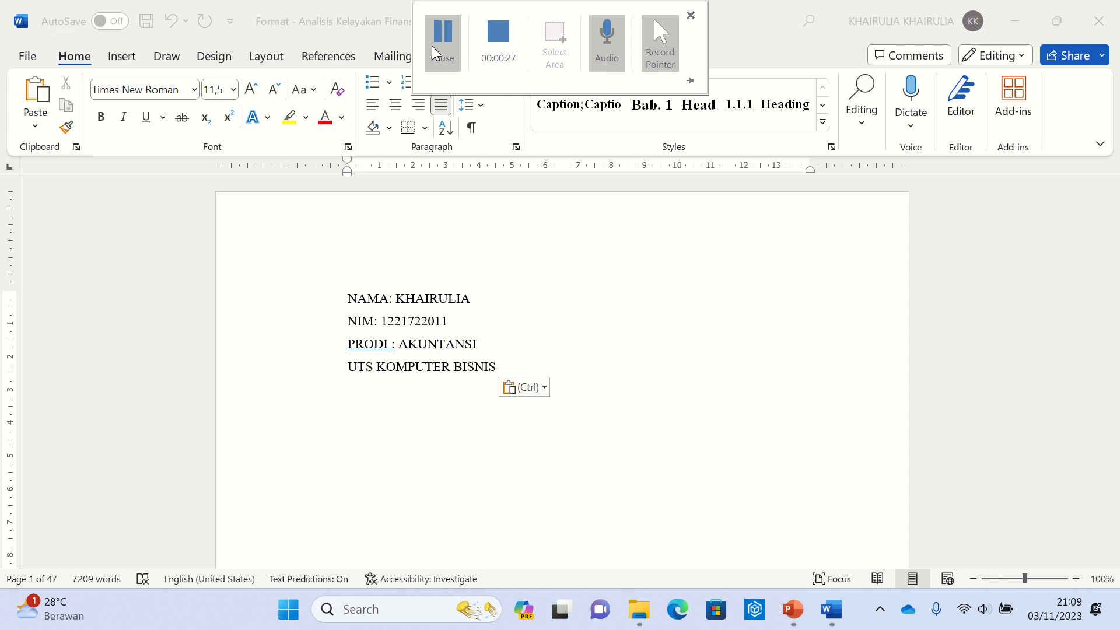
Look through the report from the identity page onward to the PENDAHULUAN and LATAR BELAKANG titles below the table of contents
scroll(491, 406, down, 7)
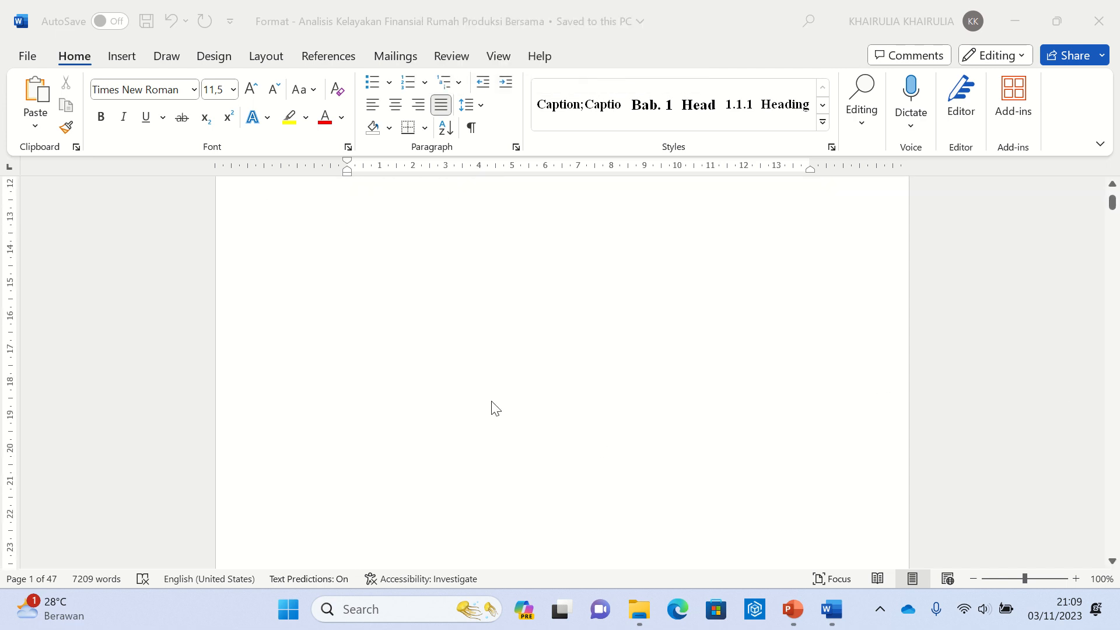
scroll(491, 406, down, 6)
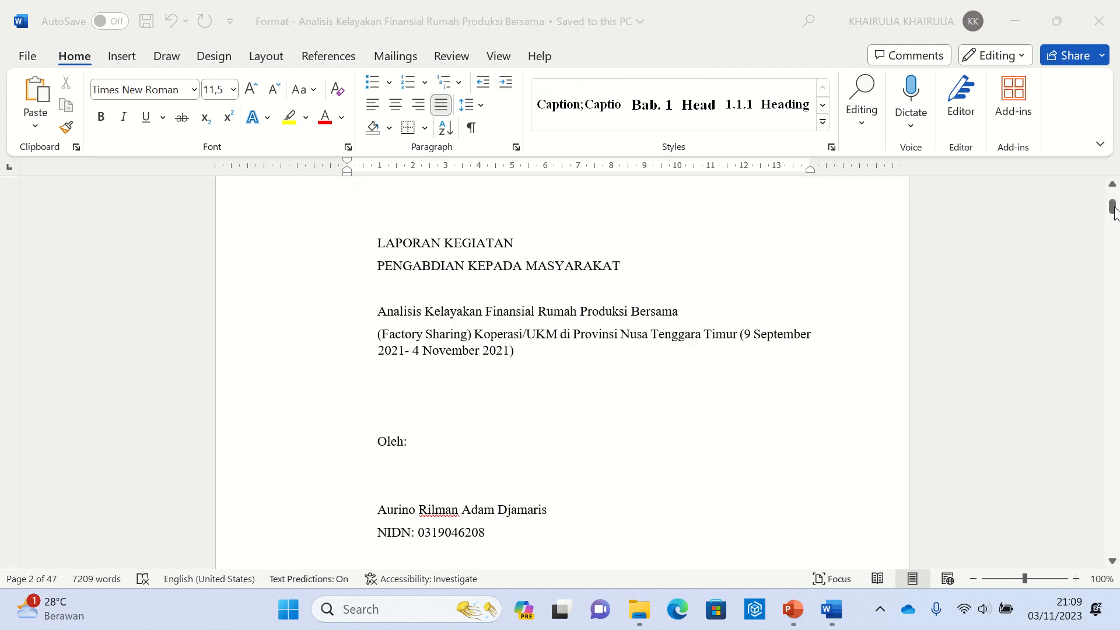
drag(1113, 211, 1113, 296)
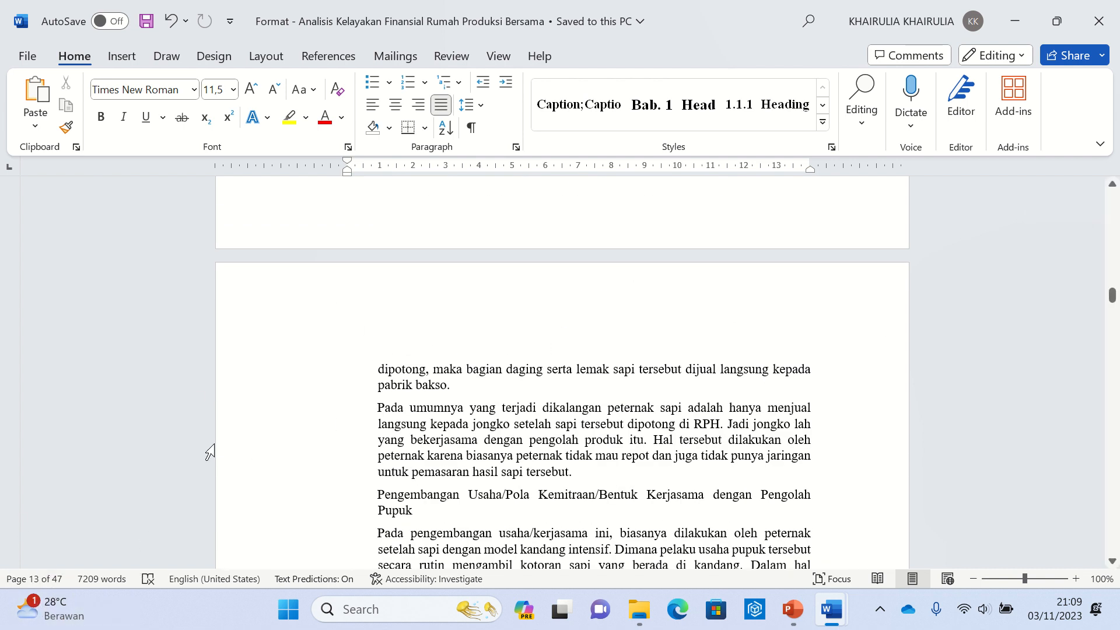
scroll(518, 495, up, 8)
scroll(517, 495, up, 5)
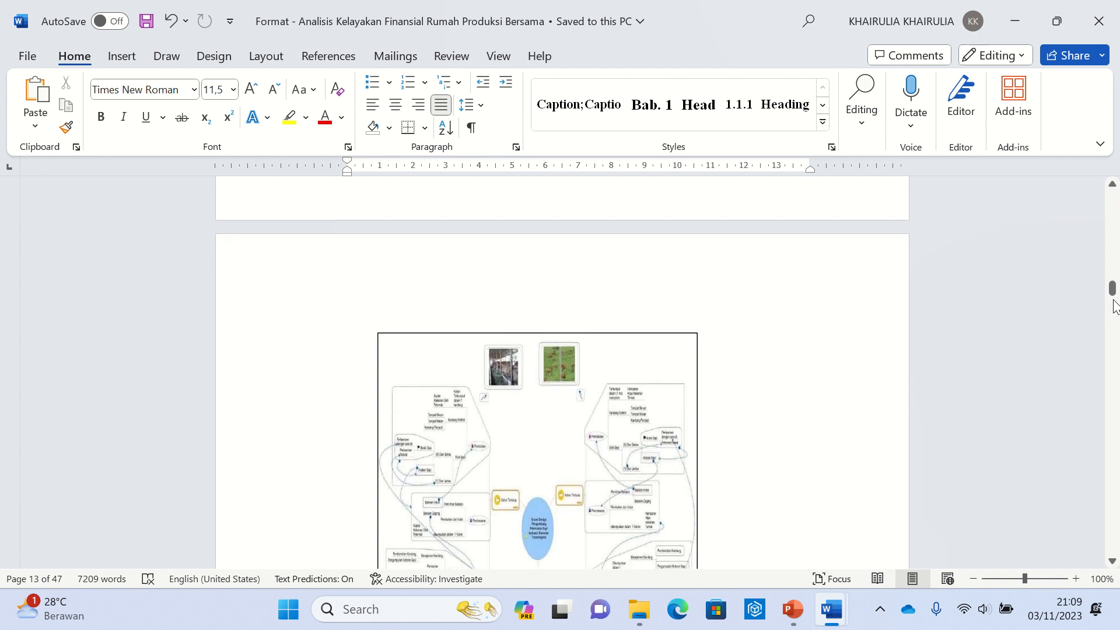
drag(1113, 292, 1111, 193)
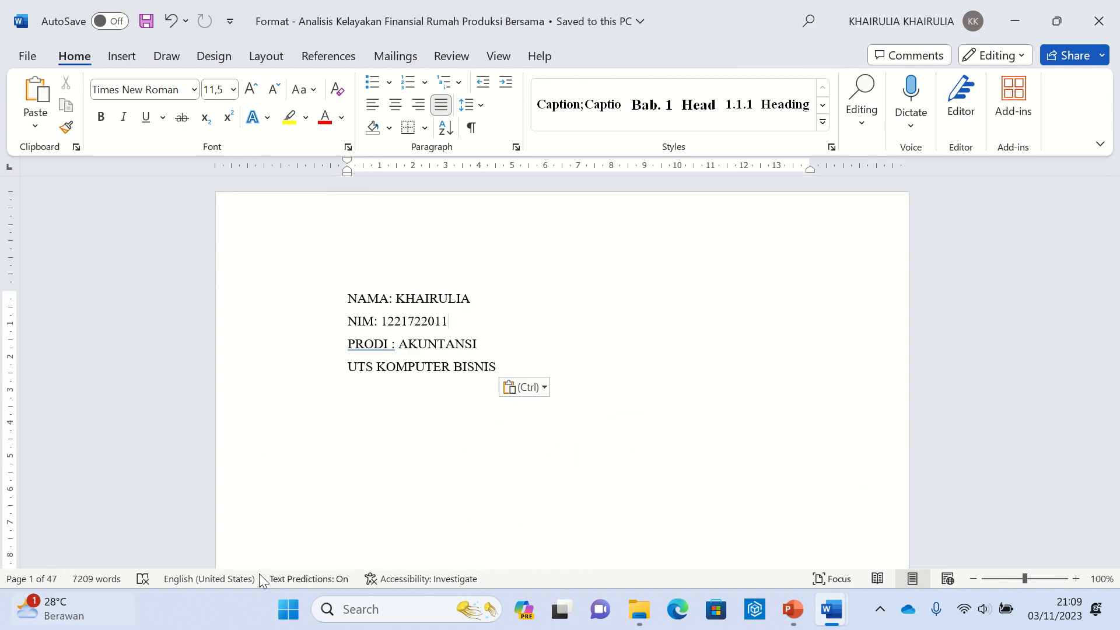
scroll(1089, 300, down, 6)
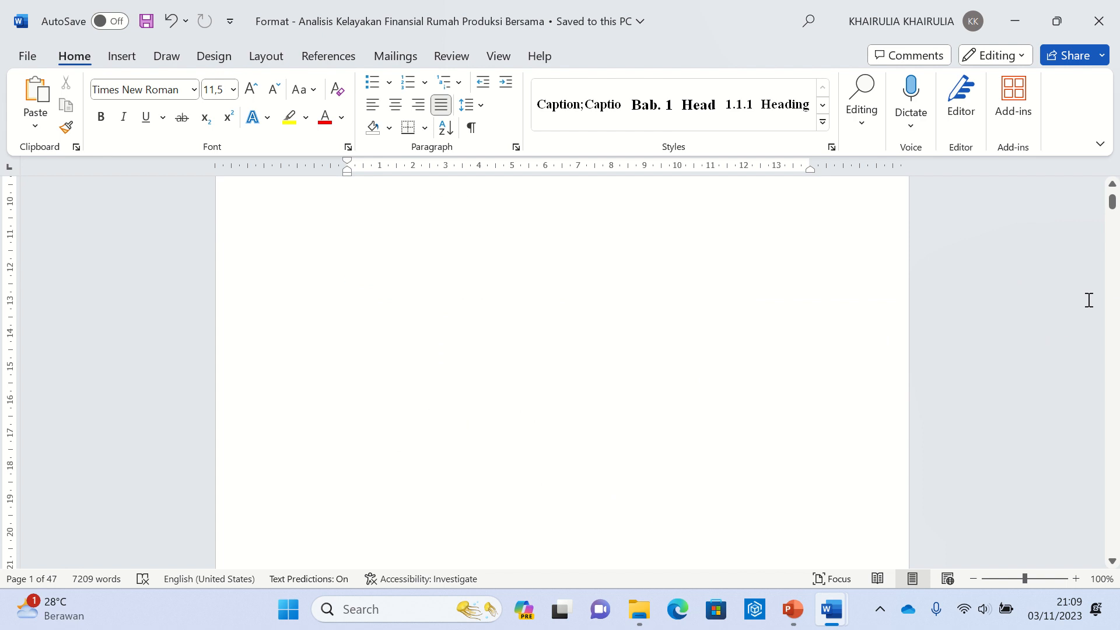
drag(1113, 201, 1112, 239)
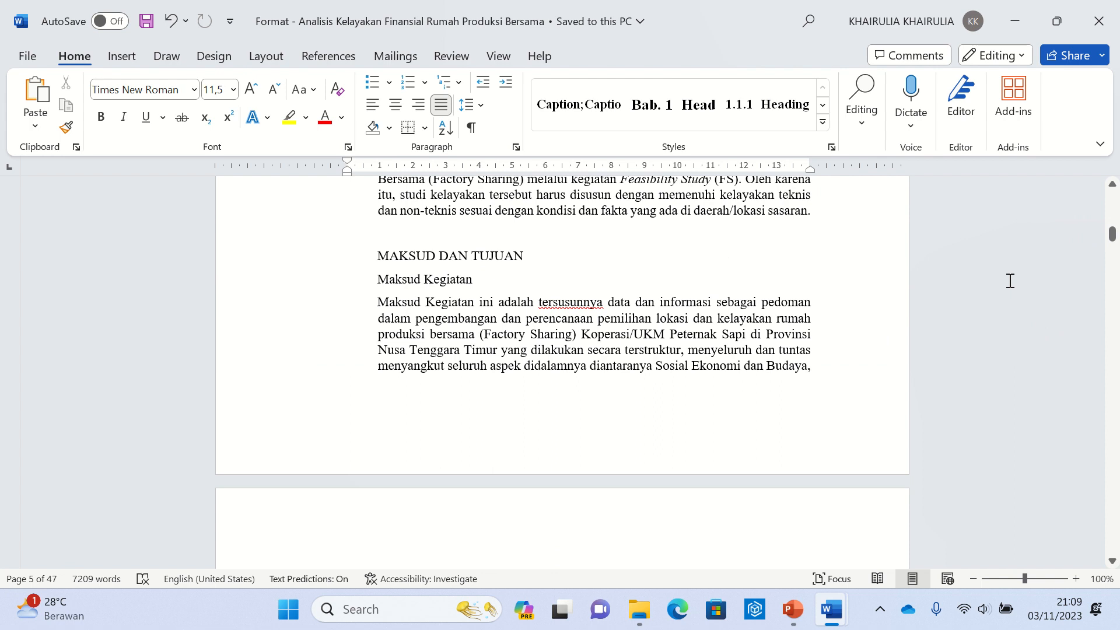
scroll(1010, 281, up, 15)
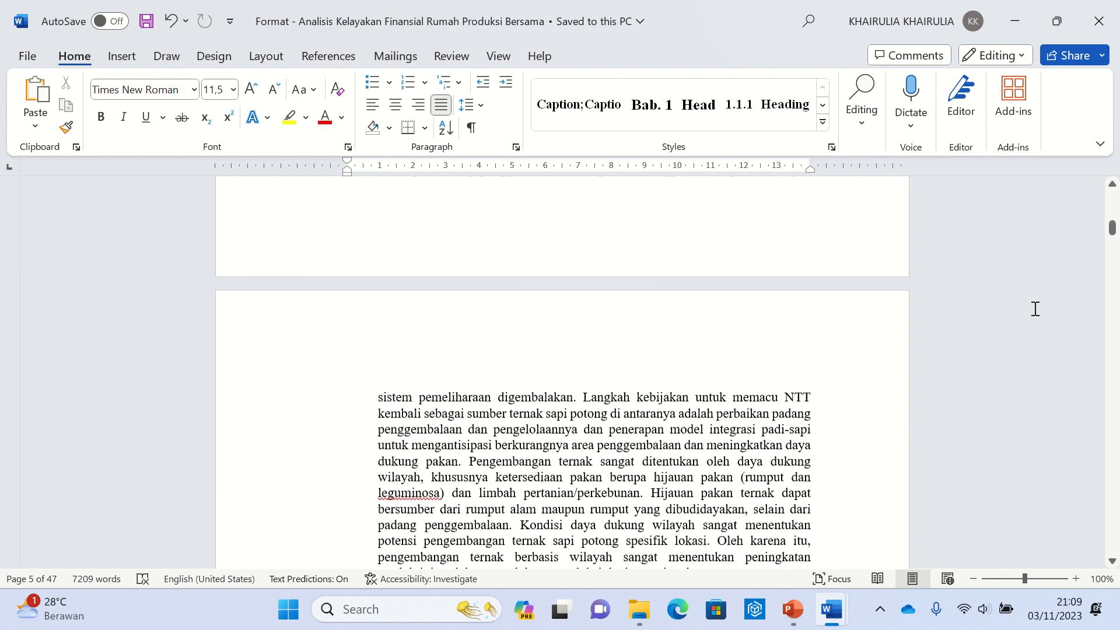
scroll(880, 387, up, 6)
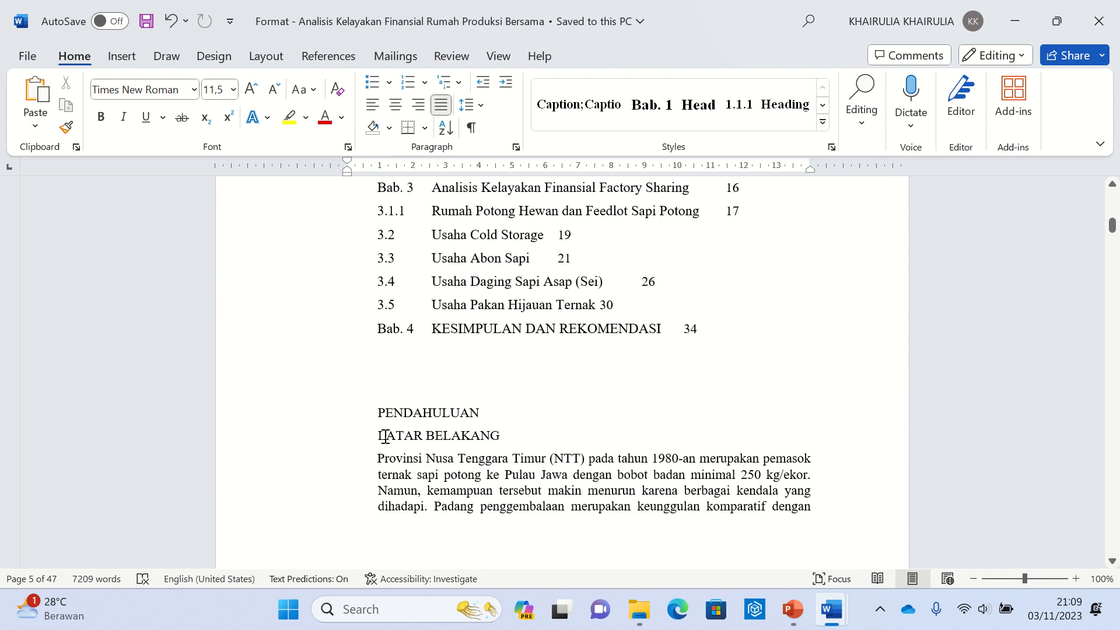
scroll(639, 517, down, 3)
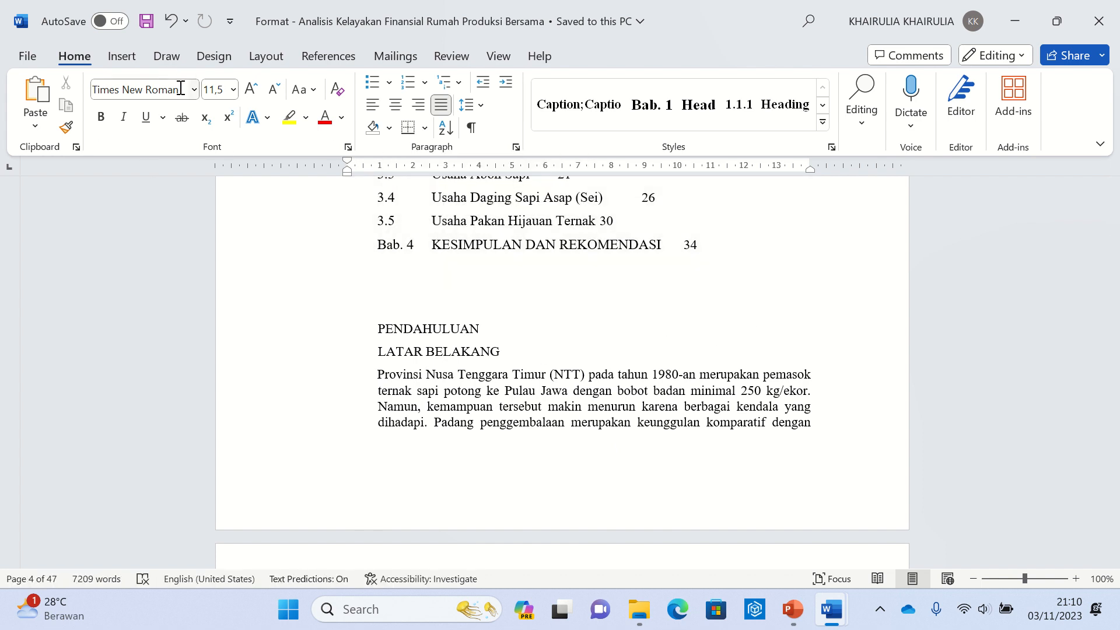
Show the Navigation pane beside the document and return to the text formatting and style commands
click(504, 61)
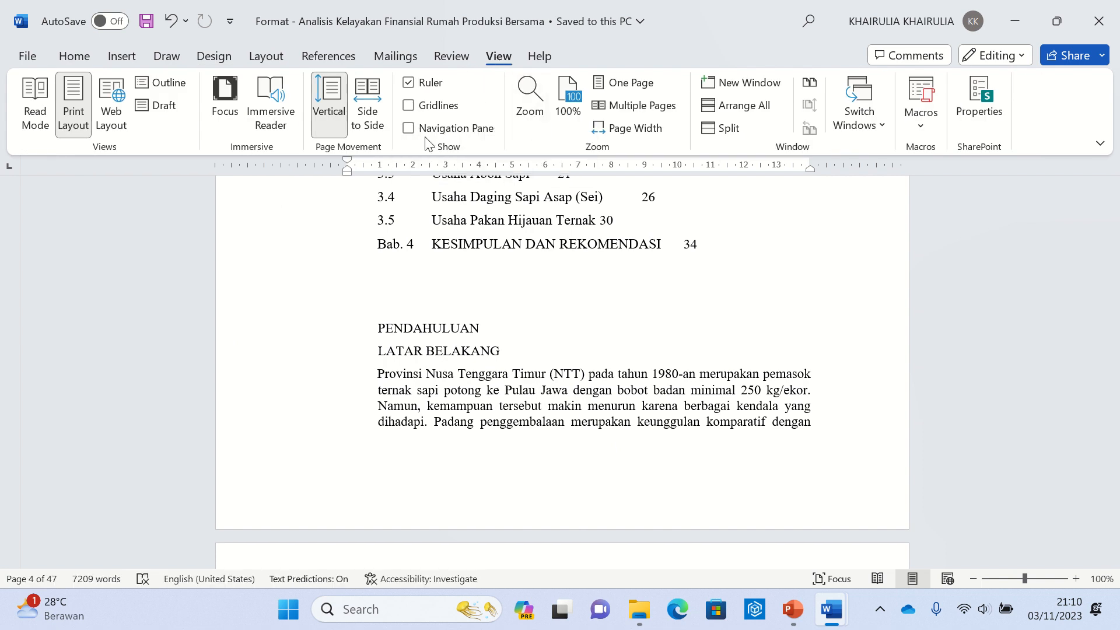
click(409, 128)
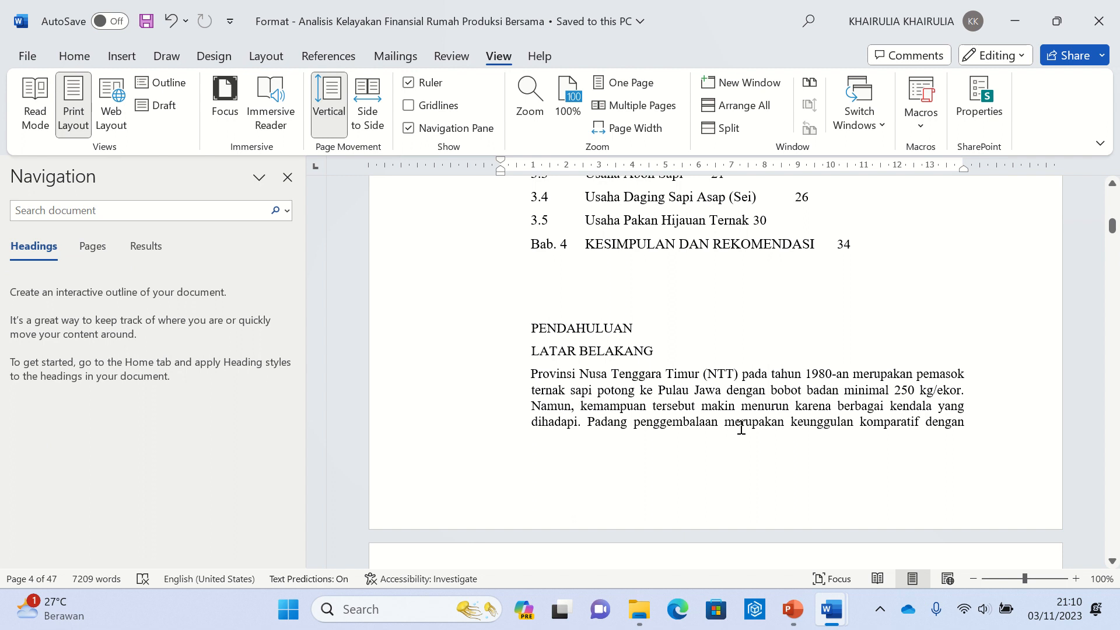
scroll(740, 427, down, 1)
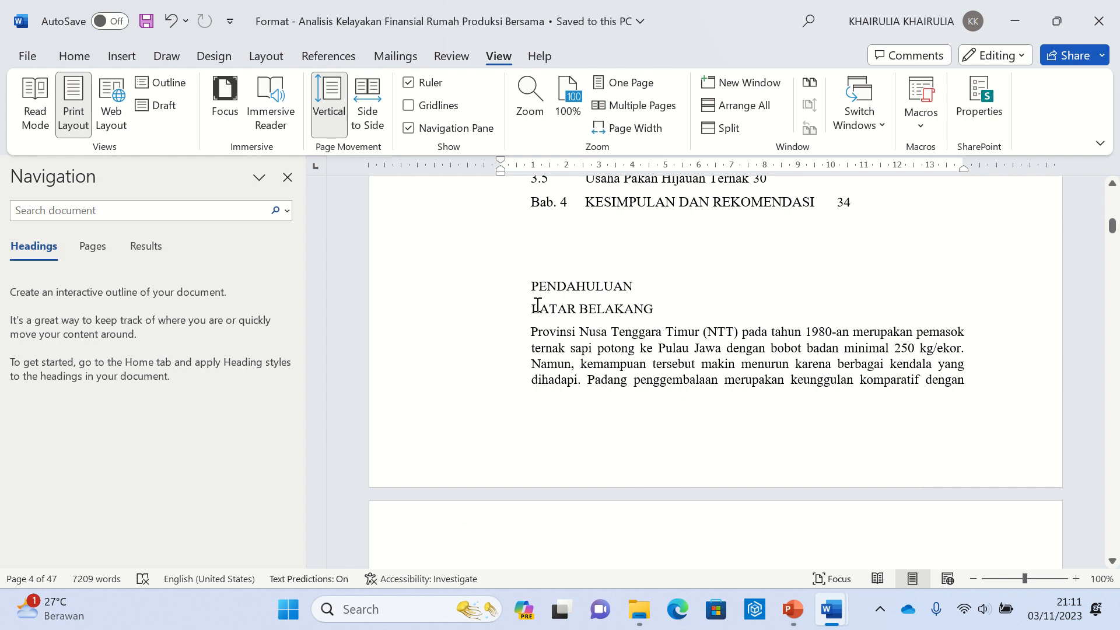
click(75, 54)
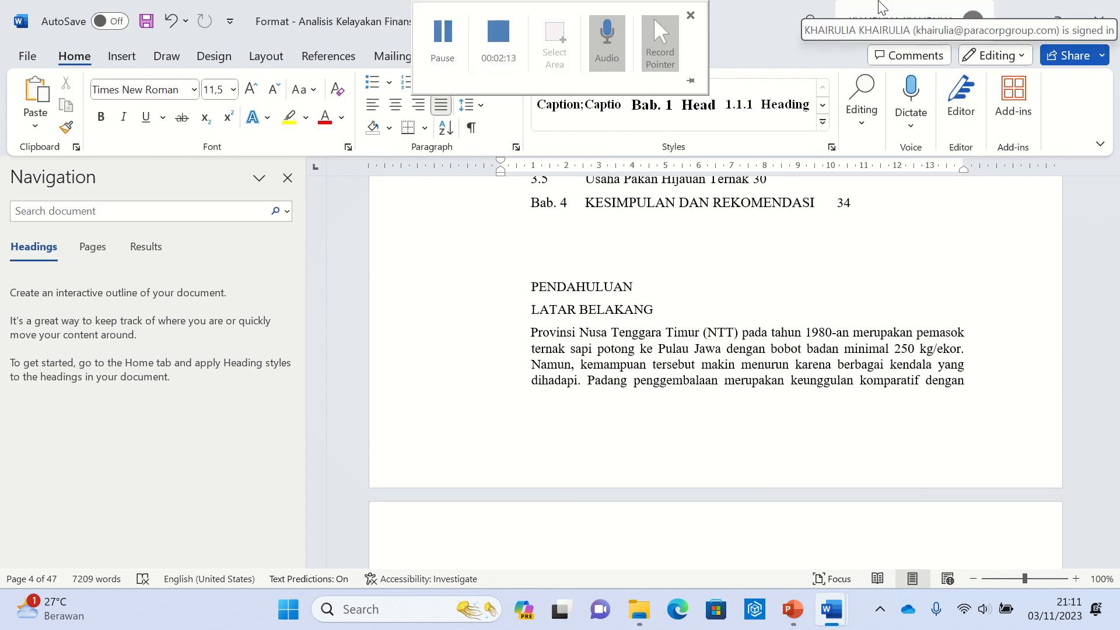
click(546, 285)
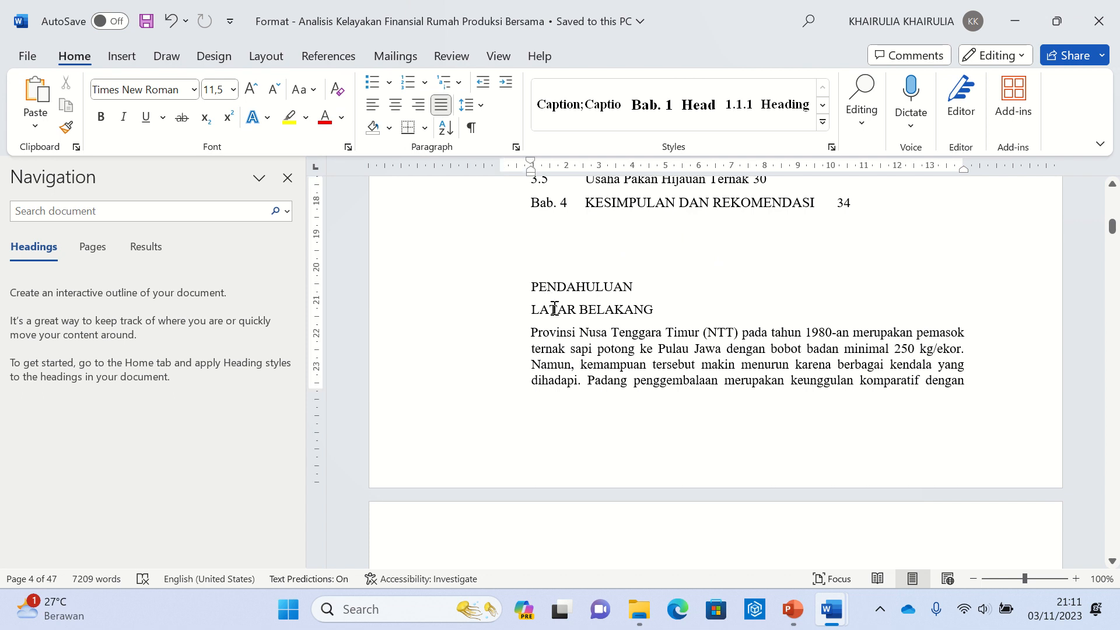
click(528, 286)
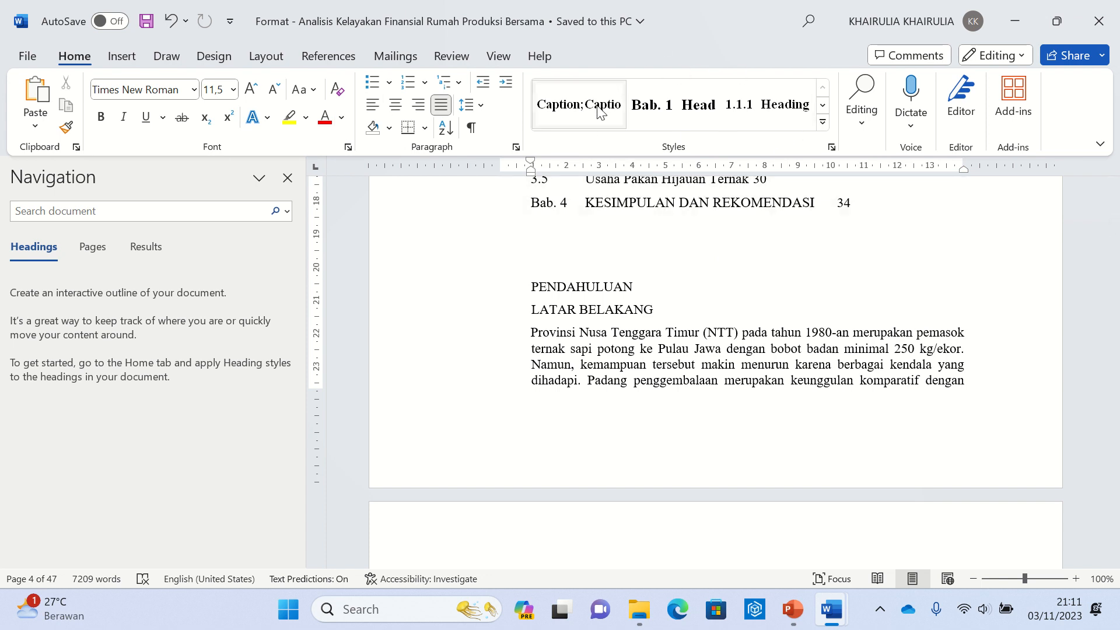
click(690, 122)
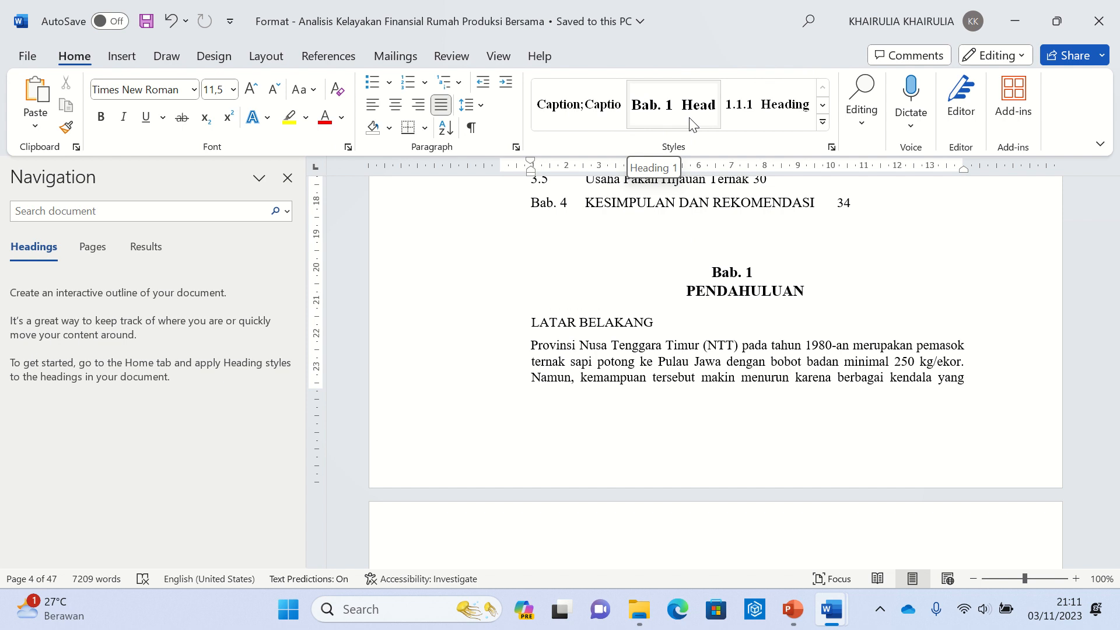
key(ctrl+z)
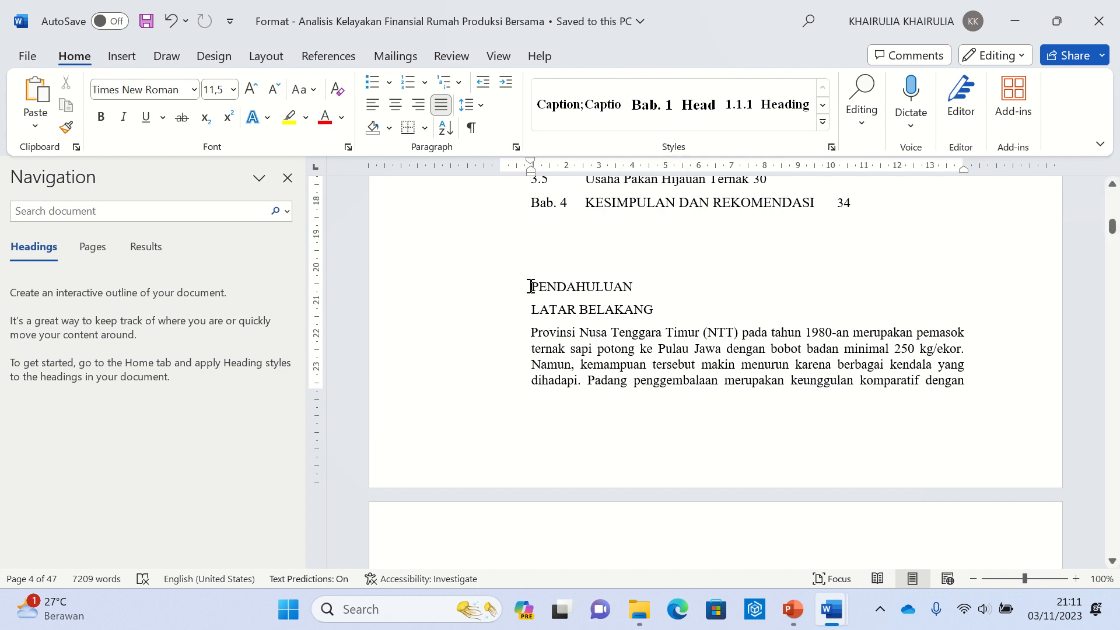
click(707, 111)
key(ctrl+z)
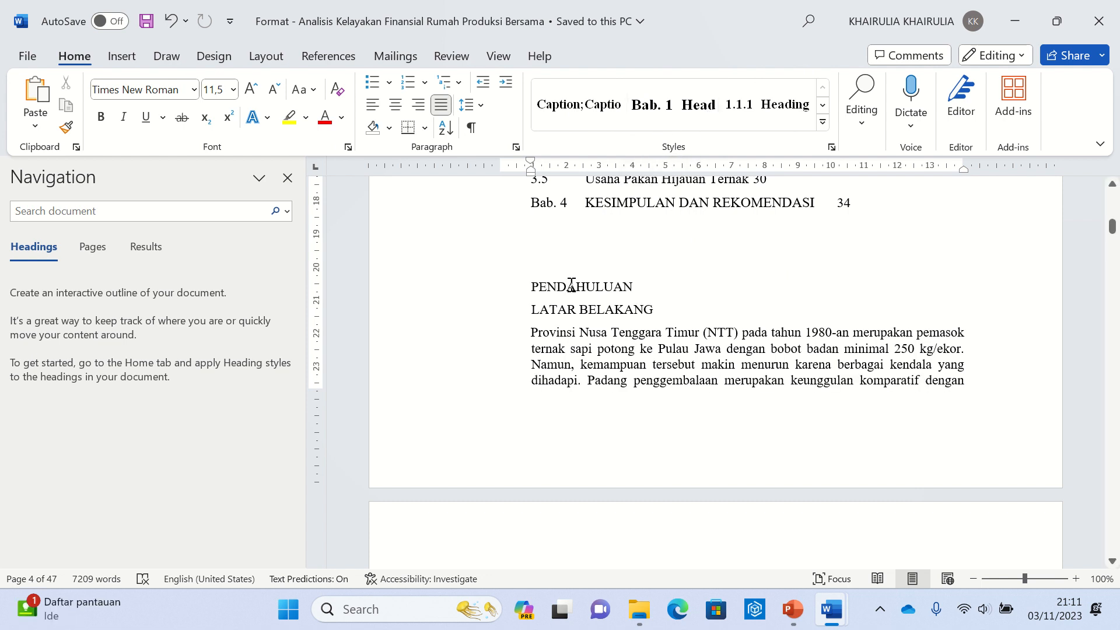
Apply the Heading 1 style to the PENDAHULUAN chapter title below the table of contents
click(670, 112)
click(517, 286)
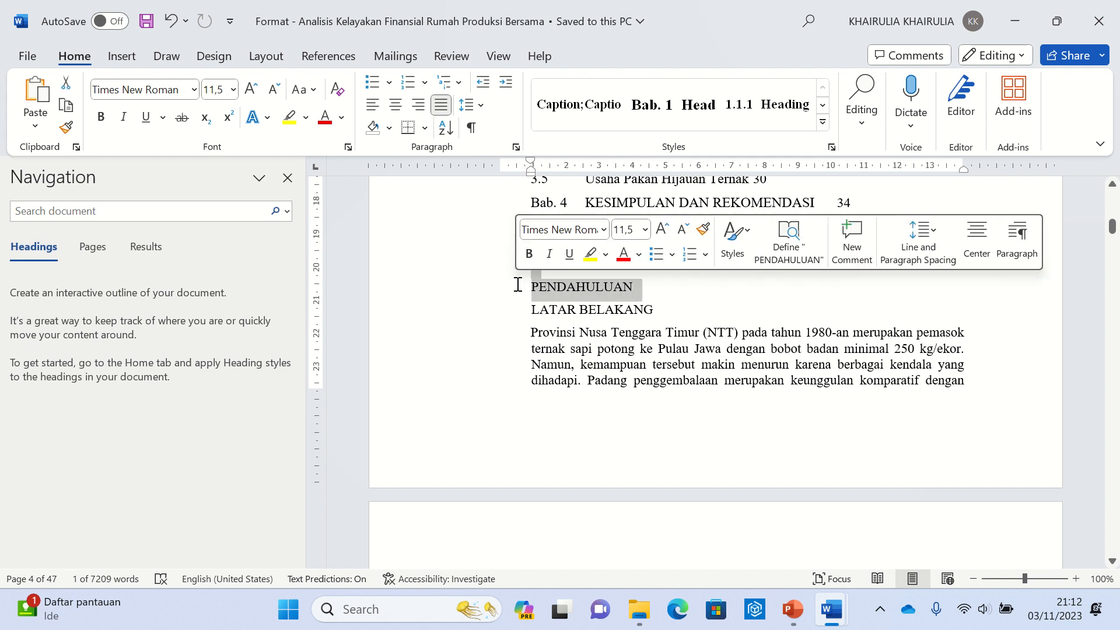
click(680, 112)
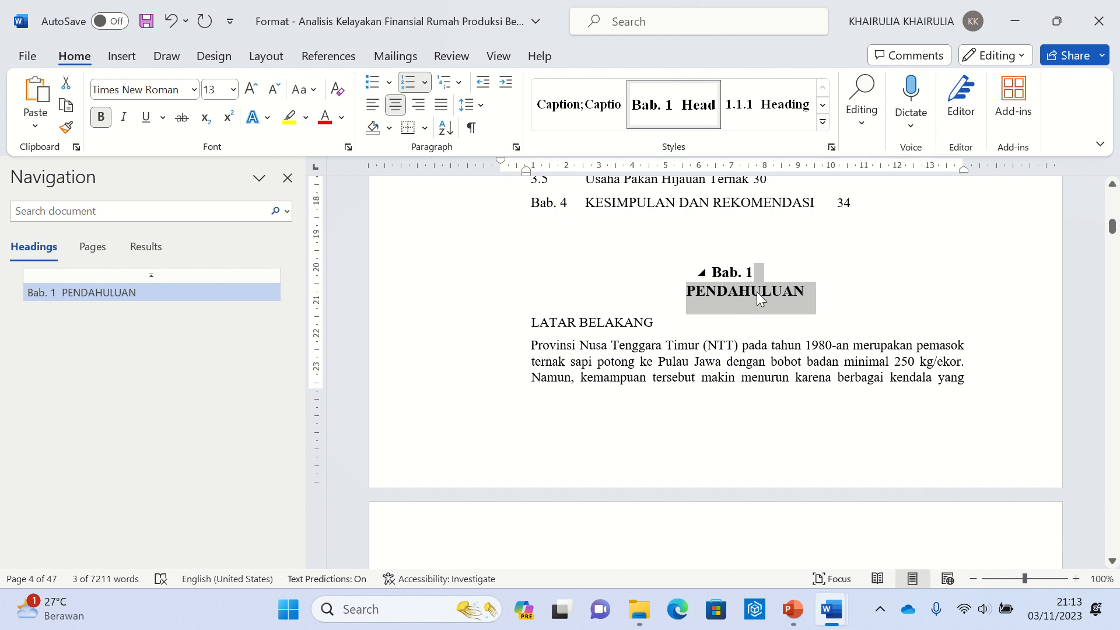
Start defining a new multilevel list and change the level 1 number prefix to uppercase "BAB."
click(458, 83)
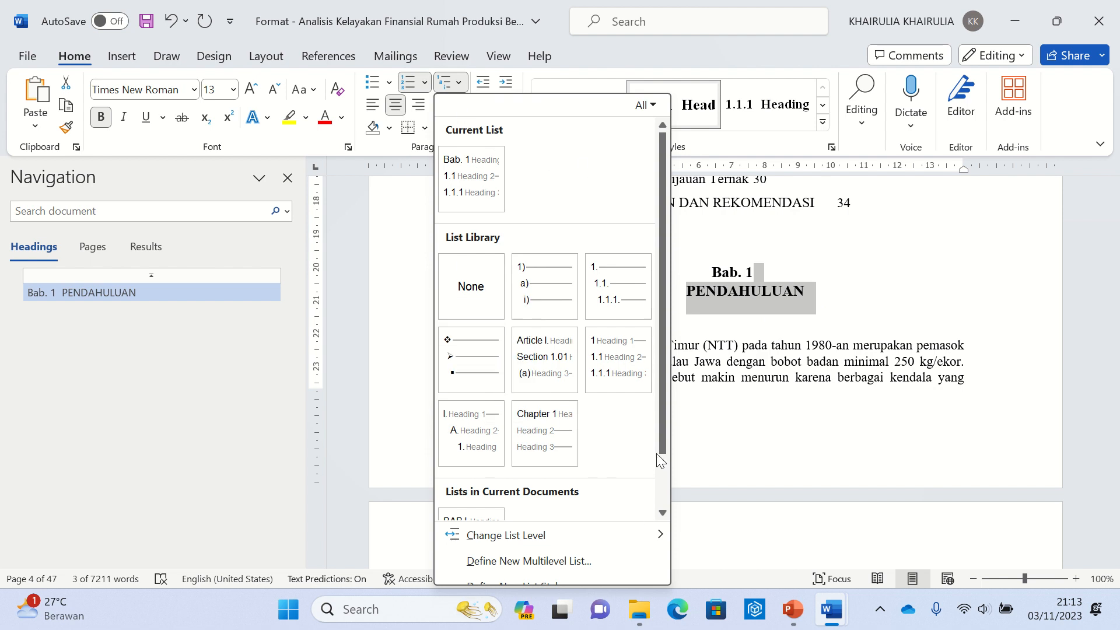
drag(660, 433, 660, 494)
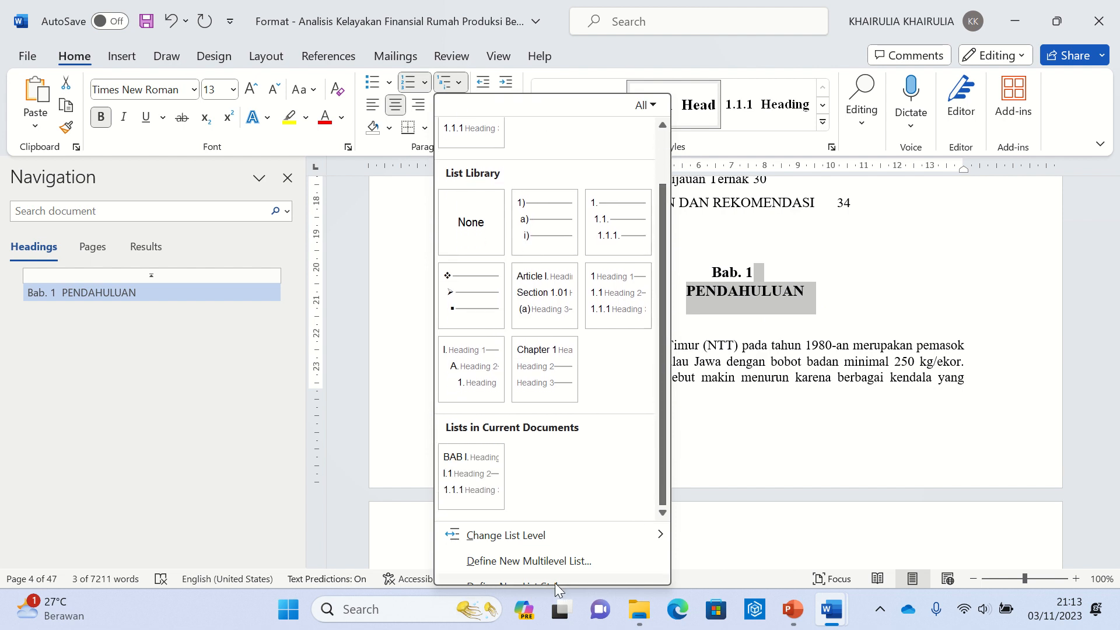
click(540, 561)
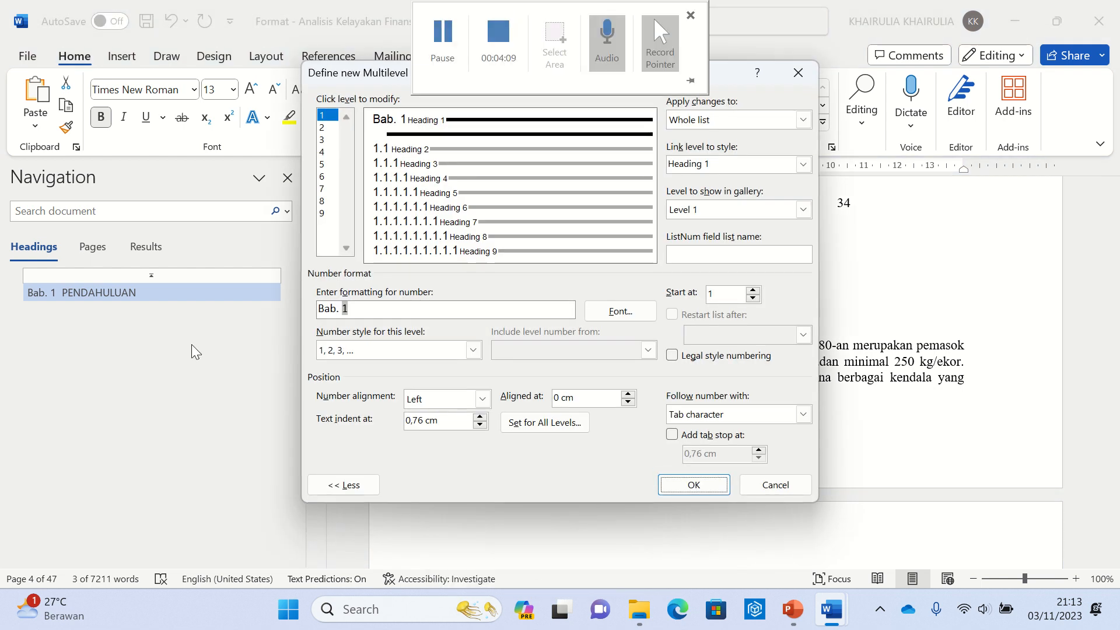
click(324, 119)
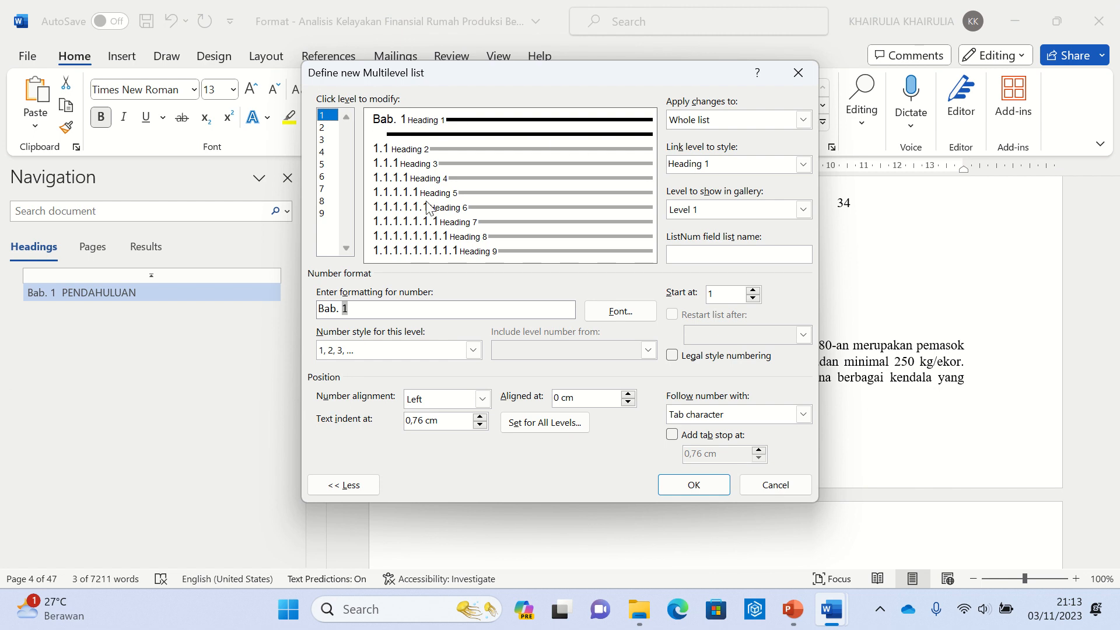
click(336, 309)
key(BackSpace)
key(BackSpace)
key(BackSpace)
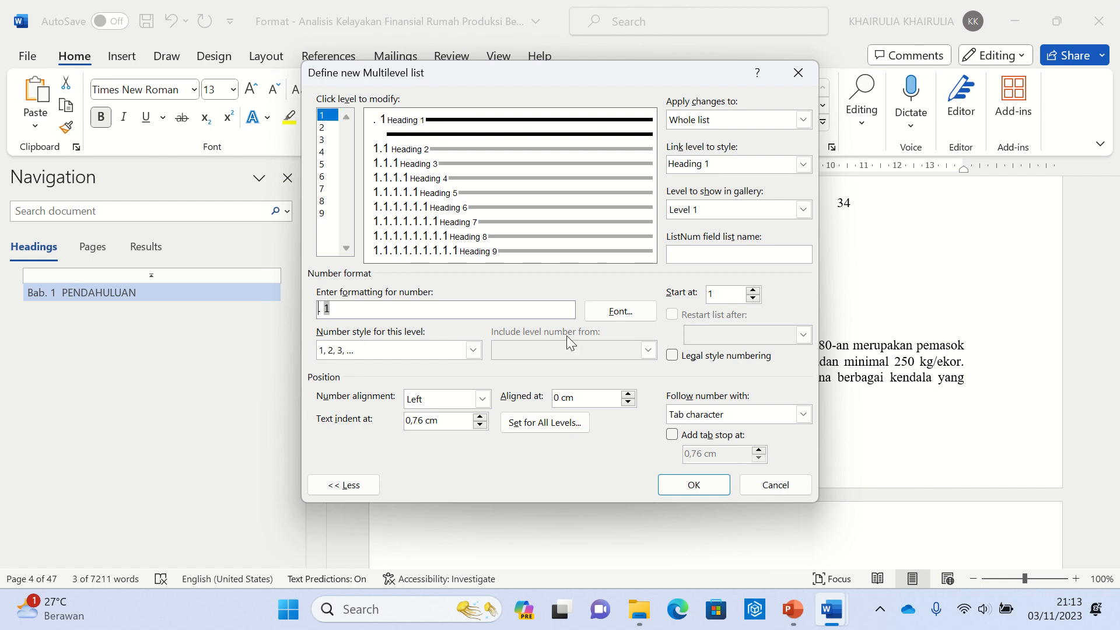
text(BAB)
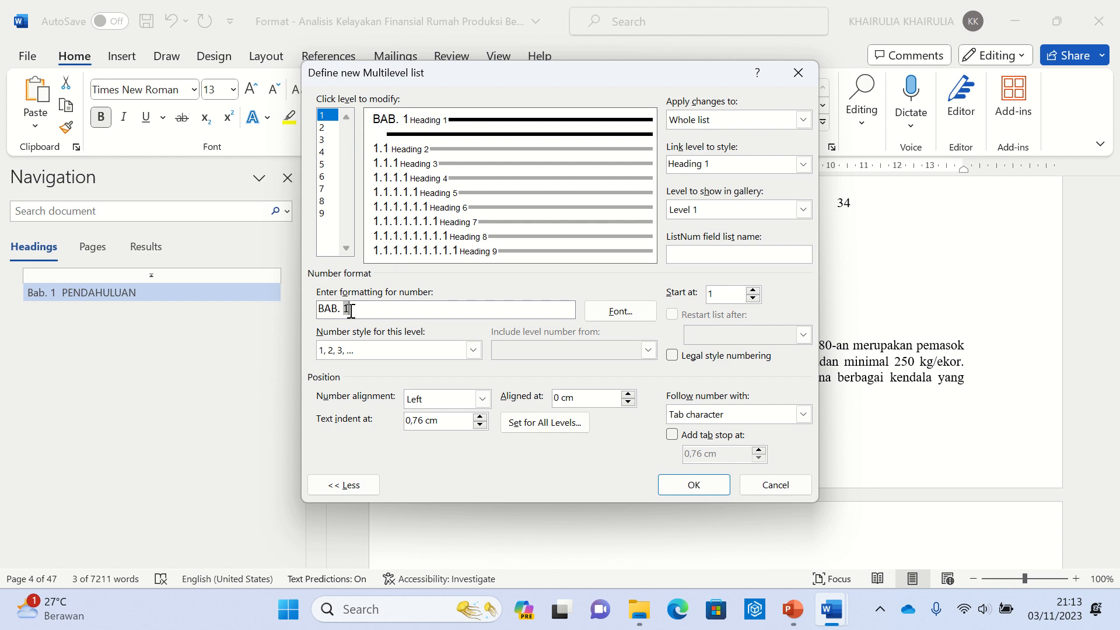
Set the number style of list level 1 to uppercase Roman numerals (I, II, III, …)
click(373, 313)
click(473, 351)
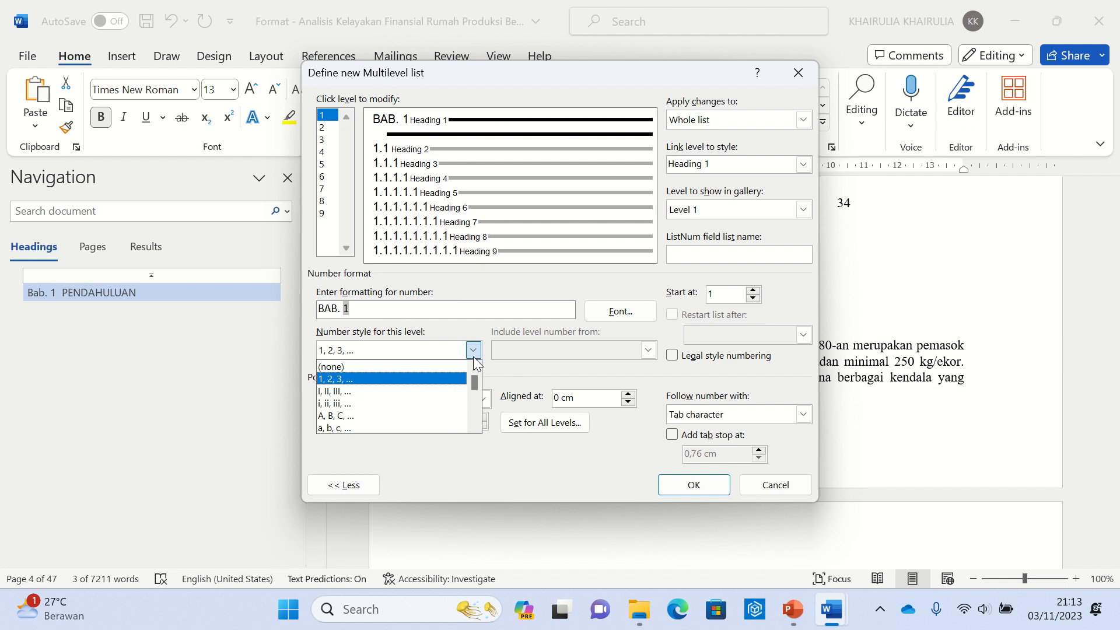
click(412, 390)
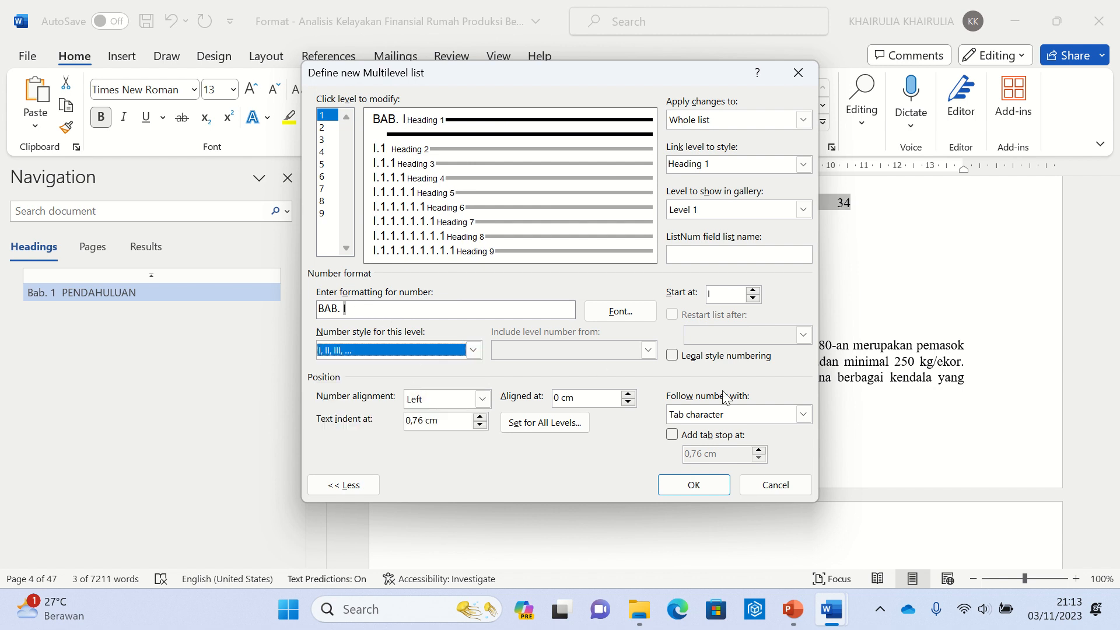
Position the level 1 number as Centered with text indent 0 and aligned at 0, followed by Nothing
click(483, 399)
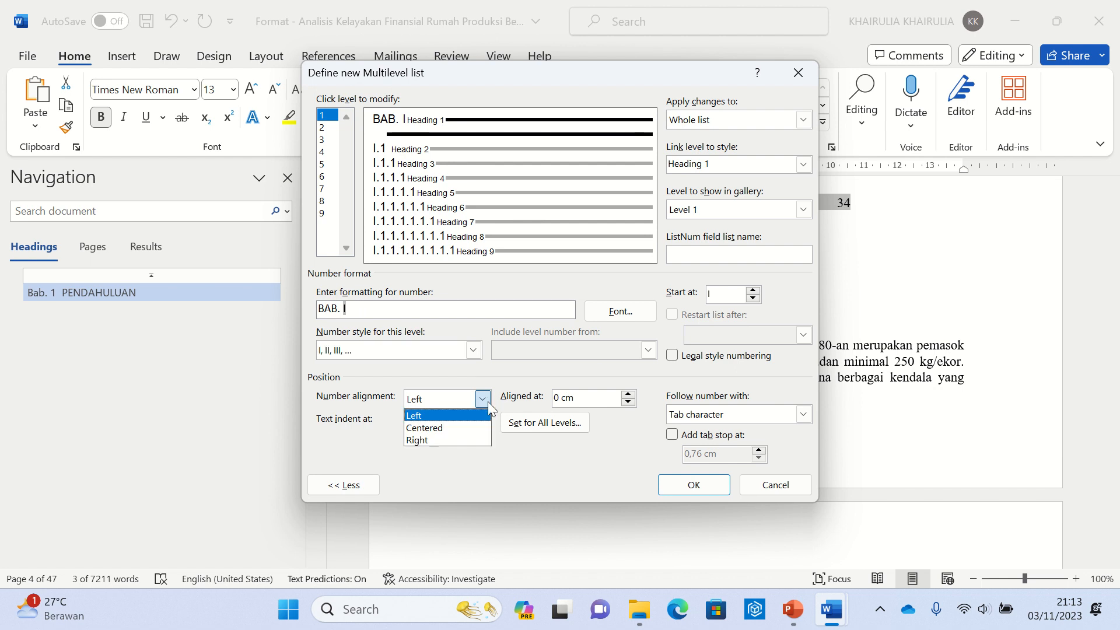
click(479, 435)
drag(461, 421, 321, 403)
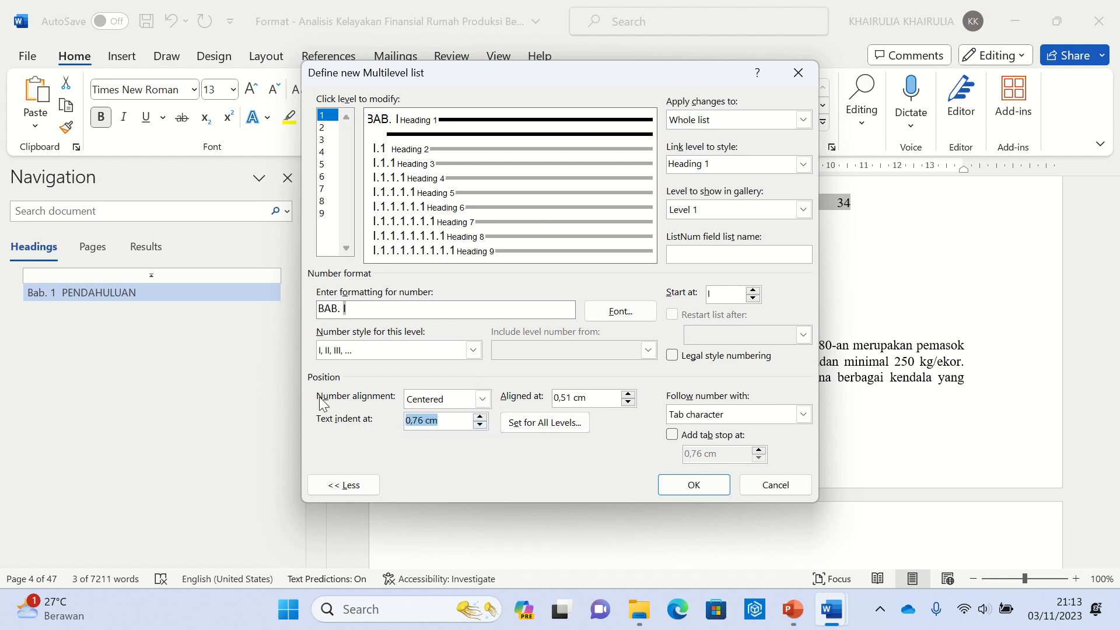
text(0)
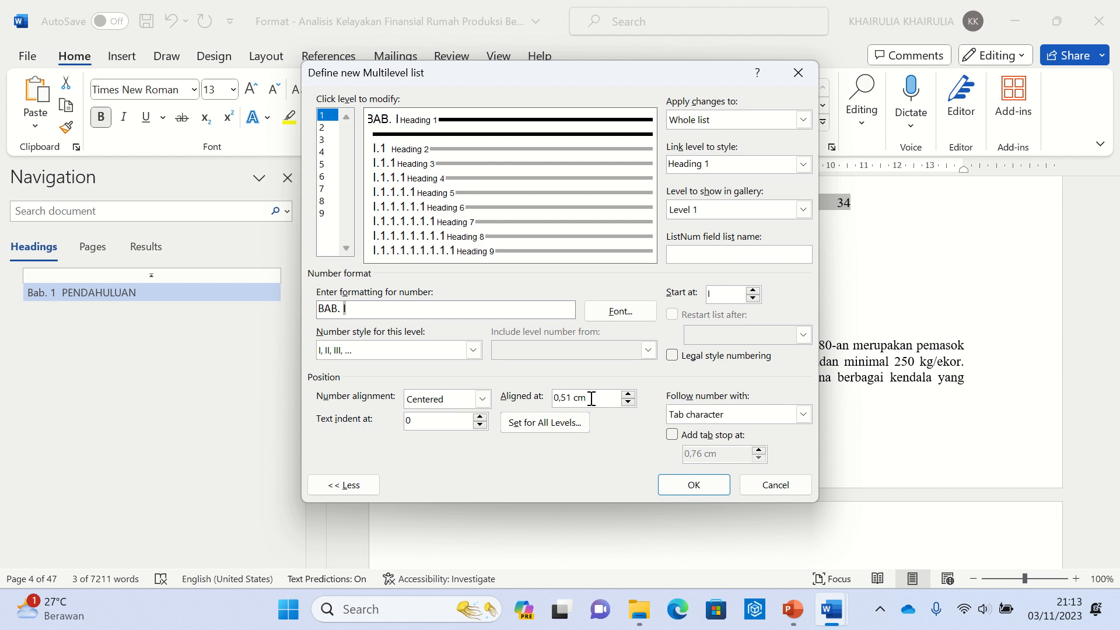
drag(594, 398, 442, 408)
text(0)
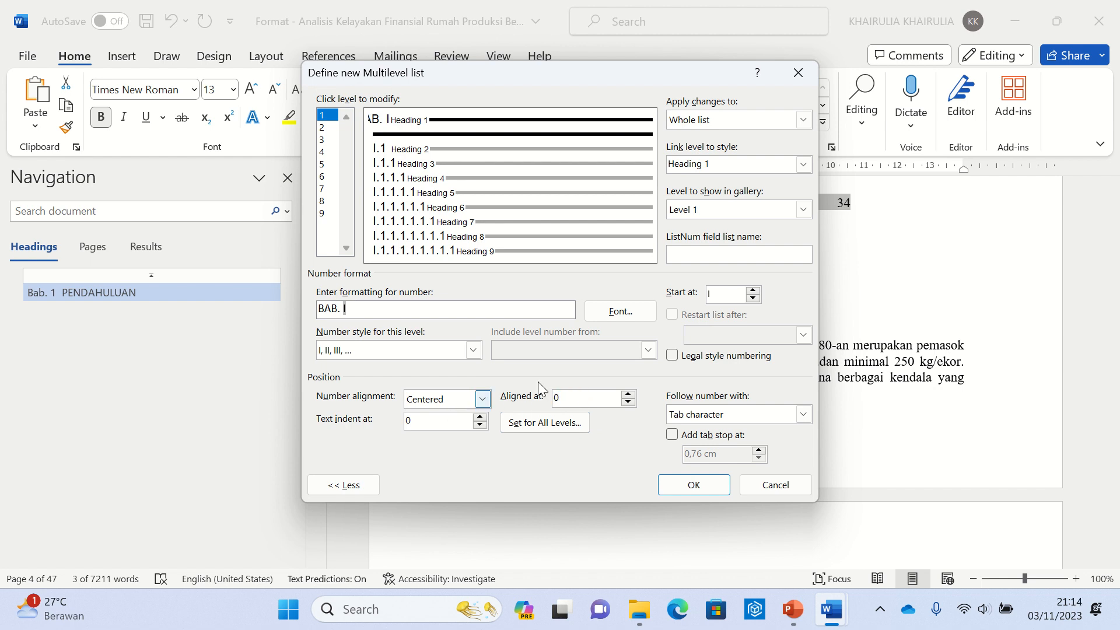
click(803, 414)
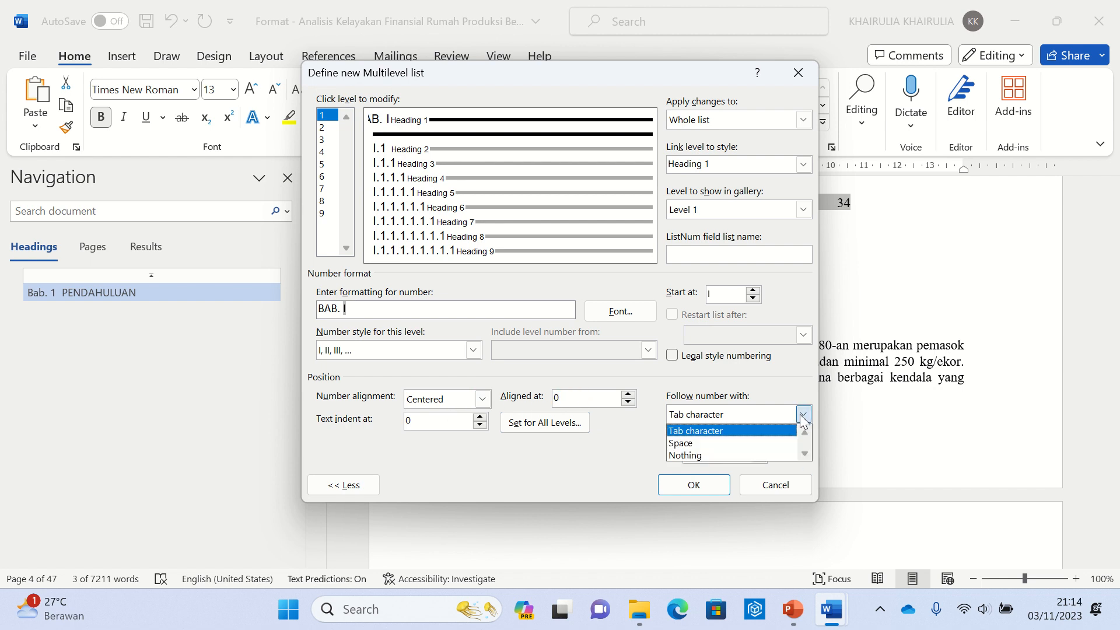
click(695, 454)
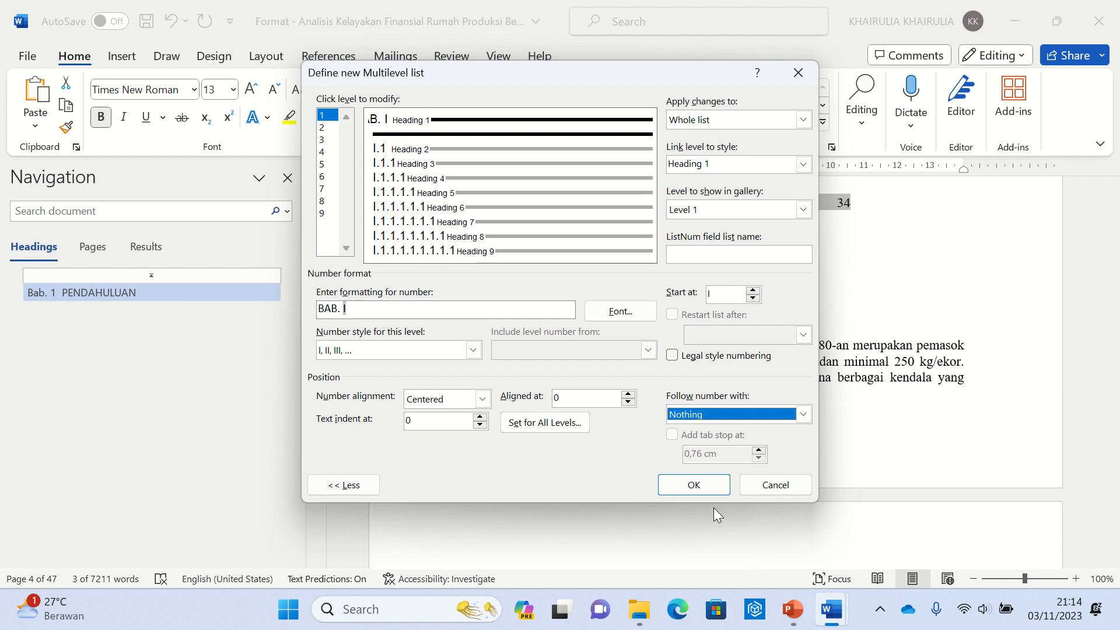
With the level 1 list definition accepted, set the whole BAB. I PENDAHULUAN title to font size 16 and update Heading 1 to match
click(704, 484)
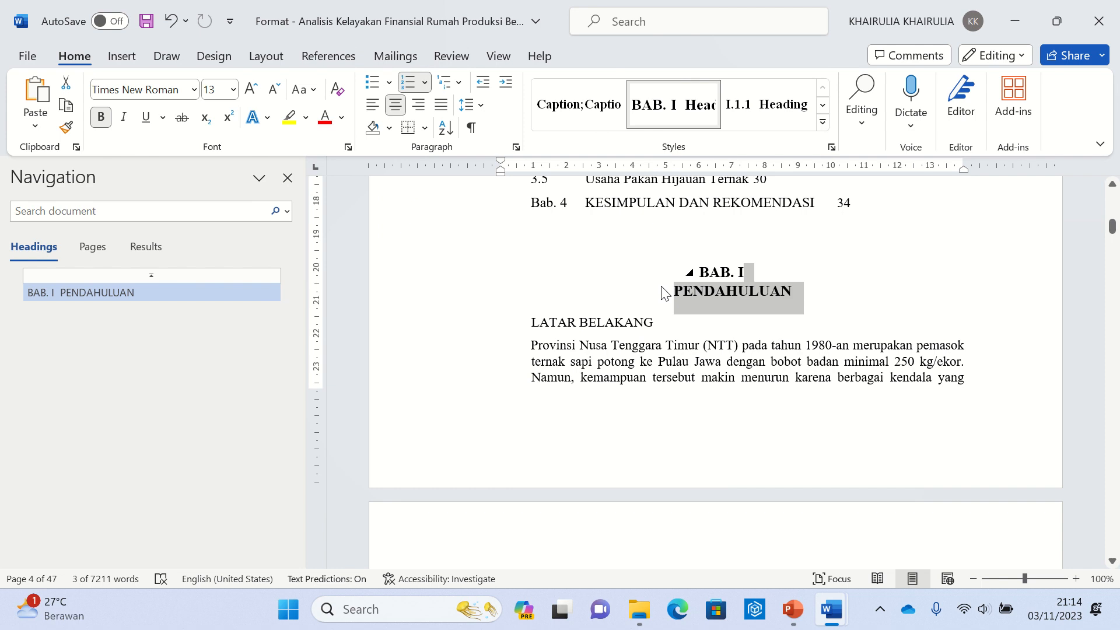
key(Left)
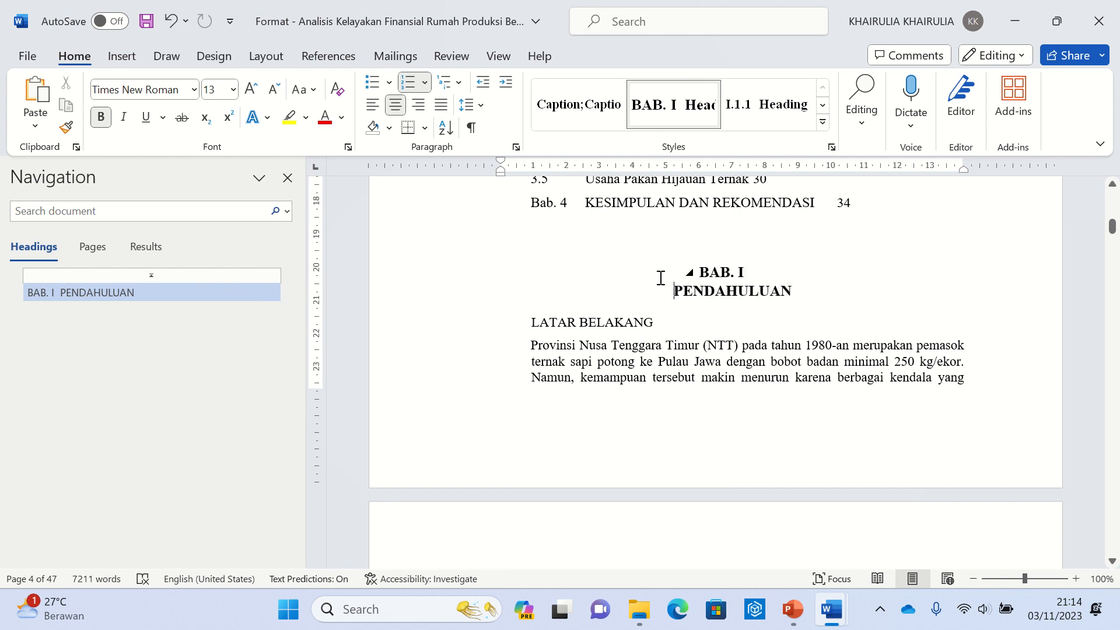
double_click(643, 279)
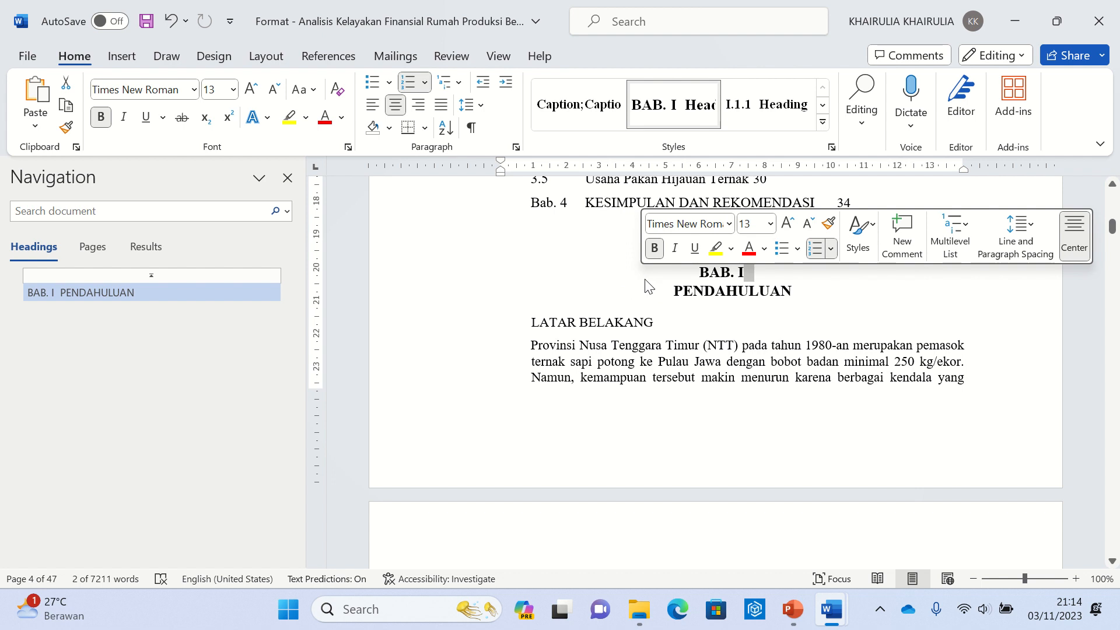
click(661, 290)
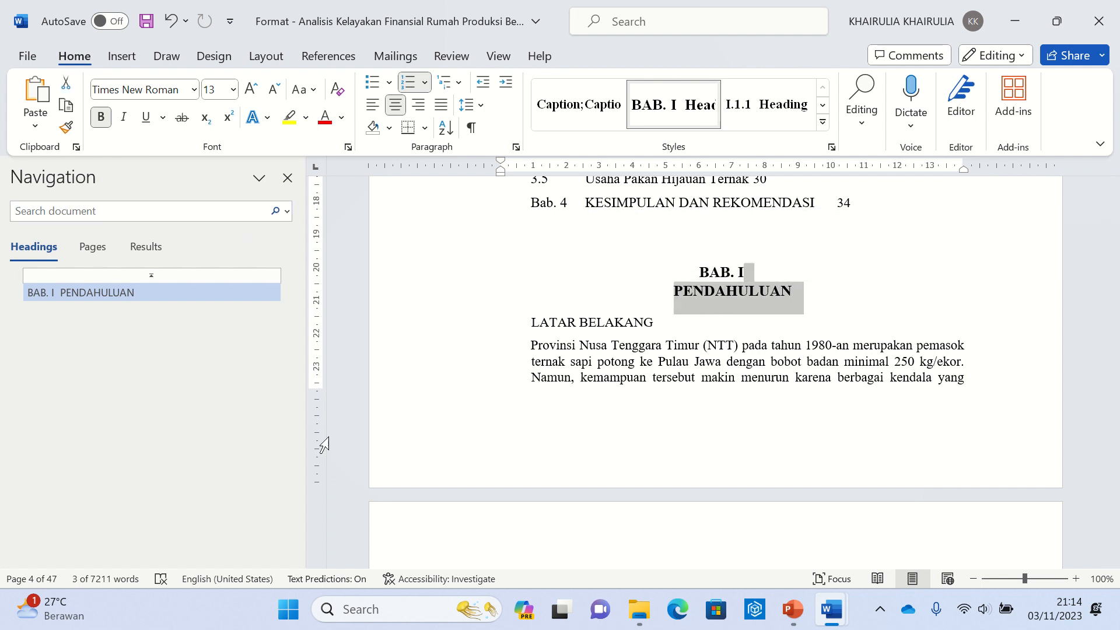
click(233, 90)
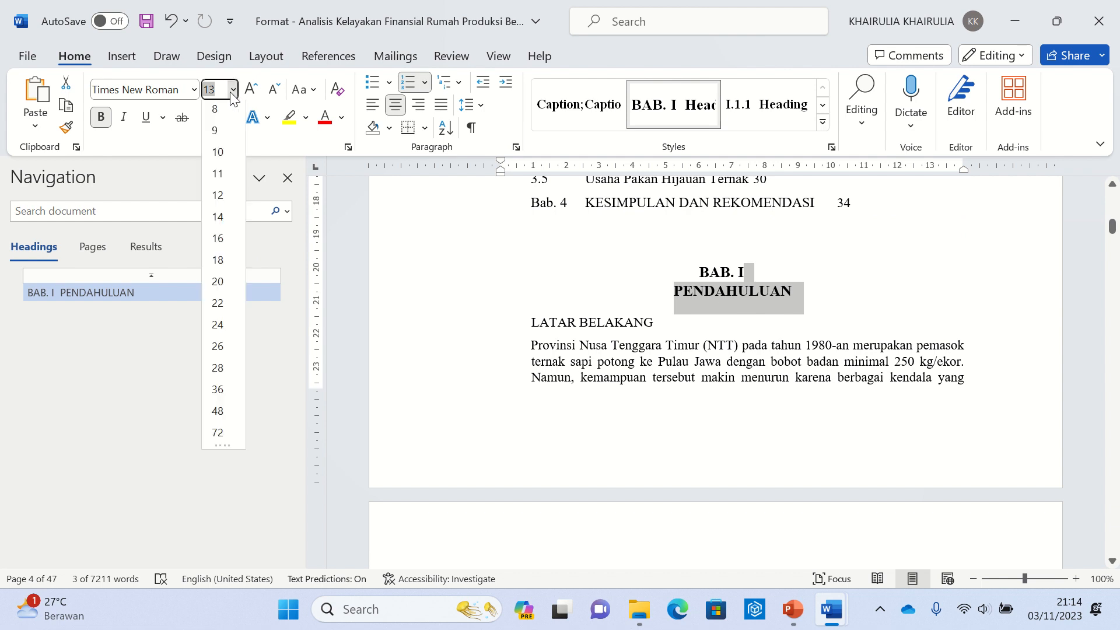
click(232, 244)
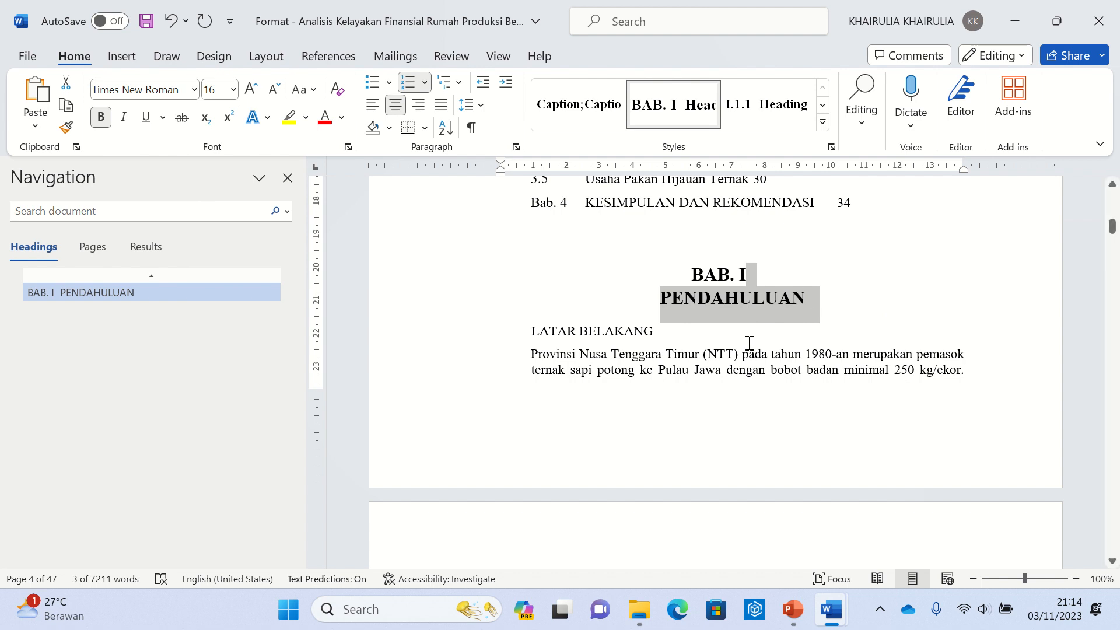
right_click(669, 116)
click(691, 122)
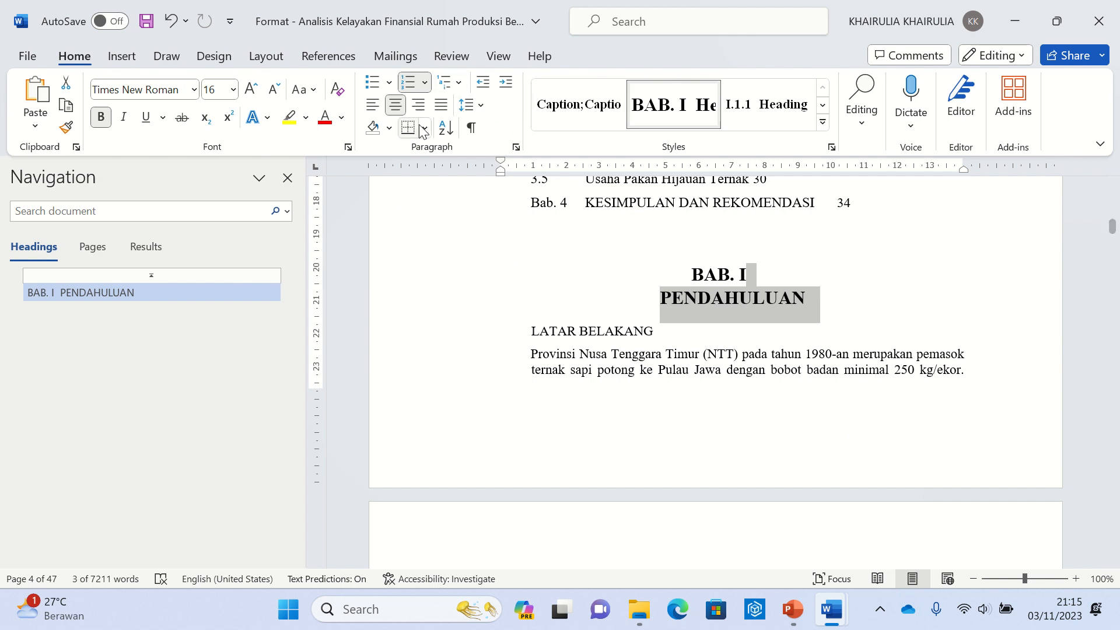
Give the chapter title 12 pt spacing after and 1,5 line spacing, and update Heading 1 to match the selection
click(483, 111)
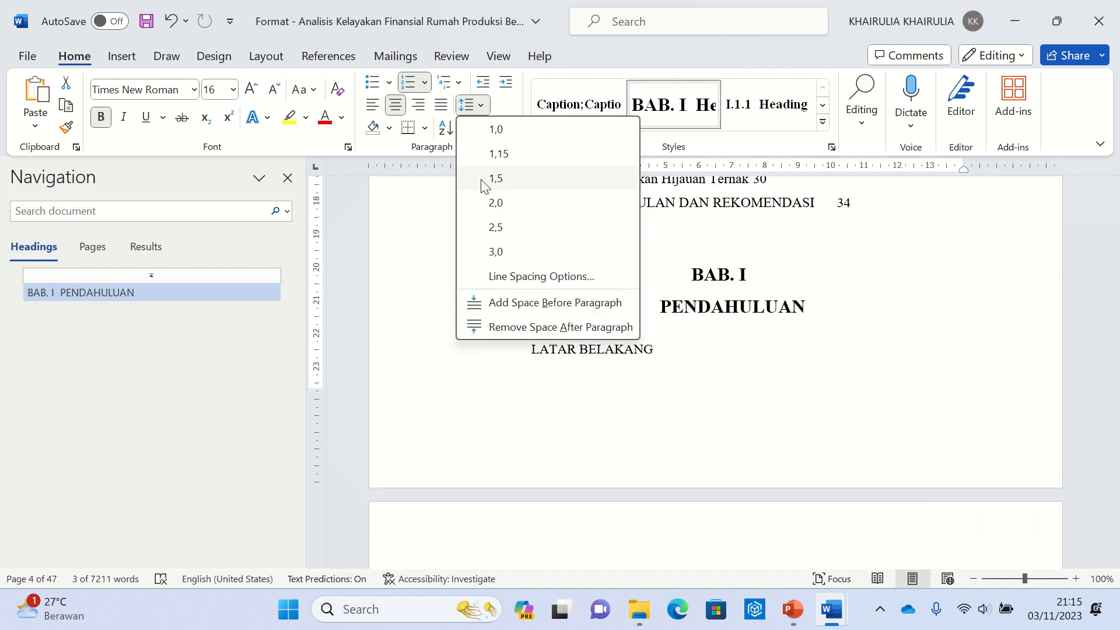
click(541, 275)
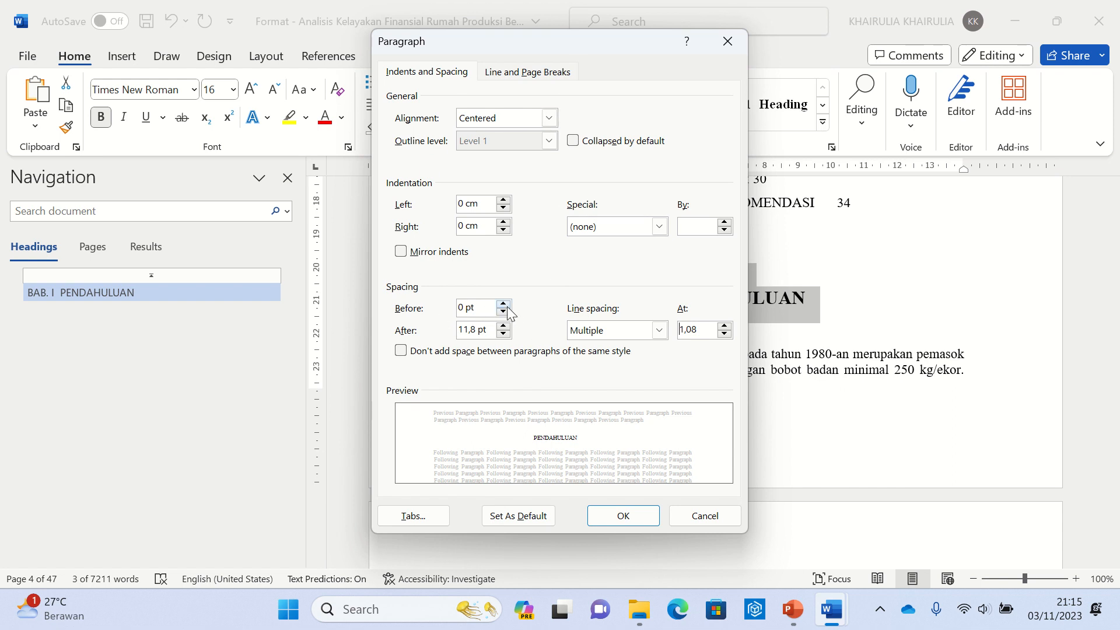
drag(477, 330, 429, 330)
text(1)
click(660, 330)
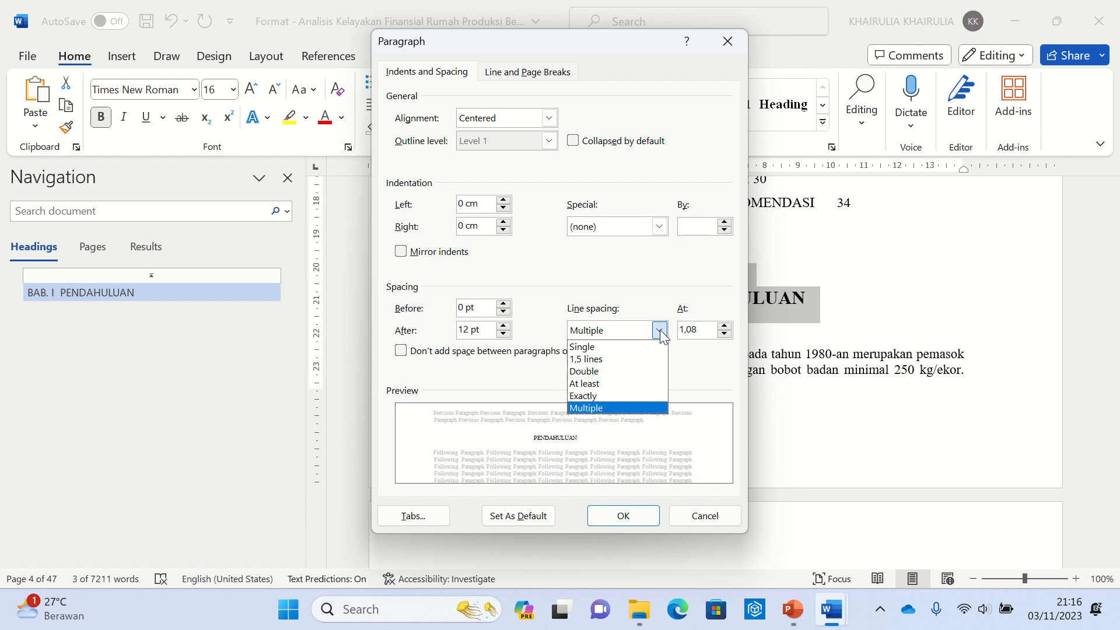
click(631, 359)
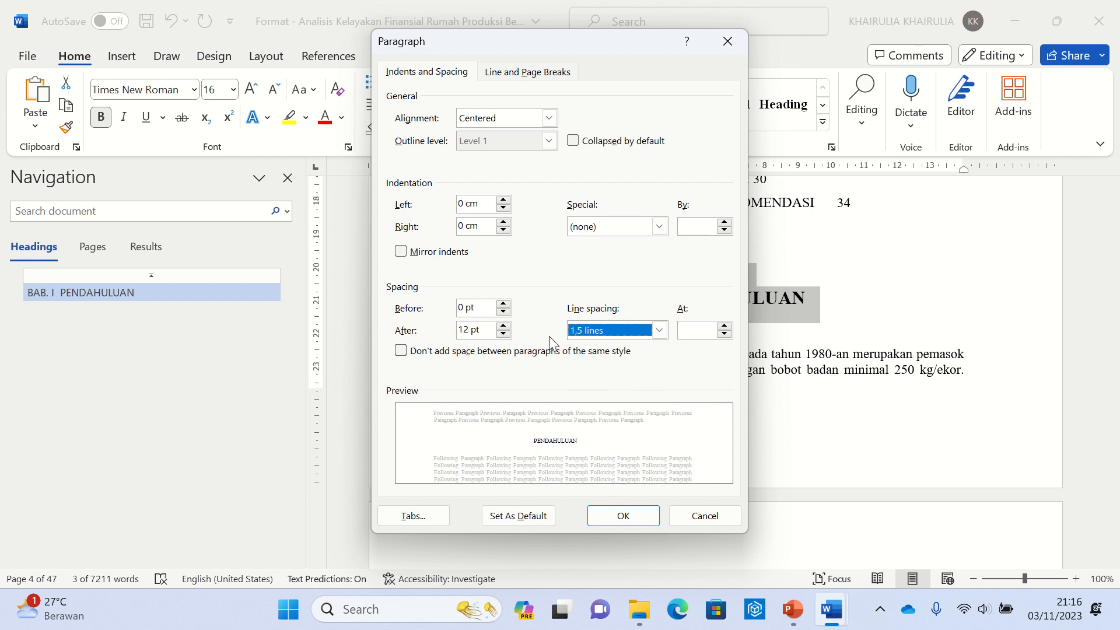
click(620, 520)
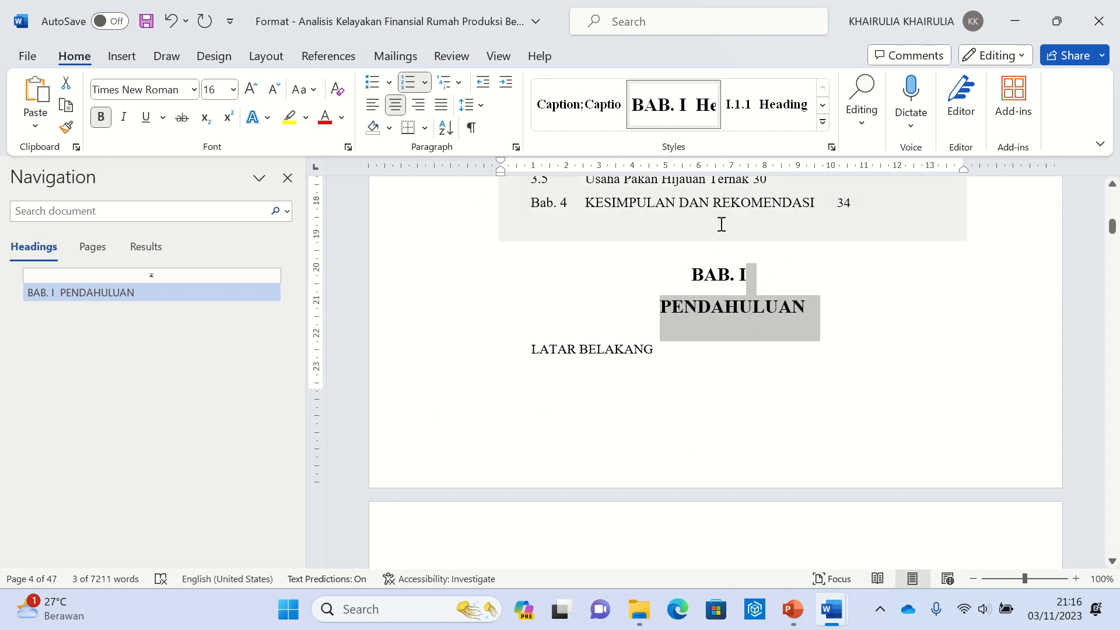
right_click(666, 111)
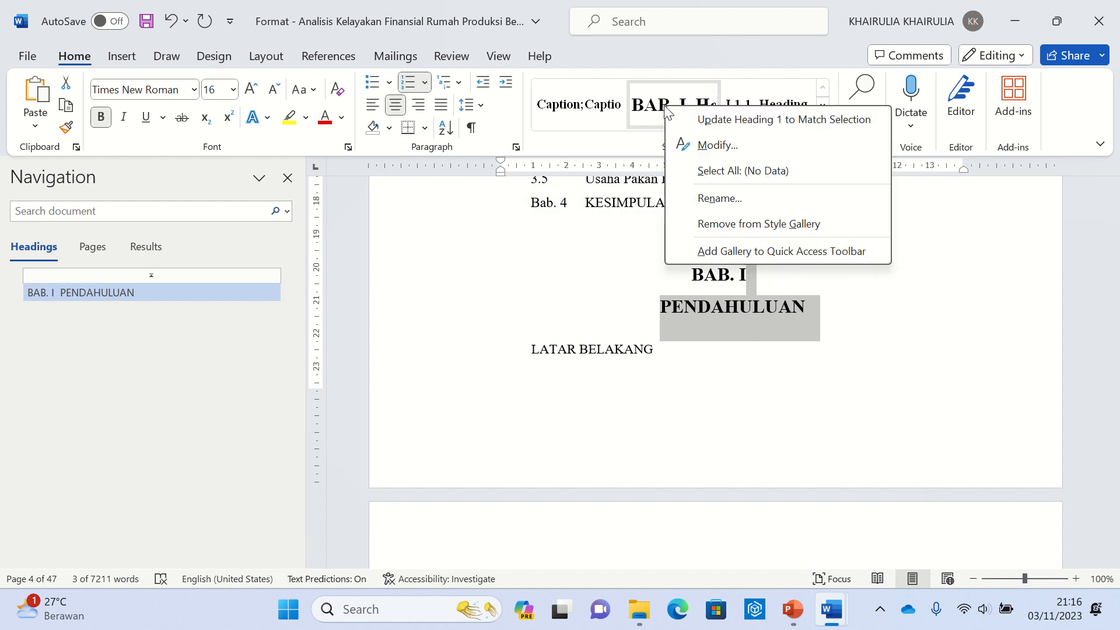
click(689, 122)
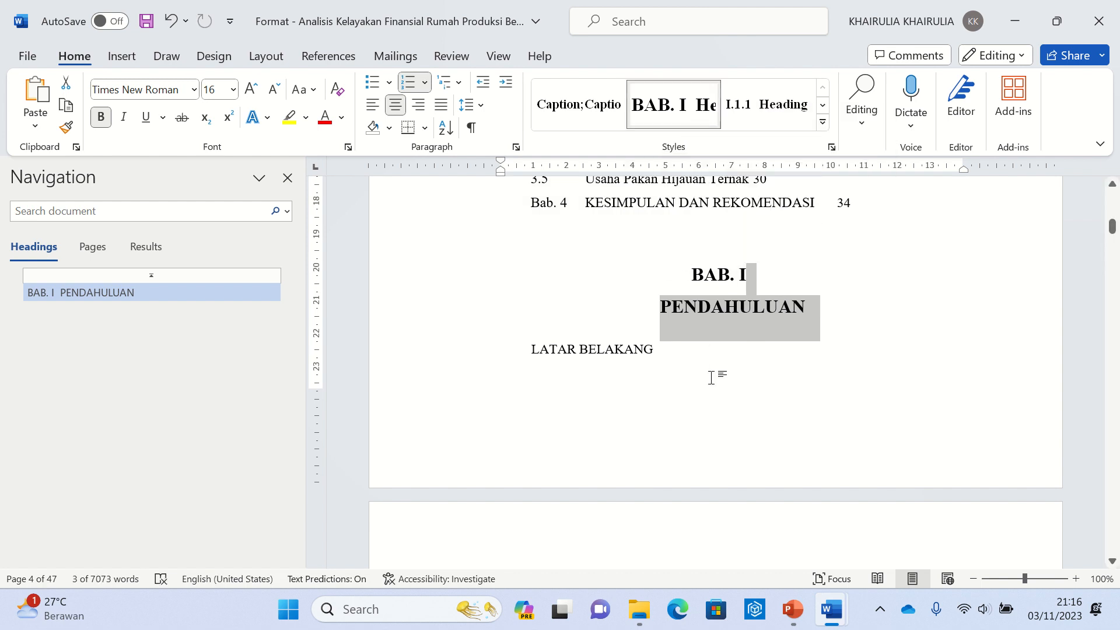
click(734, 399)
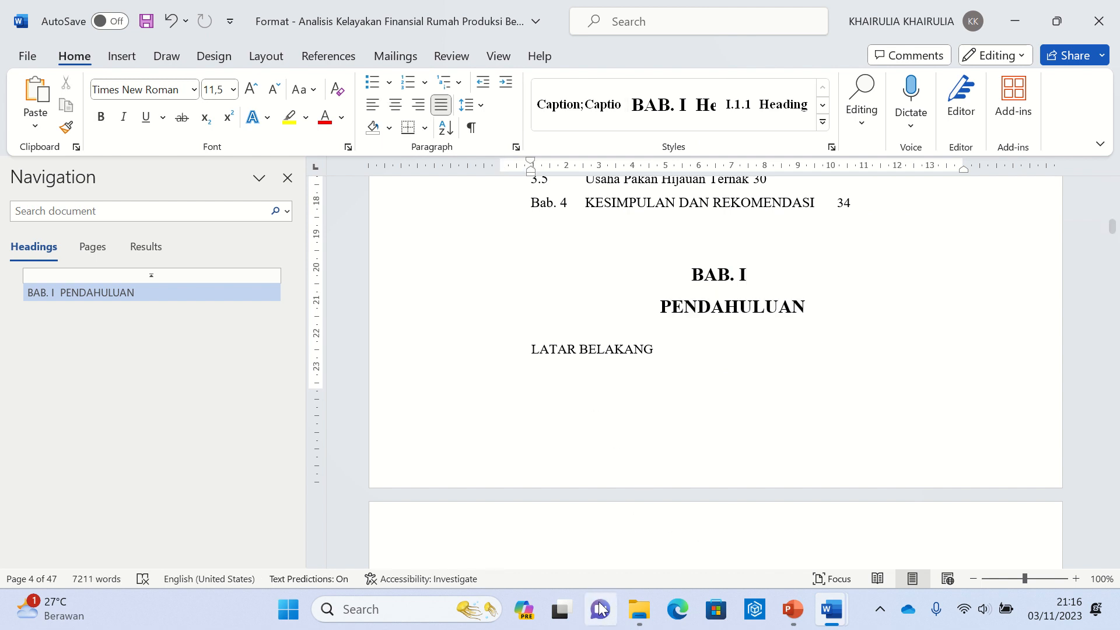
Apply the Heading 2 style to the LATAR BELAKANG title below the chapter heading
click(521, 356)
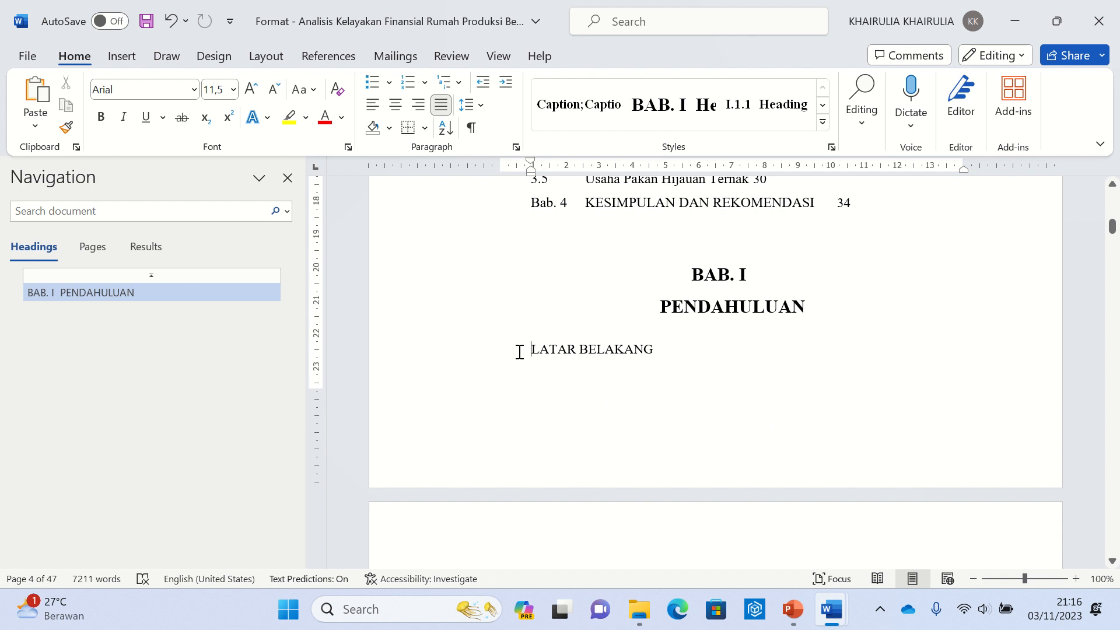
right_click(526, 349)
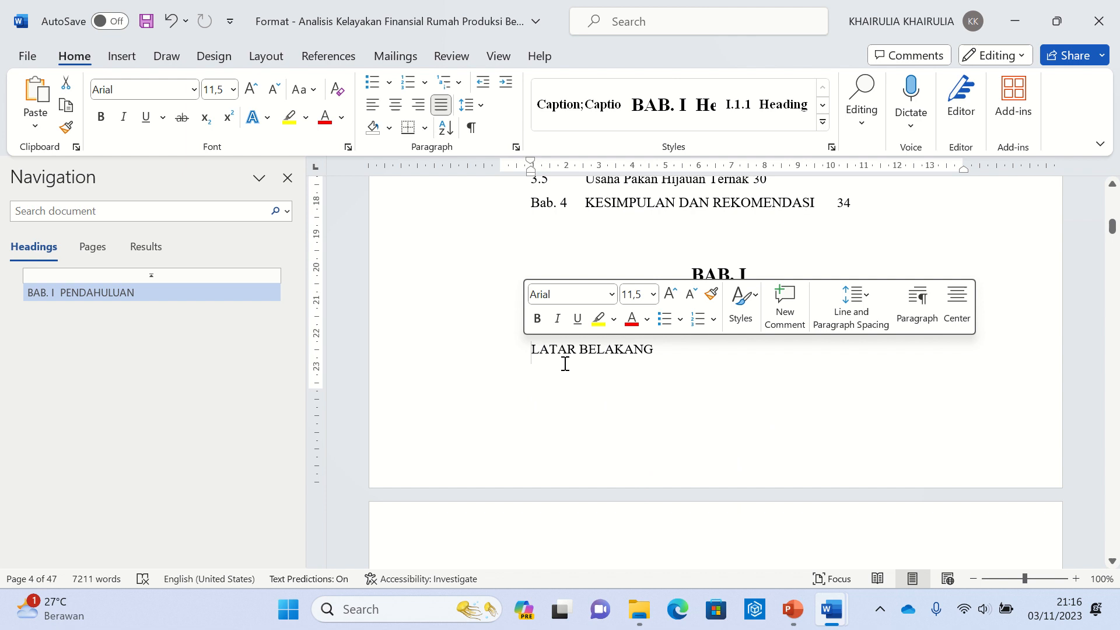
click(515, 358)
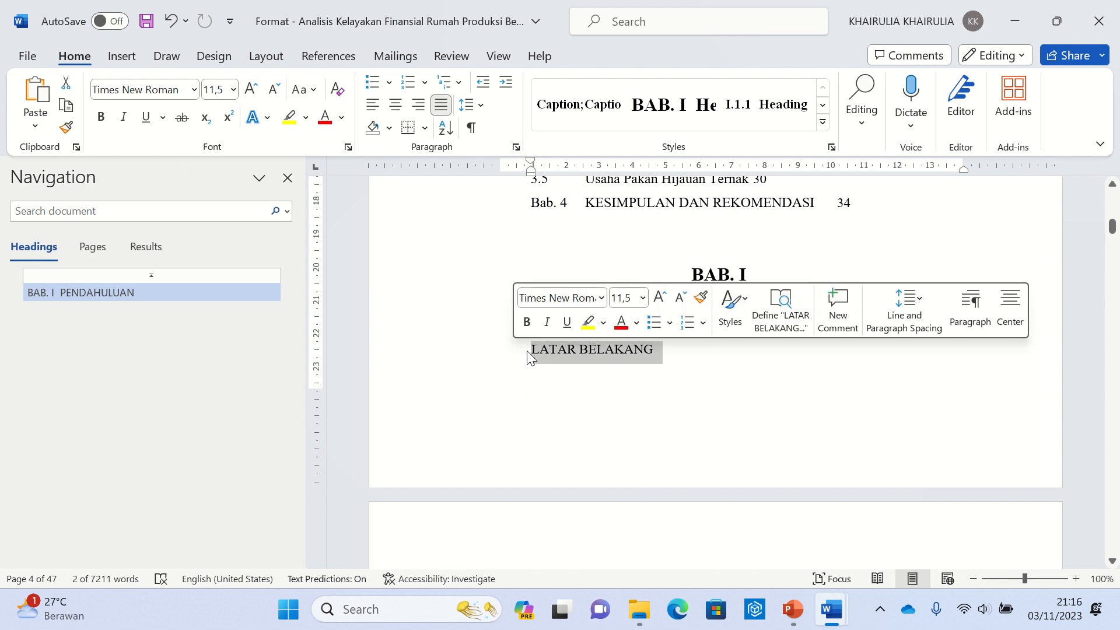
click(822, 129)
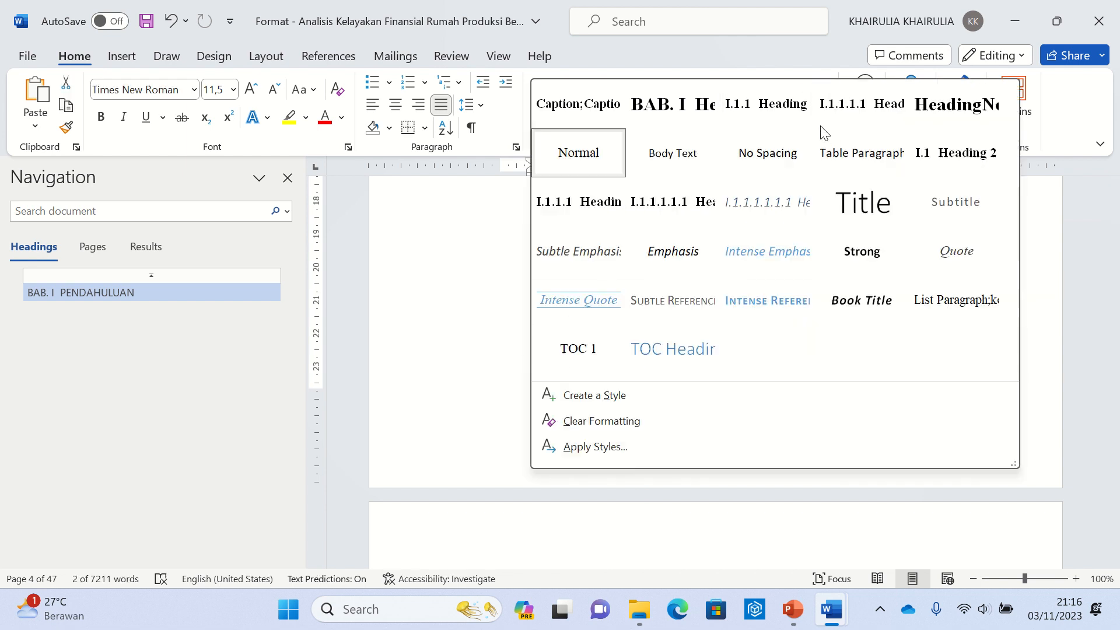
click(974, 153)
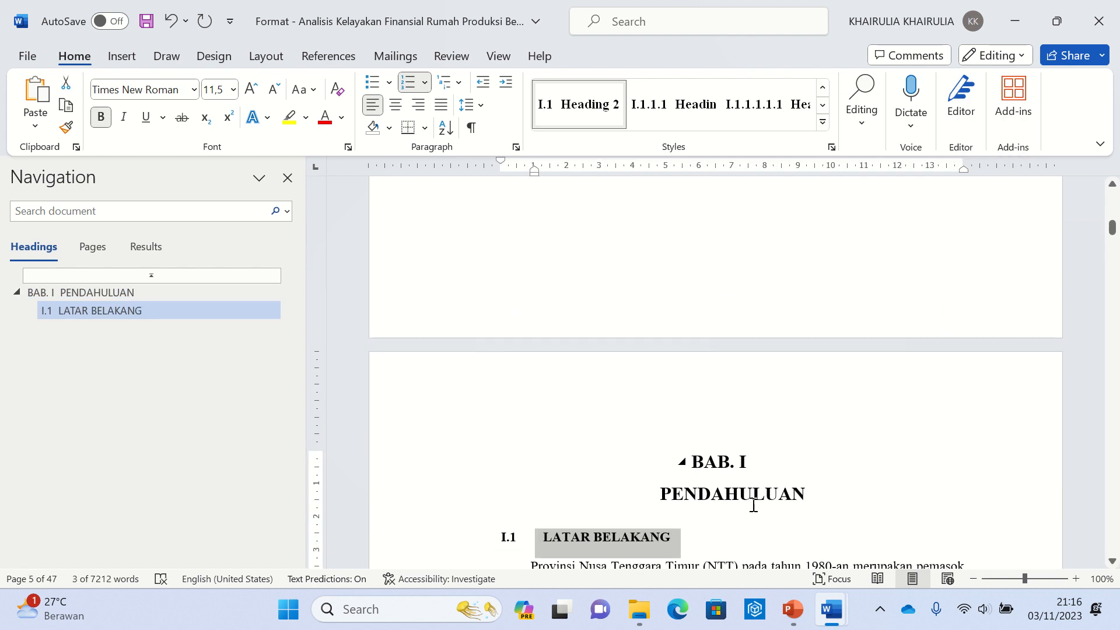
Start defining a new multilevel list from the LATAR BELAKANG heading and turn on legal style numbering for level 2
scroll(690, 498, down, 3)
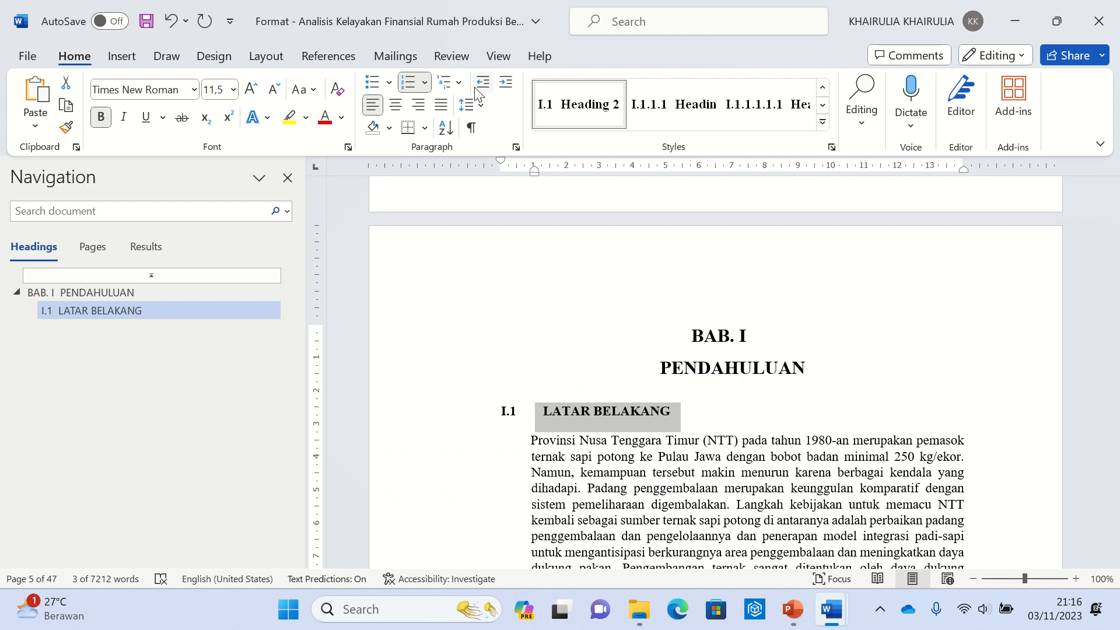
click(454, 82)
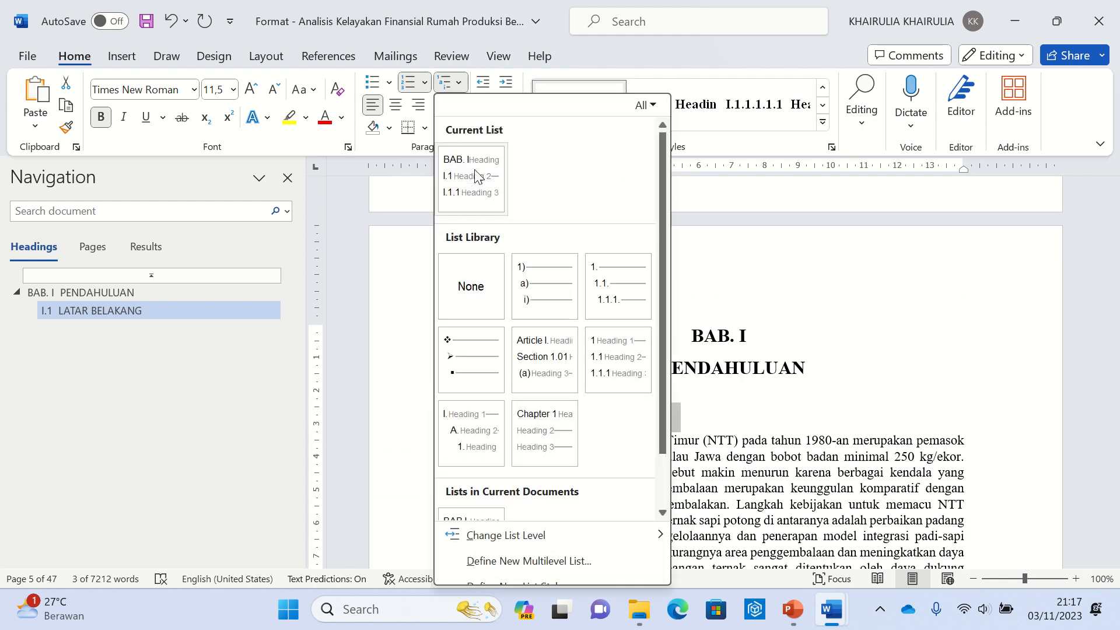
click(541, 563)
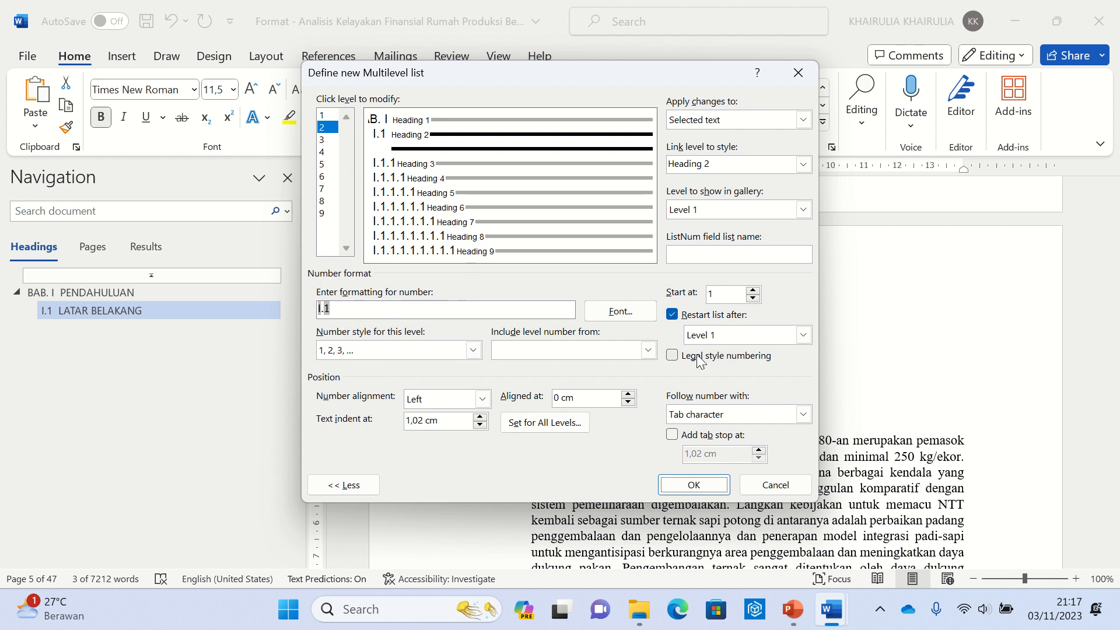
click(673, 357)
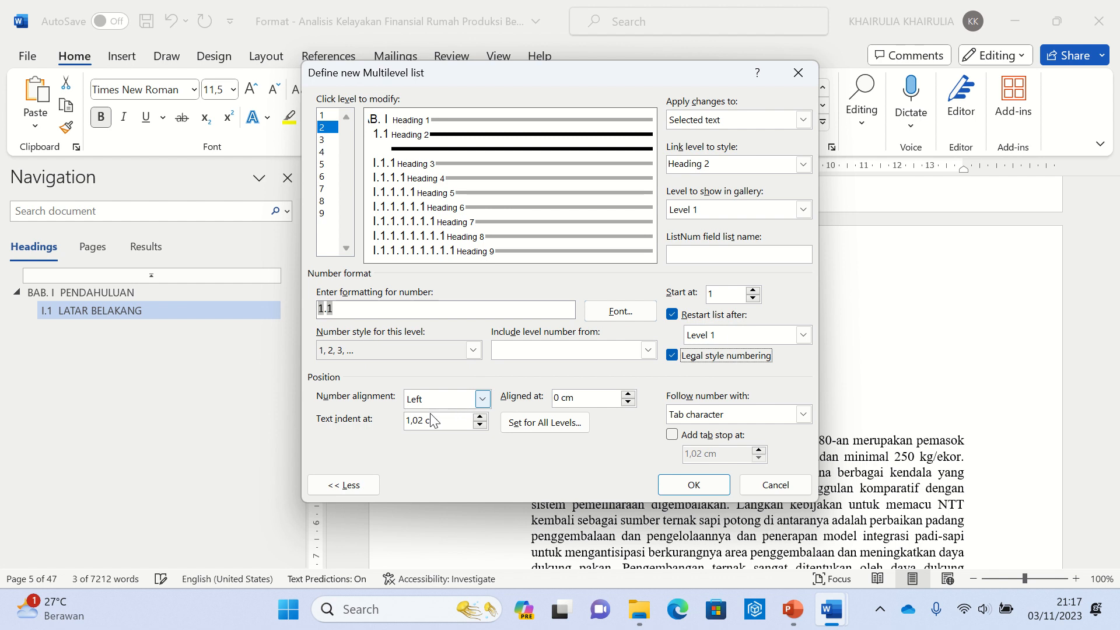
Keep the level 2 number aligned Left, set its text indent to 0, follow it with a Tab character and accept the definition
click(482, 399)
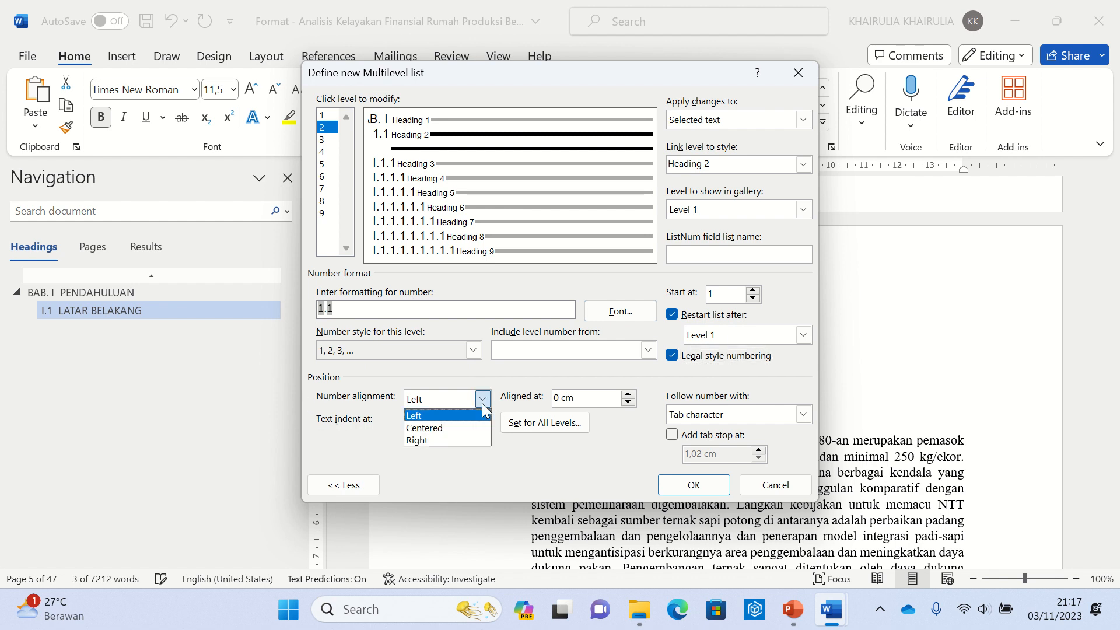
click(484, 469)
double_click(421, 420)
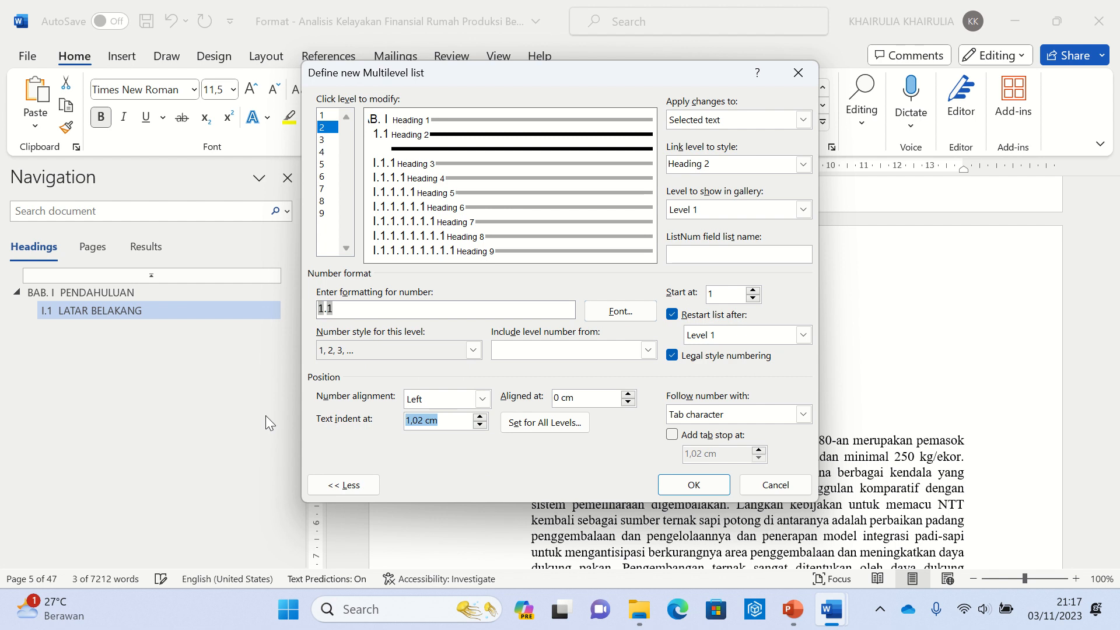
text(0)
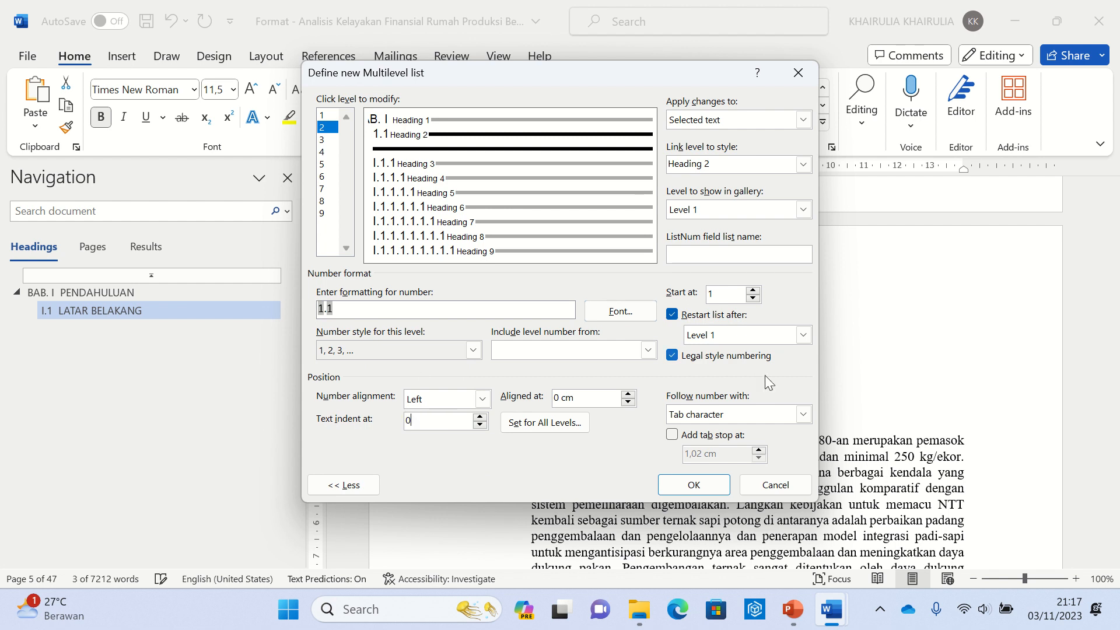
click(803, 414)
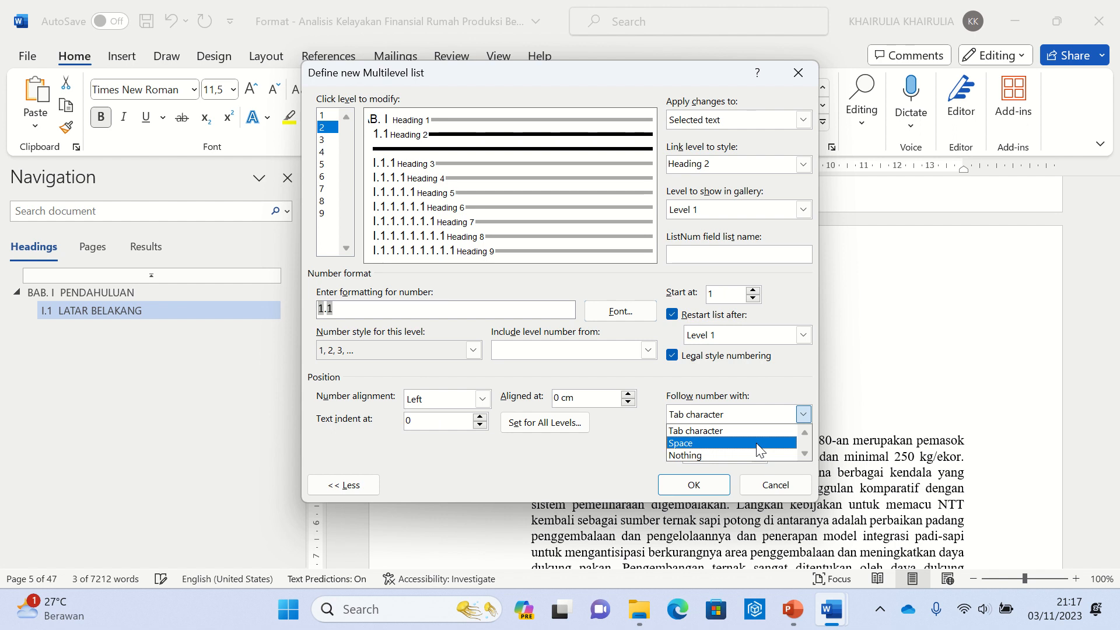
click(755, 443)
click(803, 414)
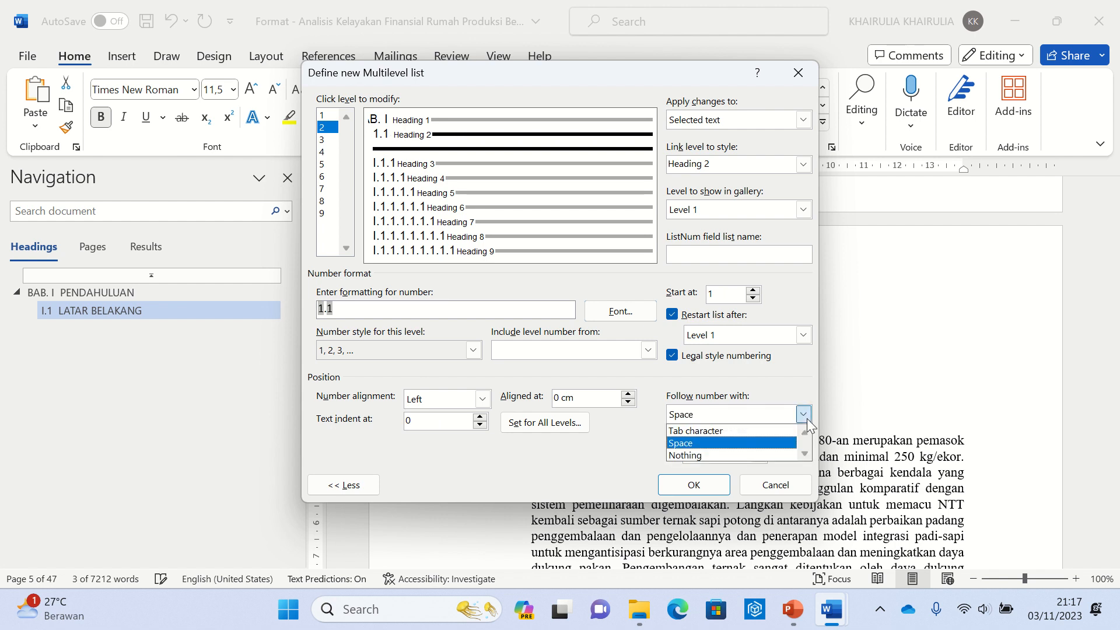
click(753, 428)
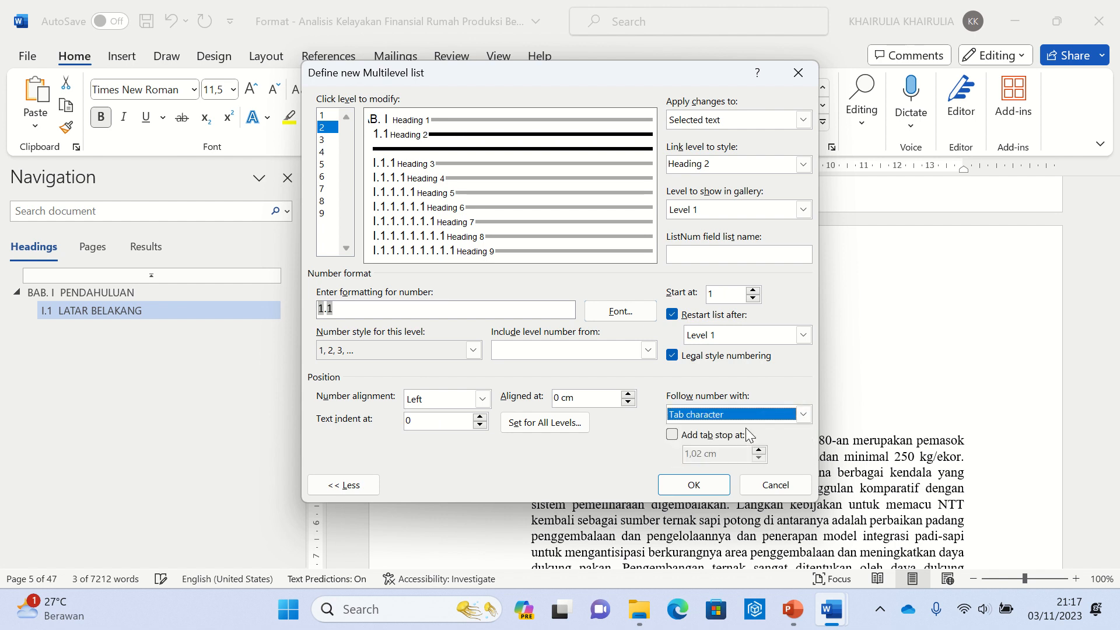
click(684, 490)
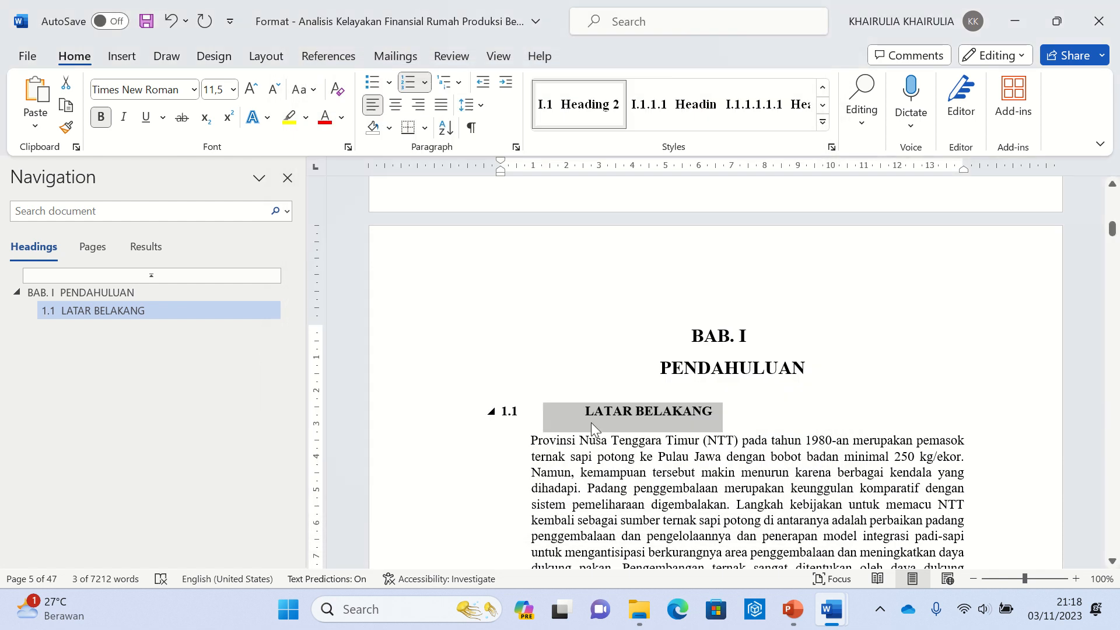
Delete the extra gap before the LATAR BELAKANG heading text and set the heading to font size 14
click(585, 415)
key(BackSpace)
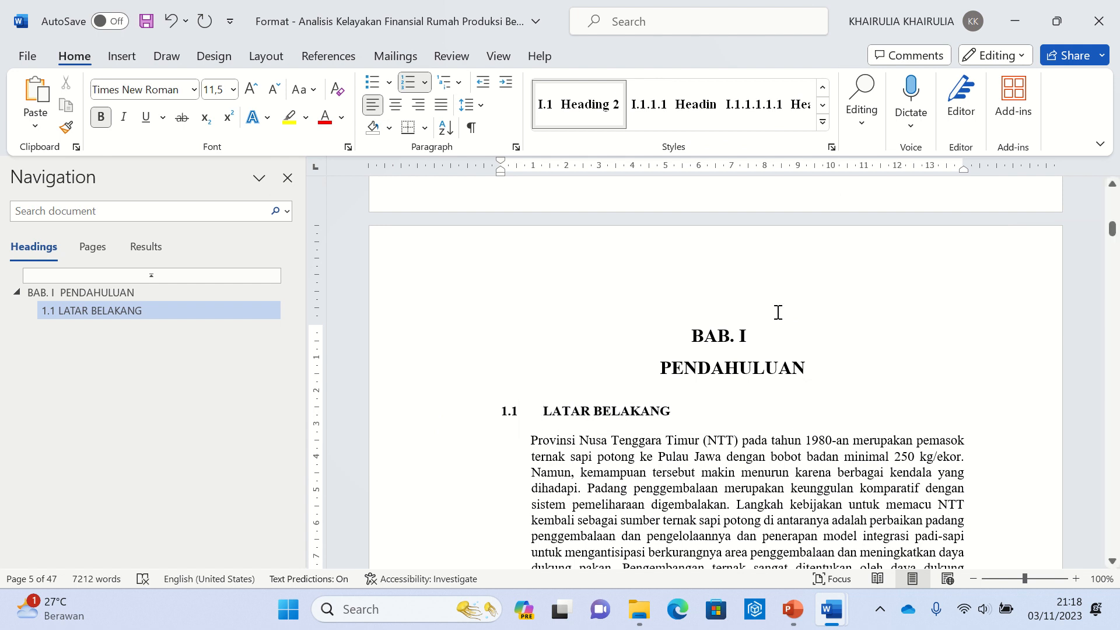
click(467, 423)
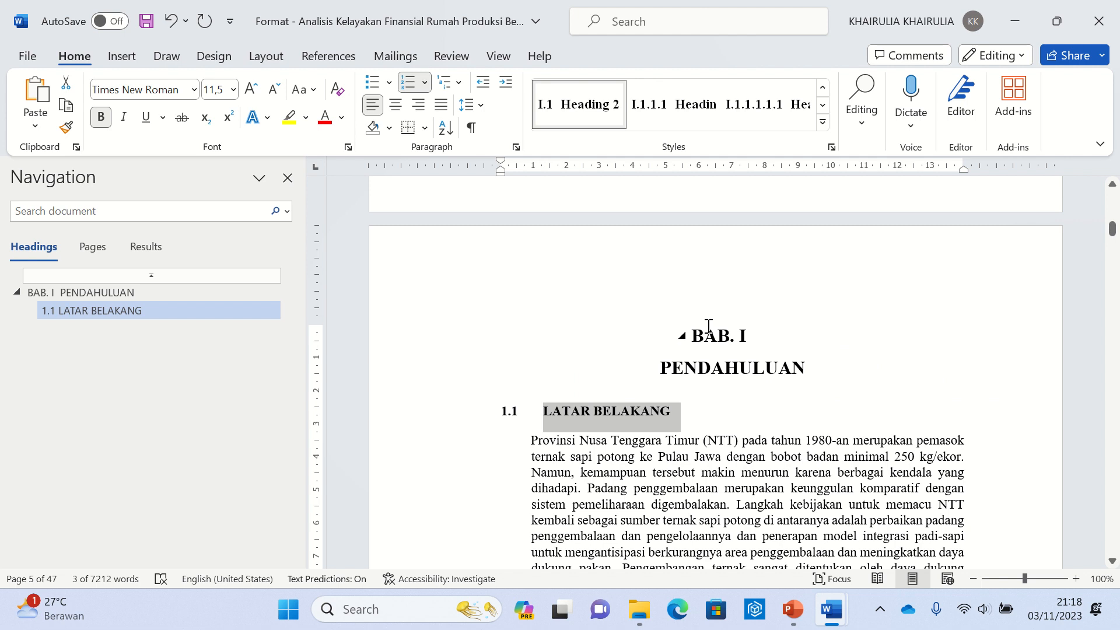
click(233, 92)
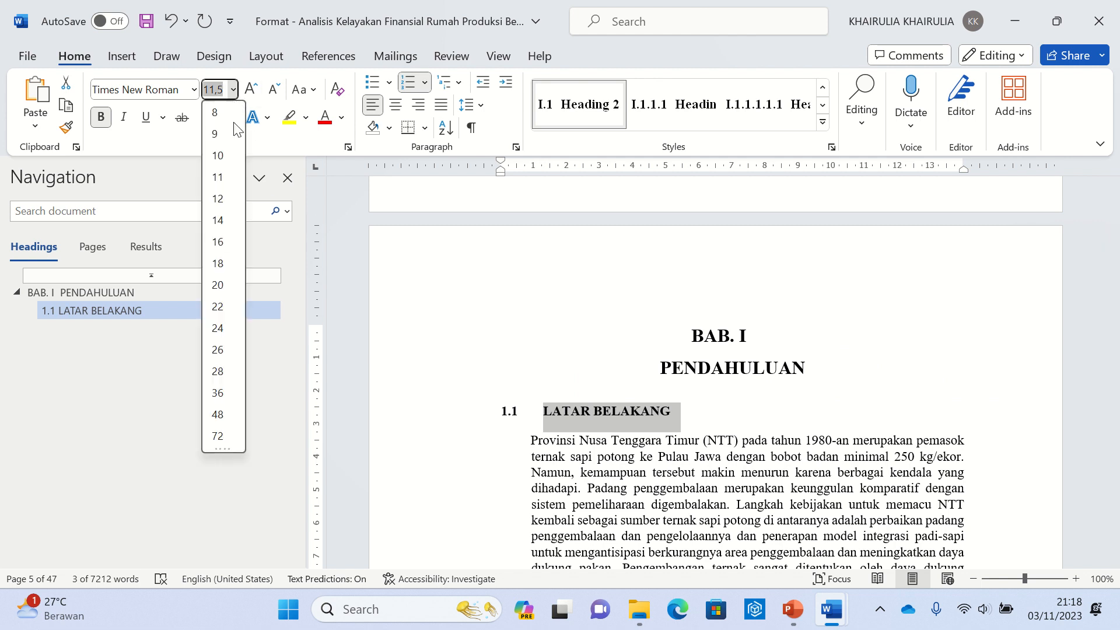
click(217, 224)
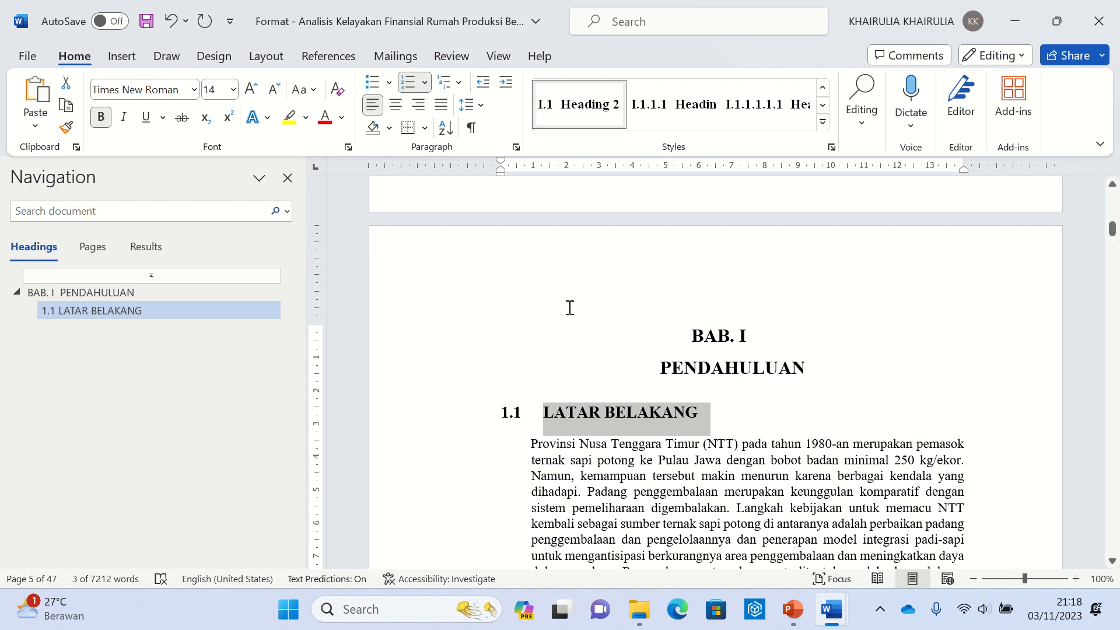
Set the LATAR BELAKANG heading's line spacing to 1,5 lines and its spacing after to 6 pt
click(474, 108)
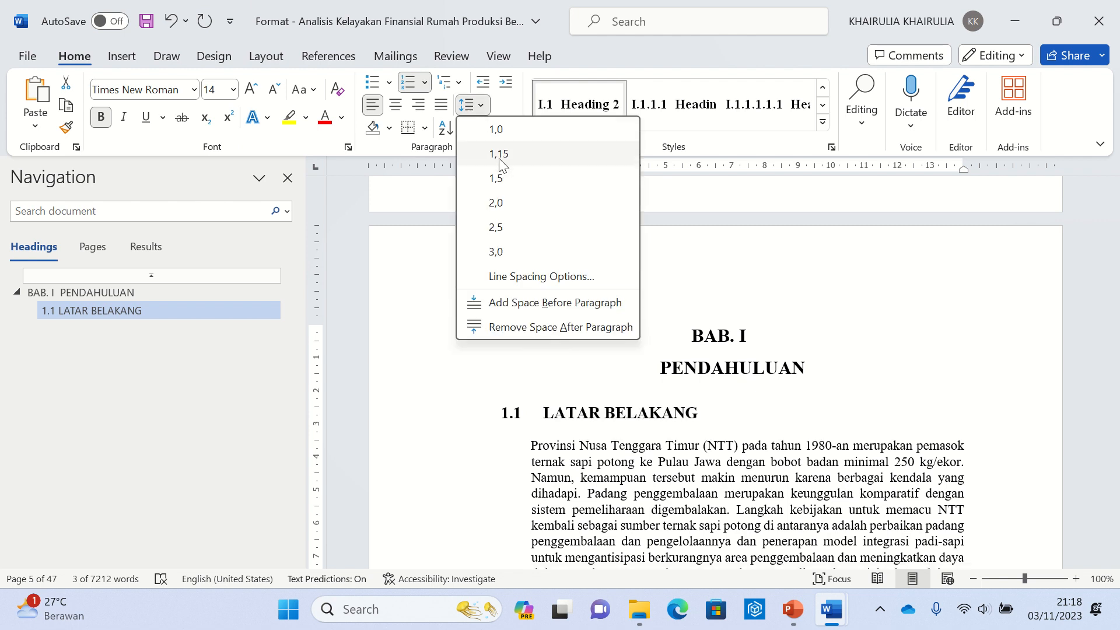
click(529, 278)
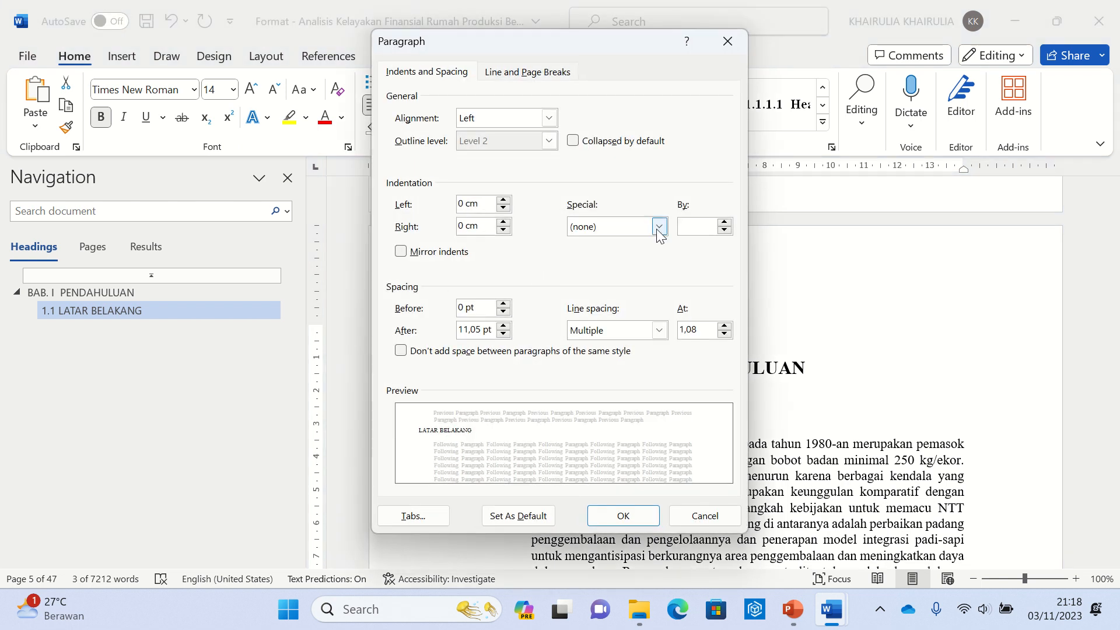
click(653, 336)
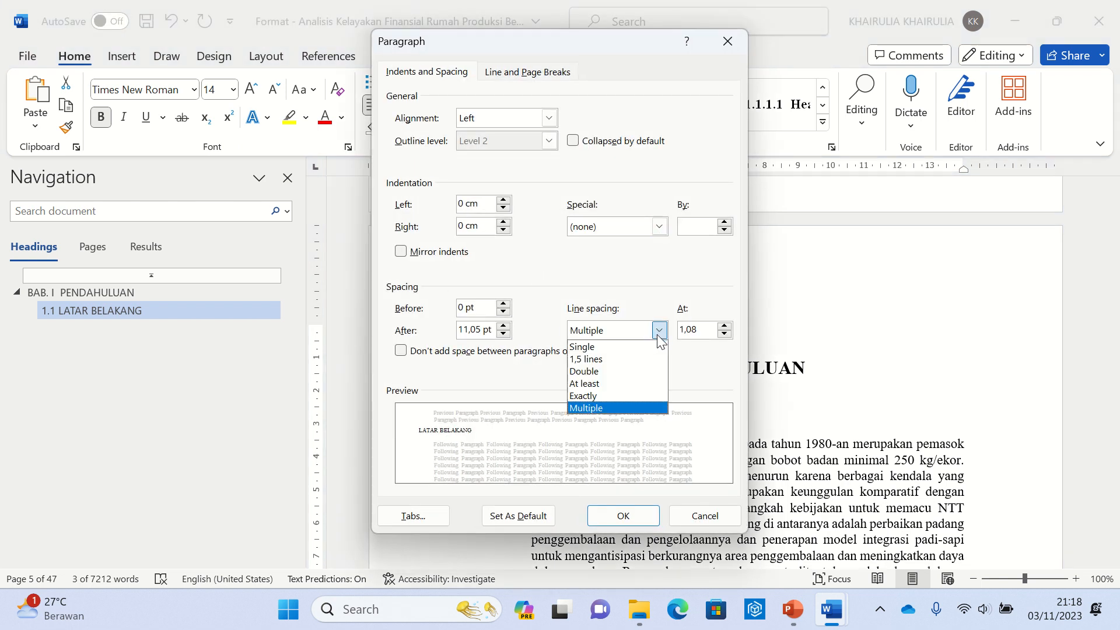
click(618, 355)
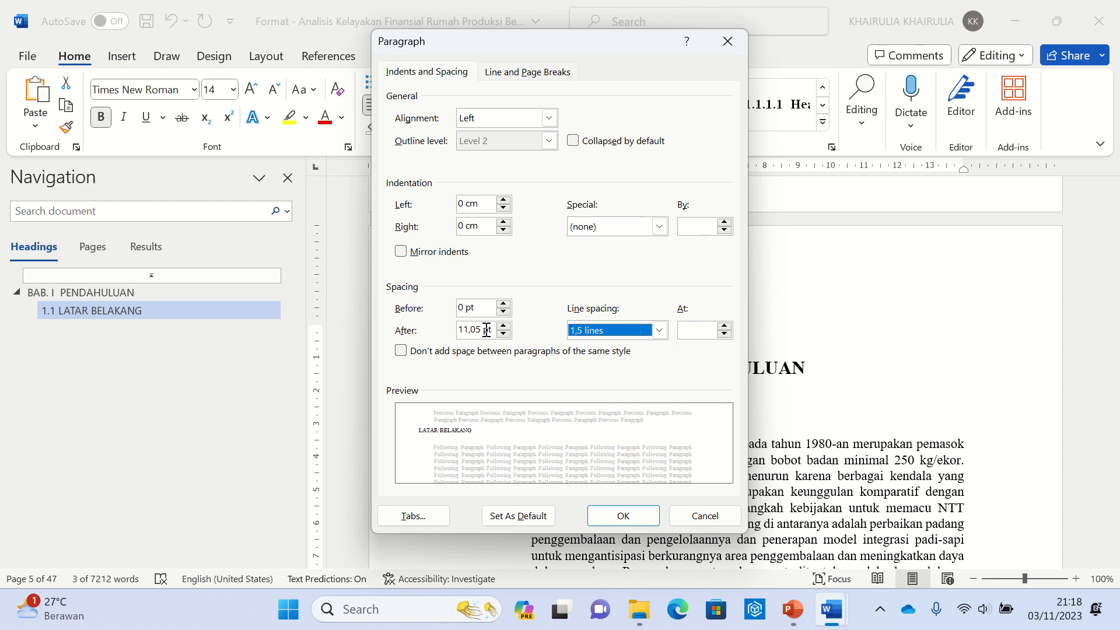
drag(485, 330, 455, 330)
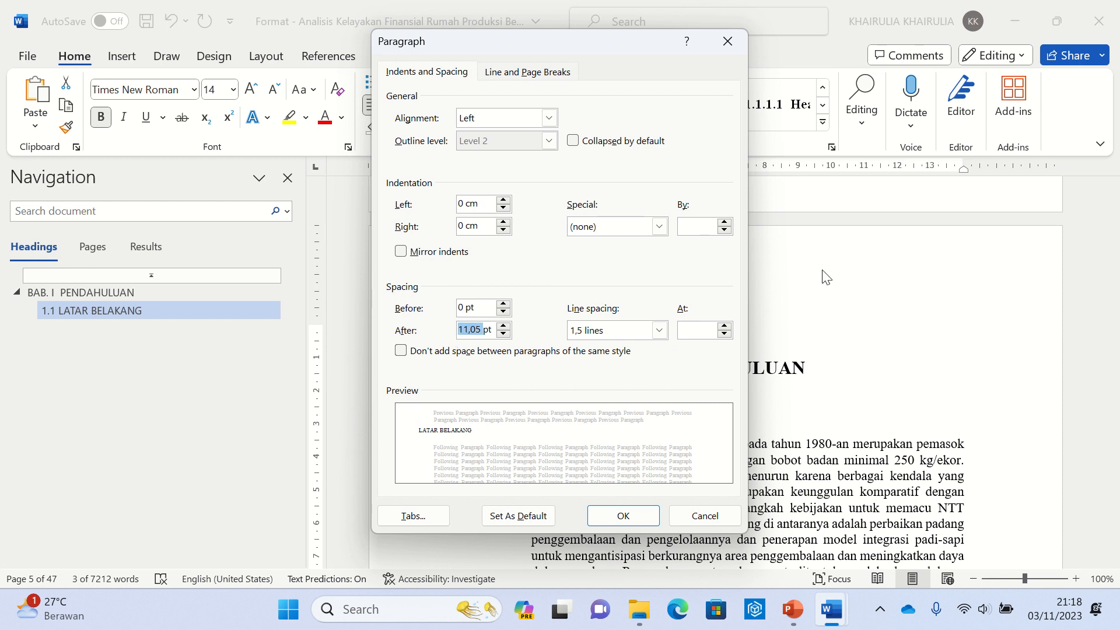
text(6)
click(502, 327)
click(502, 334)
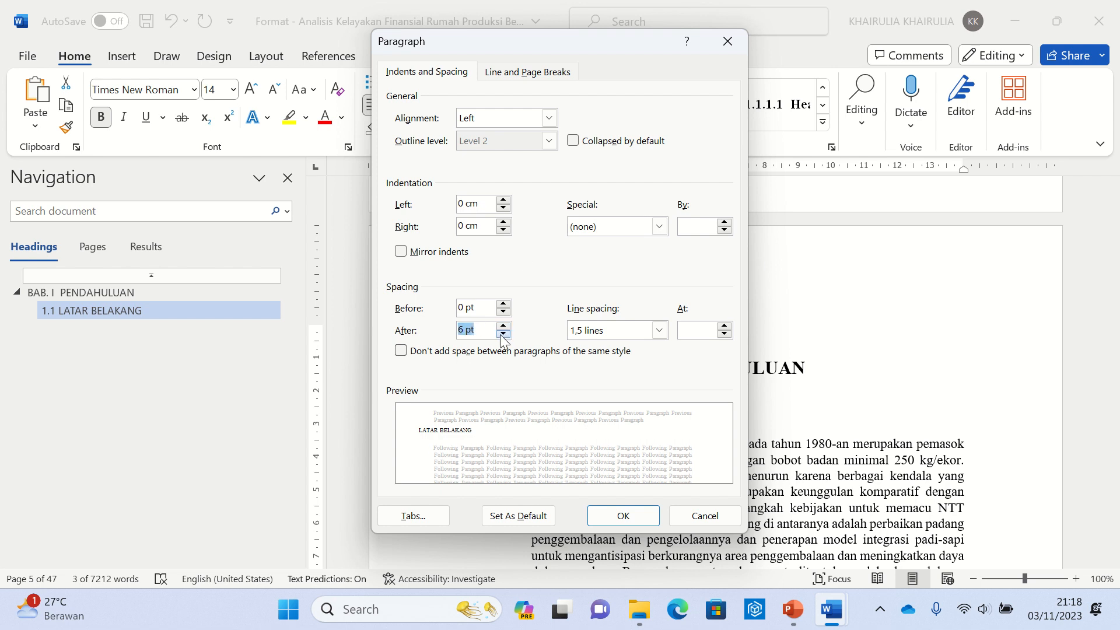
click(623, 525)
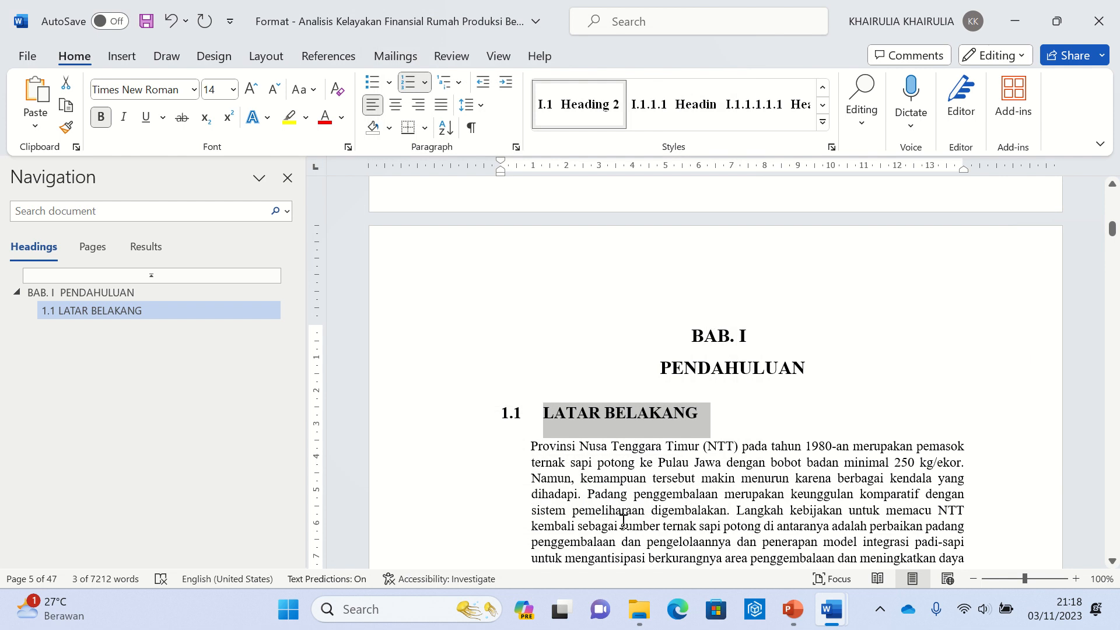
Review the LATAR BELAKANG heading's paragraph spacing and update the Heading 2 style to match the heading
right_click(601, 410)
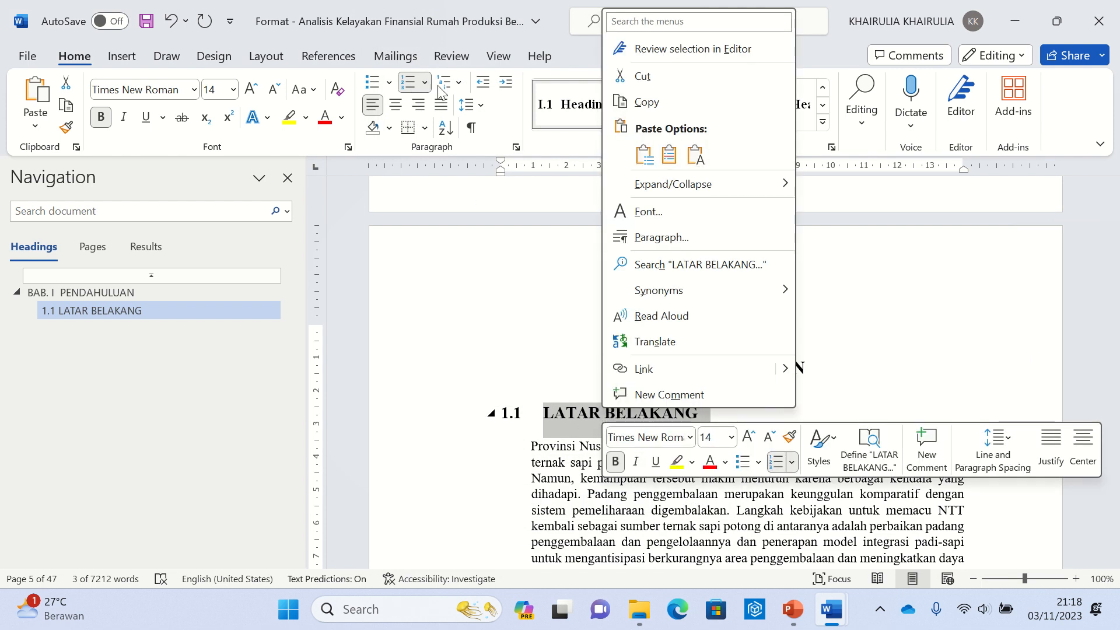
click(473, 111)
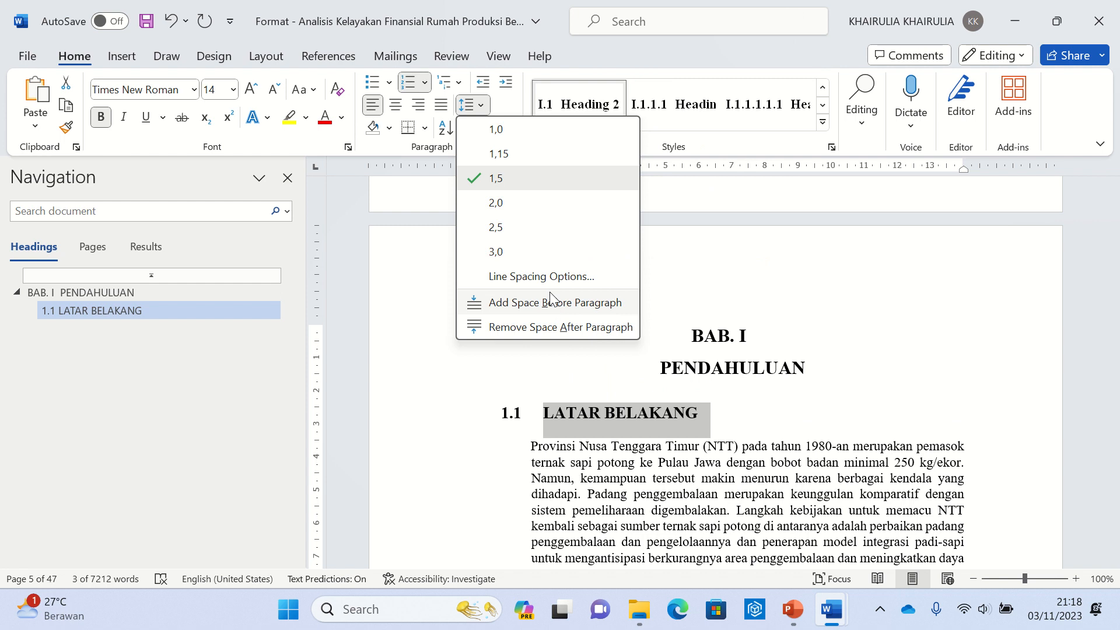
click(545, 277)
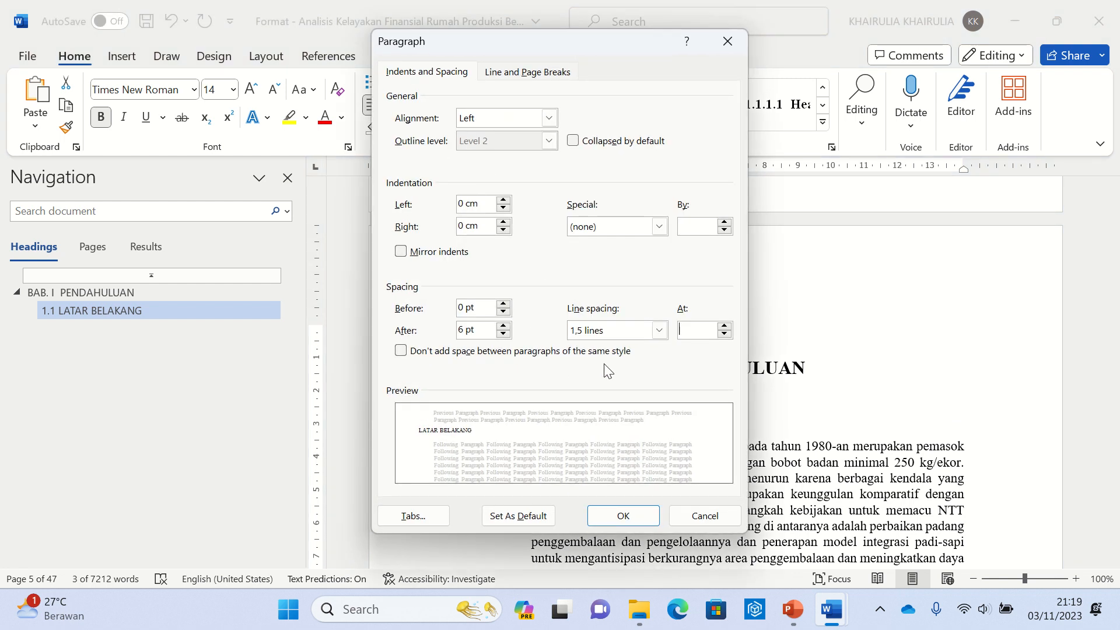
click(624, 515)
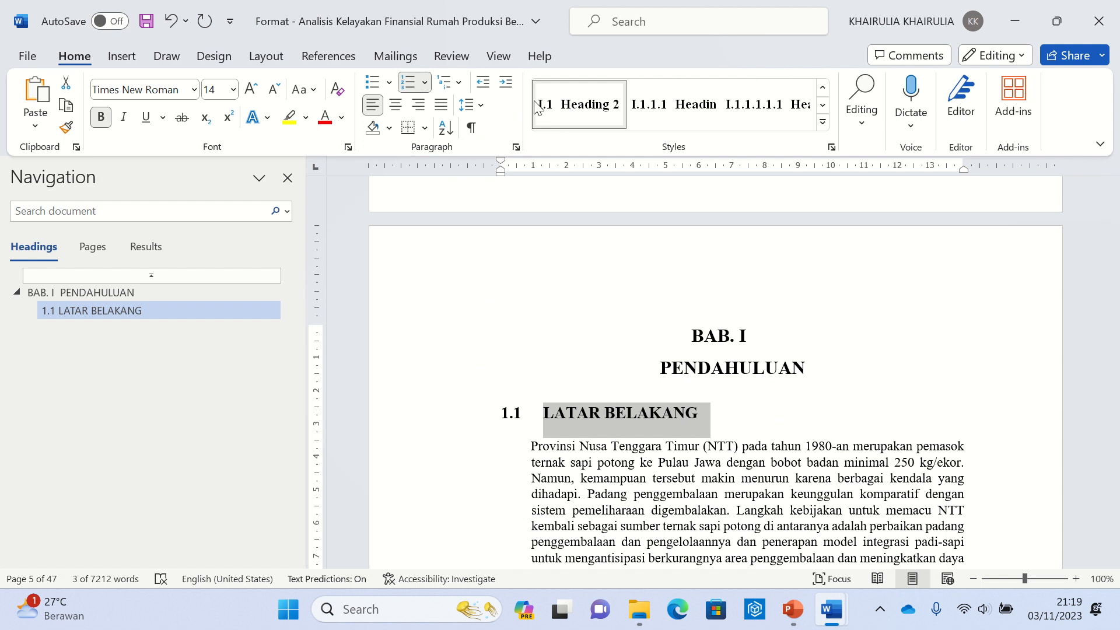
right_click(584, 112)
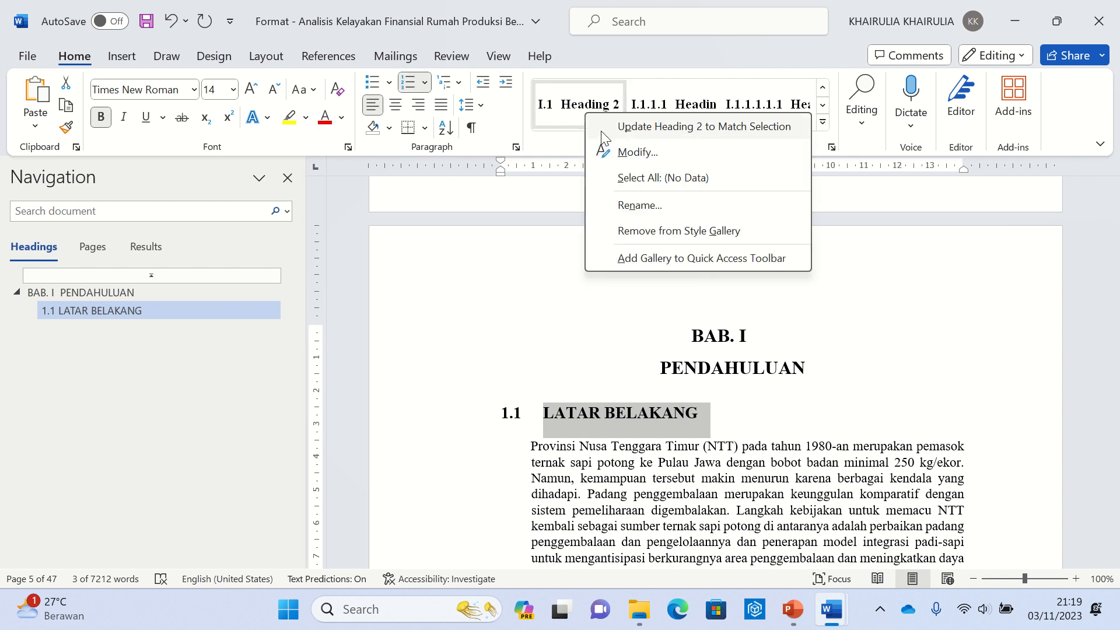
click(600, 132)
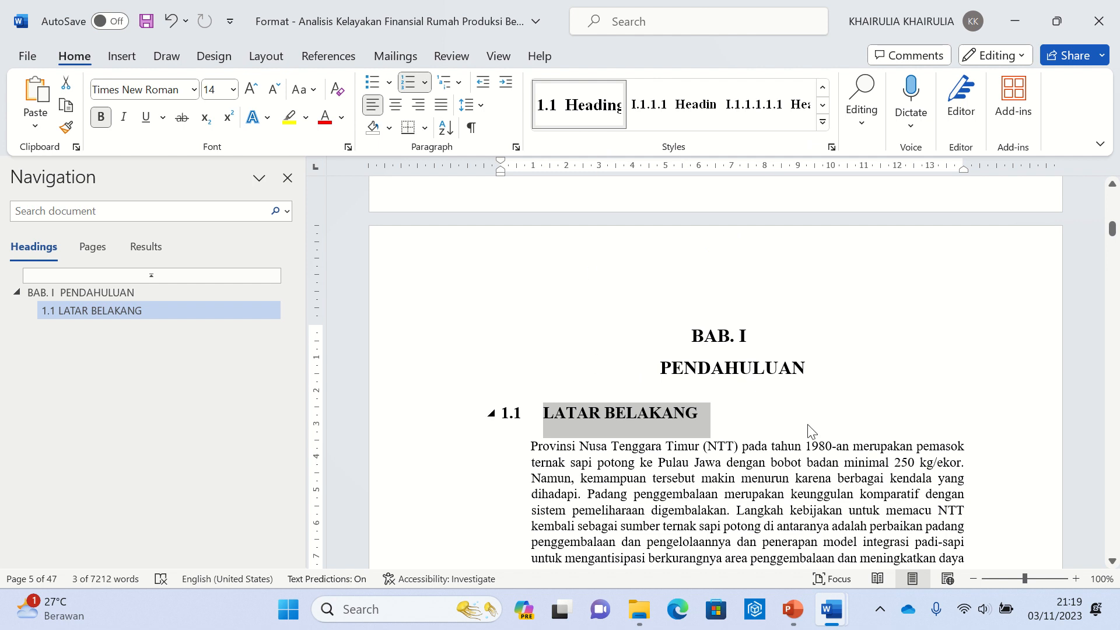
Find the section title after LATAR BELAKANG and check its numbering level in the table of contents of the other report document
scroll(808, 431, down, 3)
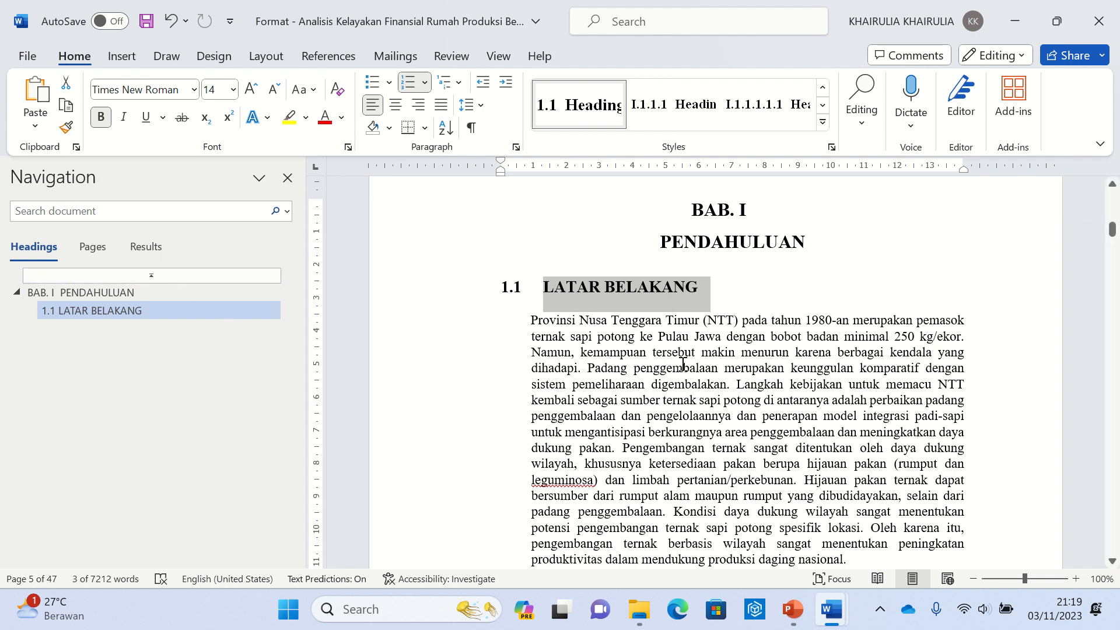
scroll(704, 496, down, 3)
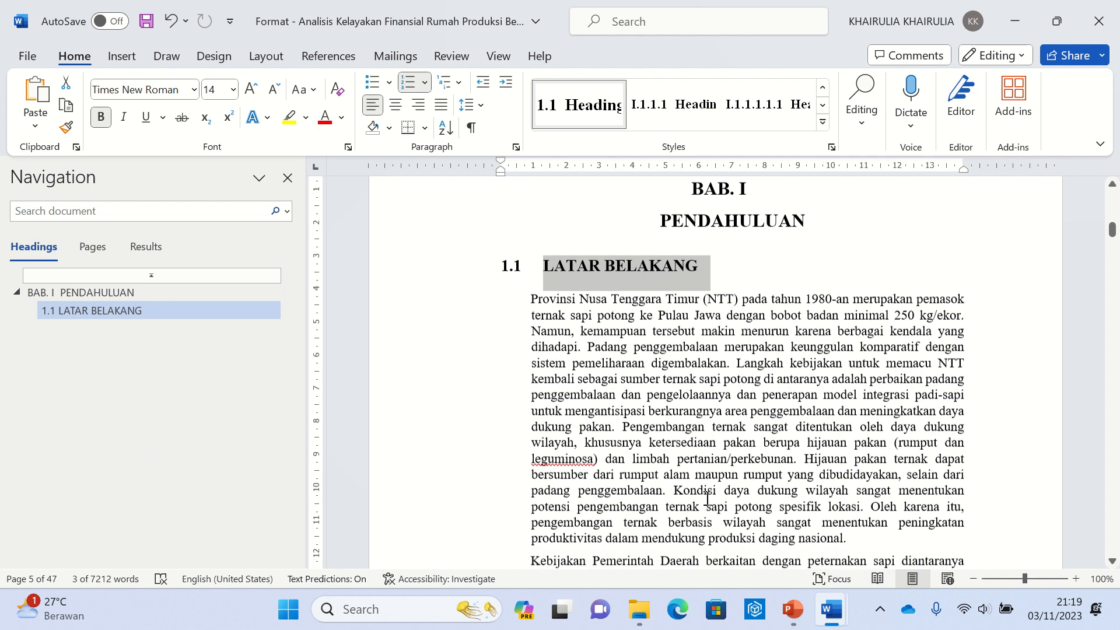
scroll(707, 499, down, 3)
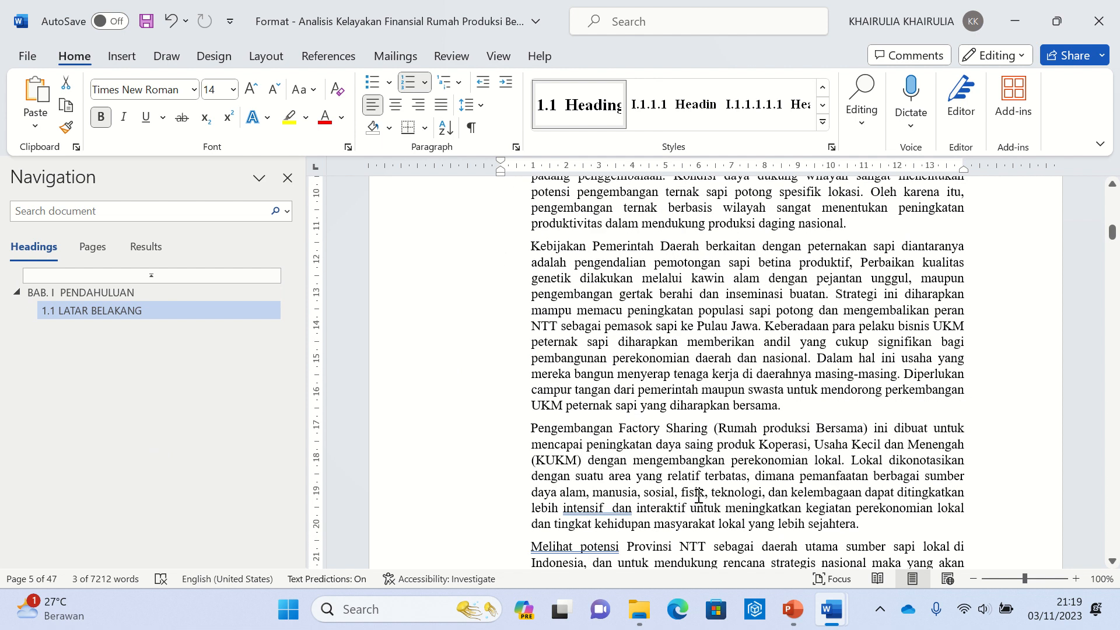
scroll(698, 496, down, 7)
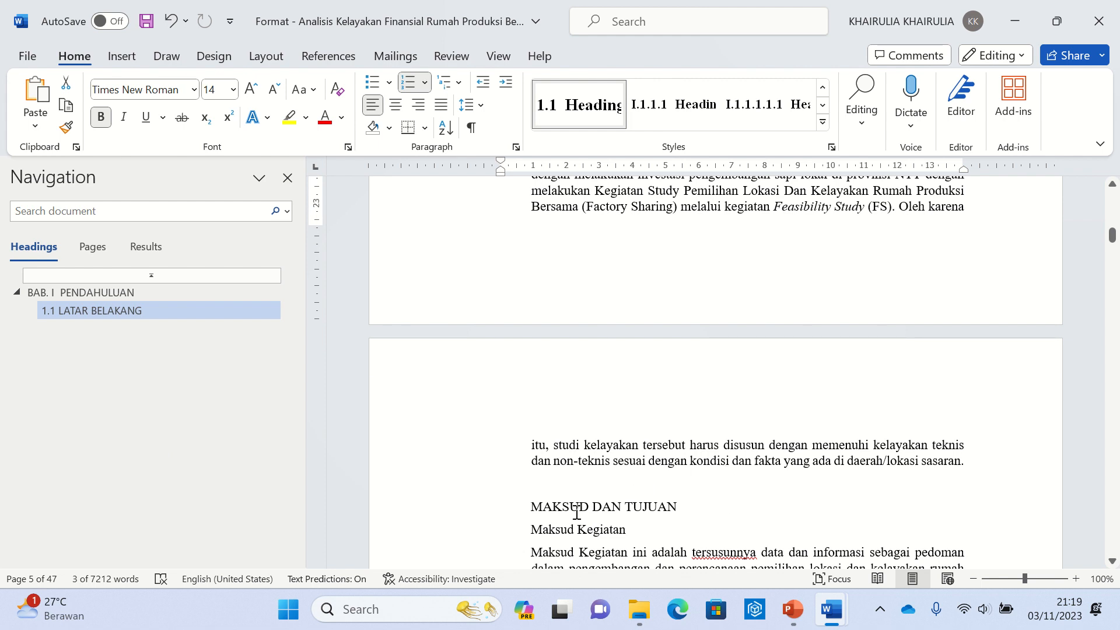
key(alt+Tab)
key(alt+Tab)
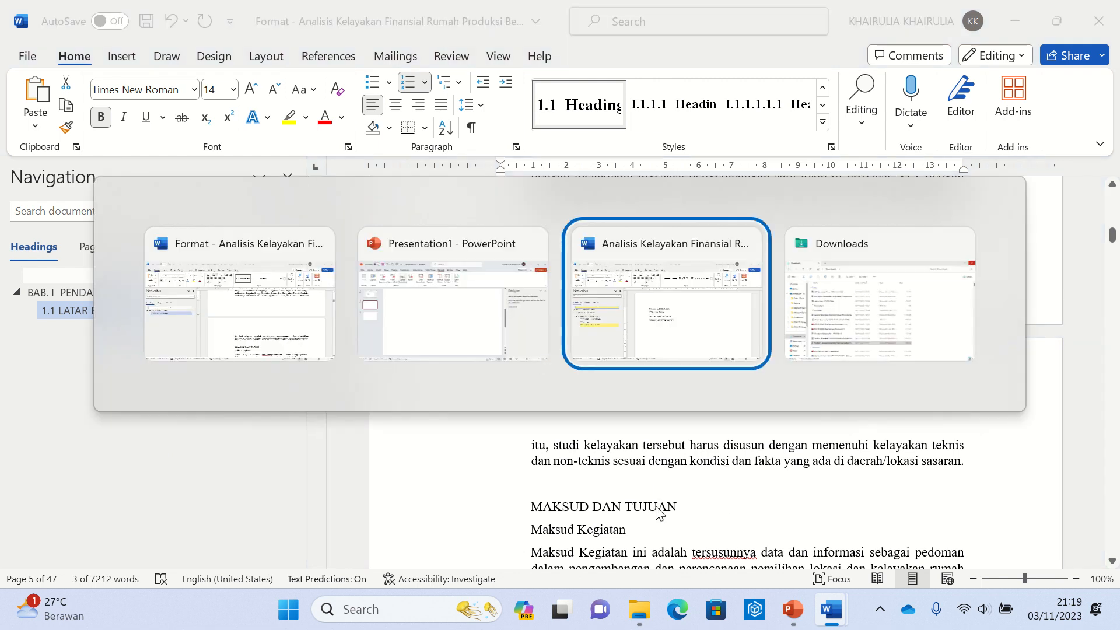
scroll(609, 424, down, 20)
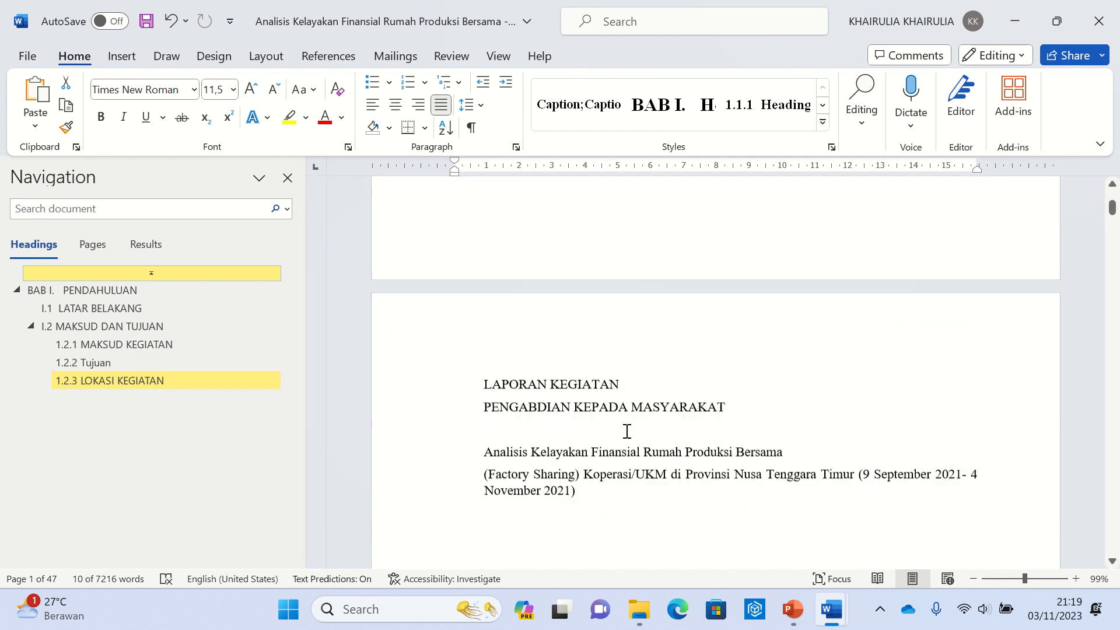
scroll(627, 432, down, 20)
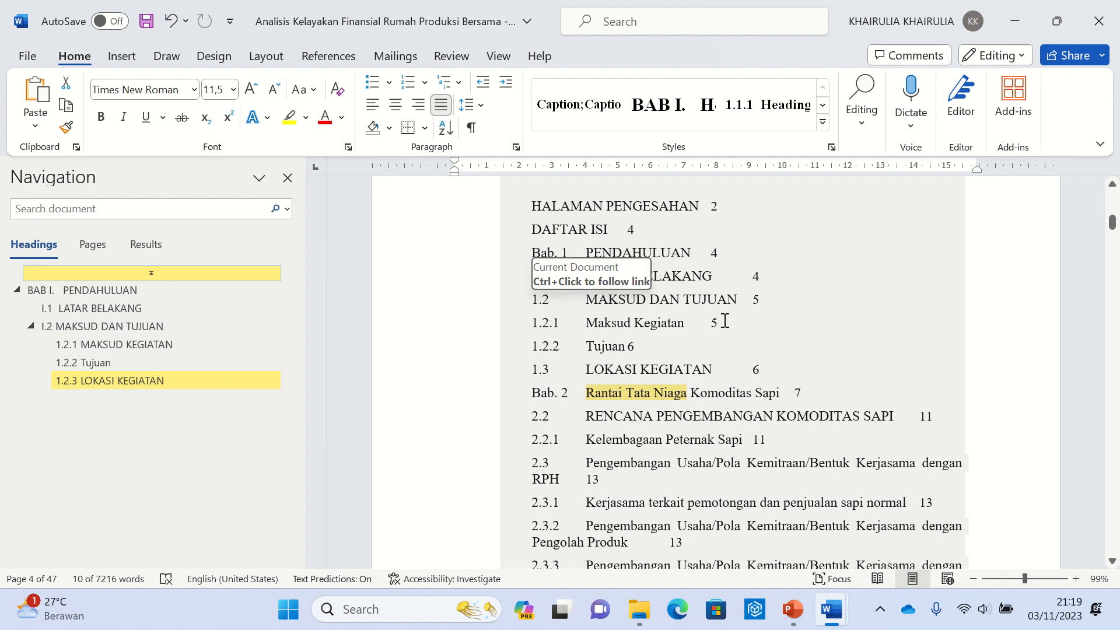
key(alt+Tab)
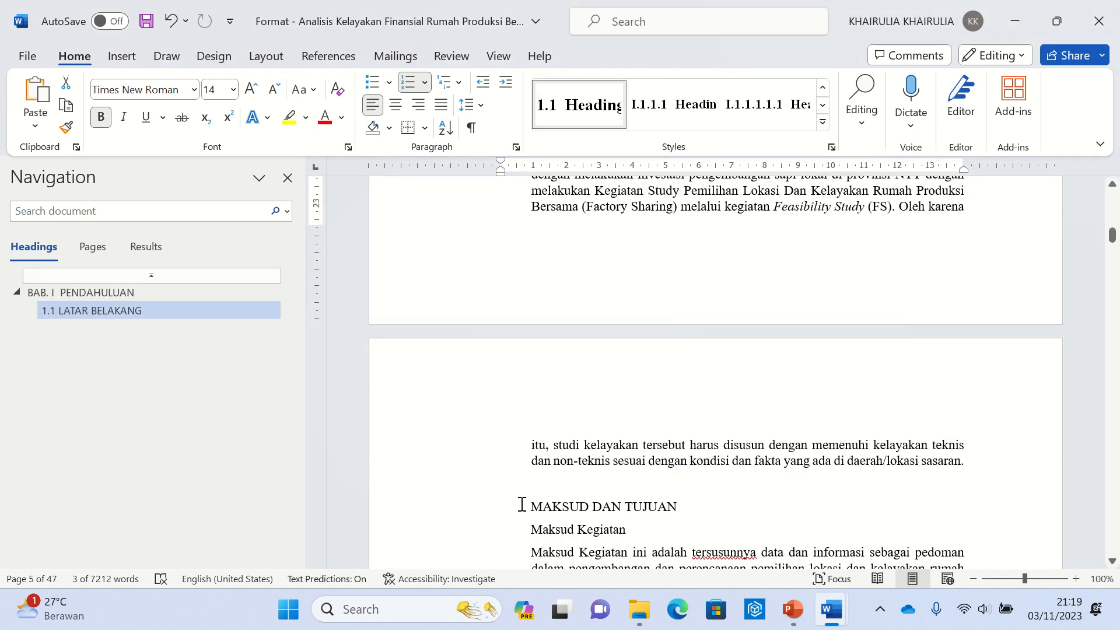
Apply the Heading 2 style to the MAKSUD DAN TUJUAN title and compare it with the LATAR BELAKANG heading
triple_click(506, 511)
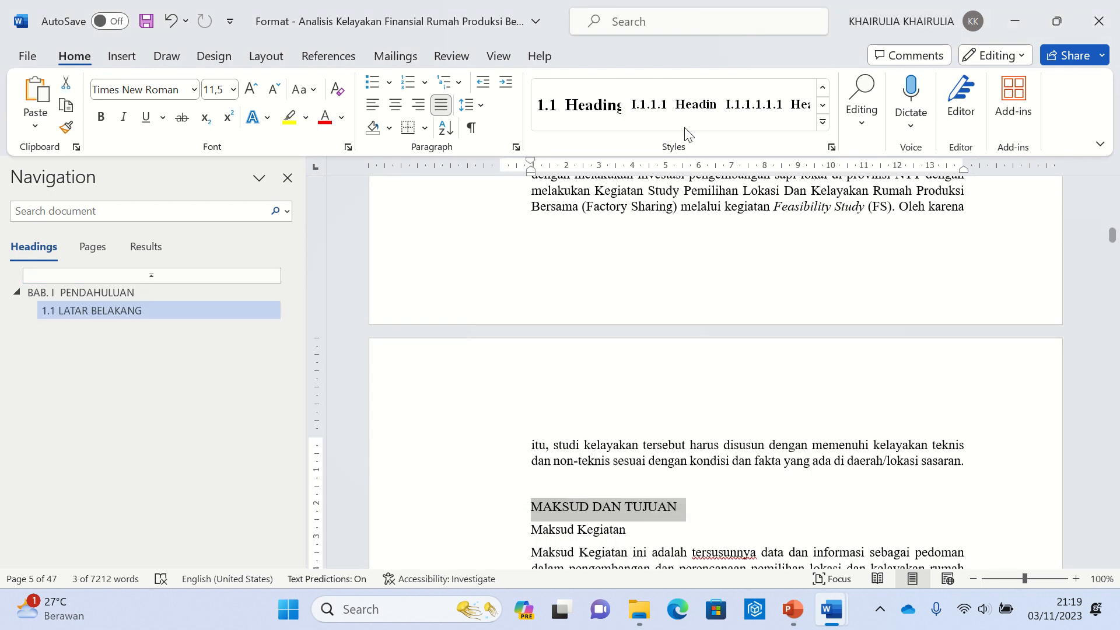
click(823, 108)
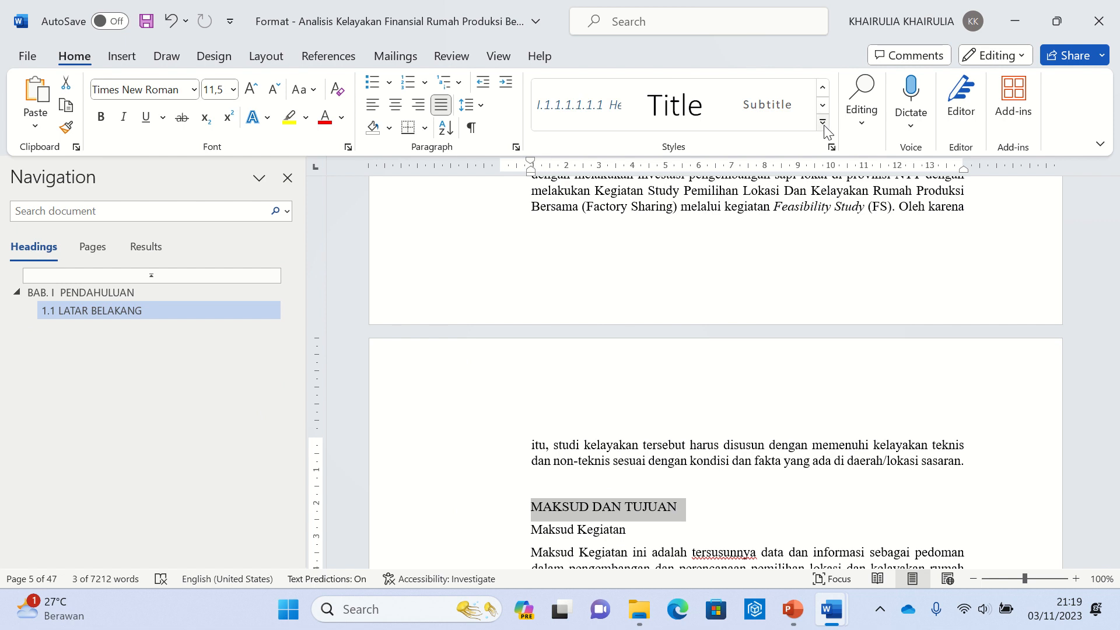
click(826, 128)
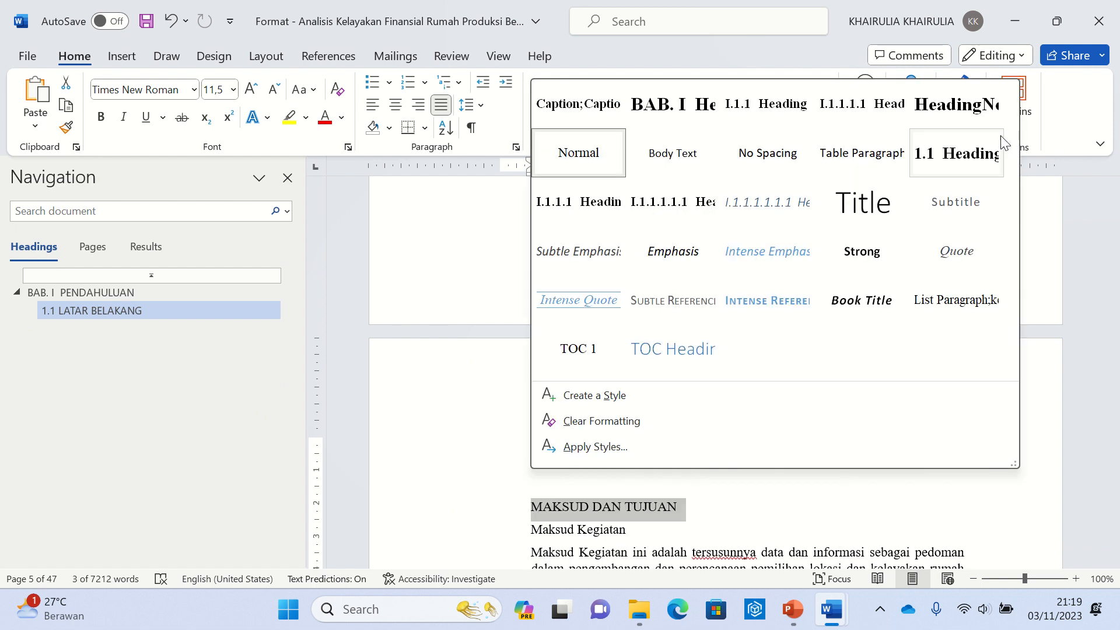
click(995, 166)
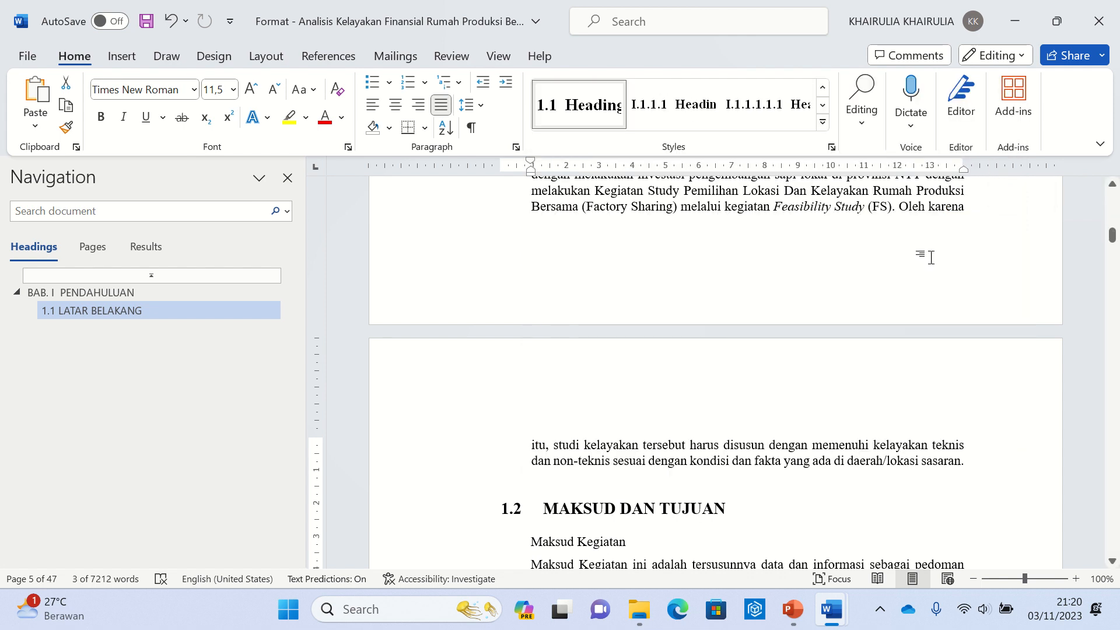
scroll(761, 496, up, 5)
scroll(763, 501, up, 10)
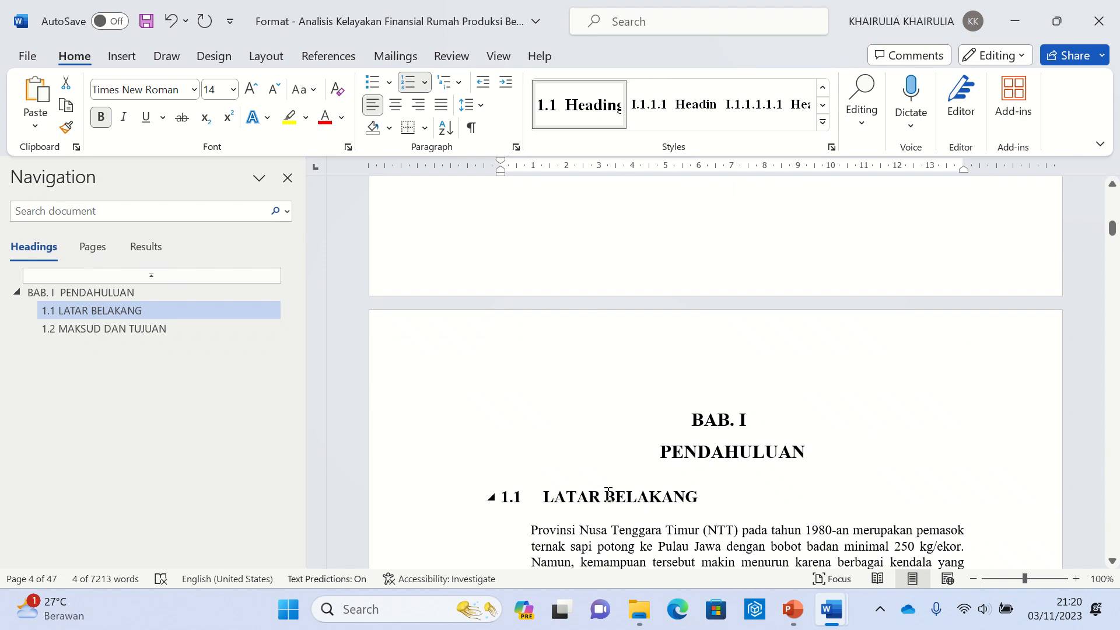
scroll(622, 503, down, 15)
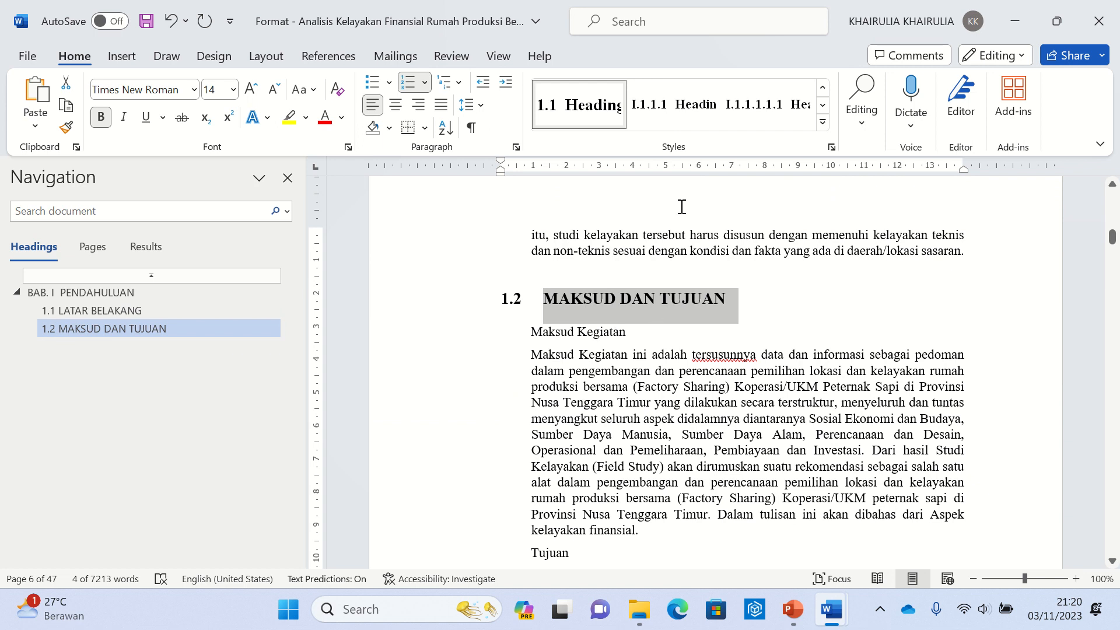
Check the numbering level of the Maksud Kegiatan title in the table of contents of the other report document
key(alt+Tab)
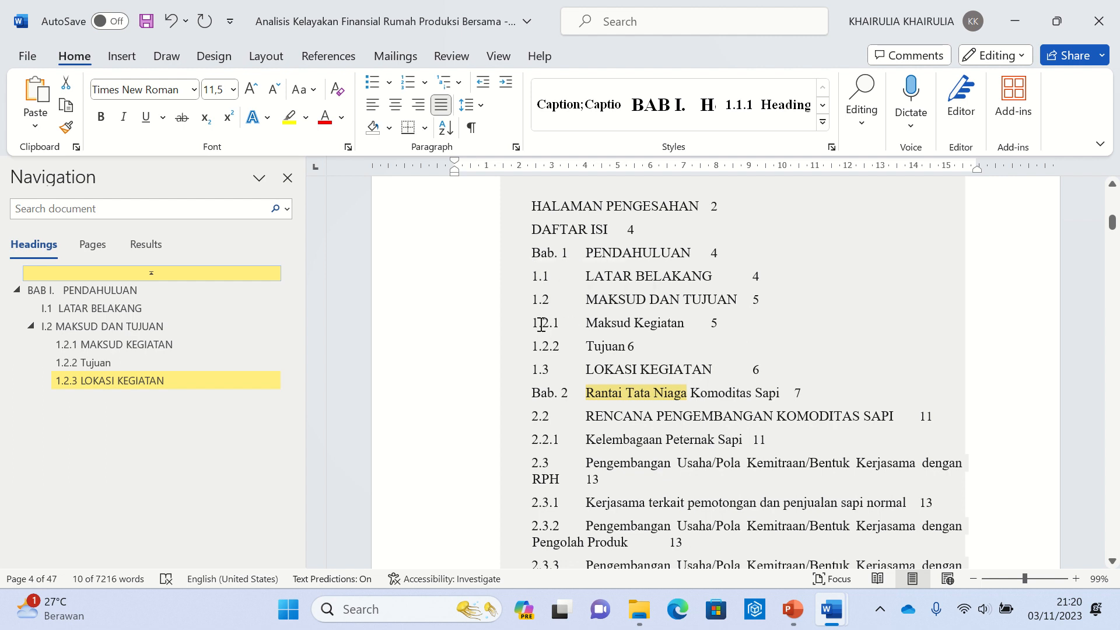
ctrl+click(641, 371)
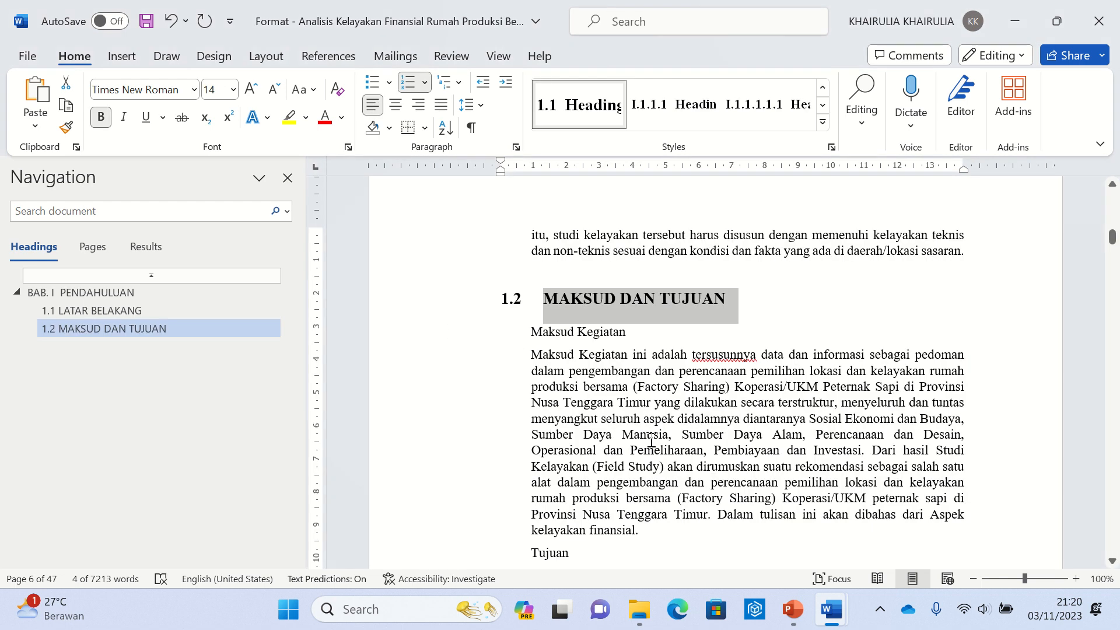
Try to number the Maksud Kegiatan title with a new multilevel list whose level 3 uses legal style numbering and a 0 cm text indent
triple_click(524, 333)
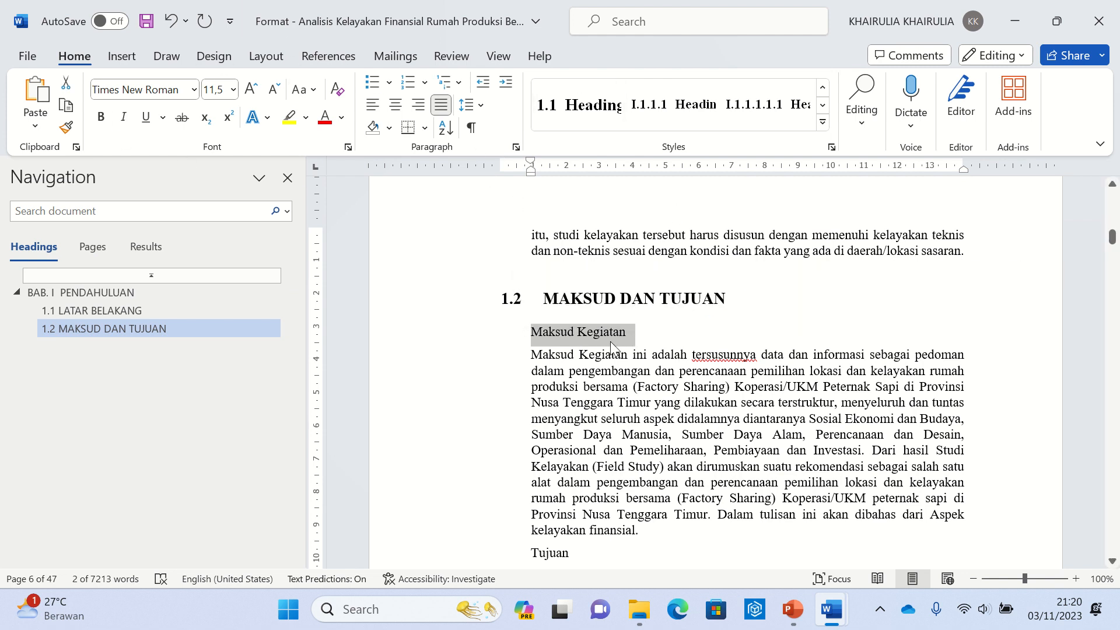
click(458, 83)
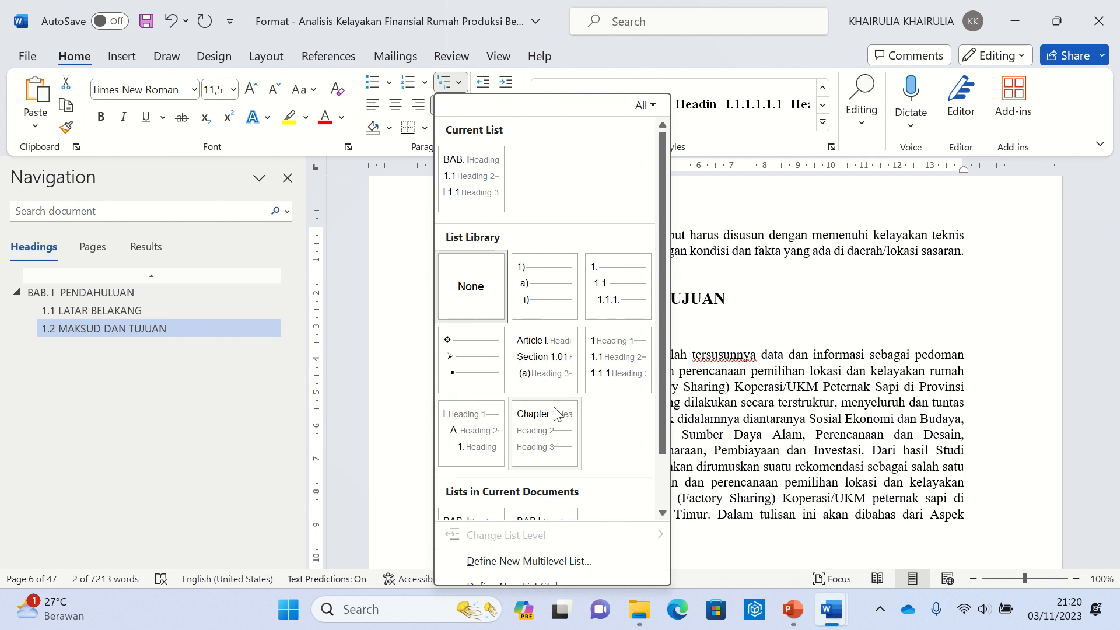
scroll(537, 443, down, 1)
click(529, 560)
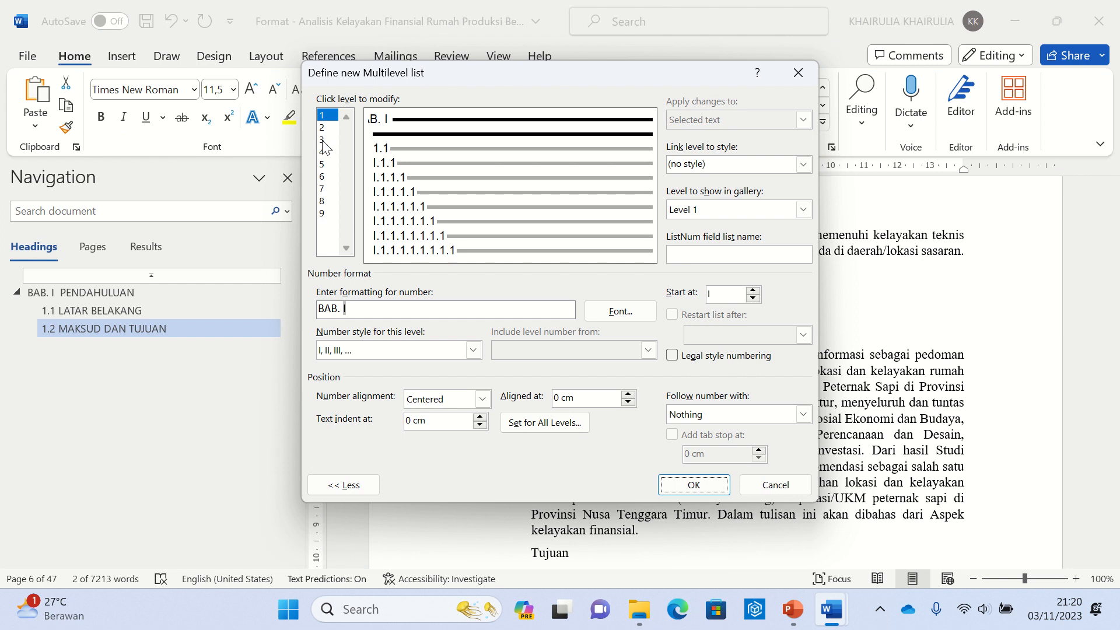
click(323, 140)
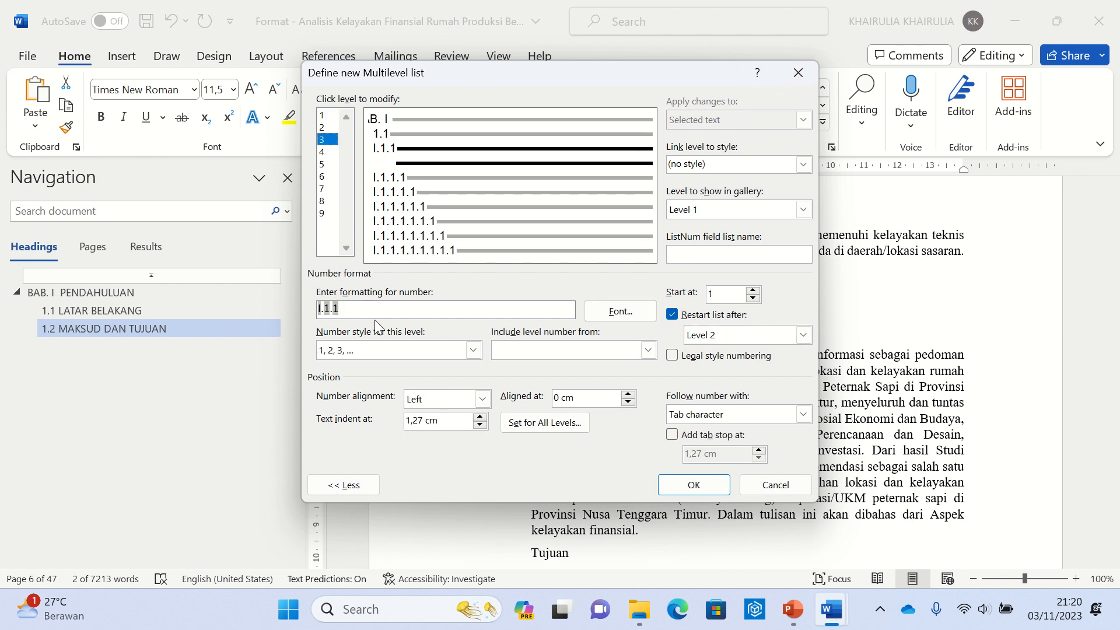
click(673, 355)
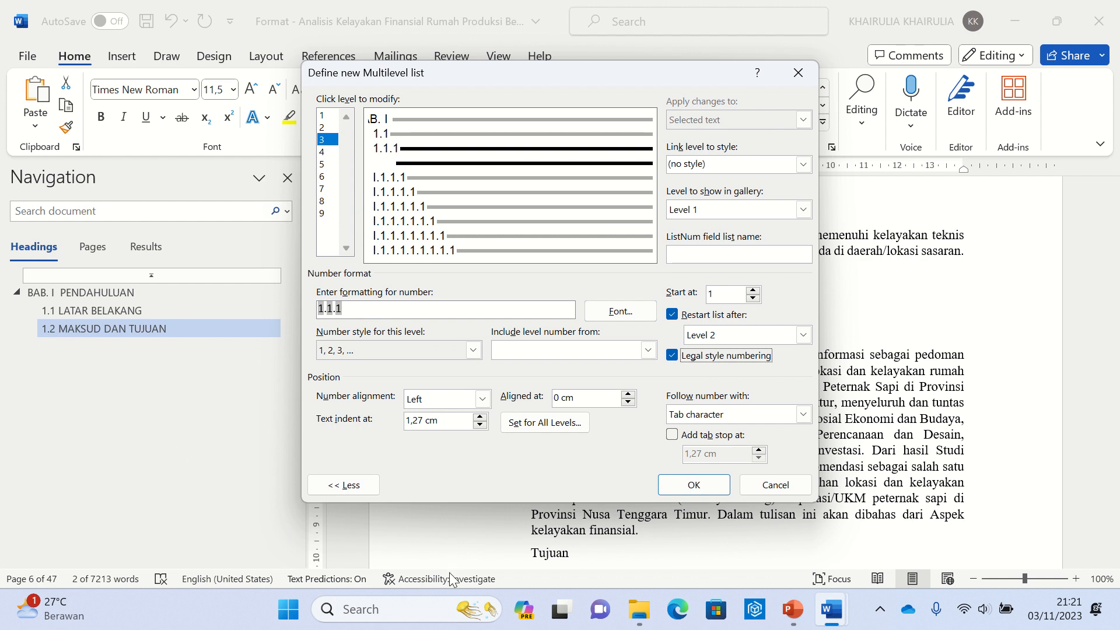
drag(450, 421, 299, 408)
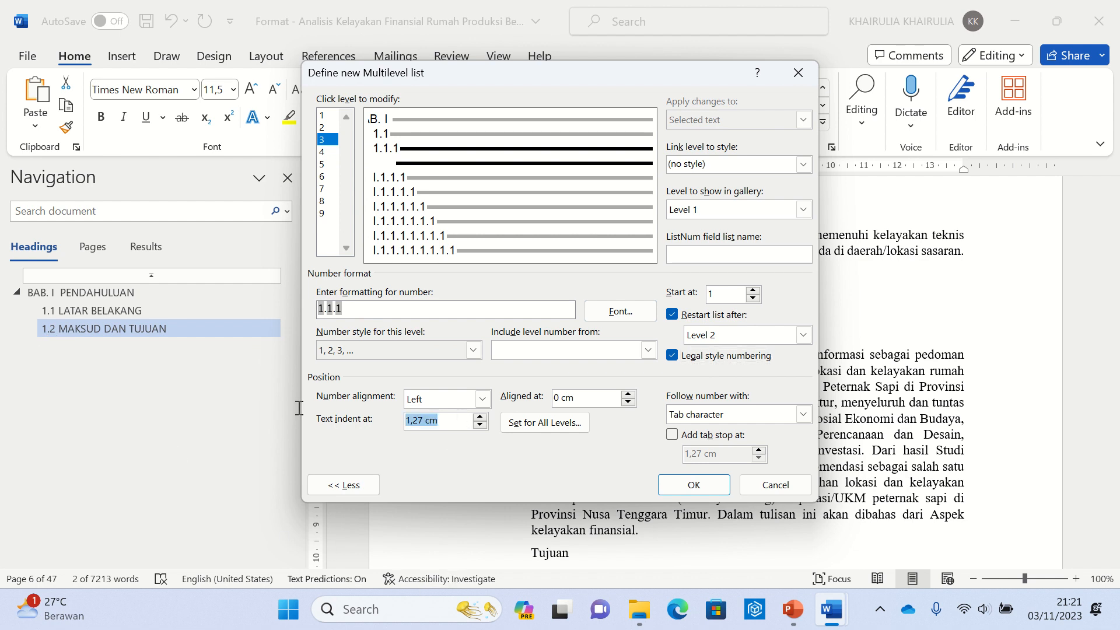
text(0)
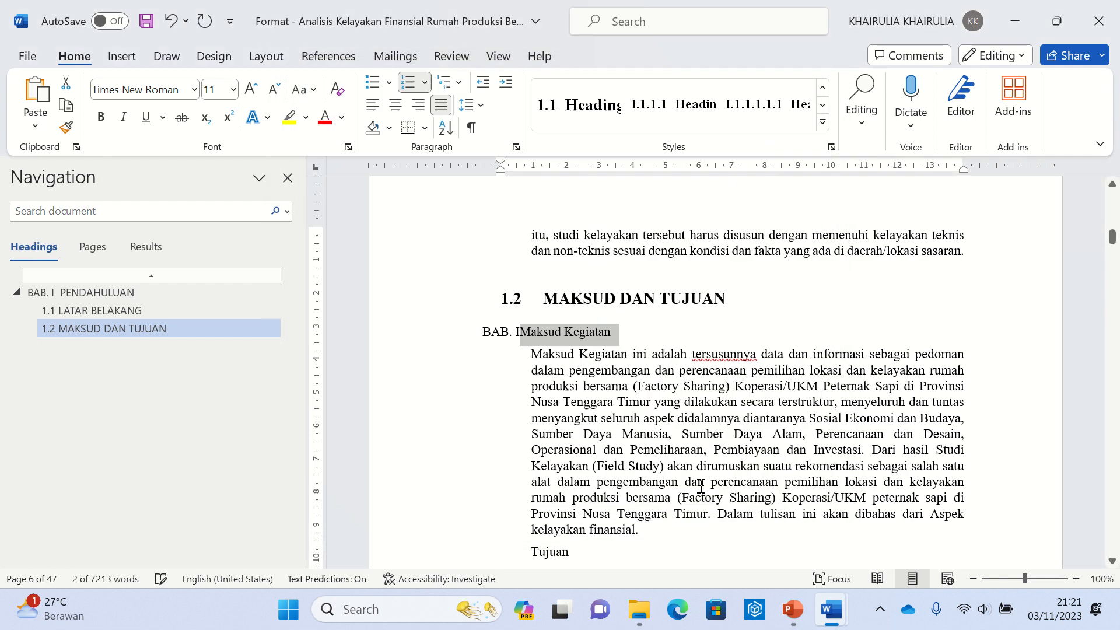
click(694, 484)
key(ctrl+z)
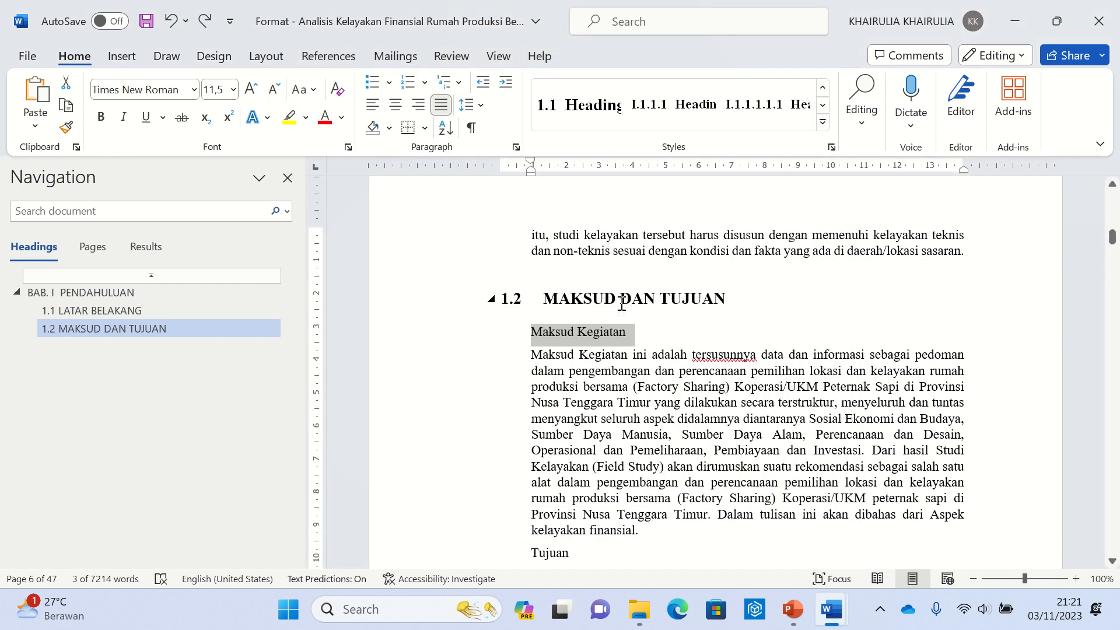
Apply the Heading 3 style to the Maksud Kegiatan title and give list level 3 legal style numbering with a text indent of 0 cm
click(823, 124)
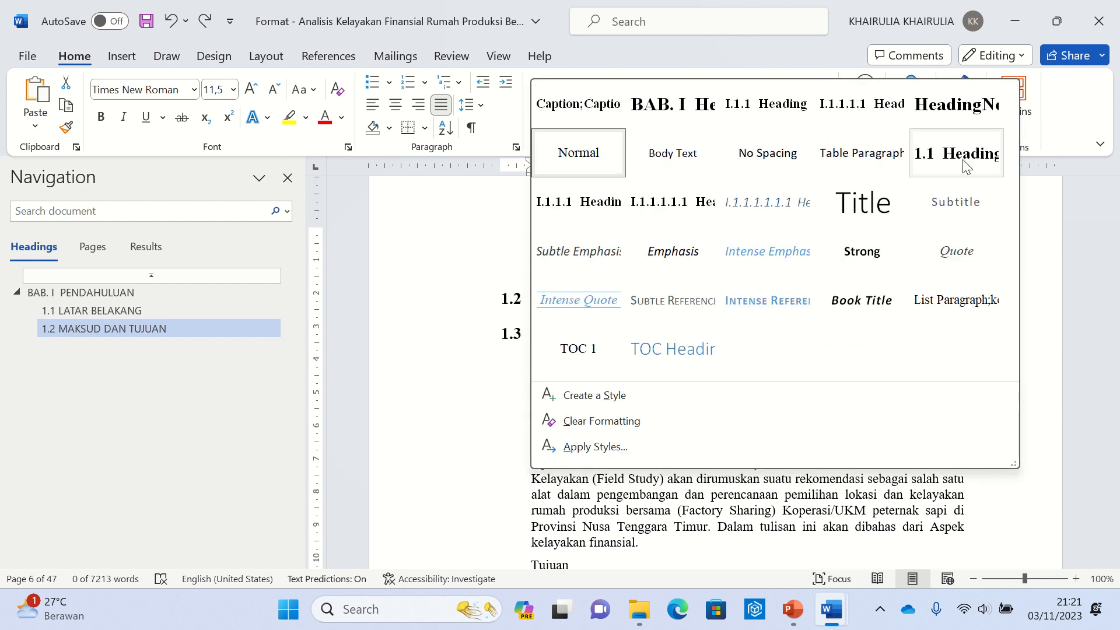
click(774, 112)
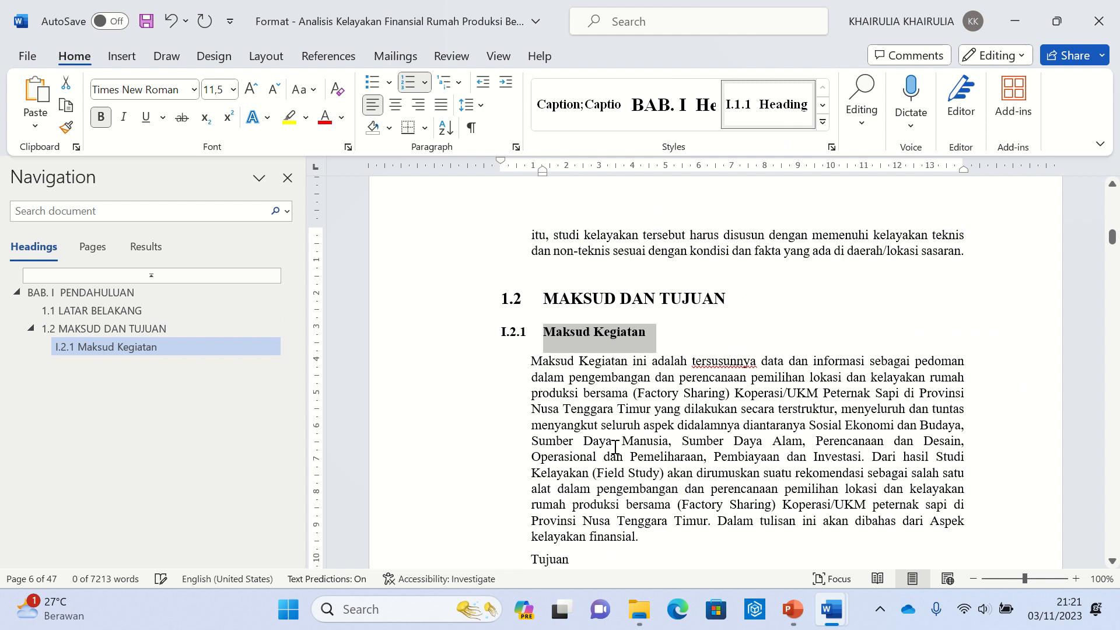
click(480, 334)
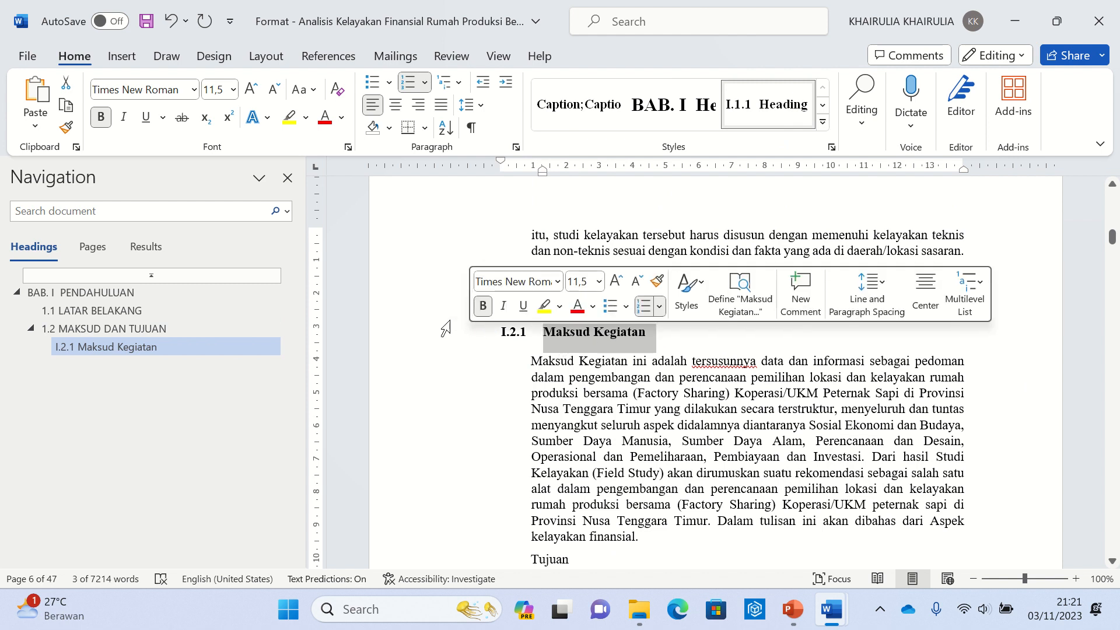
click(452, 82)
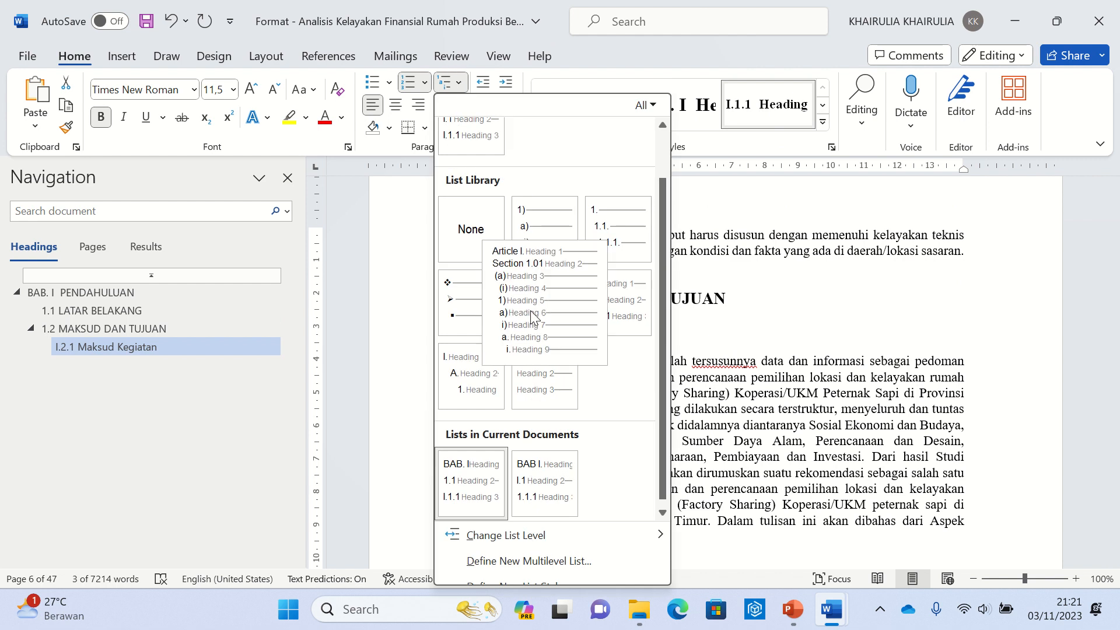
click(519, 560)
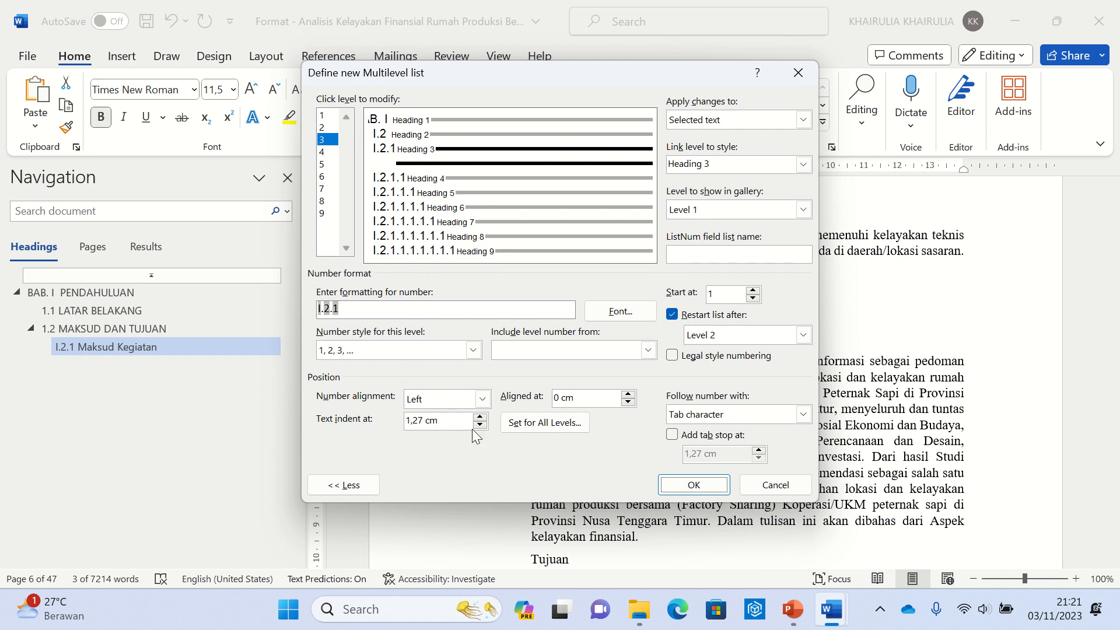
drag(459, 422, 246, 391)
text(0)
click(673, 356)
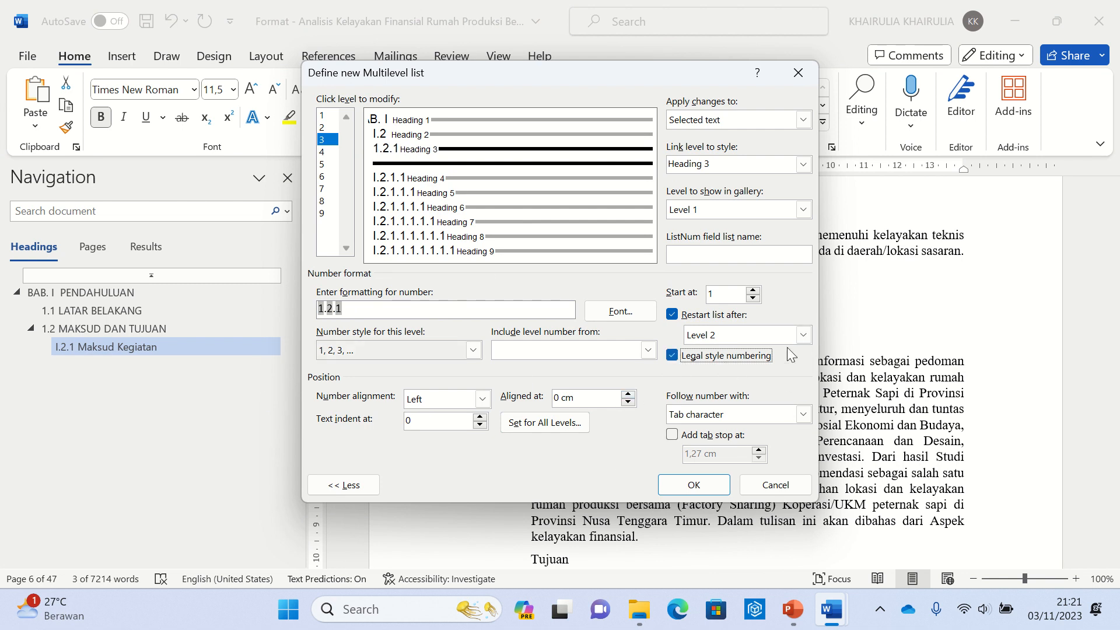
click(676, 492)
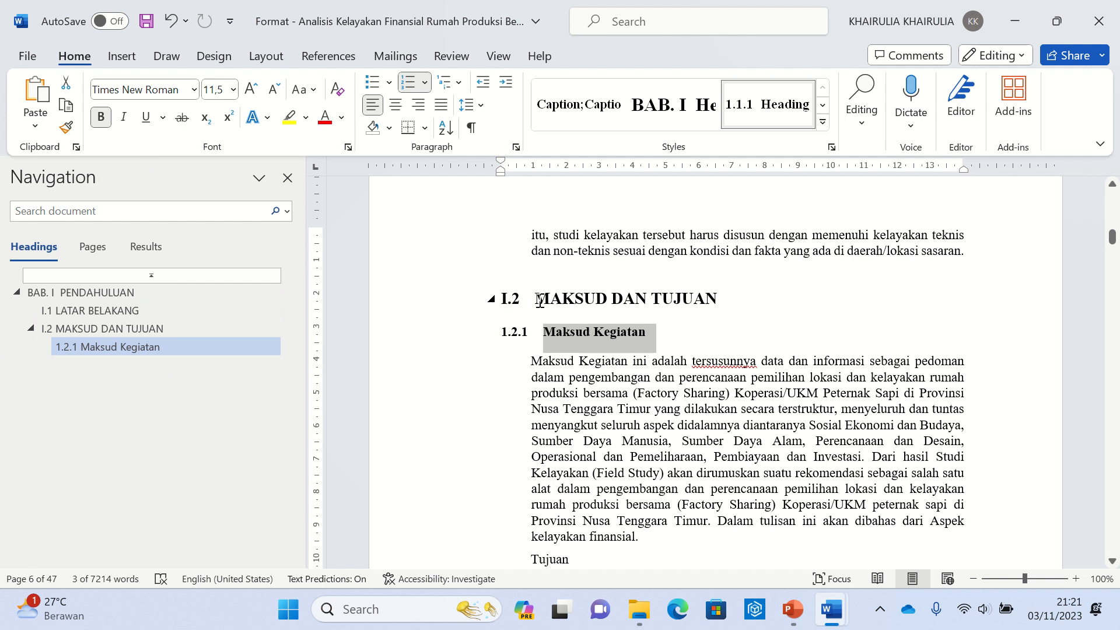
Set the Maksud Kegiatan heading's font size to 12 and change its text to UPPERCASE
click(232, 90)
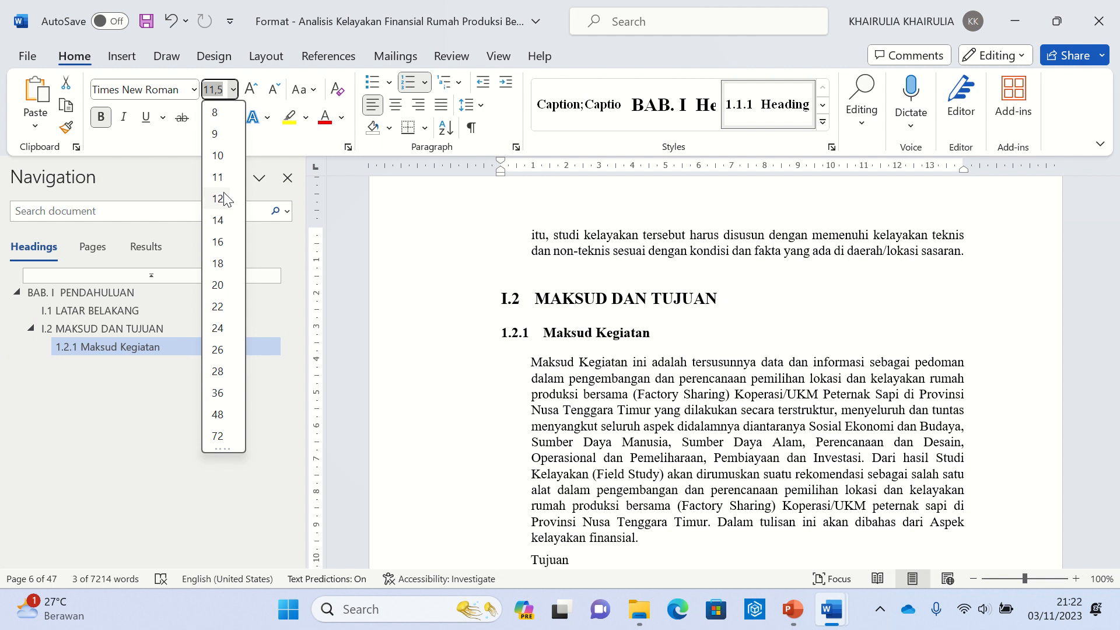
click(221, 199)
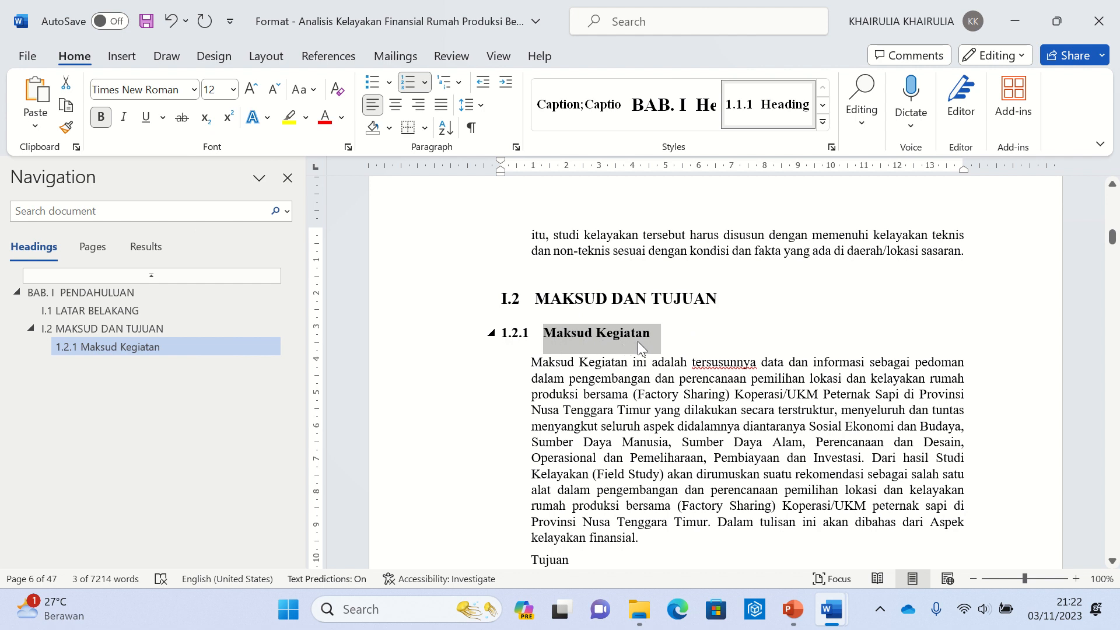
click(315, 92)
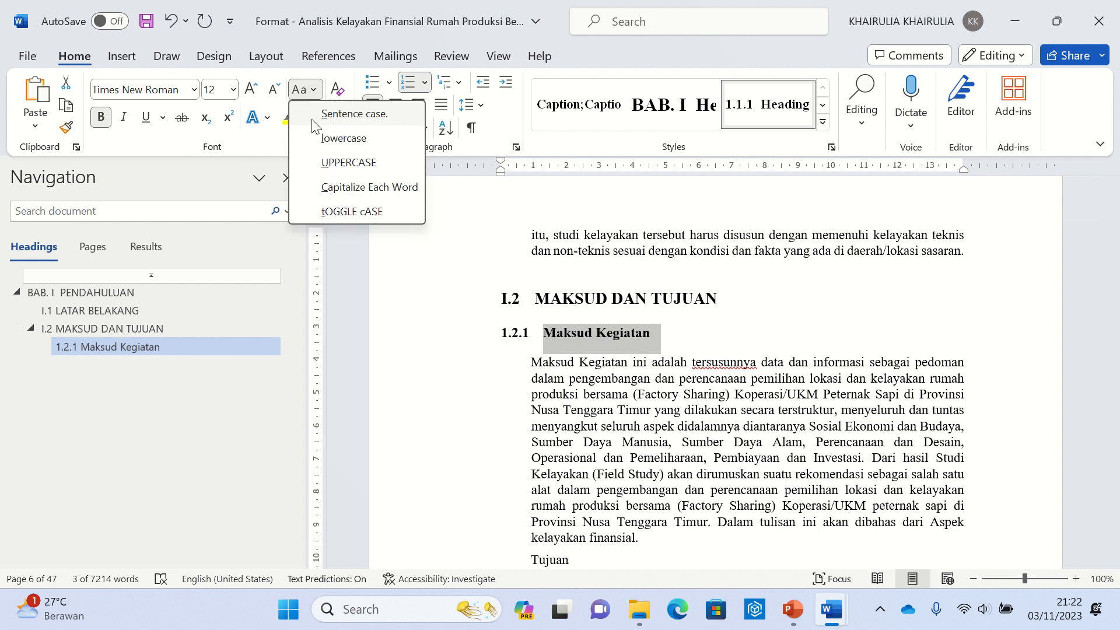
click(324, 165)
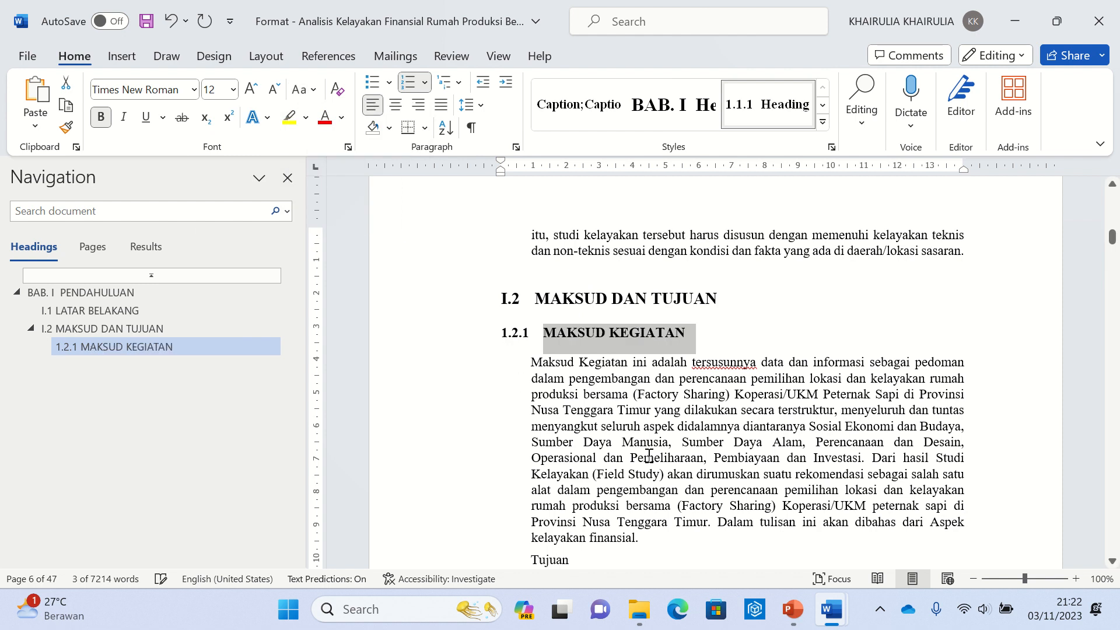
click(949, 459)
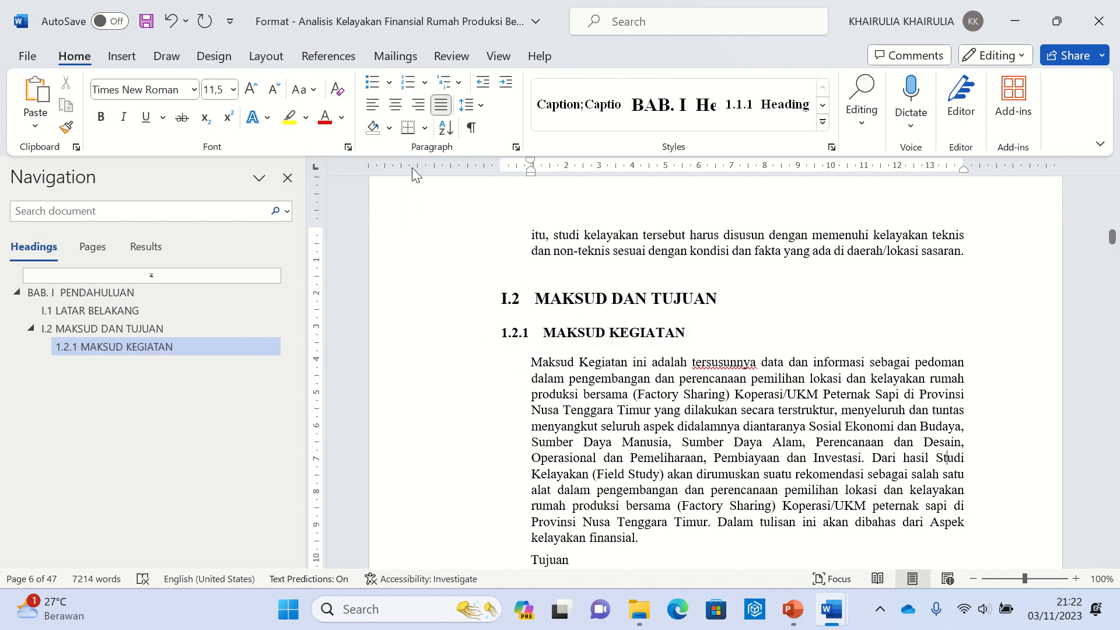
click(316, 92)
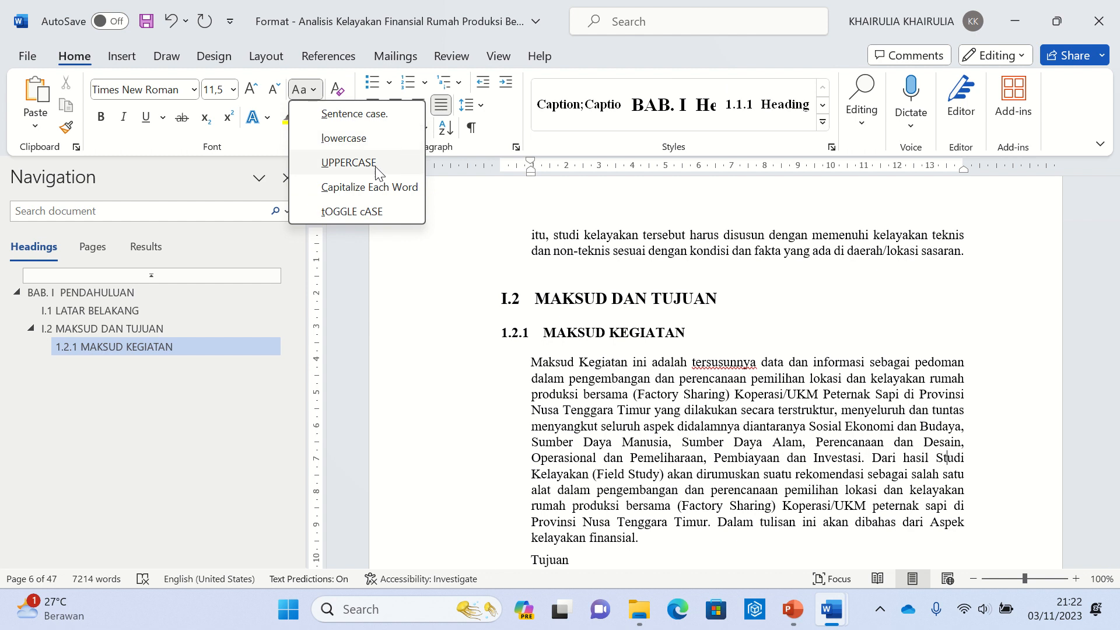
click(770, 439)
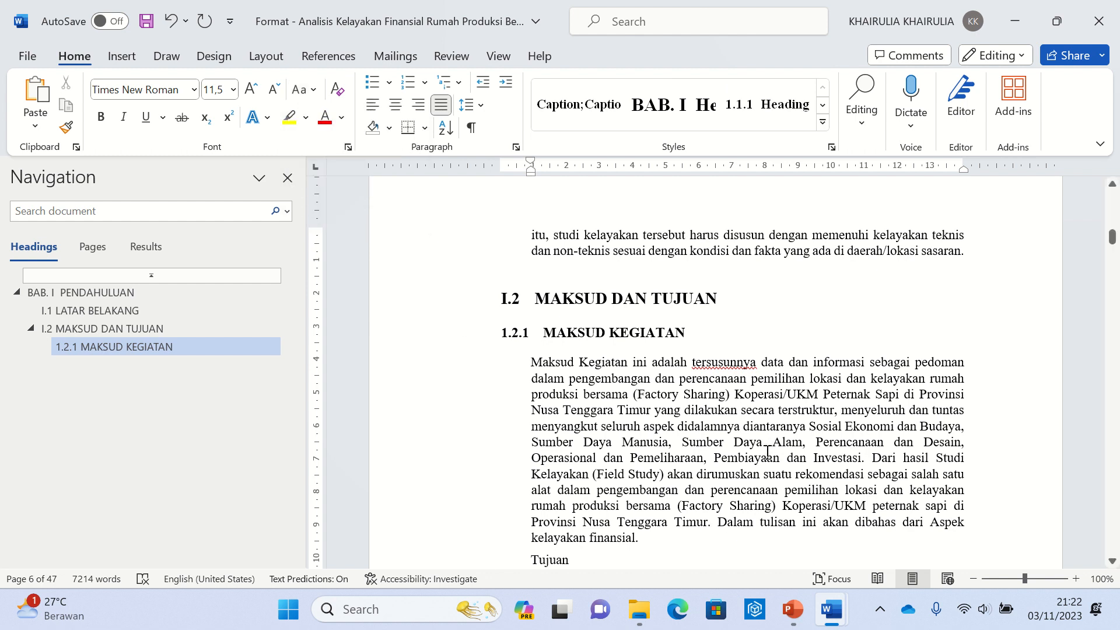
Check the Tujuan title's level in the other report's table of contents and apply the Heading 3 style to it
scroll(767, 452, down, 4)
scroll(767, 452, up, 3)
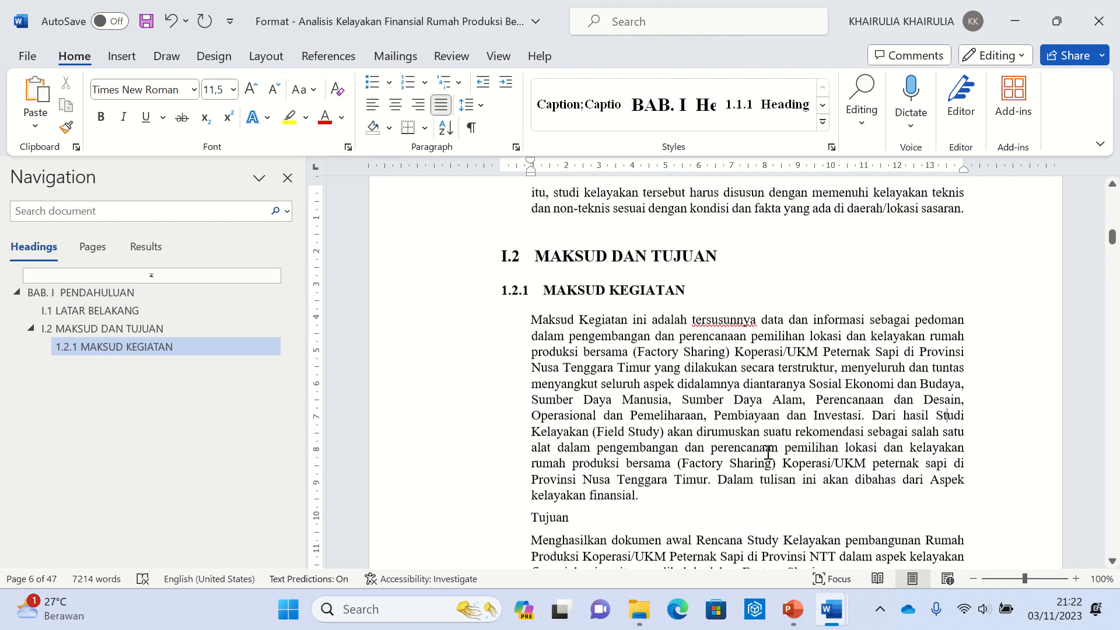
scroll(583, 274, down, 2)
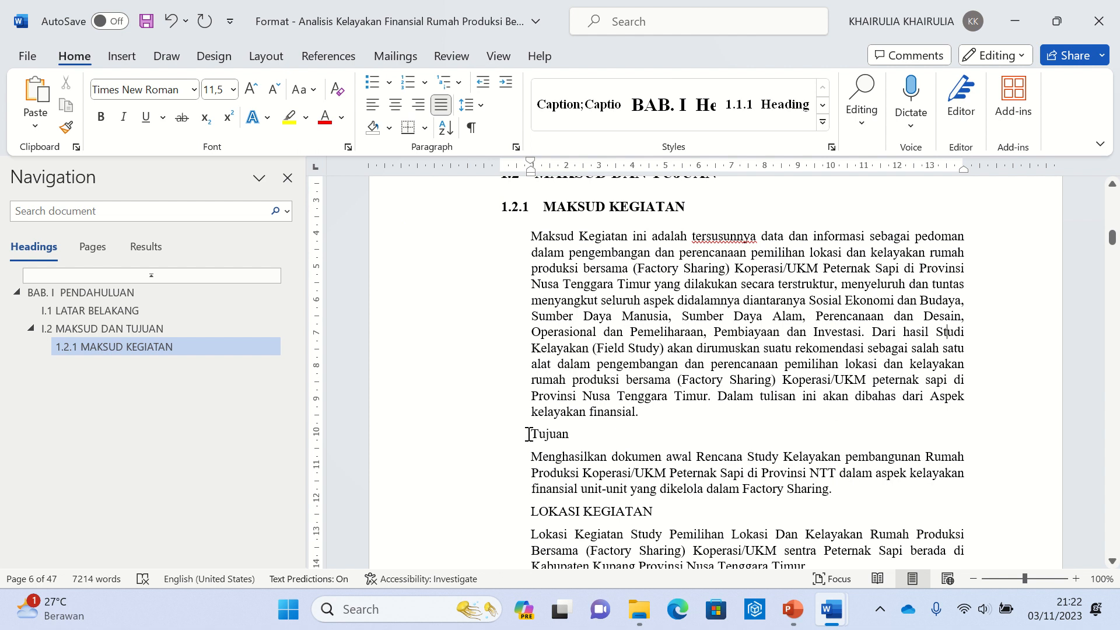
key(alt+Tab)
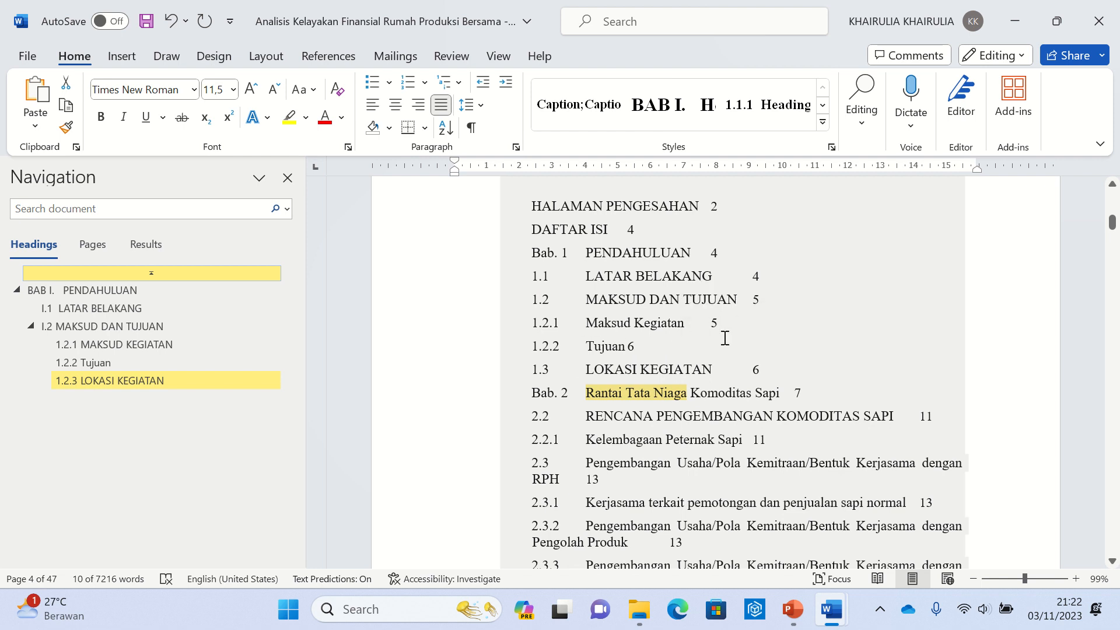
ctrl+click(630, 321)
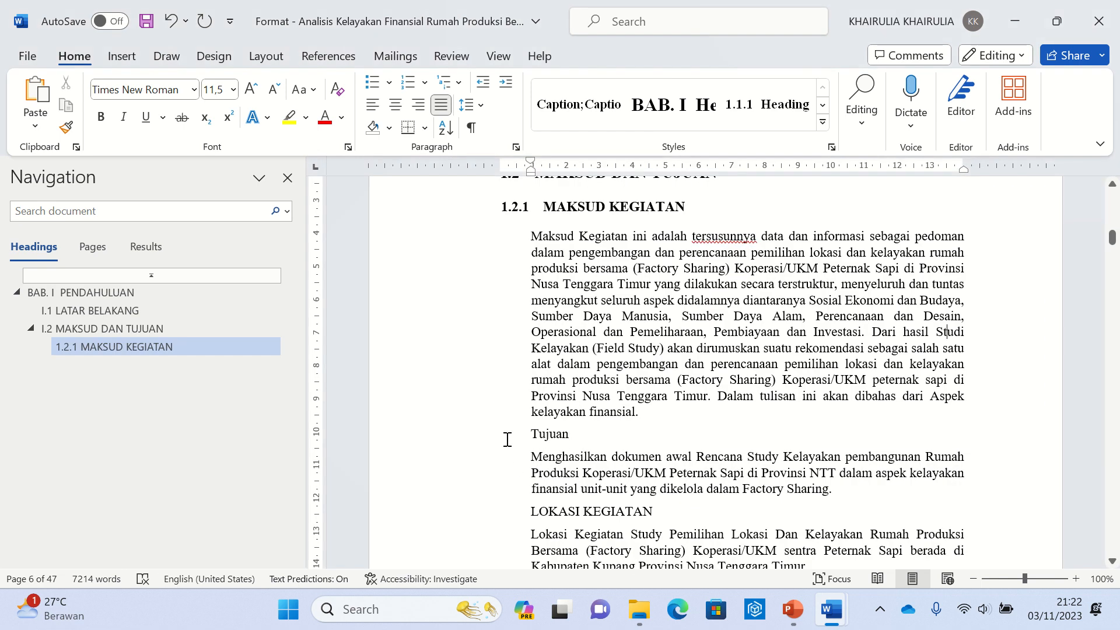
double_click(525, 435)
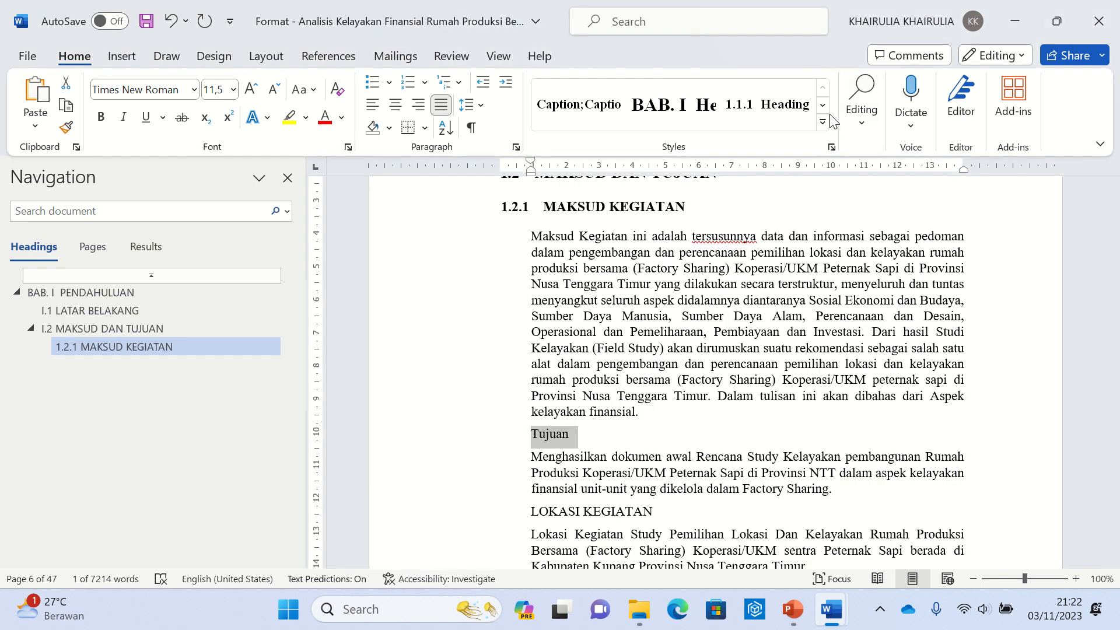
click(753, 125)
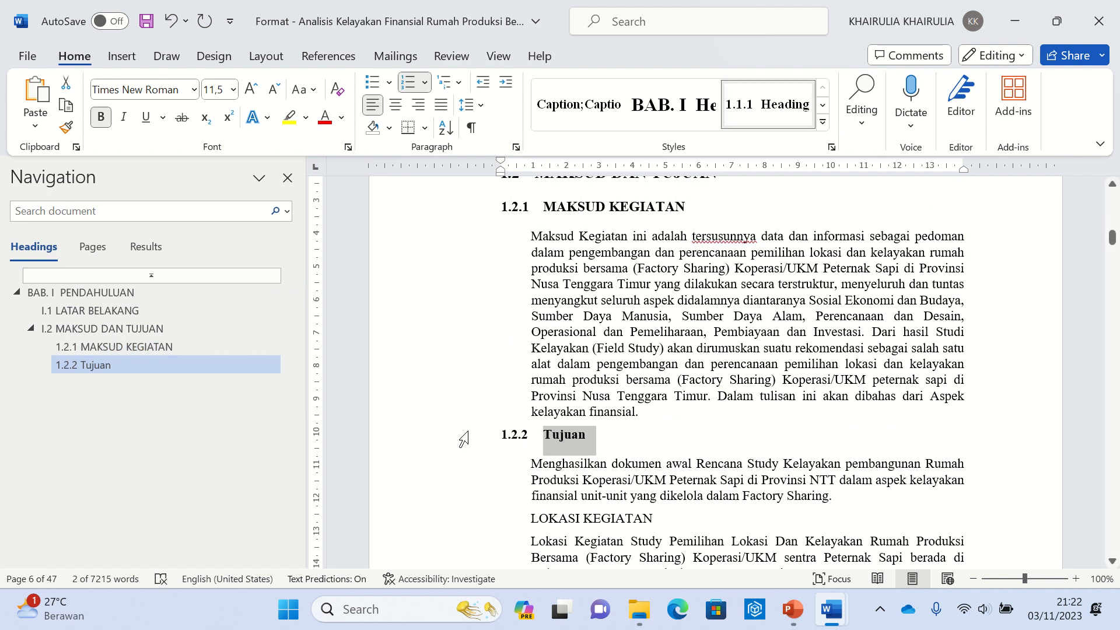
Update the Heading 3 style to match the formatting of the MAKSUD KEGIATAN heading
click(473, 479)
click(466, 252)
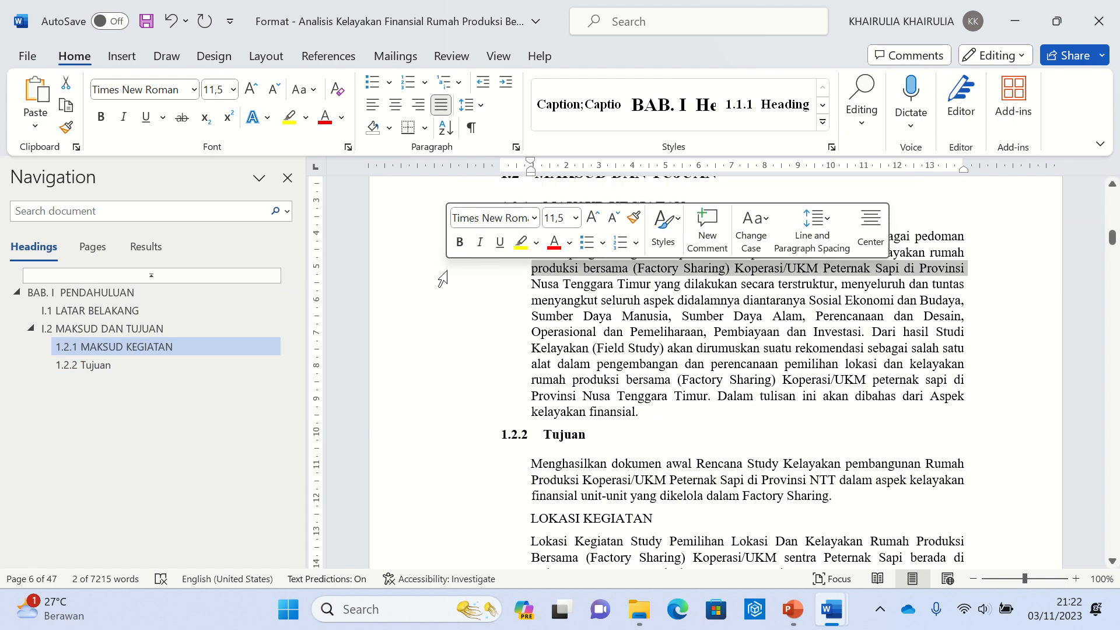
click(398, 237)
click(402, 285)
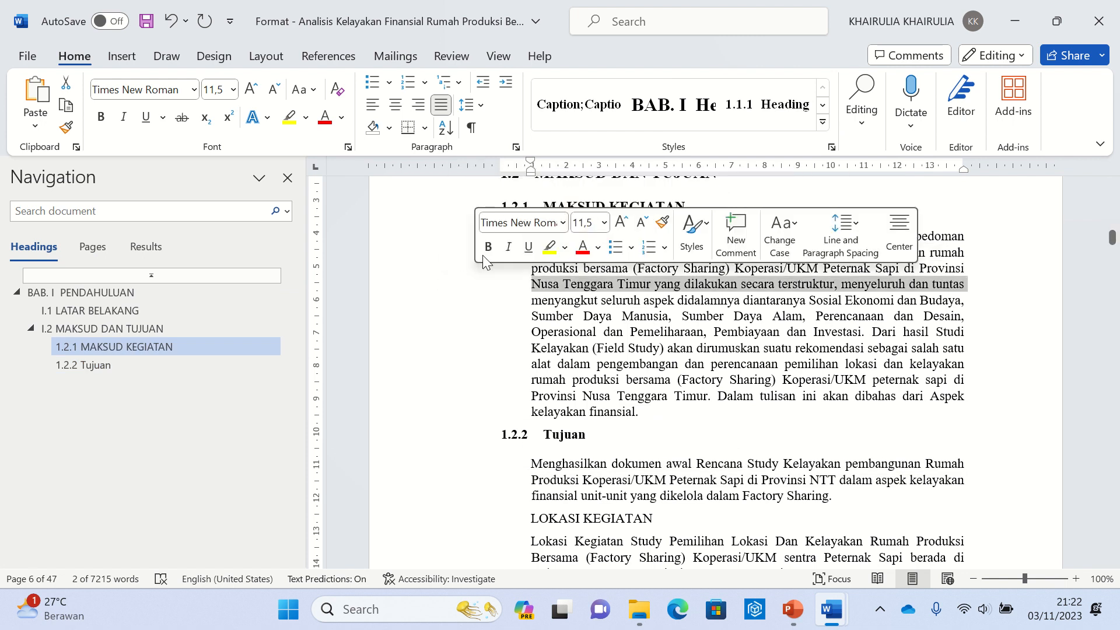
click(465, 212)
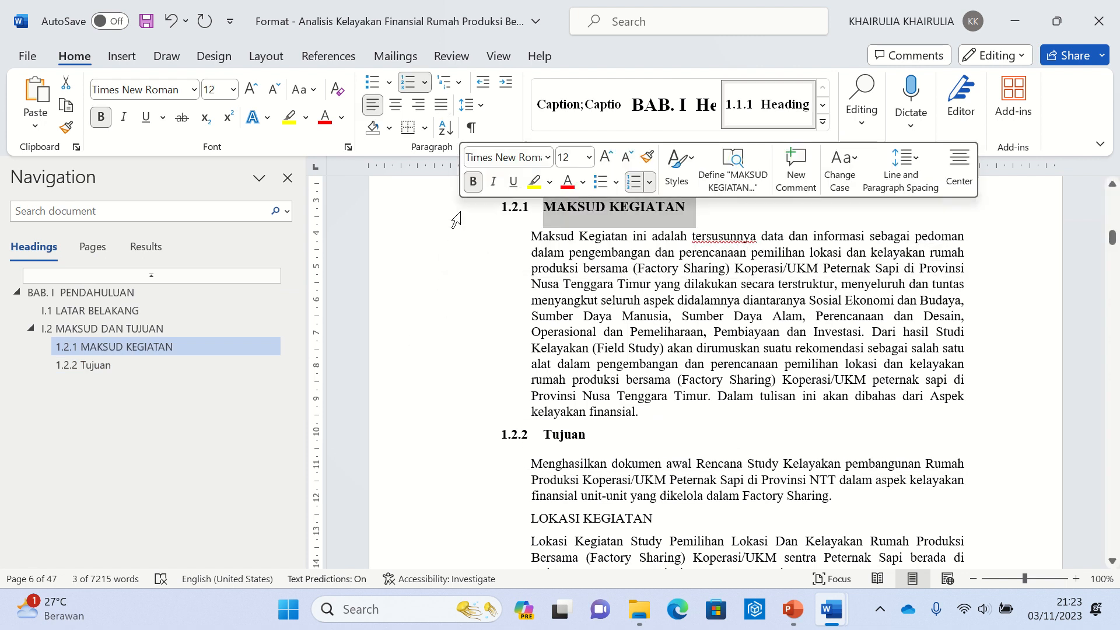
right_click(755, 113)
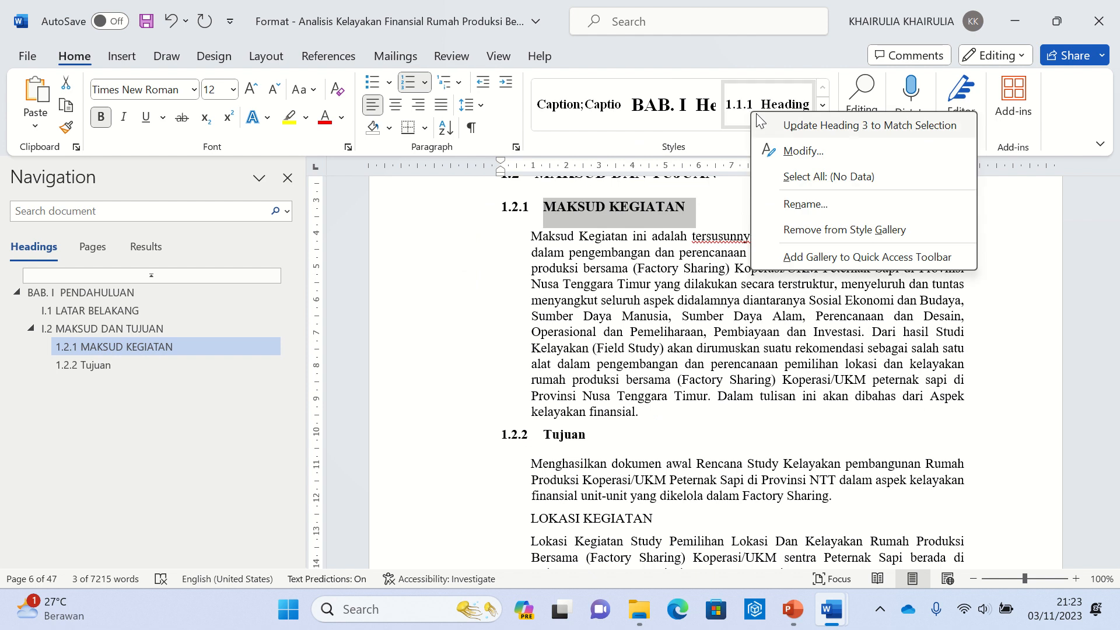
click(776, 126)
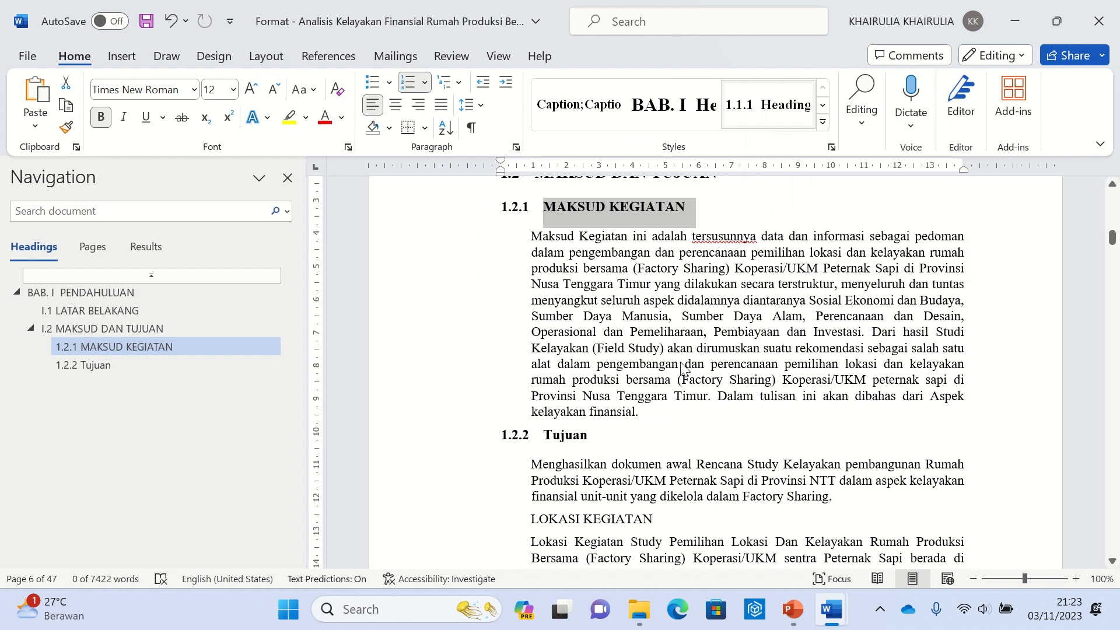
Apply the Heading 3 style to the Tujuan title and change its text to UPPERCASE
click(481, 440)
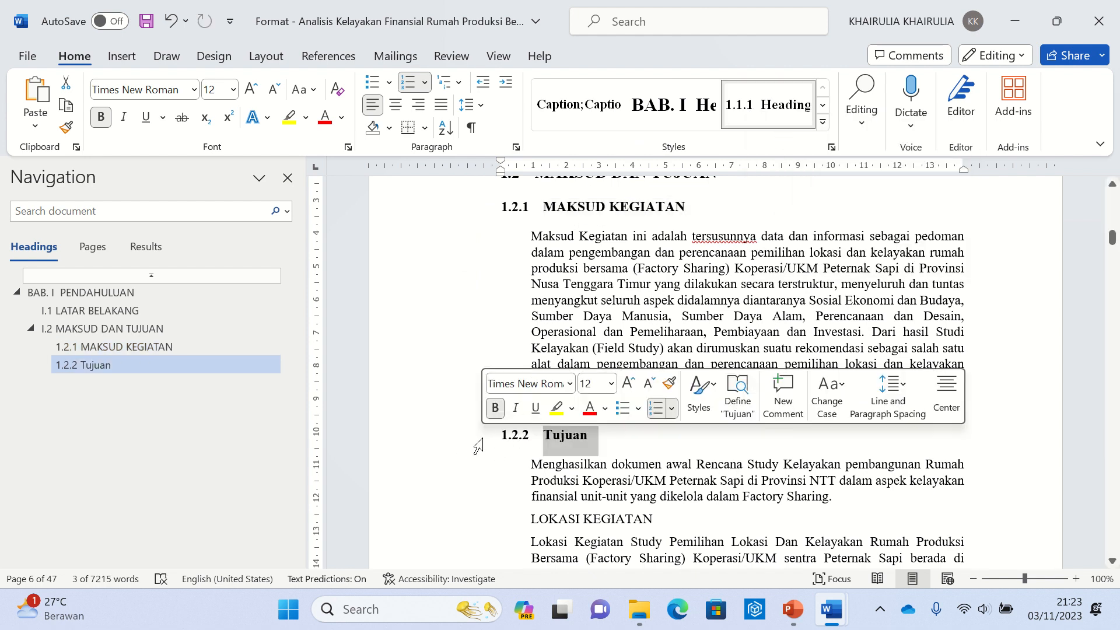
click(768, 116)
click(666, 116)
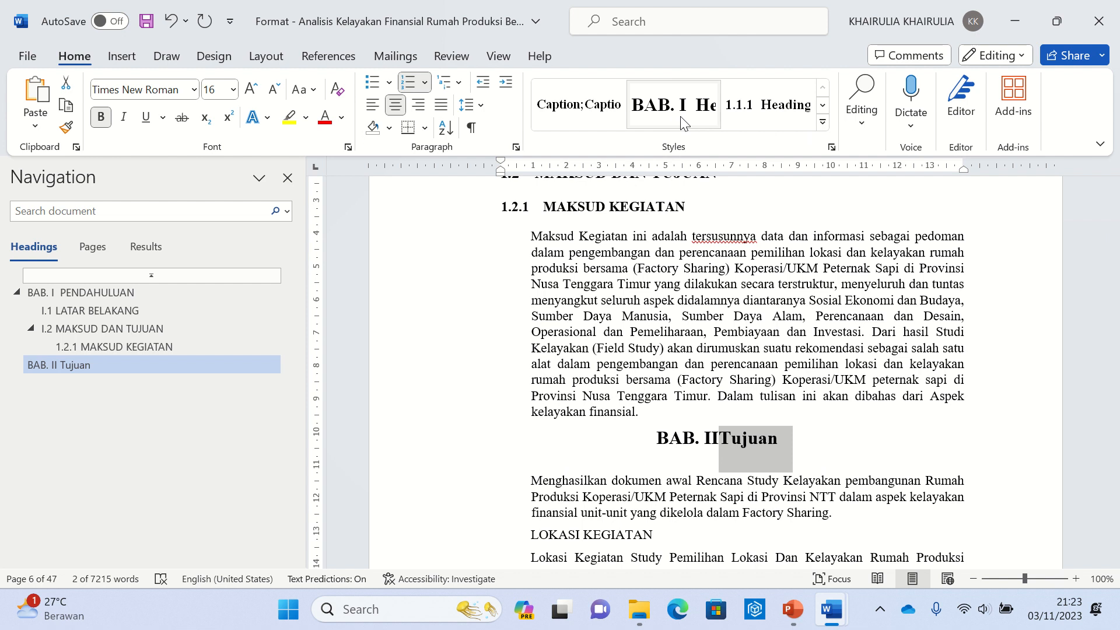
click(768, 118)
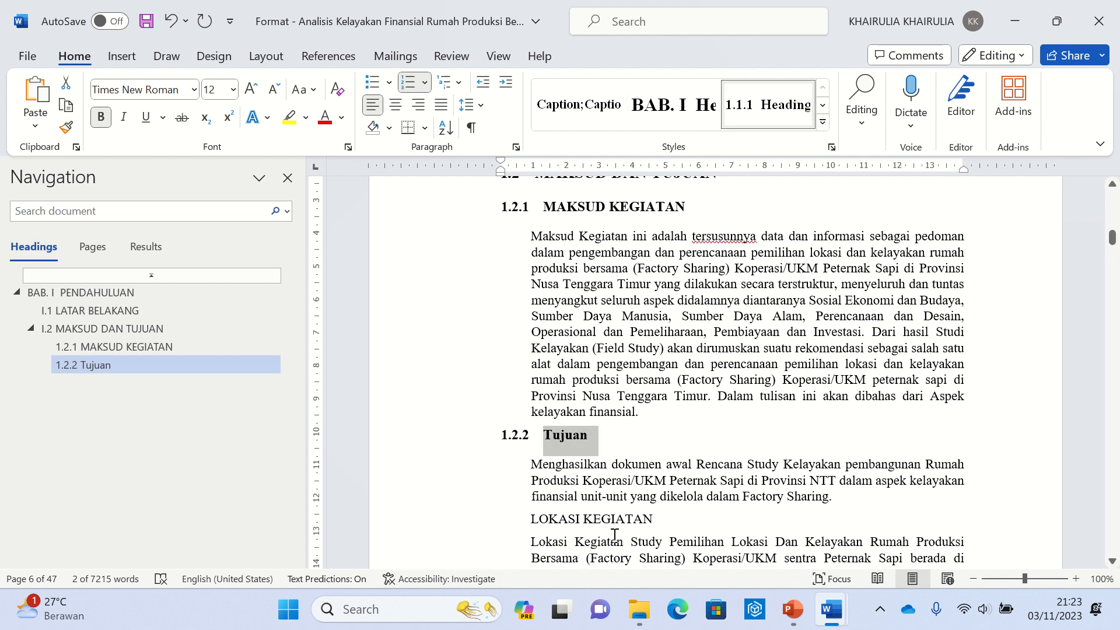
click(304, 89)
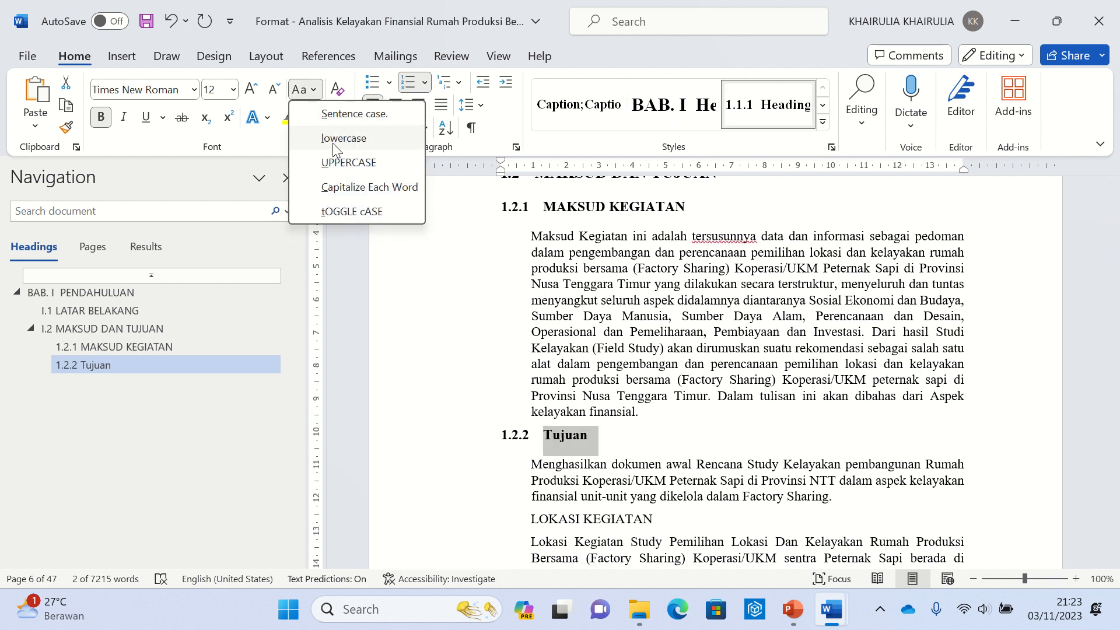
click(331, 163)
Check the LOKASI KEGIATAN title's level in the other report's table of contents and apply the Heading 2 style to it
scroll(833, 406, down, 1)
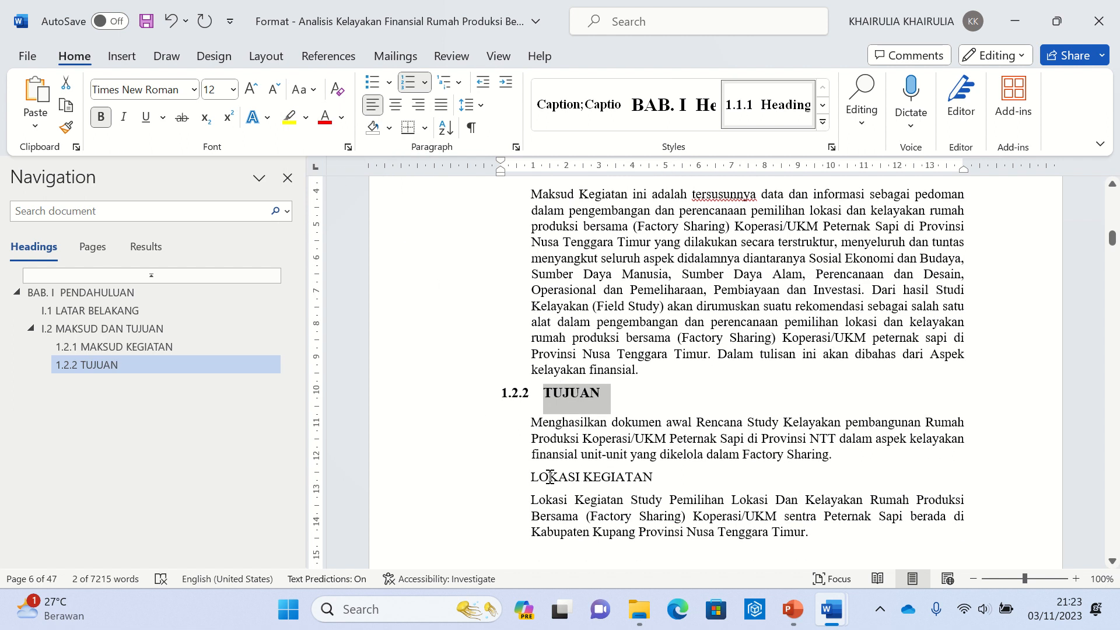
double_click(512, 482)
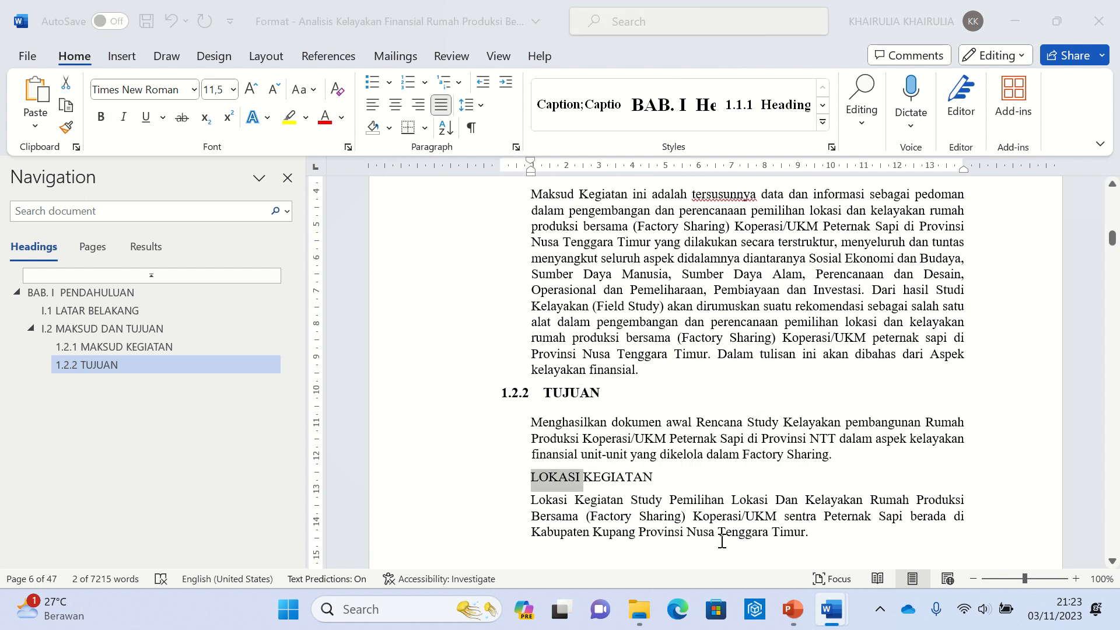
key(alt+Tab)
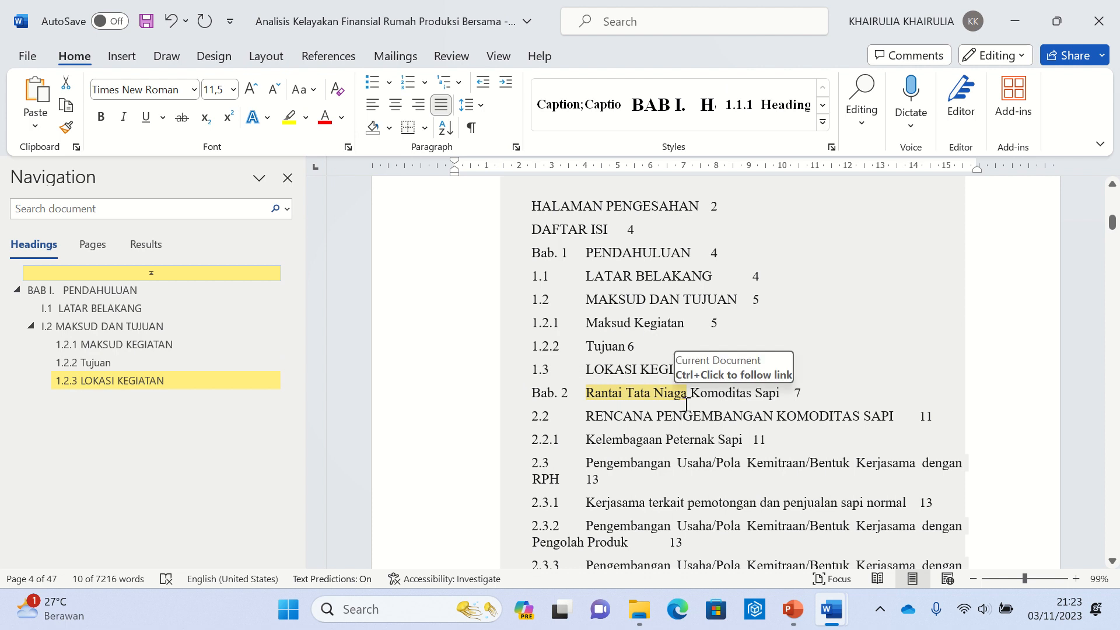
key(alt+Tab)
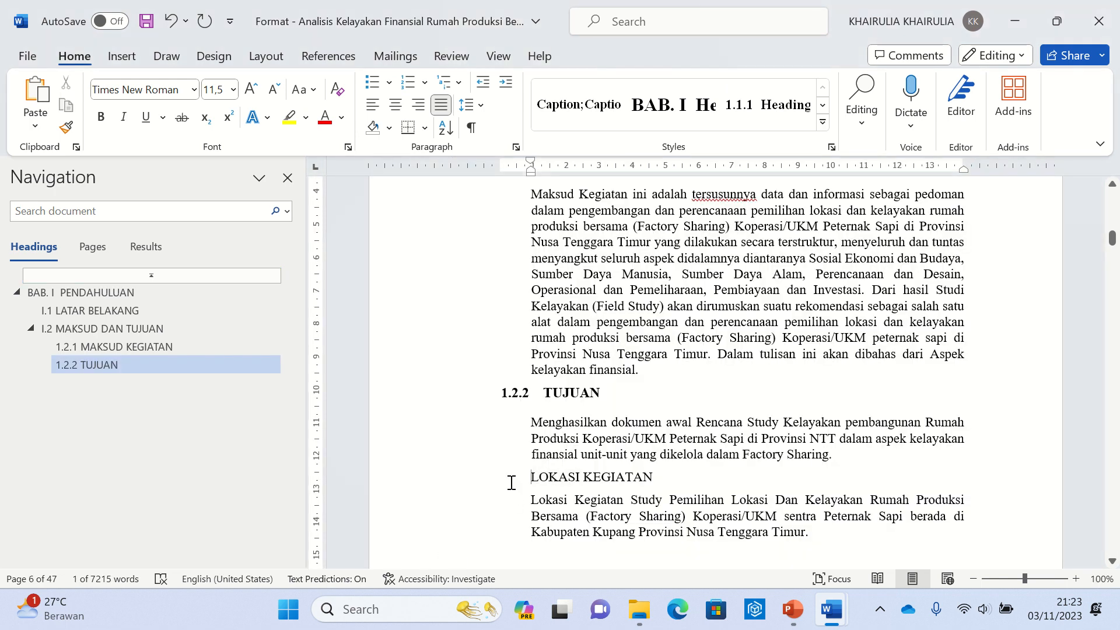
double_click(510, 483)
double_click(511, 483)
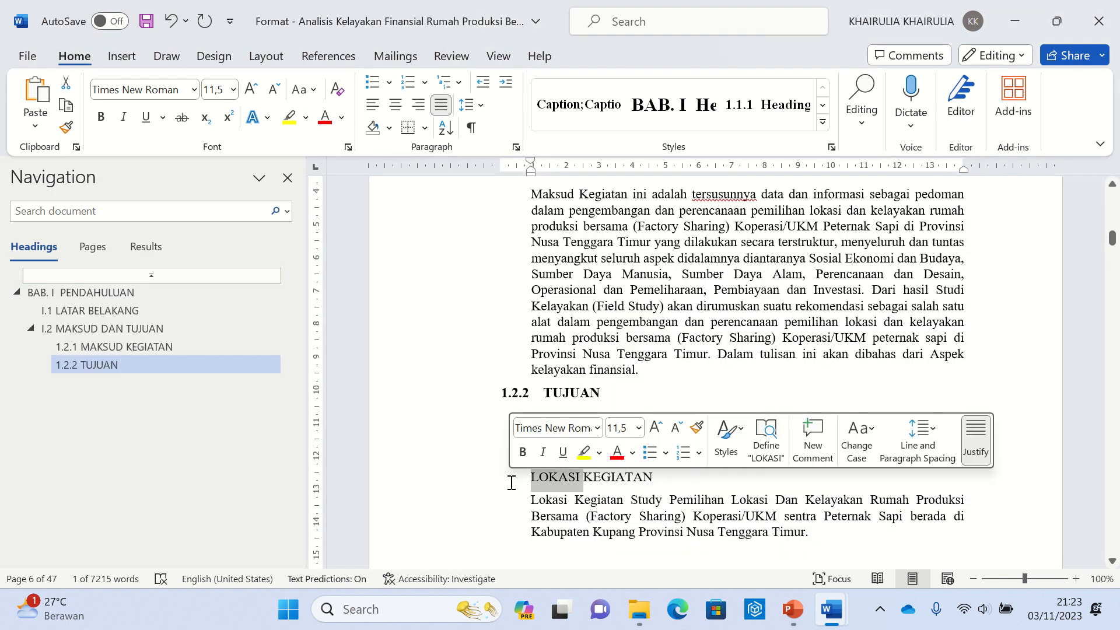
triple_click(511, 483)
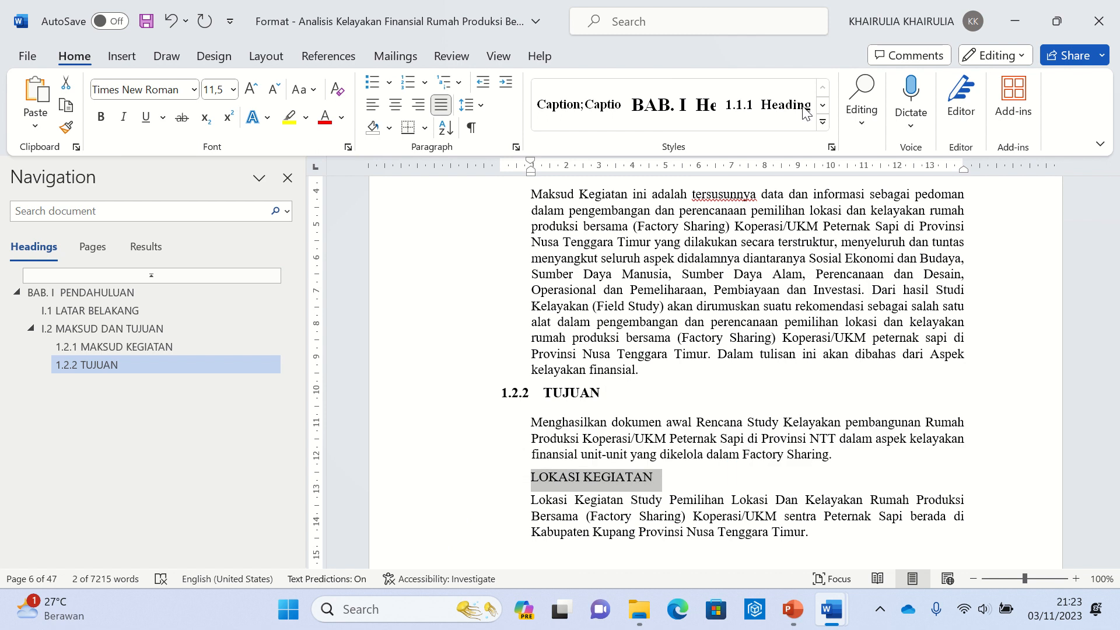
click(824, 117)
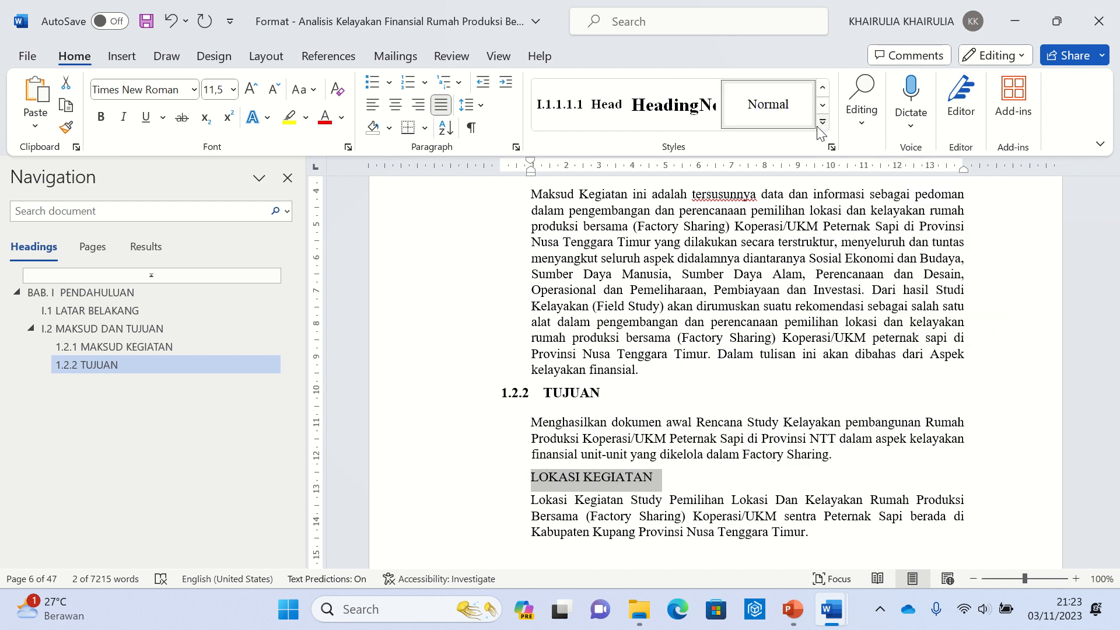
click(822, 123)
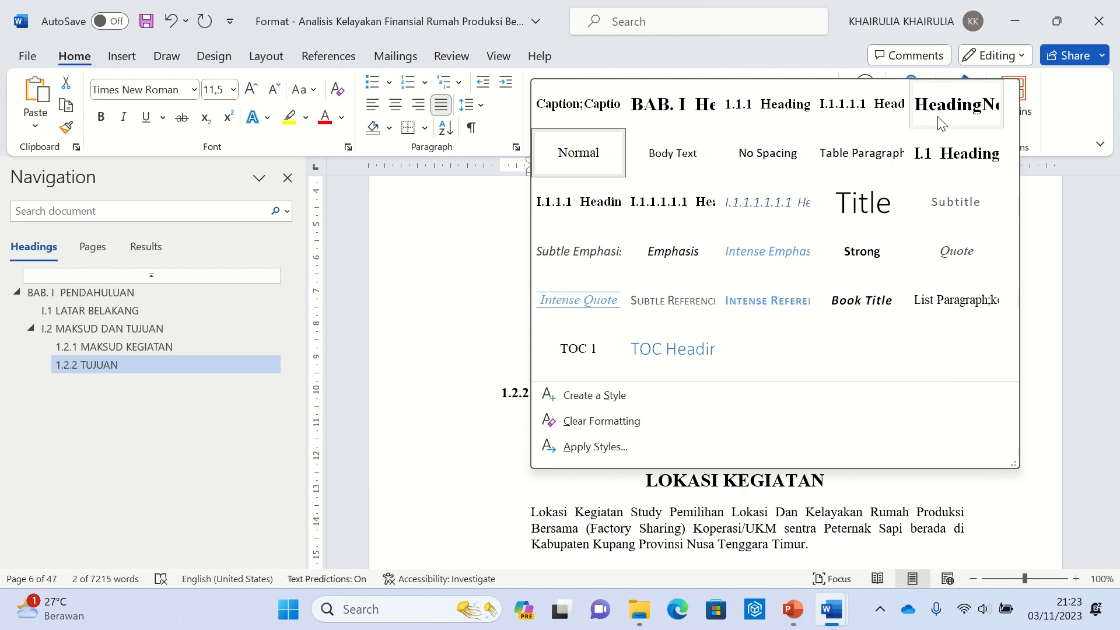
click(956, 153)
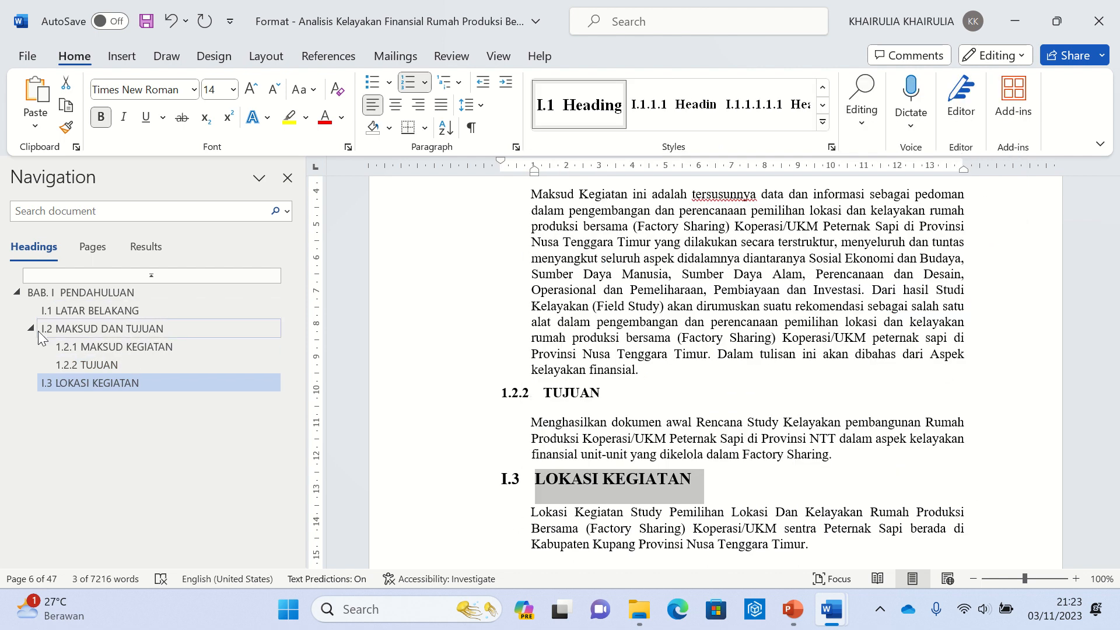
Turn on legal style numbering for level 2 of the multilevel list at the LOKASI KEGIATAN heading
click(498, 493)
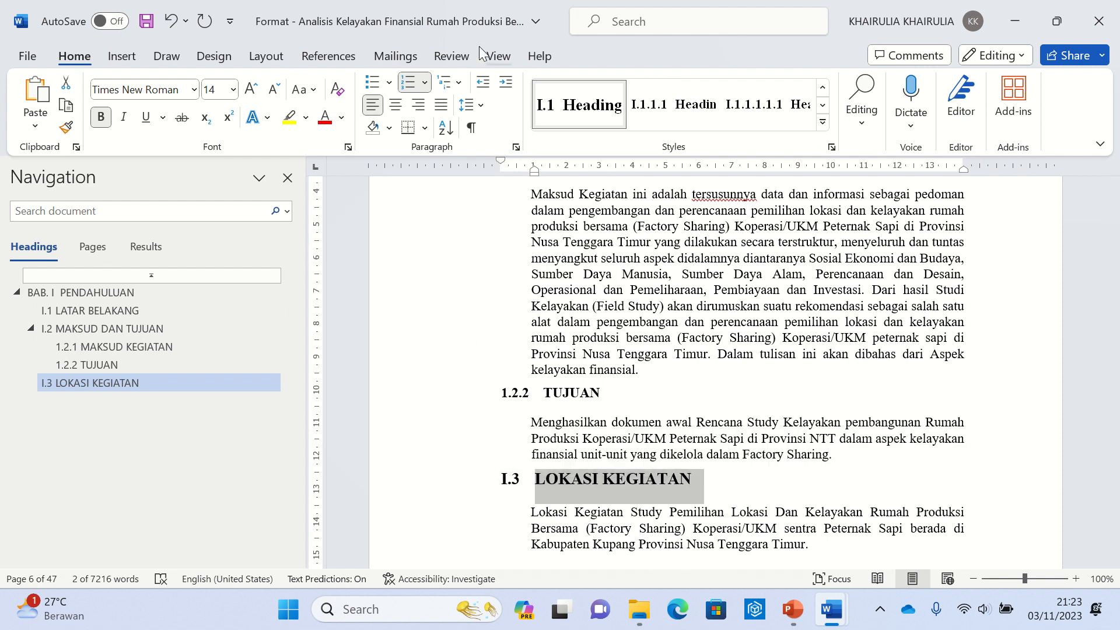
click(459, 82)
click(513, 560)
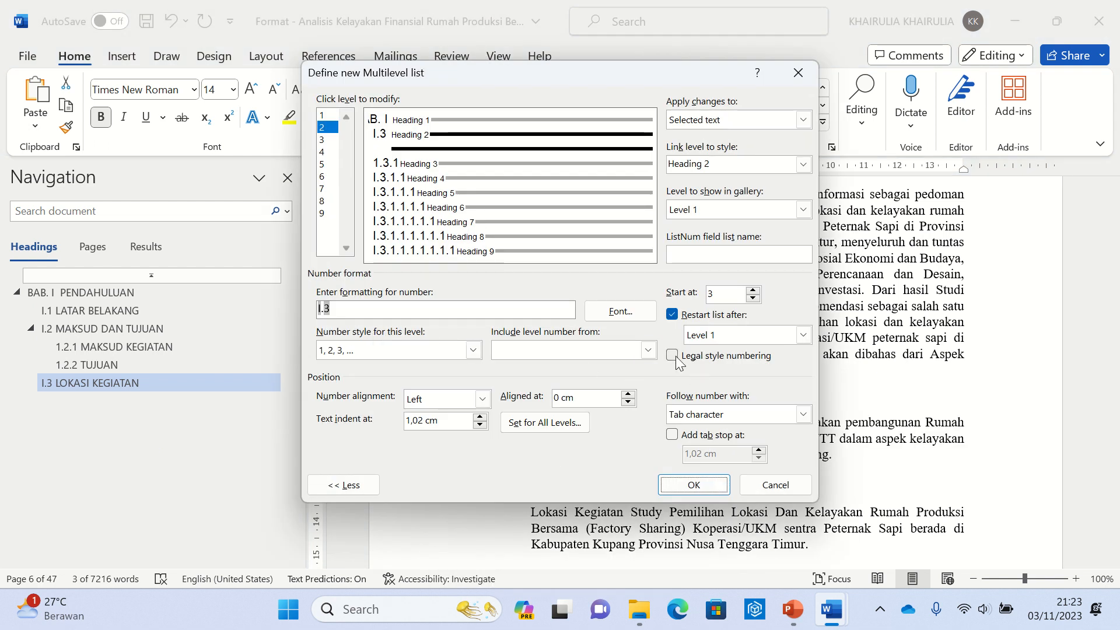
click(674, 356)
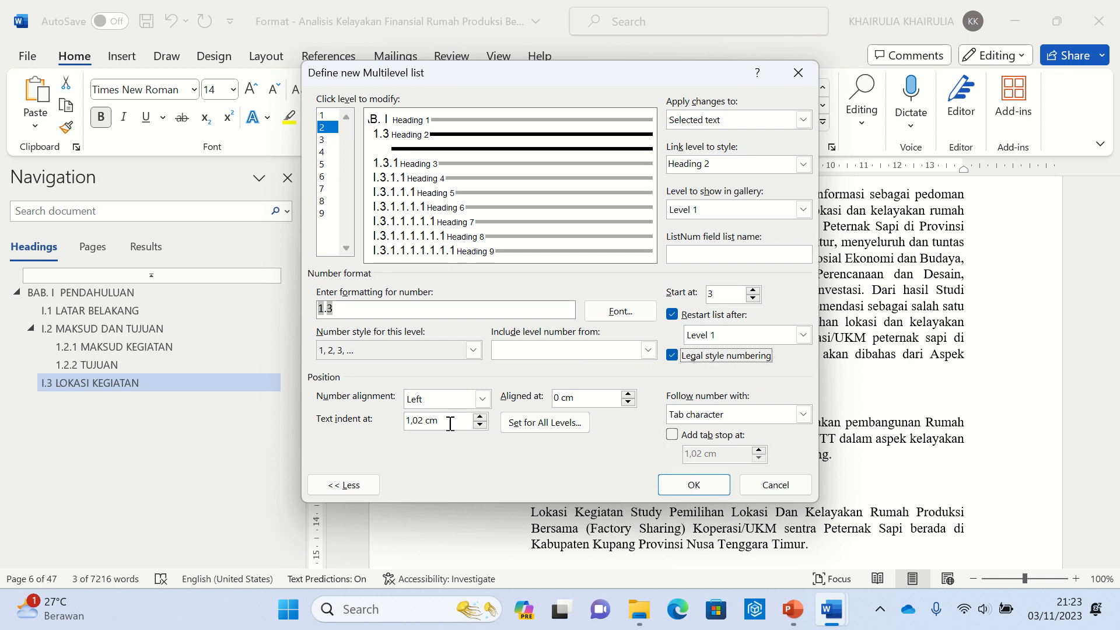
drag(450, 421, 347, 407)
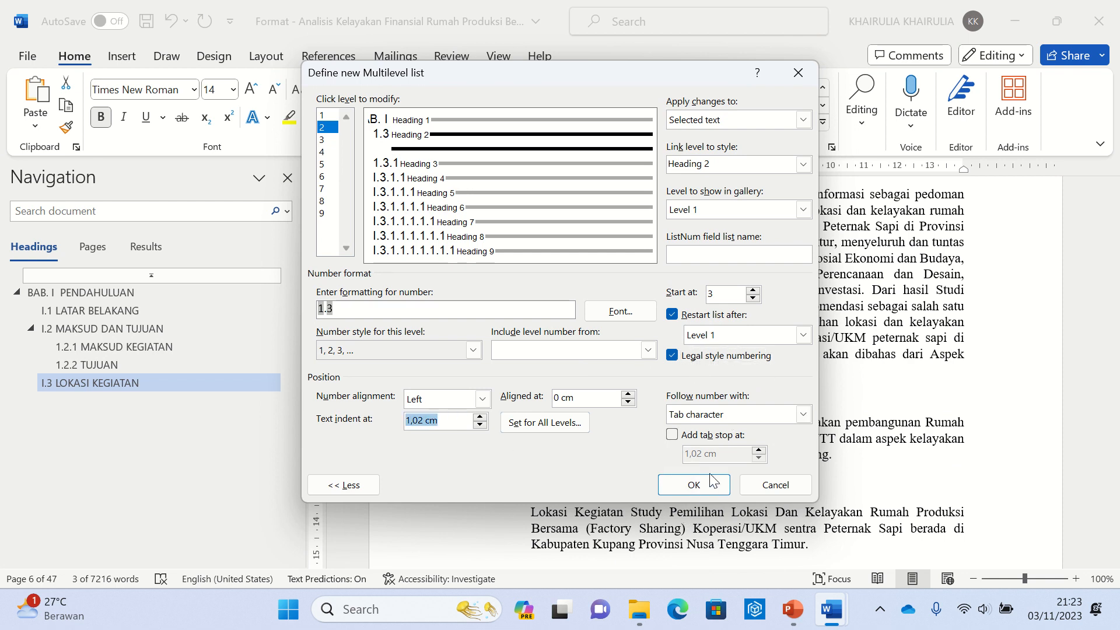
click(696, 488)
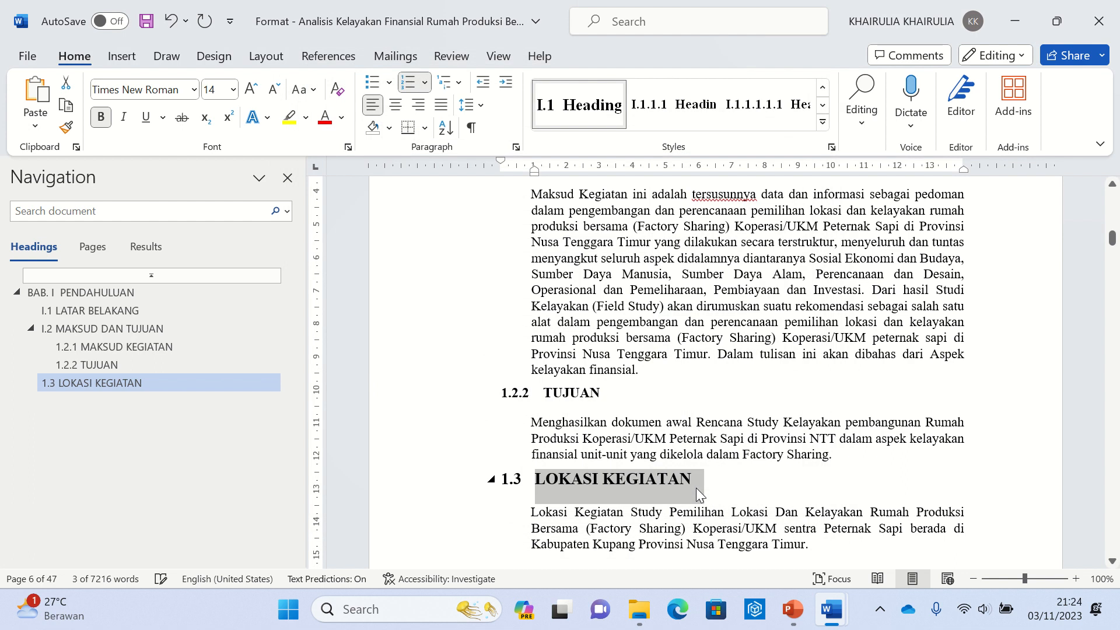
Update the Heading 2 style to match the formatting of the LOKASI KEGIATAN heading
click(785, 506)
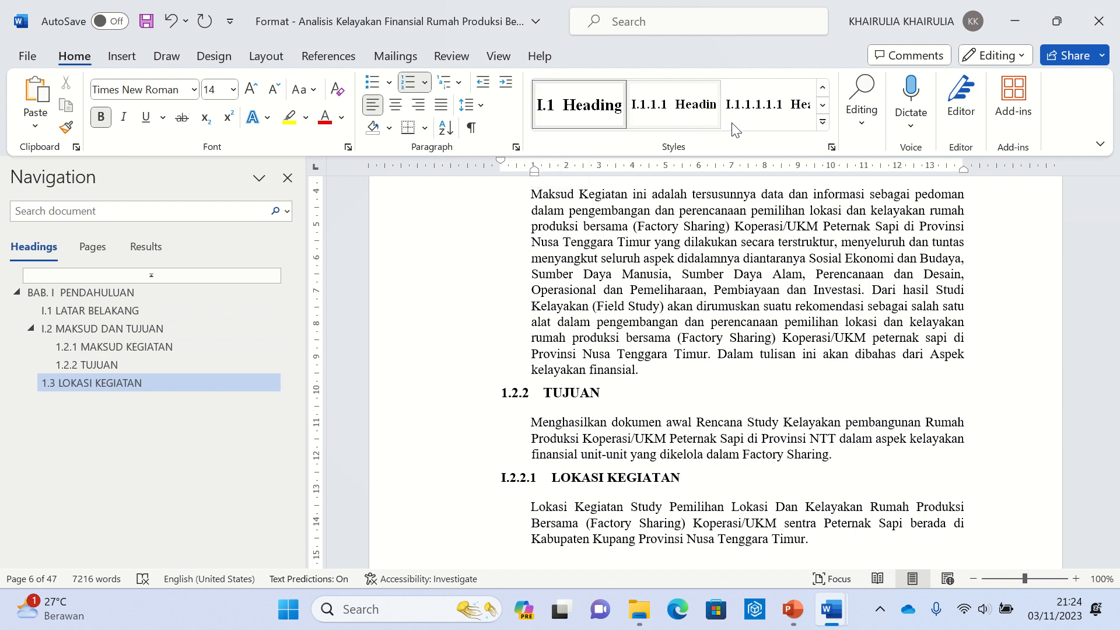
right_click(567, 109)
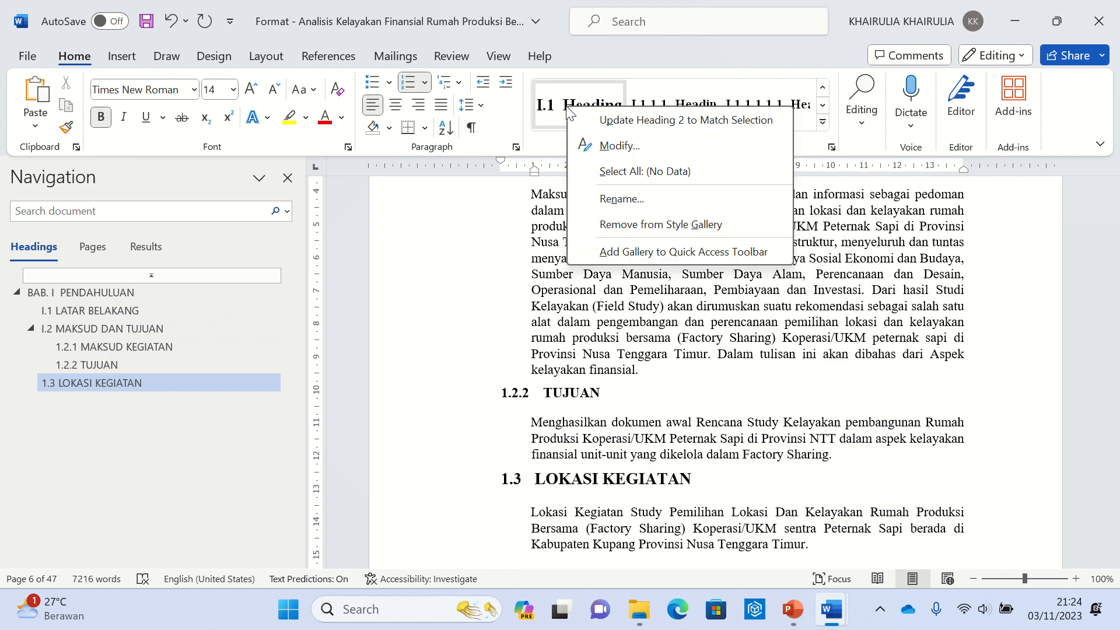
click(648, 125)
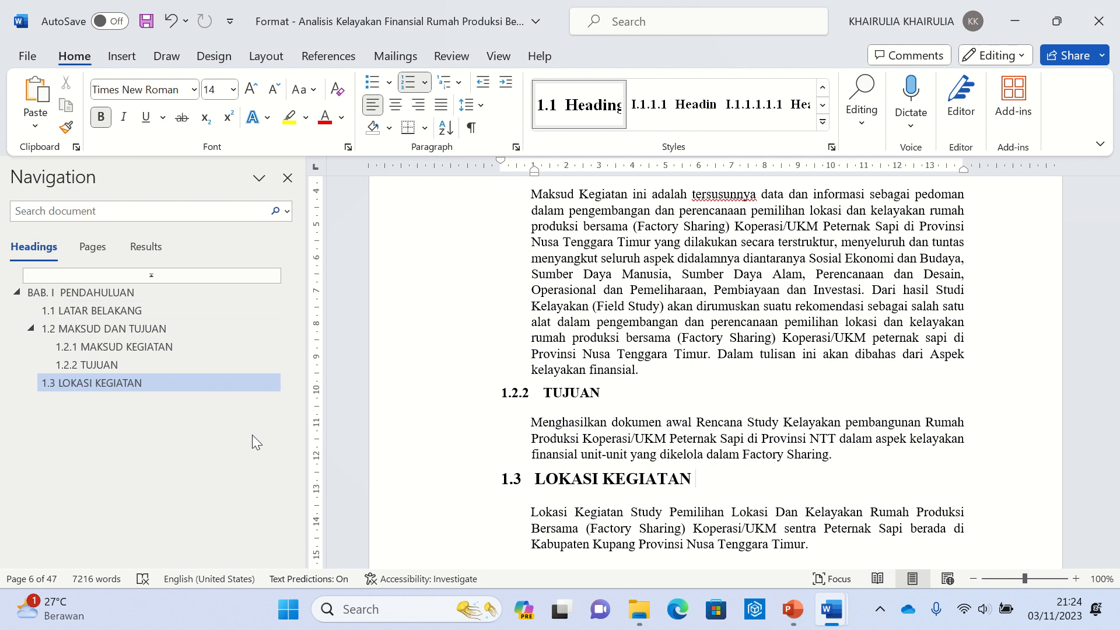
Check the RANTAI TATA NIAGA KOMODITAS SAPI title's level in the other report's table of contents and apply the Heading 1 style to it
scroll(685, 441, up, 5)
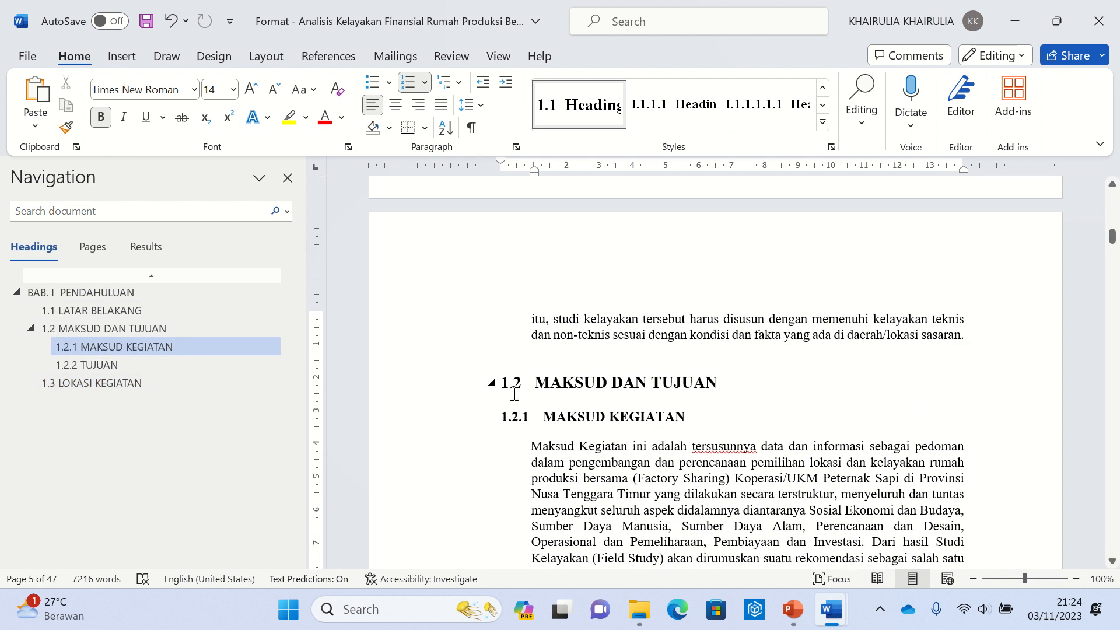
scroll(584, 396, up, 15)
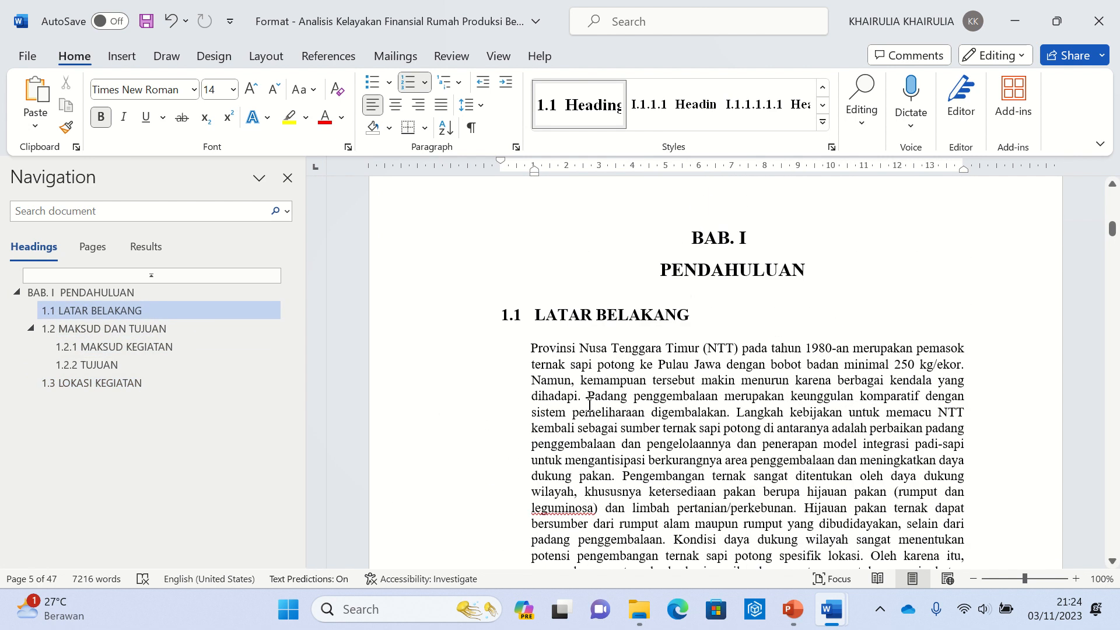
scroll(594, 418, down, 15)
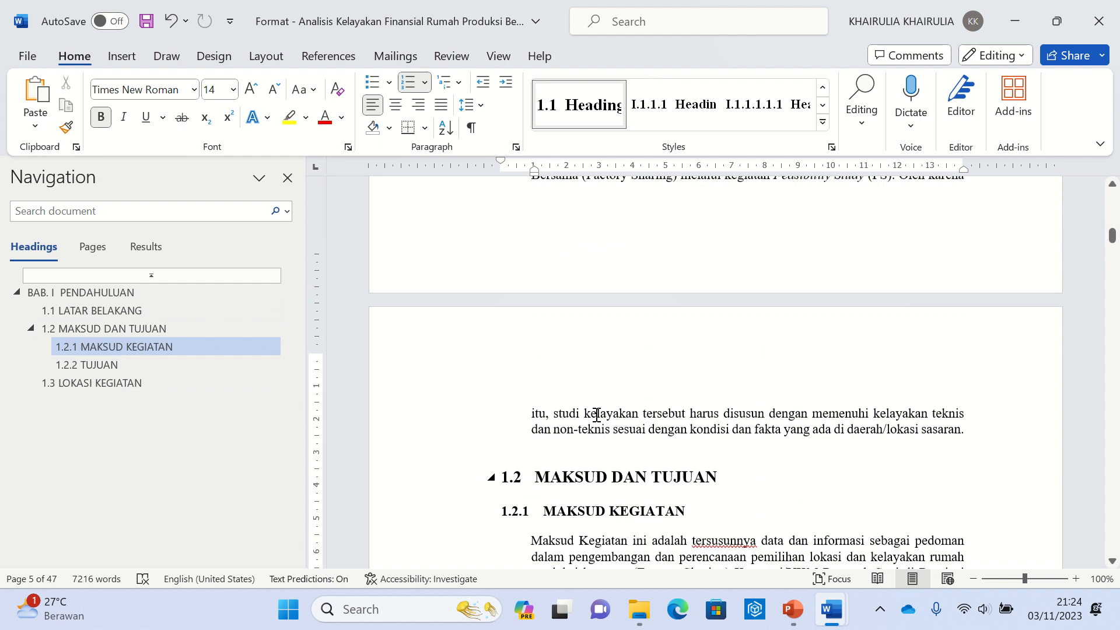
scroll(596, 408, down, 7)
scroll(596, 408, up, 4)
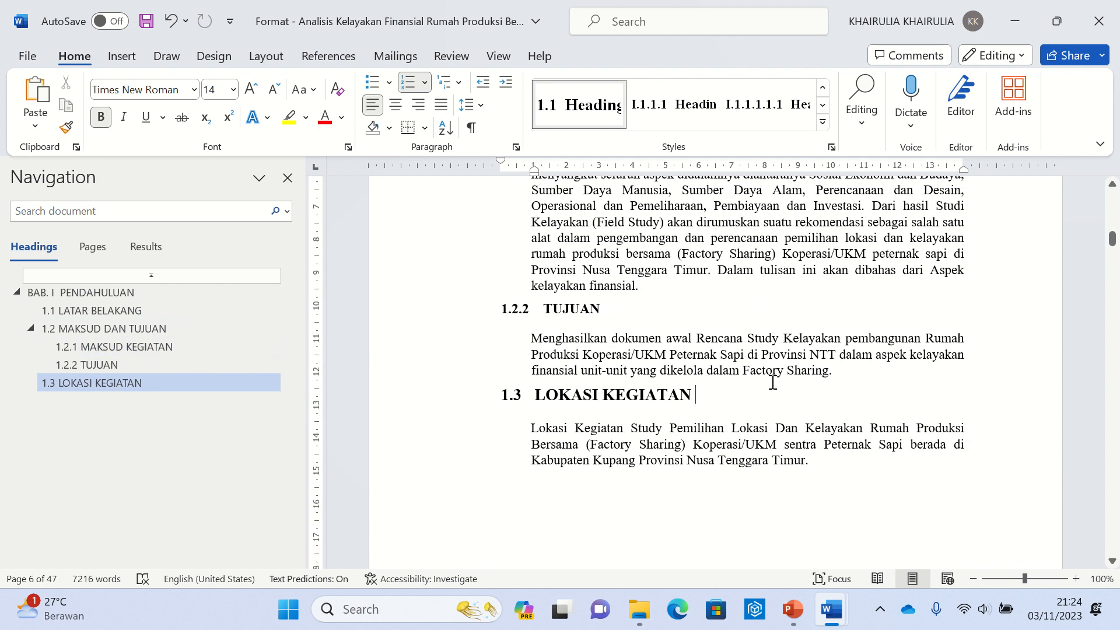
scroll(766, 470, down, 10)
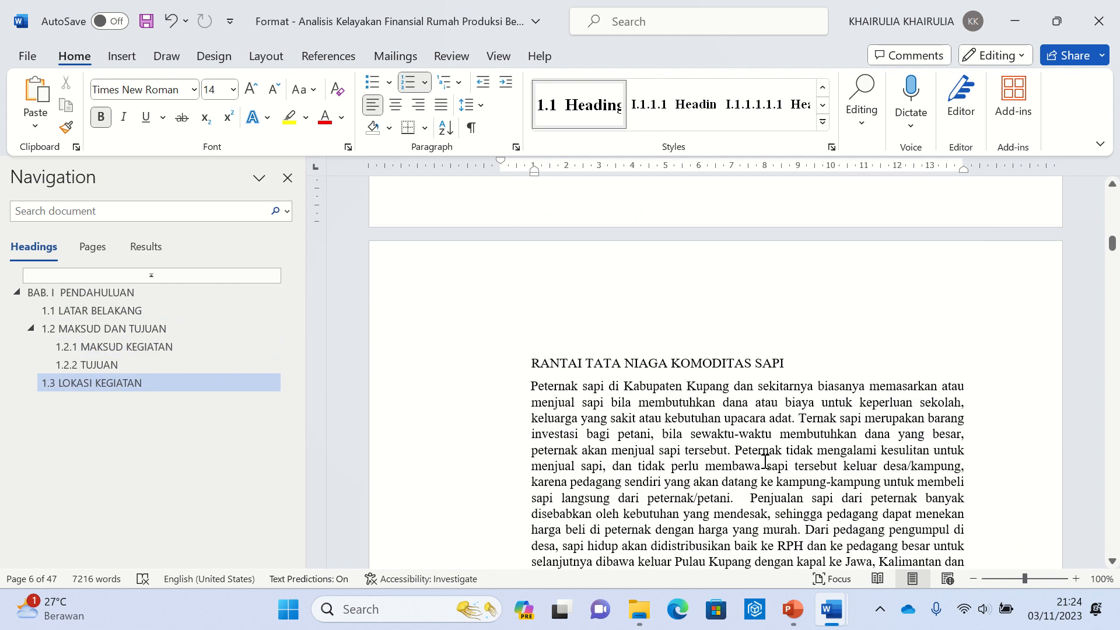
key(alt+Tab)
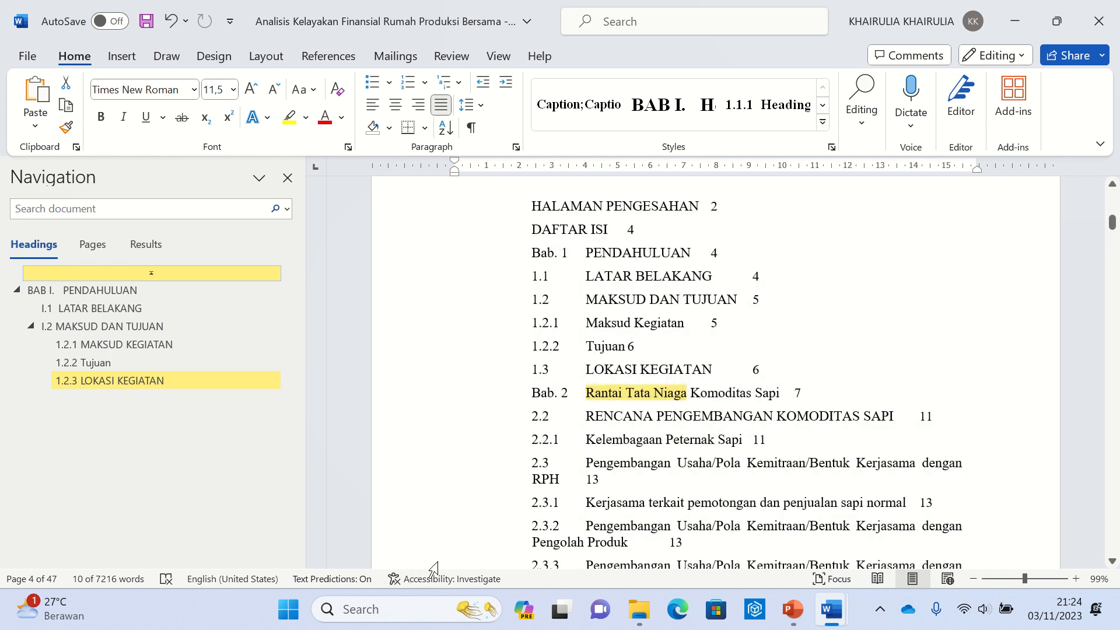
key(alt+Tab)
click(525, 358)
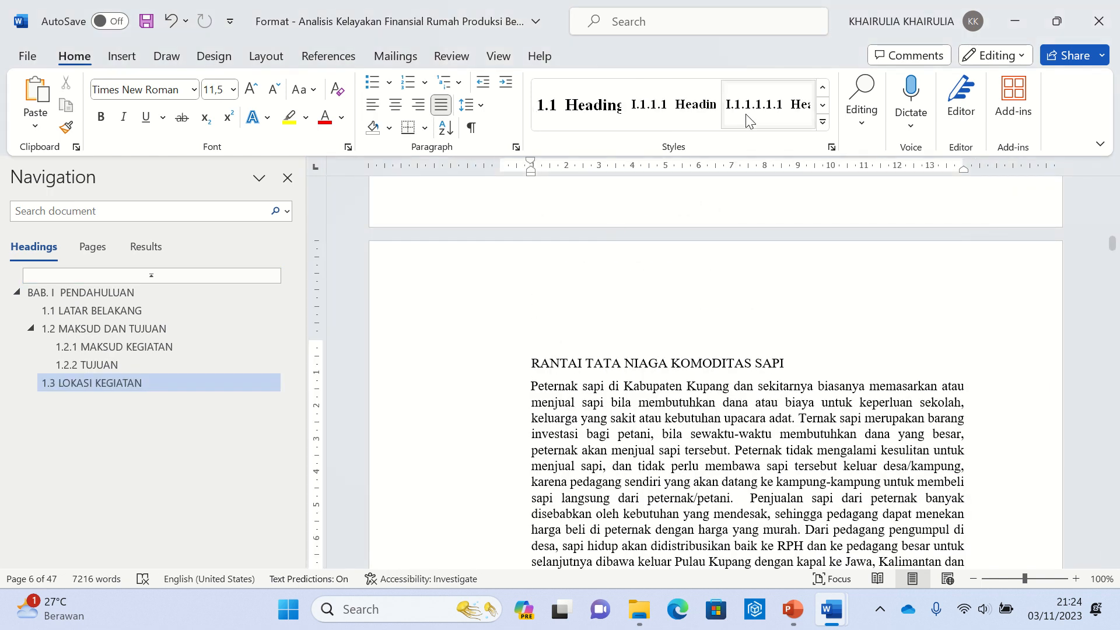
click(823, 89)
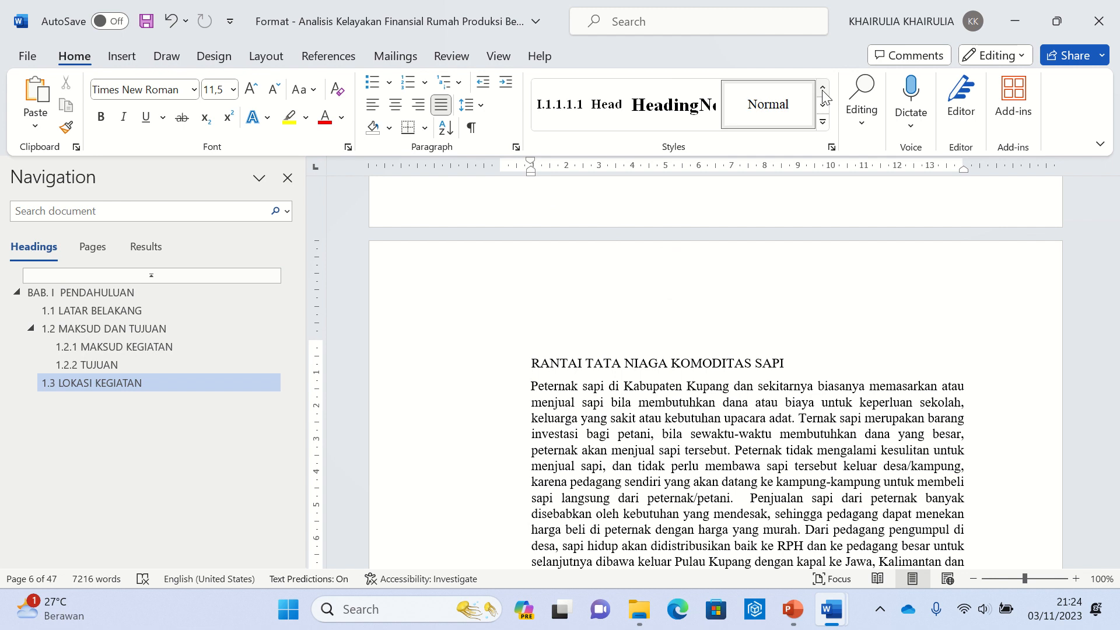
click(823, 121)
click(675, 105)
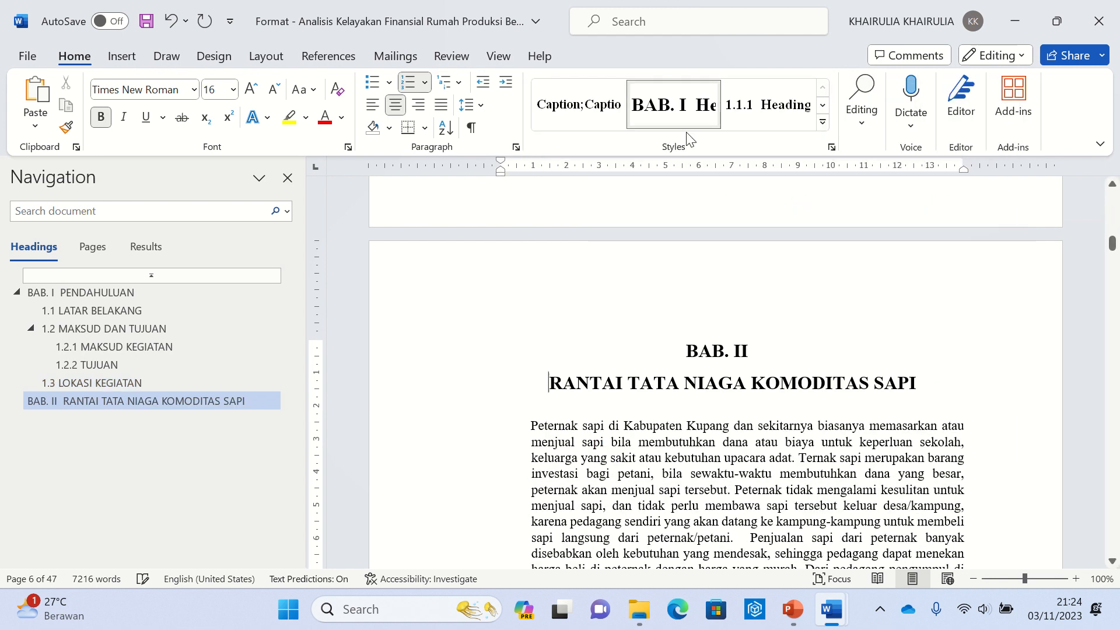
Check the next title in the other report's table of contents and search the document for RENCANA PENGEMBANGAN
scroll(611, 478, down, 4)
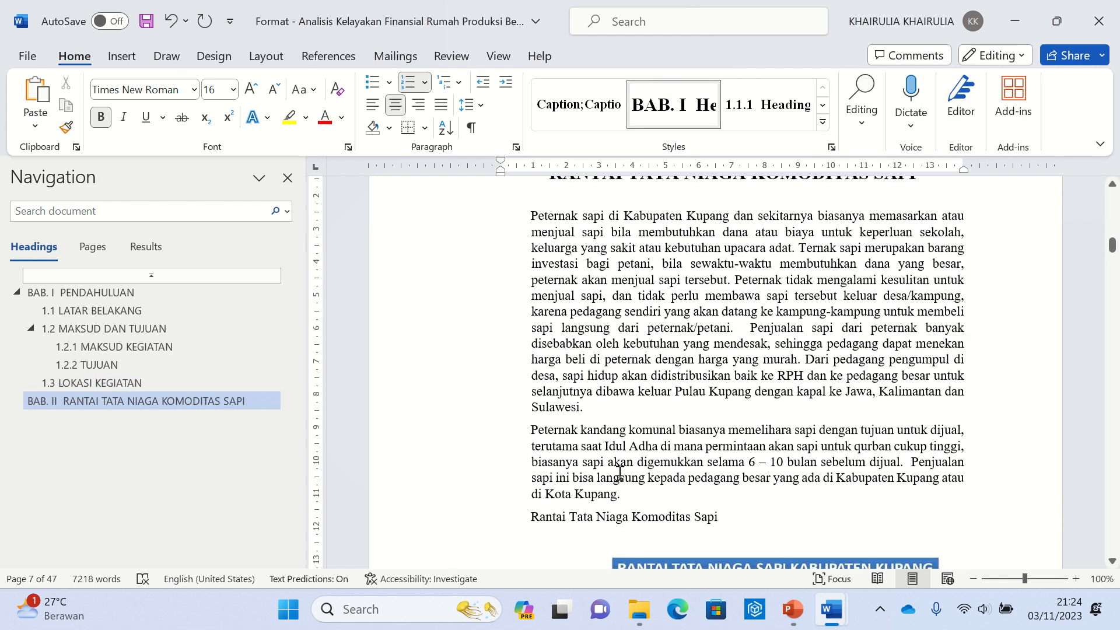
scroll(620, 473, down, 5)
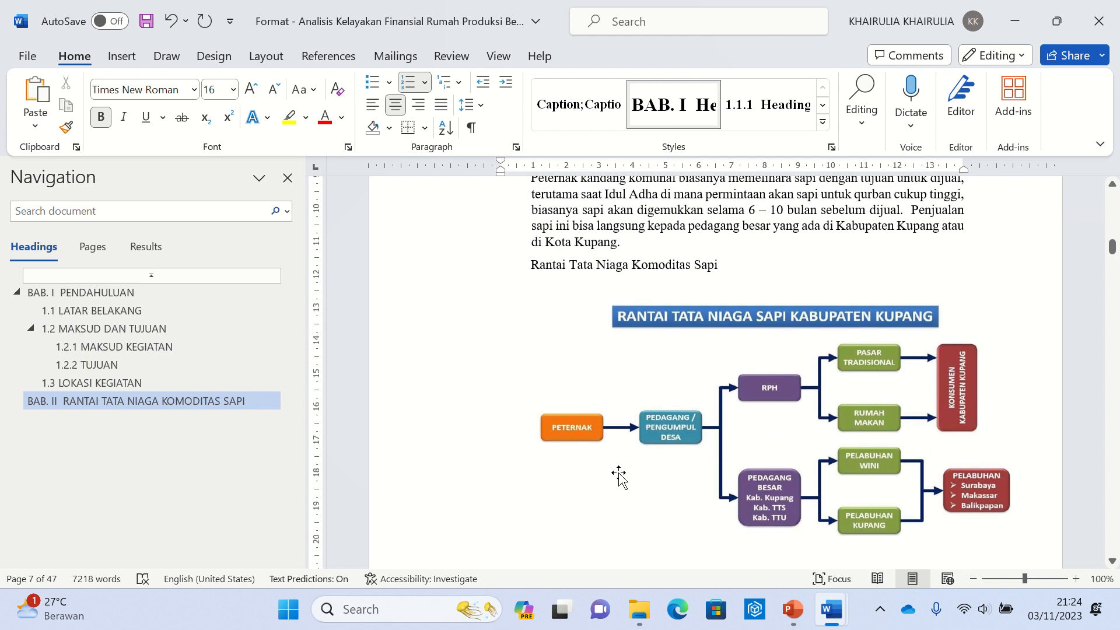
key(alt+Tab)
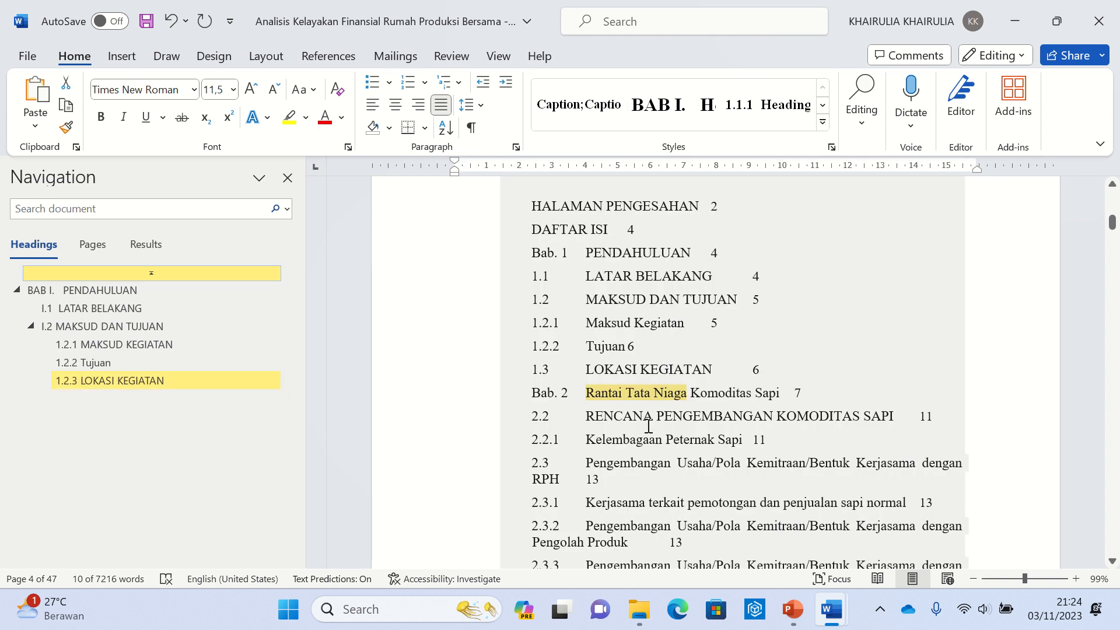
key(alt+Tab)
scroll(573, 440, down, 10)
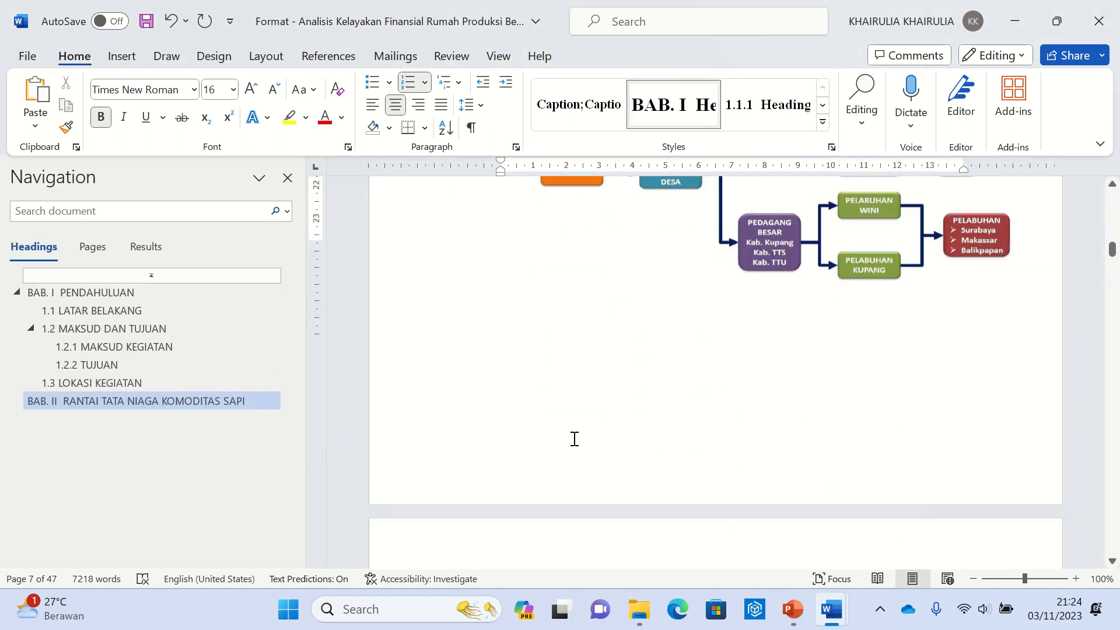
scroll(574, 442, down, 9)
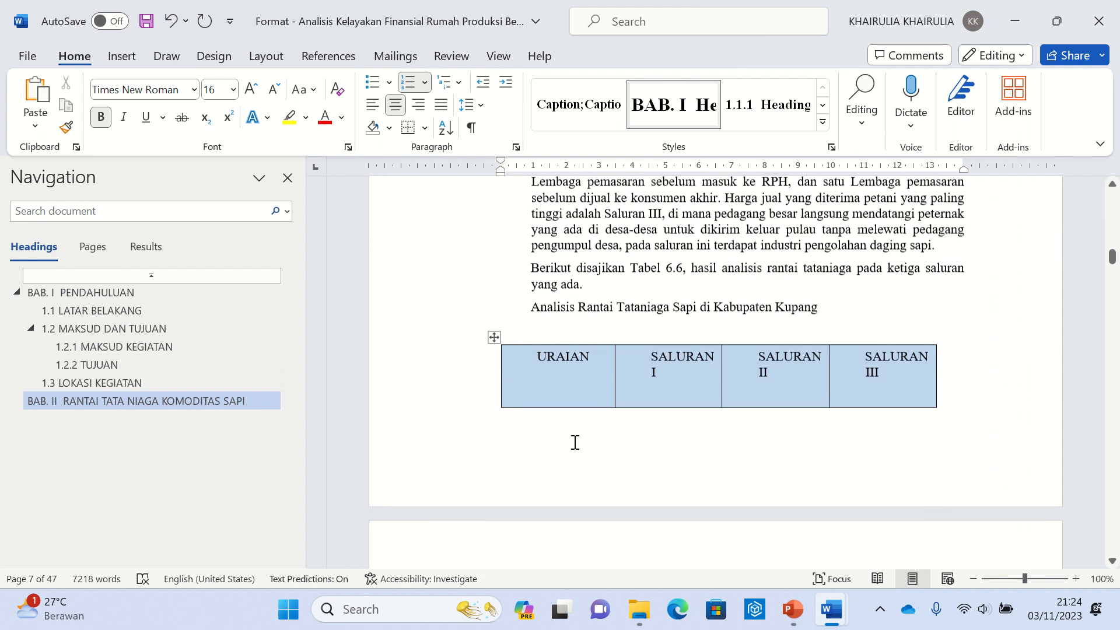
scroll(573, 442, up, 6)
key(ctrl+f)
text(RE)
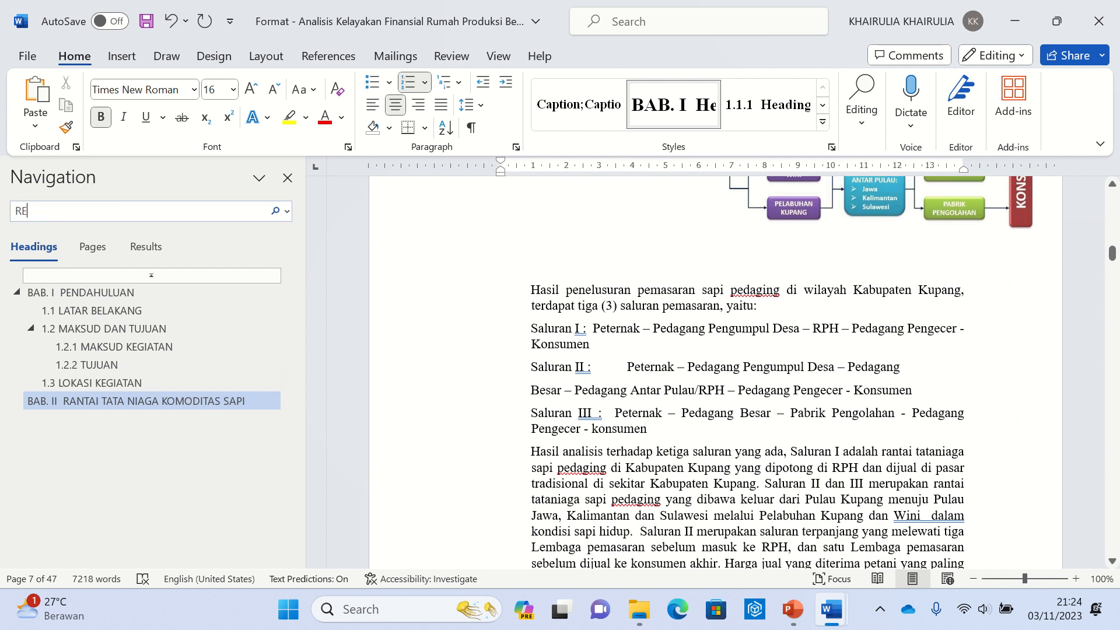
text(NCANA PENGEMBANGAN)
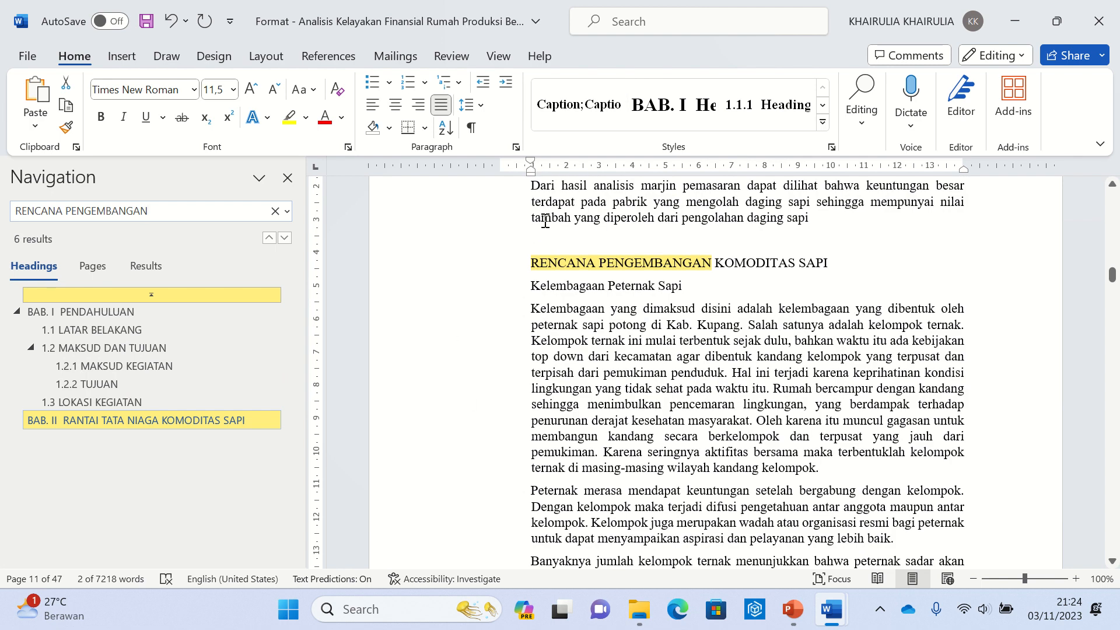
Check the RENCANA PENGEMBANGAN KOMODITAS SAPI title's level in the other report's table of contents and apply the Heading 2 style to it
click(522, 271)
key(alt+Tab)
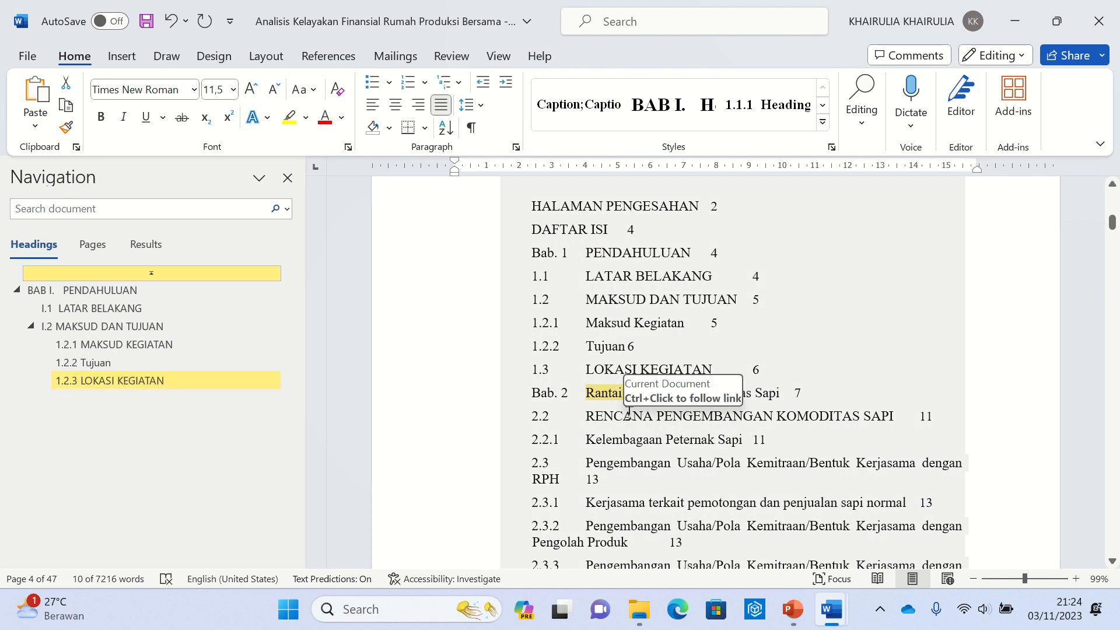
key(alt+Tab)
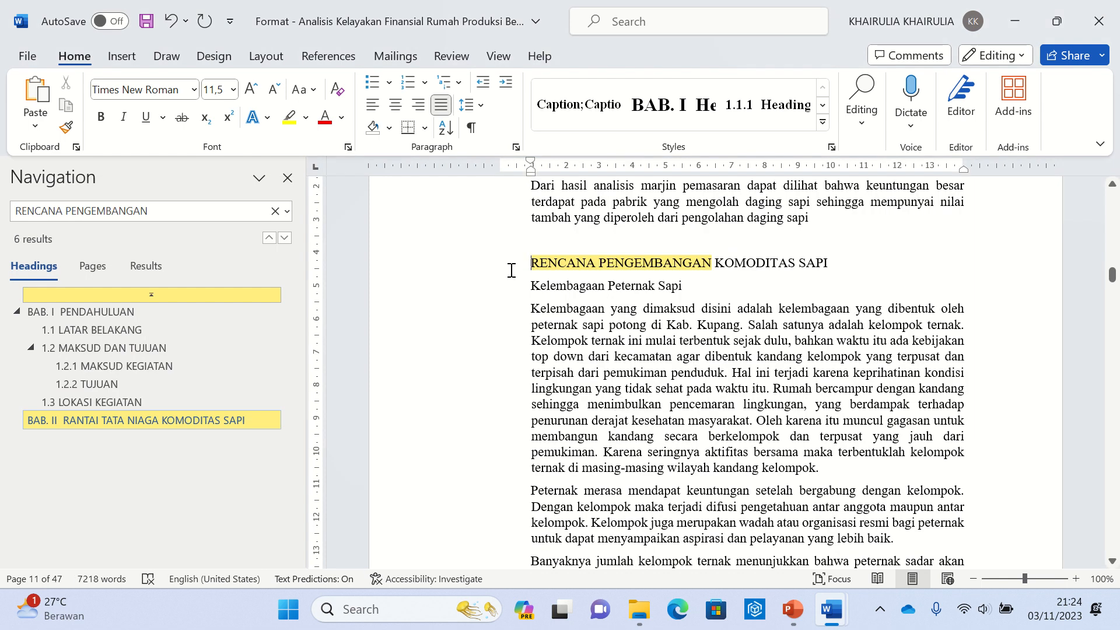
double_click(510, 270)
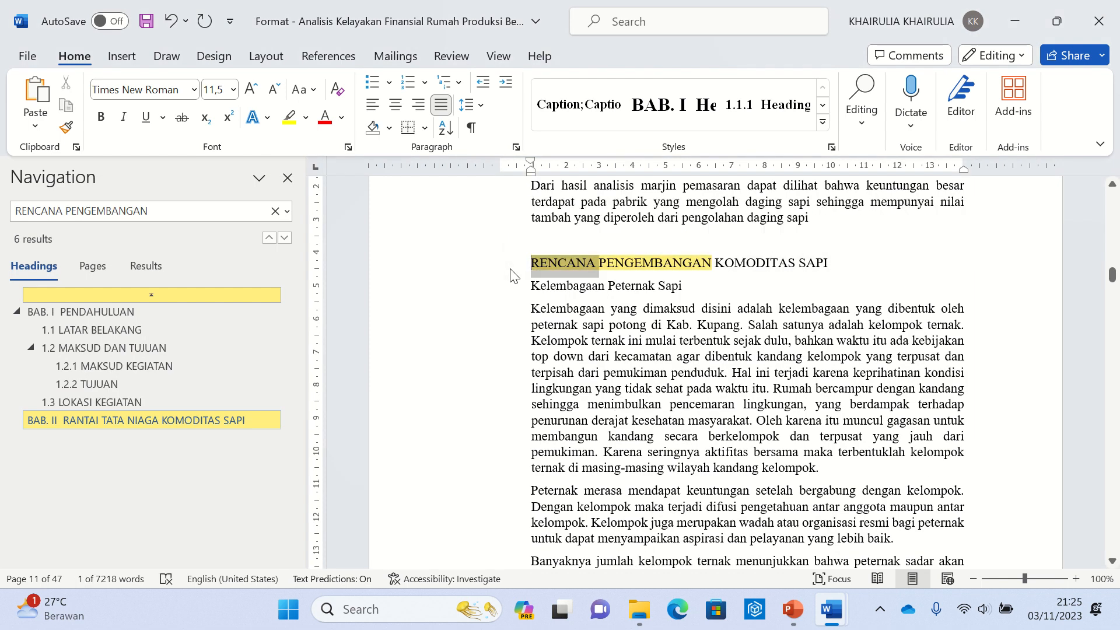
triple_click(509, 267)
click(509, 267)
triple_click(510, 267)
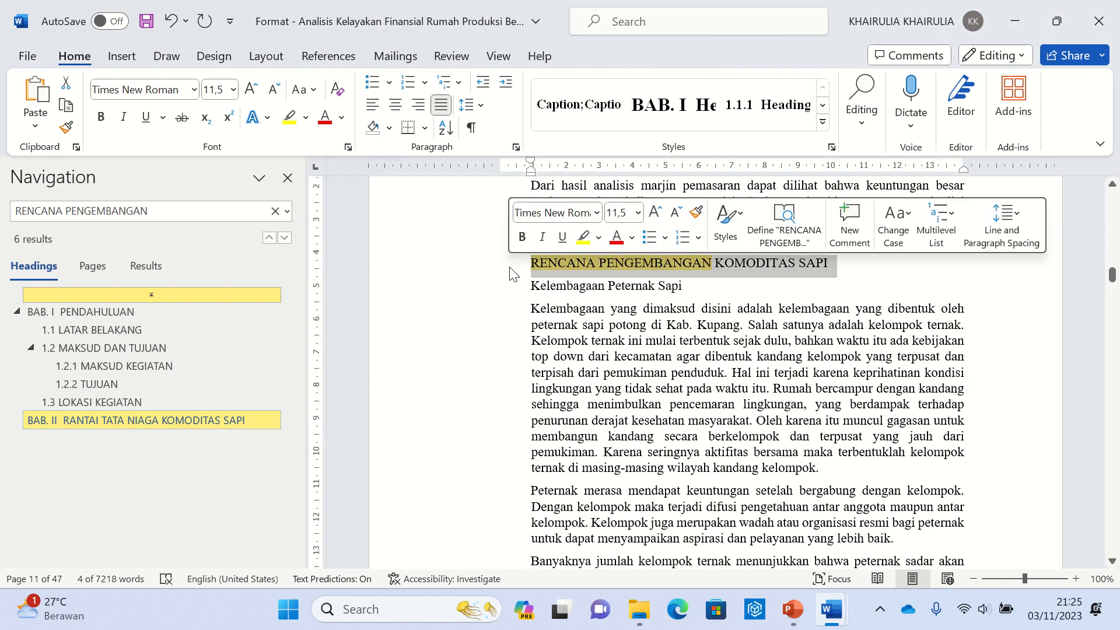
click(821, 109)
click(823, 111)
click(823, 112)
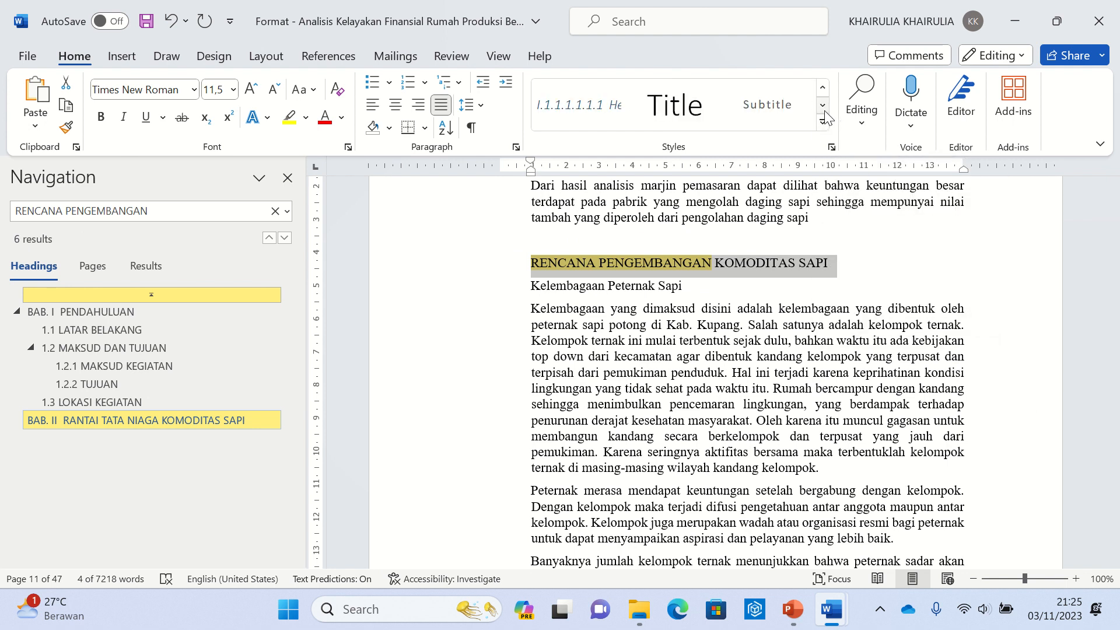
click(823, 121)
click(941, 153)
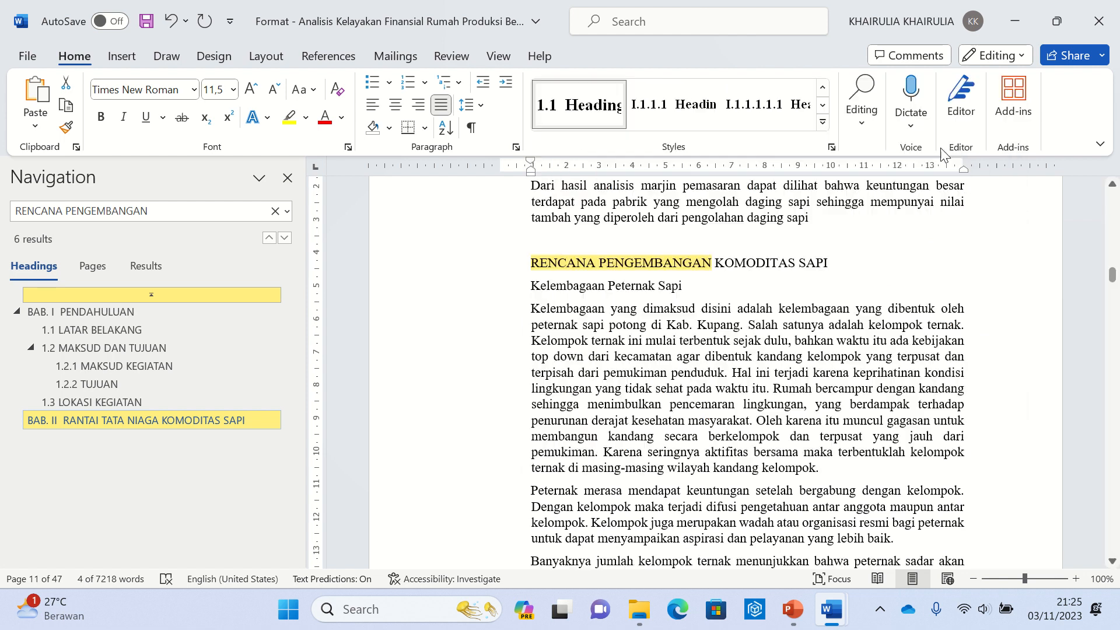
Check the Kelembagaan Peternak Sapi title's level in the other report's table of contents and apply the Heading 3 style to it
drag(483, 417, 508, 408)
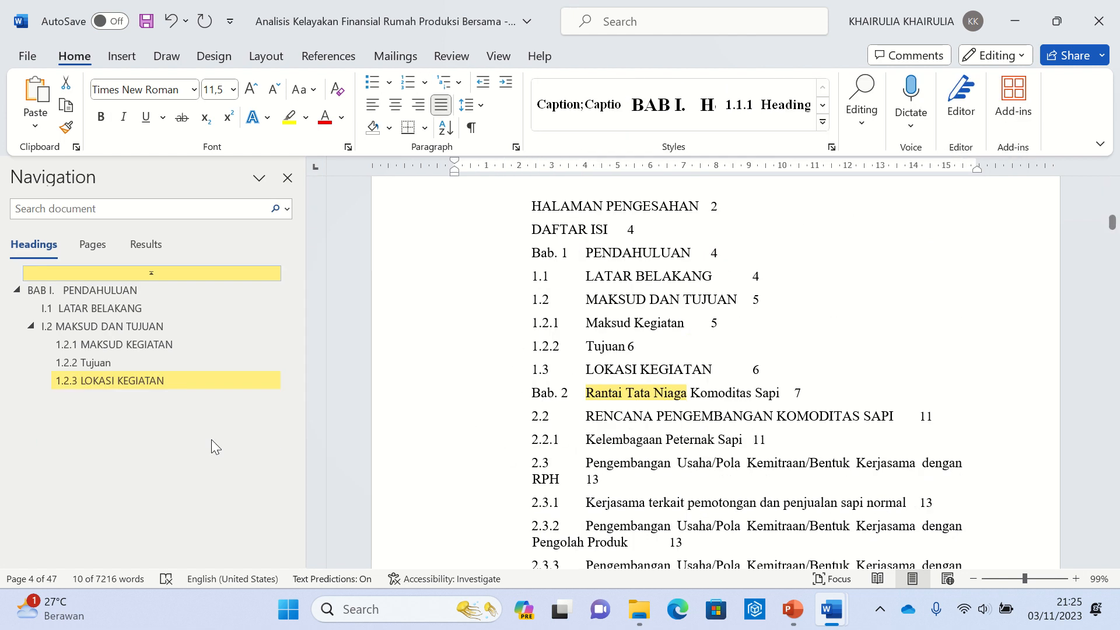
click(600, 483)
scroll(637, 452, down, 1)
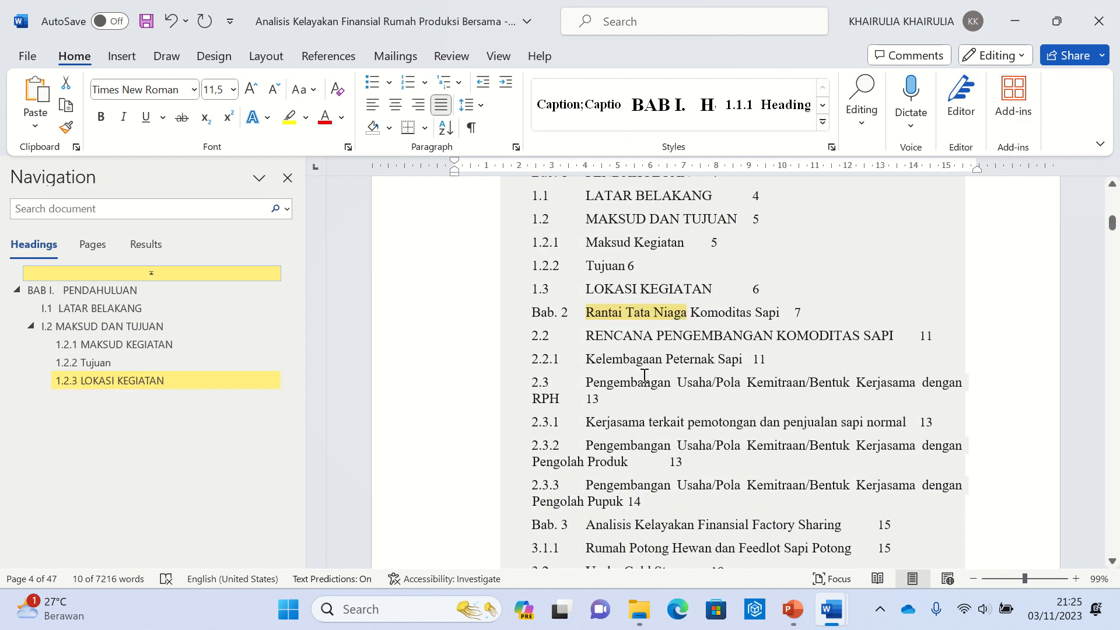
key(alt+Tab)
key(alt+Tab)
key(alt+Tab)
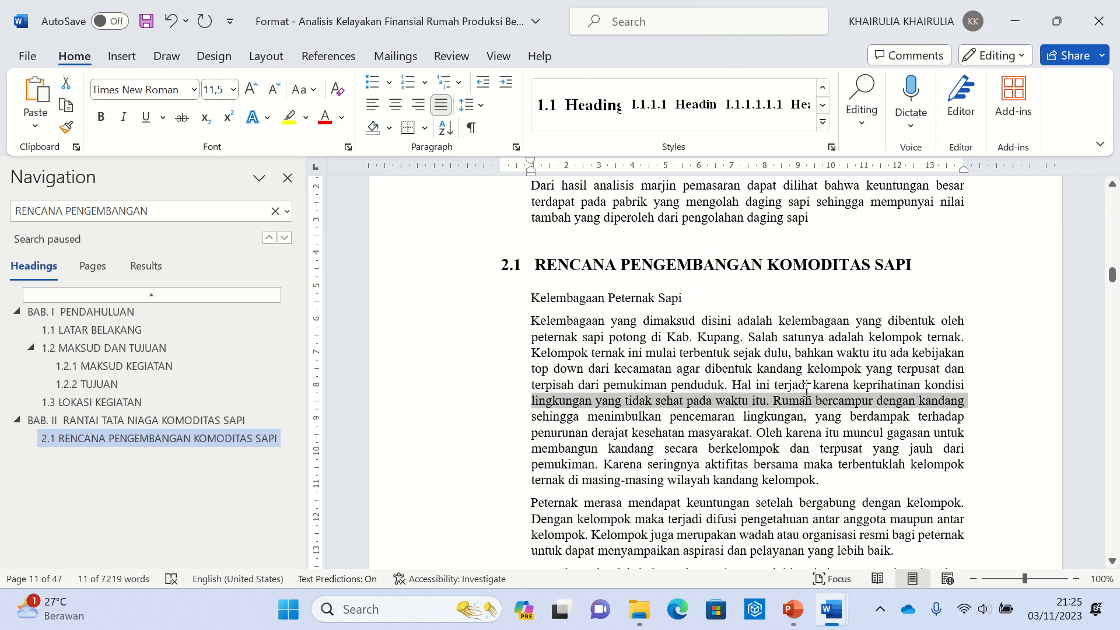
click(523, 297)
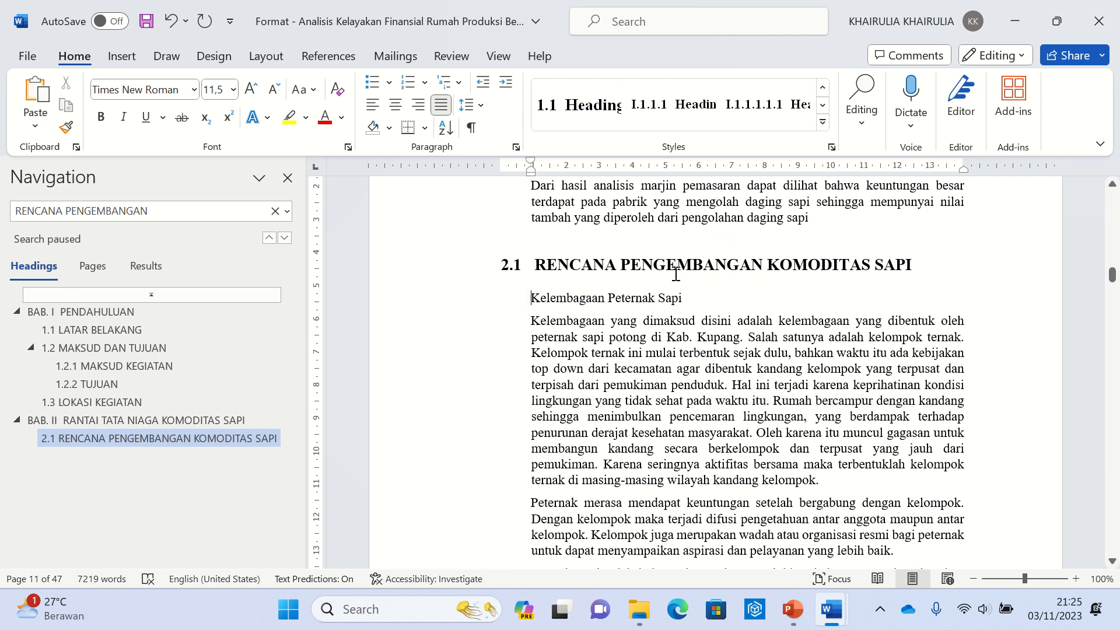
click(822, 105)
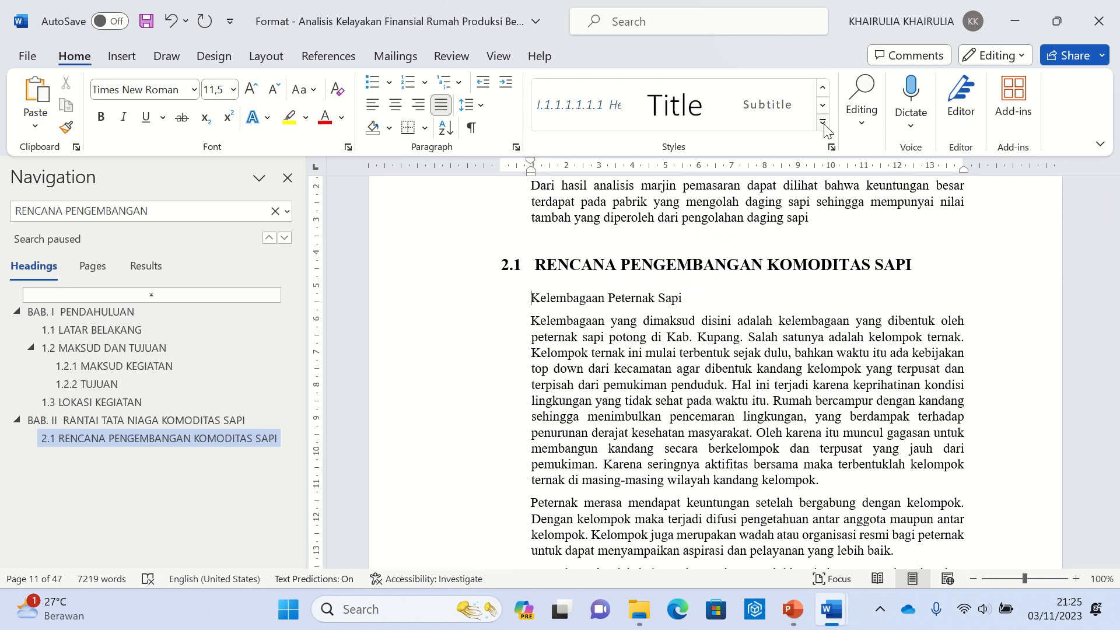
click(822, 121)
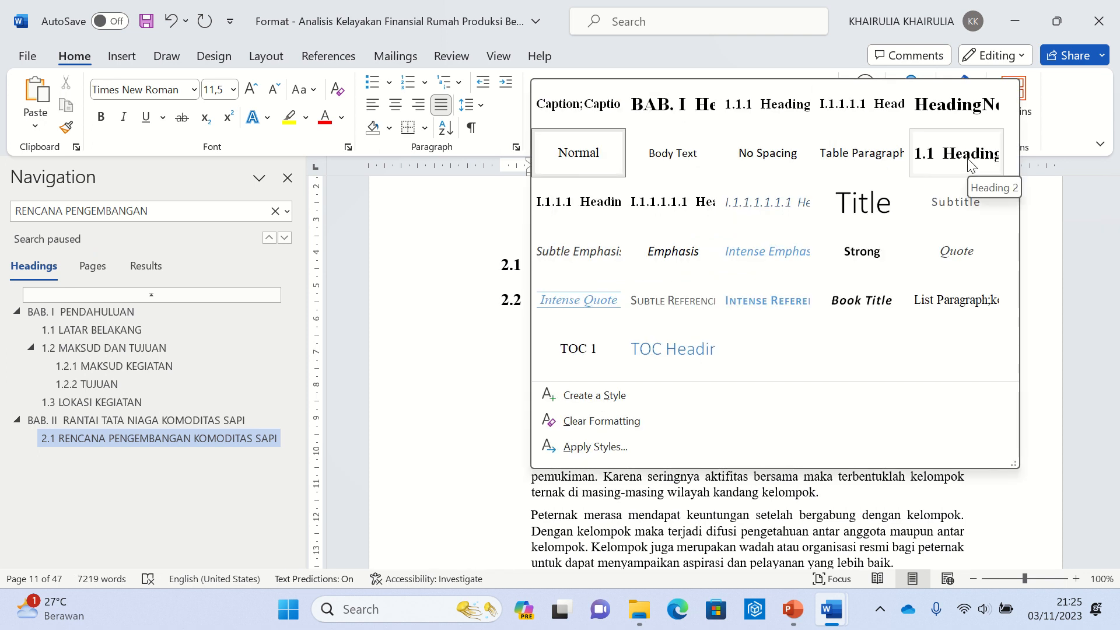
key(Escape)
key(ctrl+alt+3)
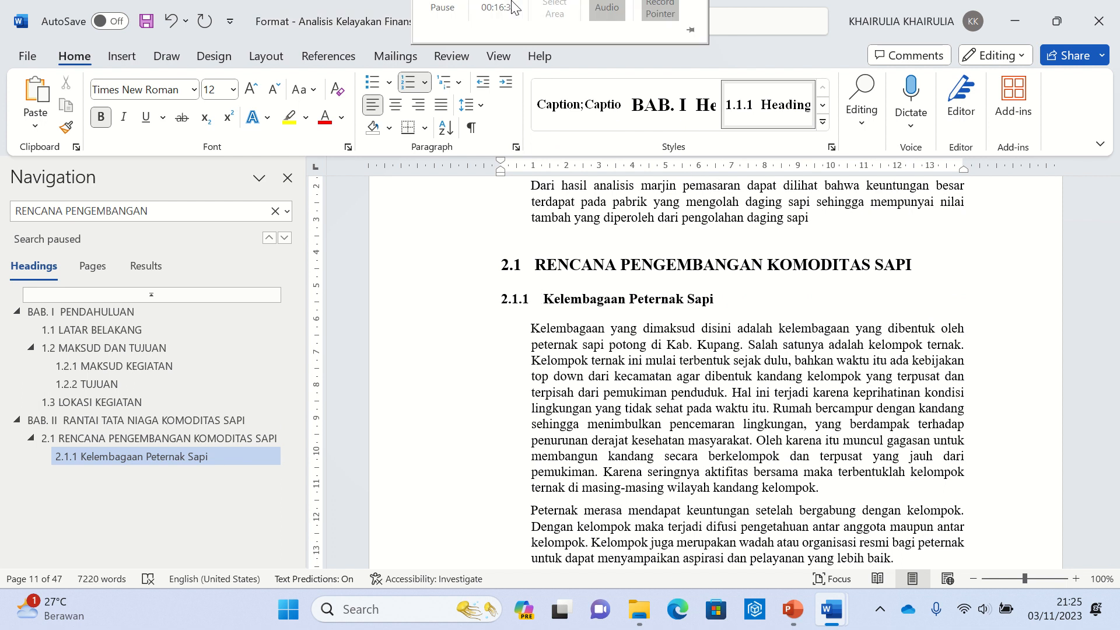
Review the pages of the RANTAI TATA NIAGA KOMODITAS SAPI chapter from the Kelembagaan Peternak Sapi subsection back to the chapter title
mouse_move(444, 40)
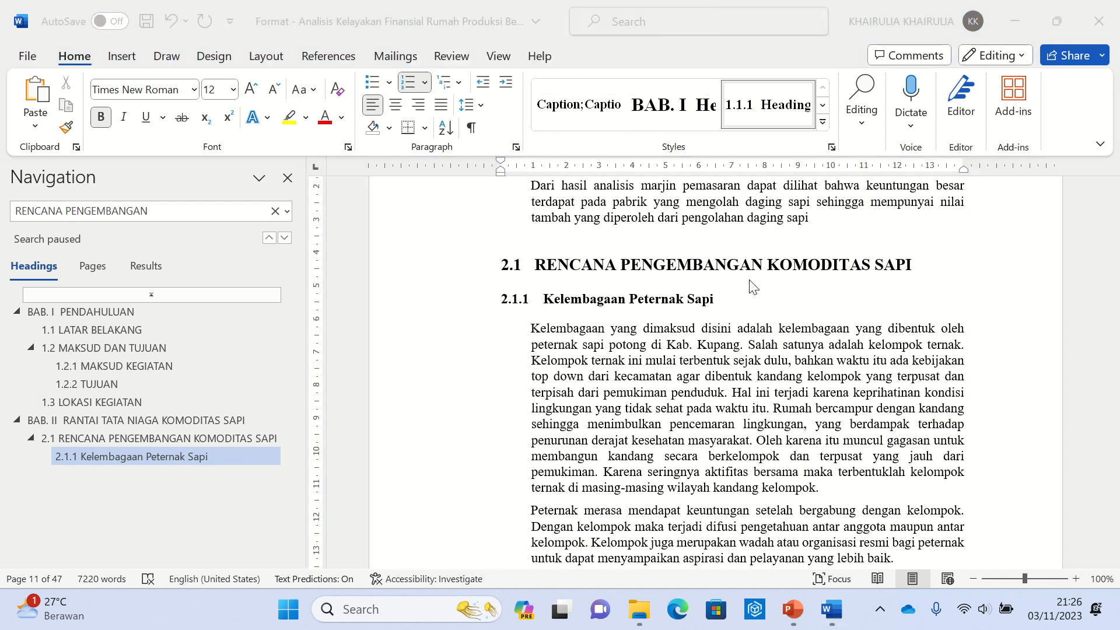
scroll(781, 327, up, 10)
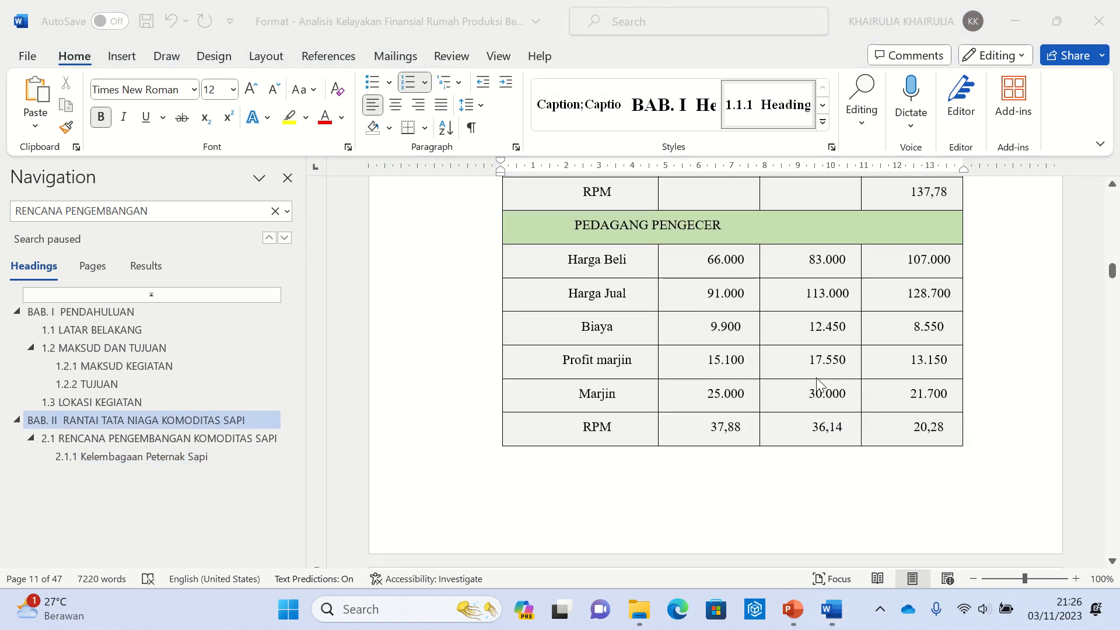
scroll(695, 193, up, 8)
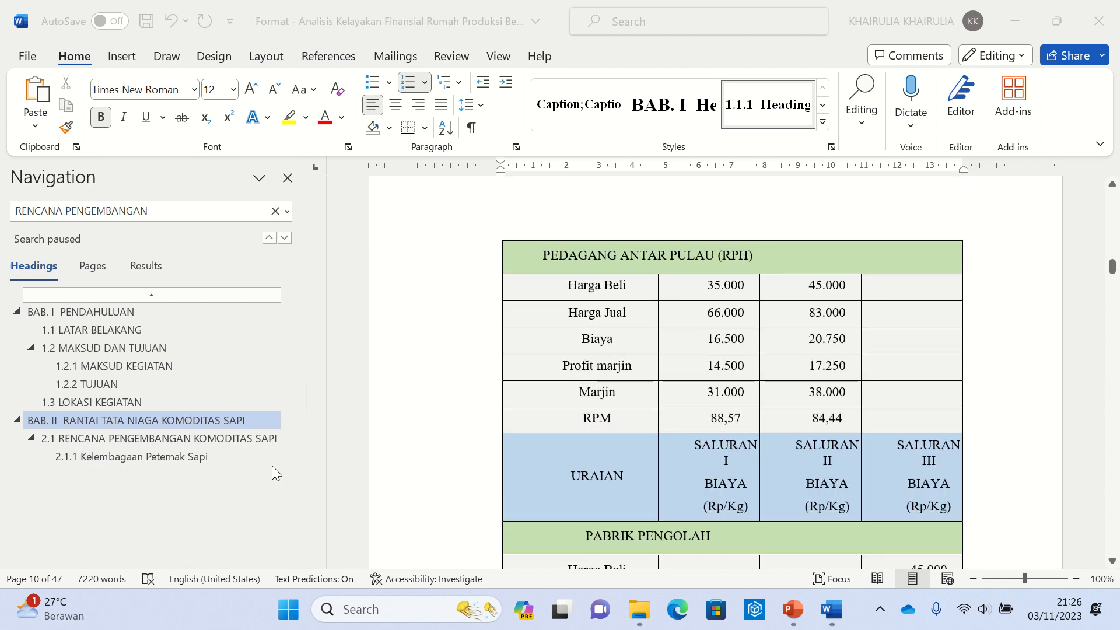
scroll(748, 430, up, 15)
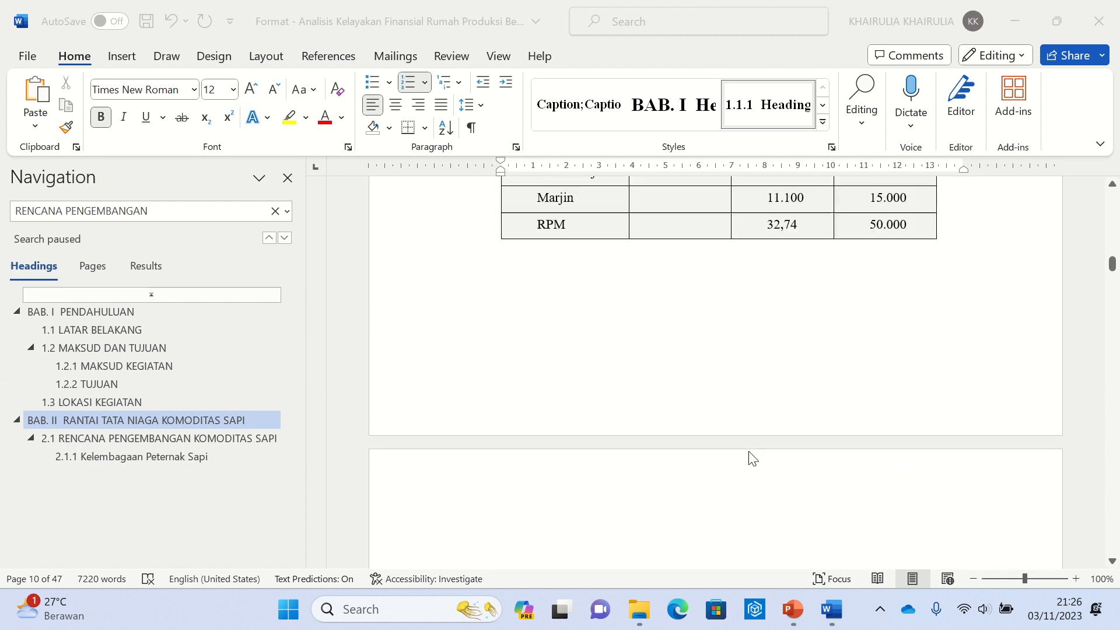
scroll(792, 404, up, 10)
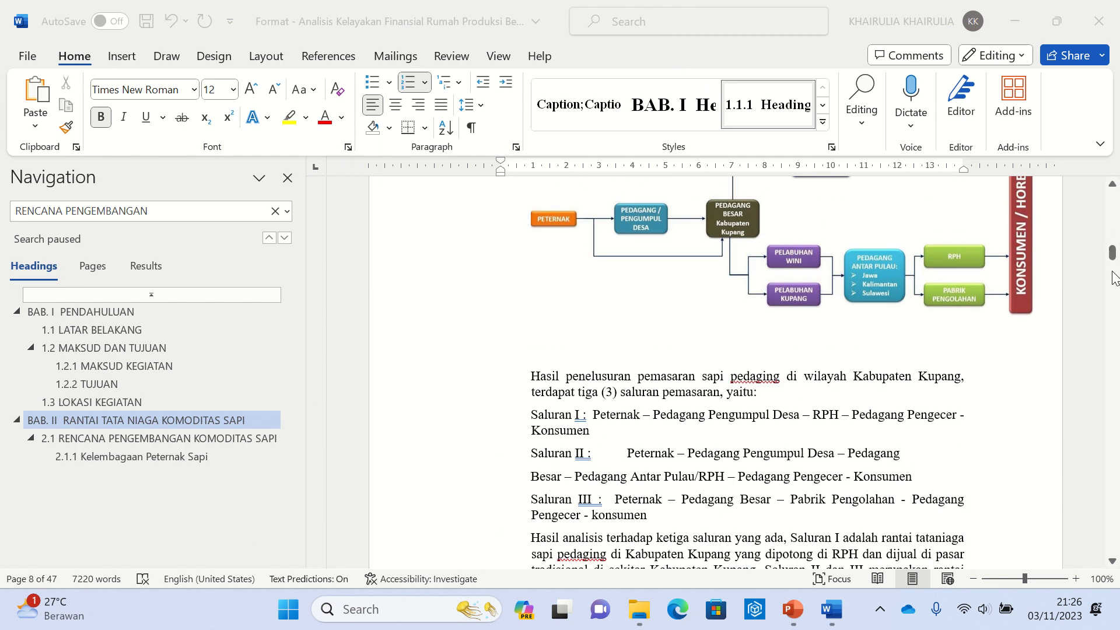
scroll(1074, 345, up, 10)
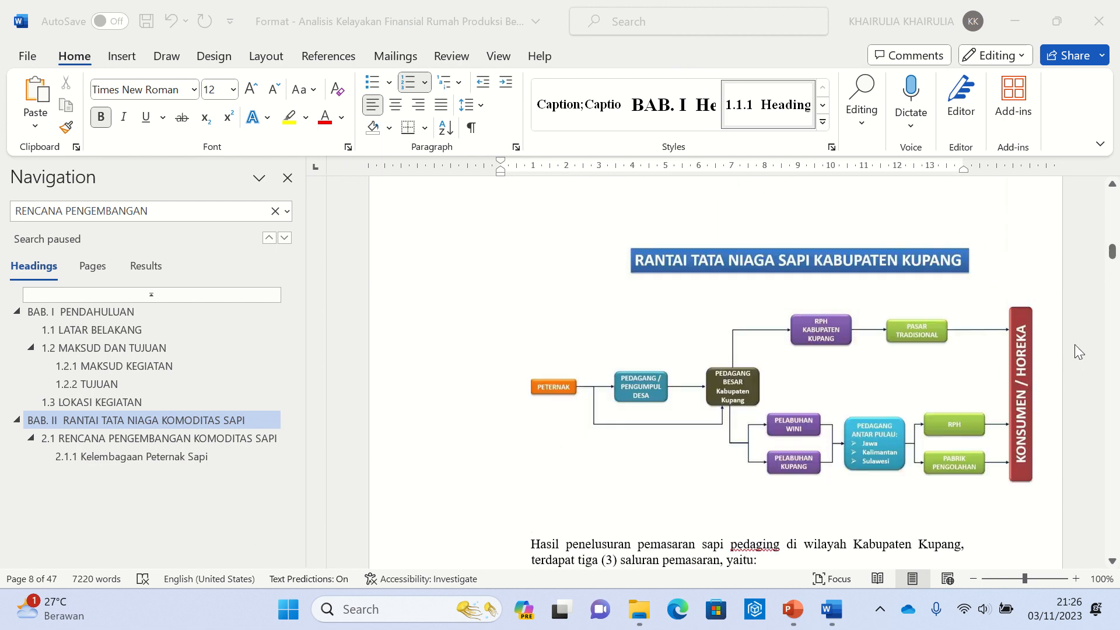
scroll(1072, 350, up, 5)
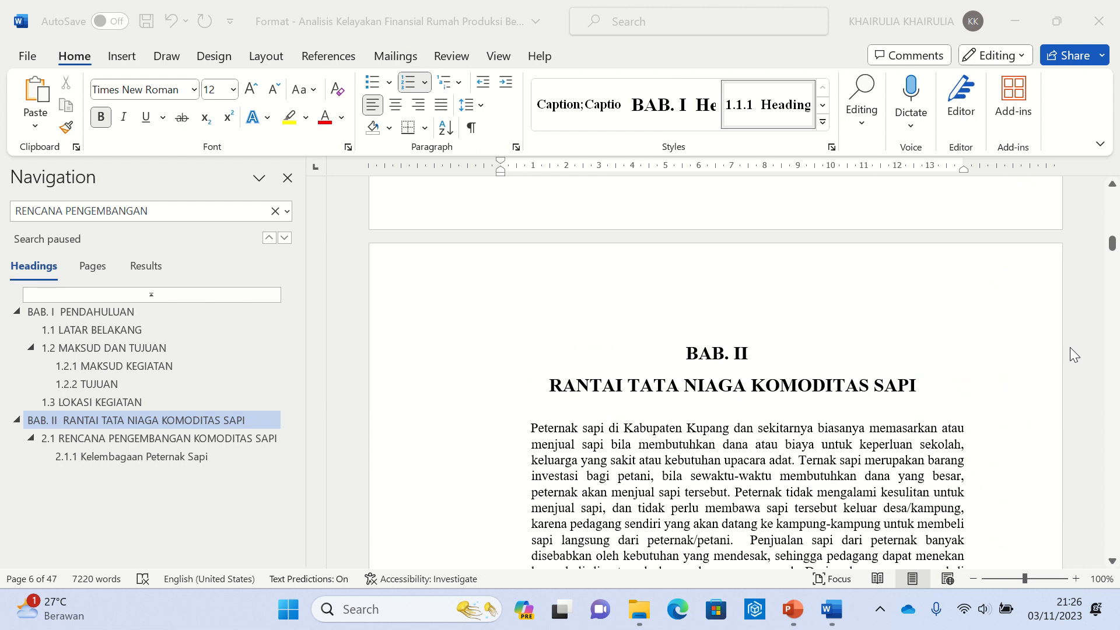
Review the report from its first page through the approval pages and table of contents to the LATAR BELAKANG section
drag(1114, 248, 1116, 194)
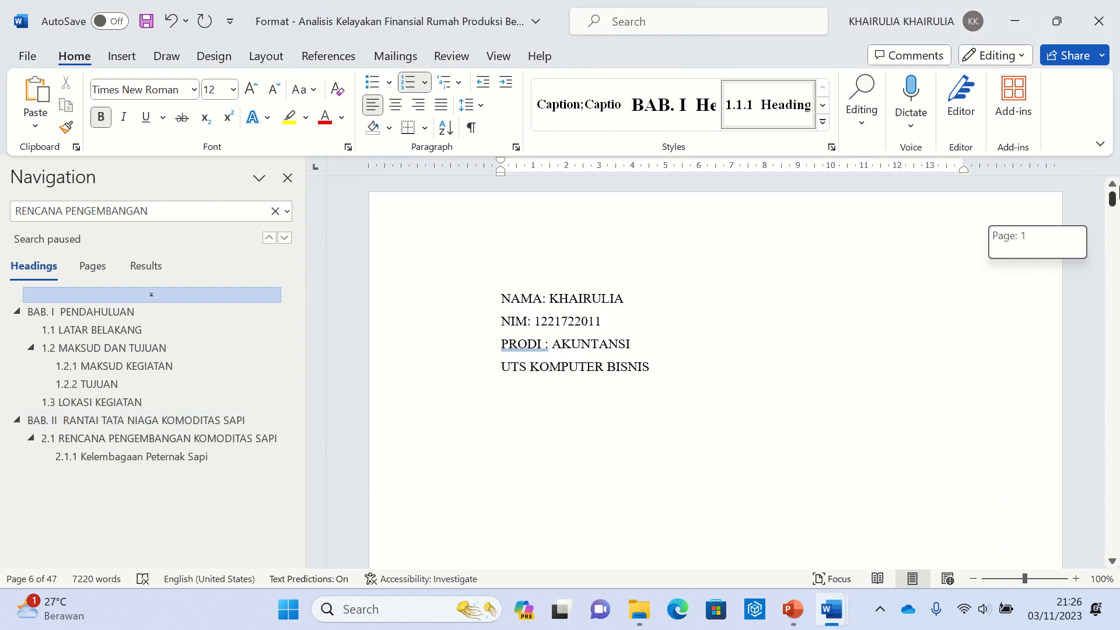
scroll(680, 408, down, 10)
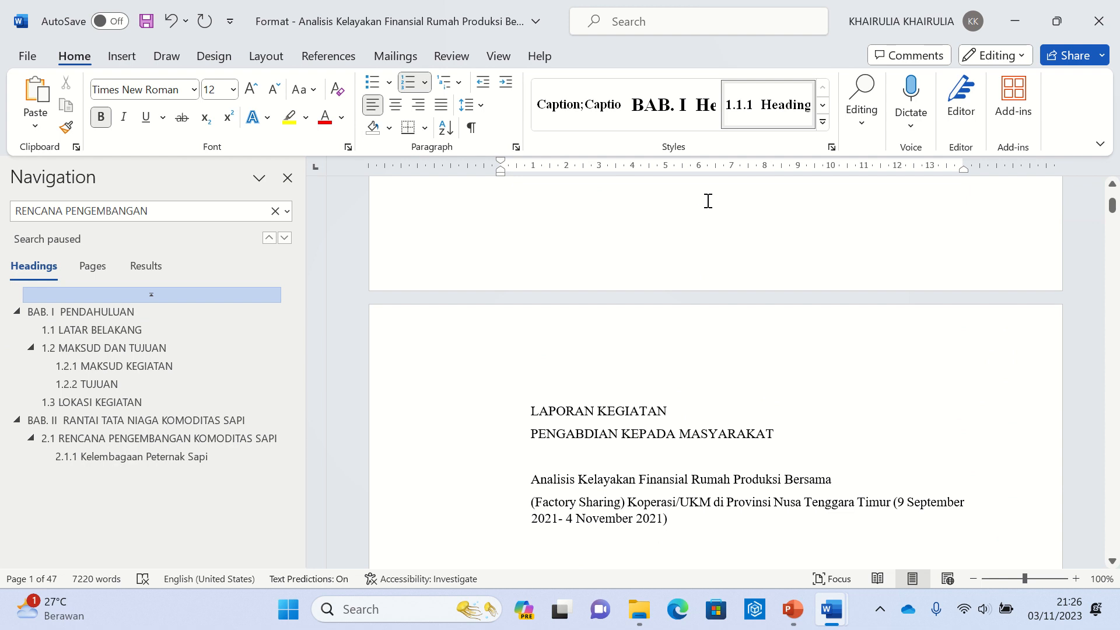
scroll(690, 460, down, 12)
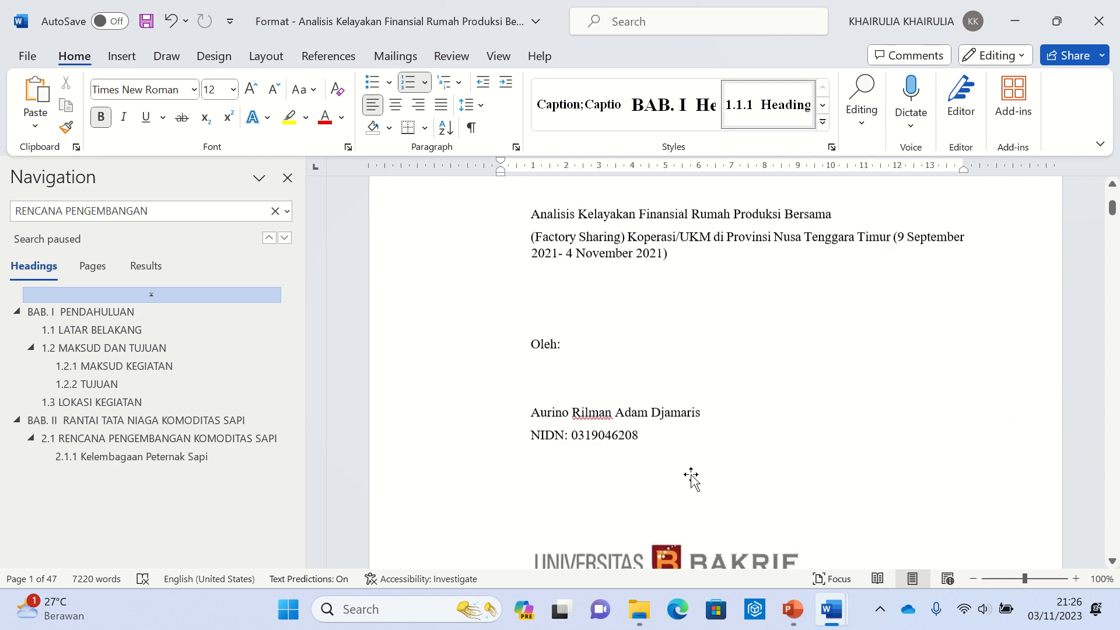
scroll(678, 460, down, 15)
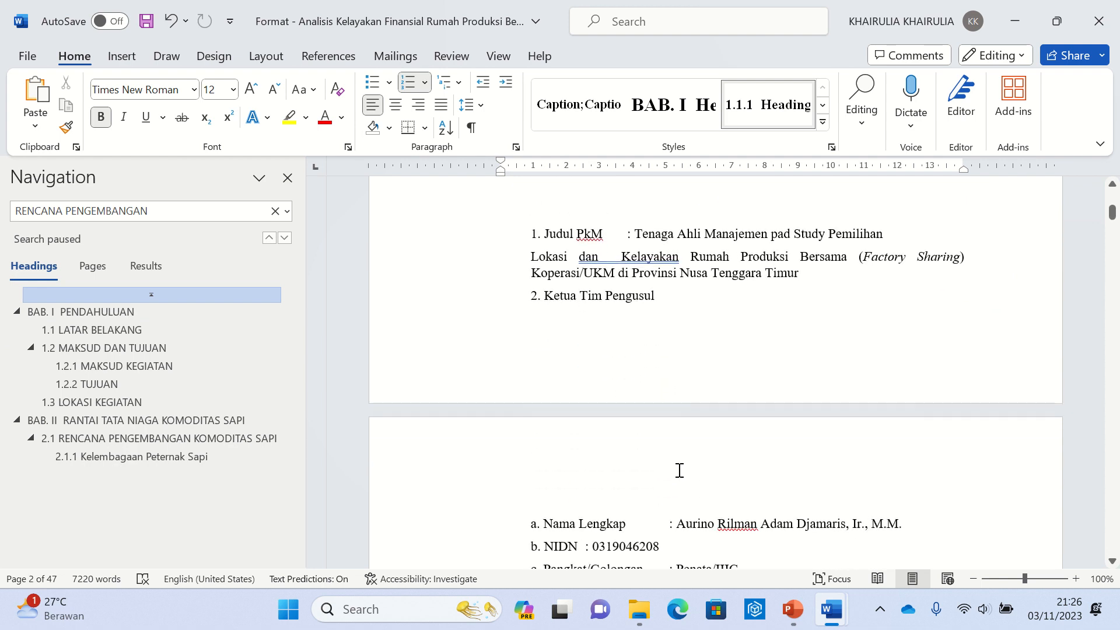
scroll(678, 470, down, 4)
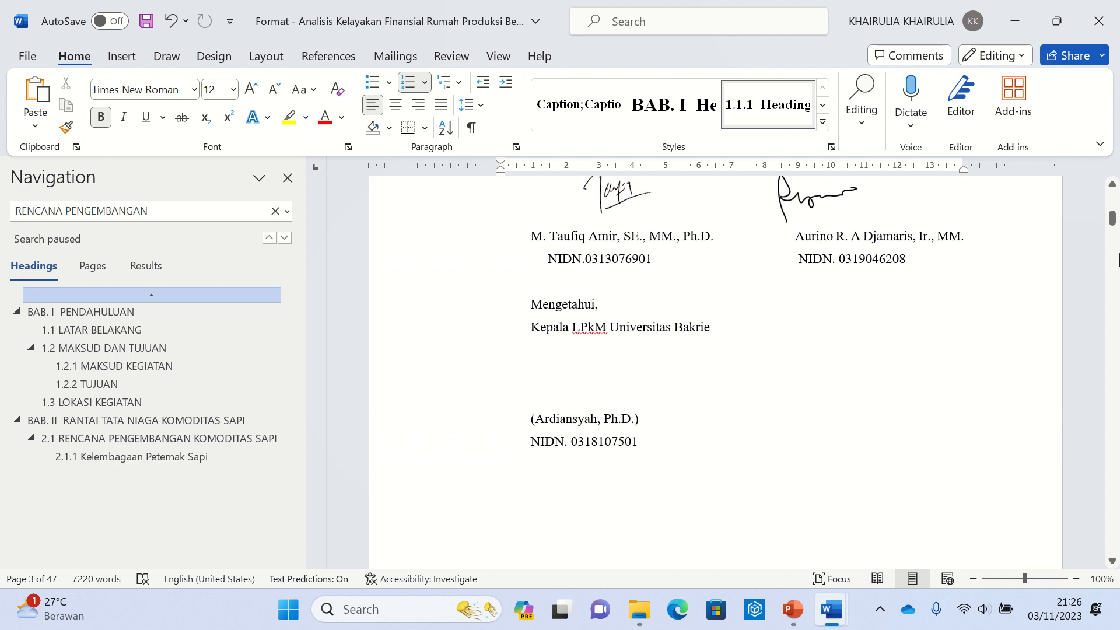
scroll(659, 490, down, 12)
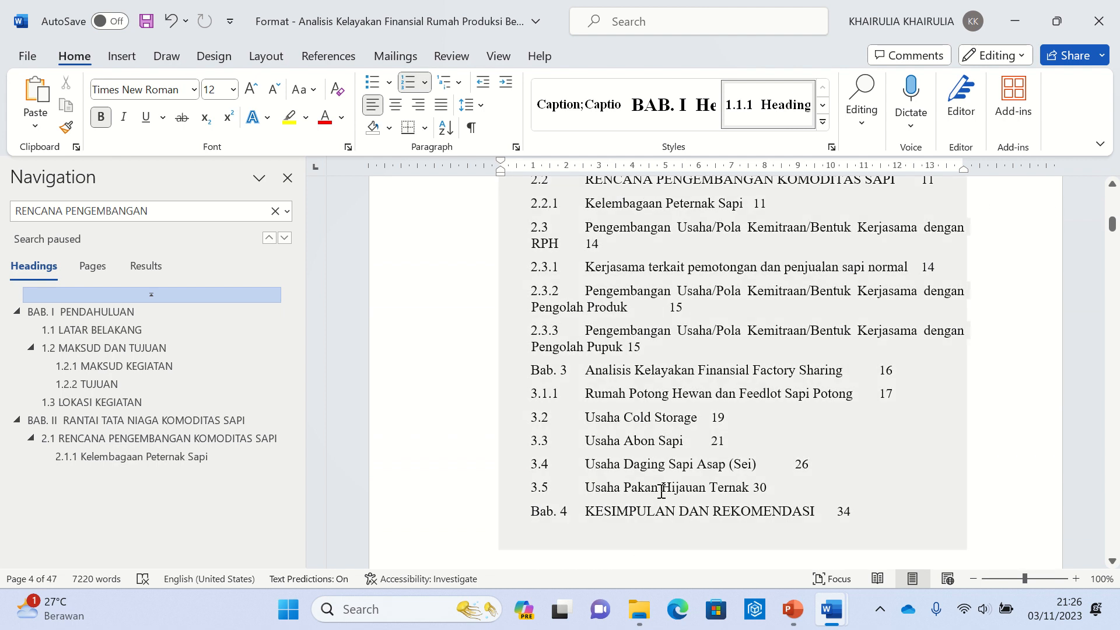
scroll(661, 492, down, 5)
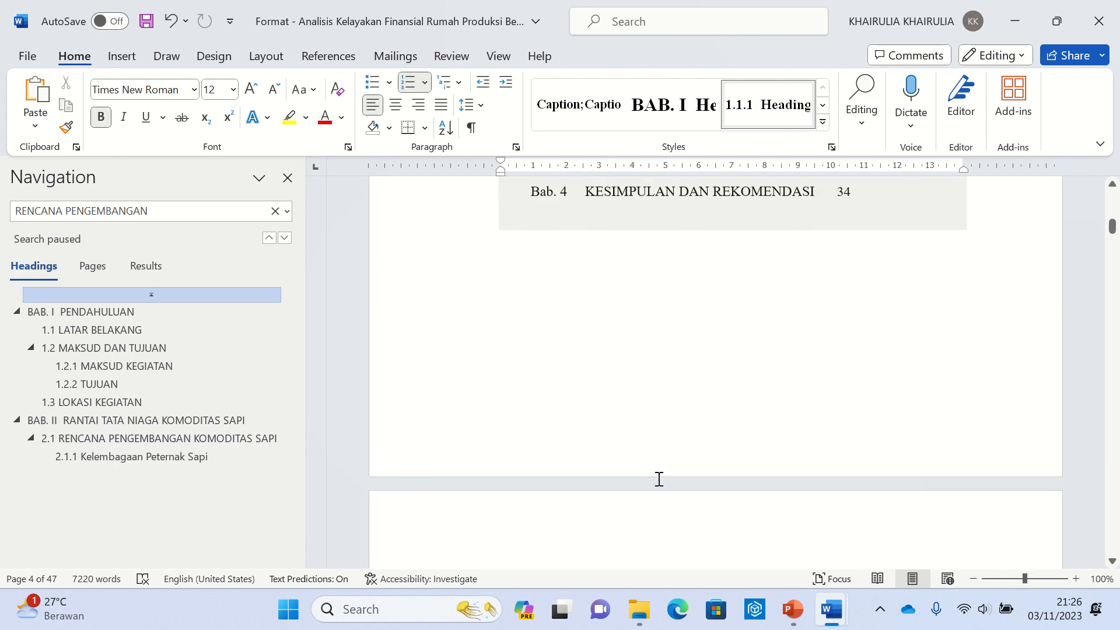
scroll(658, 479, down, 6)
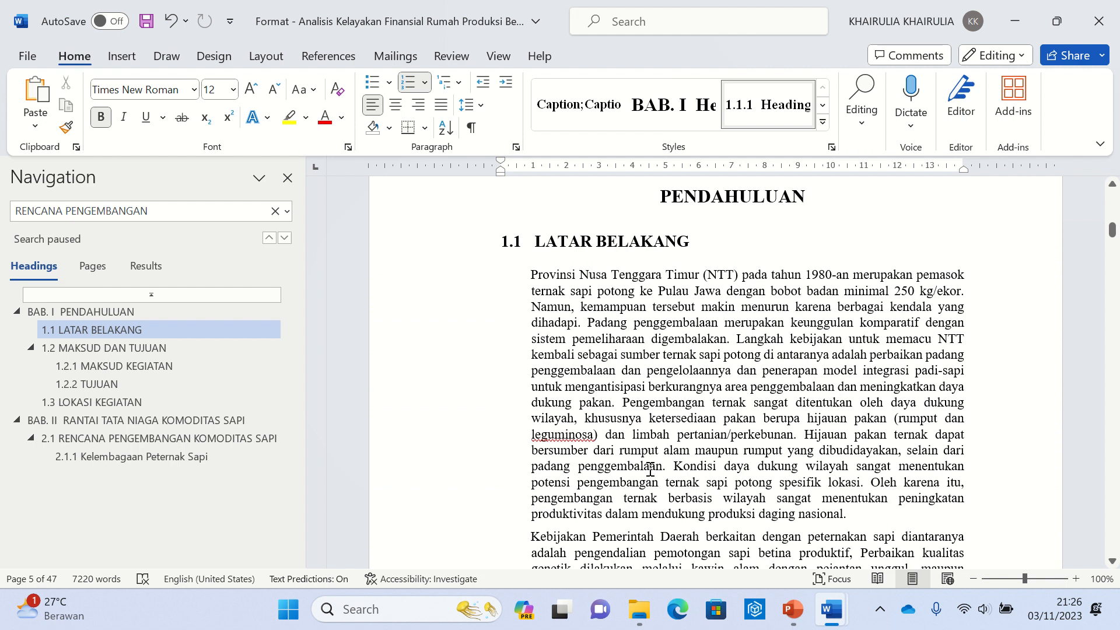
Remove the extra space between "intensif" and "dan" and accept the grammar correction "Melihat potensi" in the LATAR BELAKANG section
scroll(641, 473, down, 4)
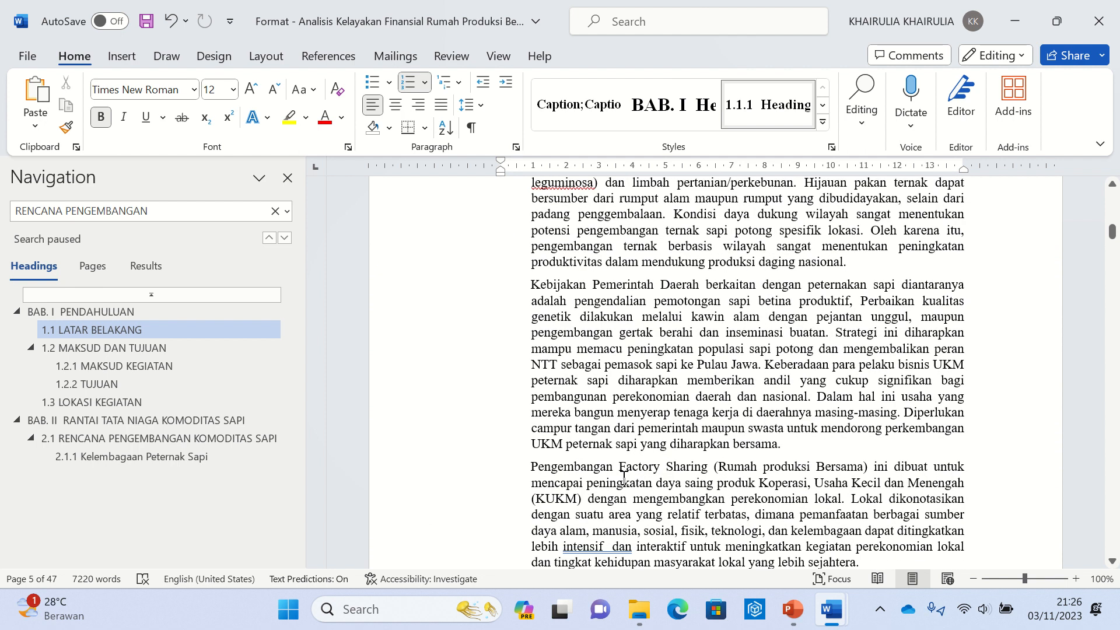
scroll(620, 476, down, 3)
scroll(607, 408, up, 3)
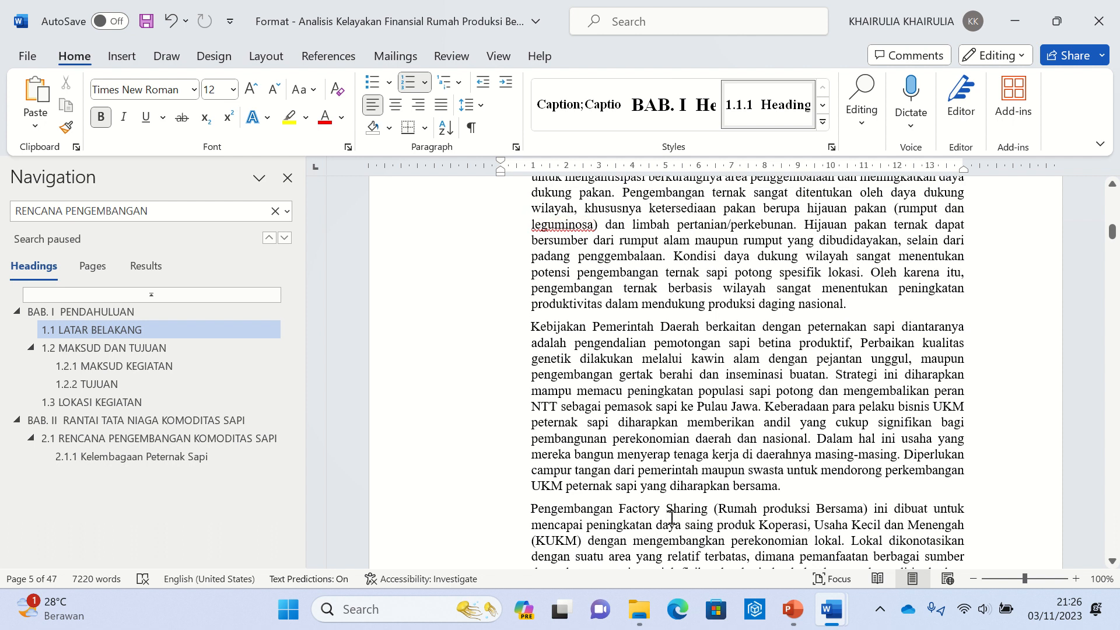
scroll(671, 519, down, 2)
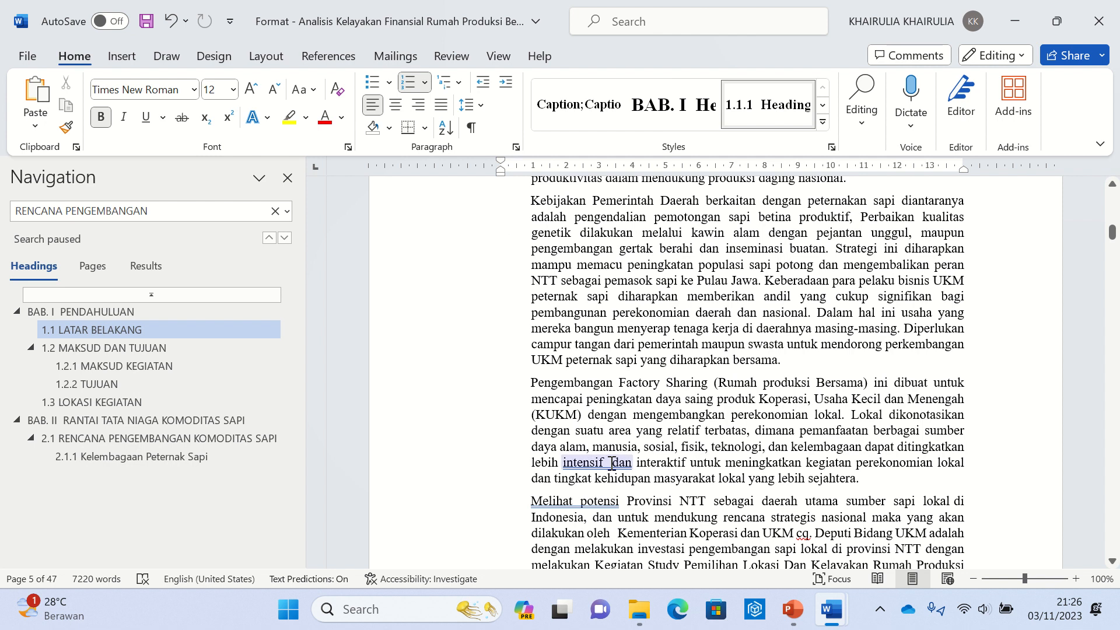
click(611, 463)
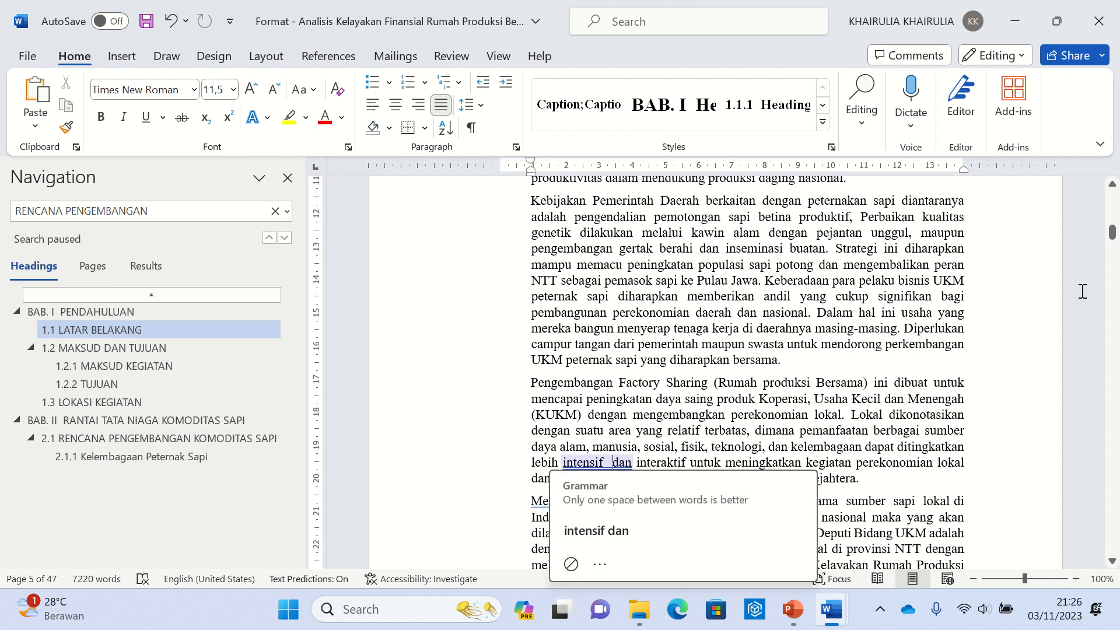
key(BackSpace)
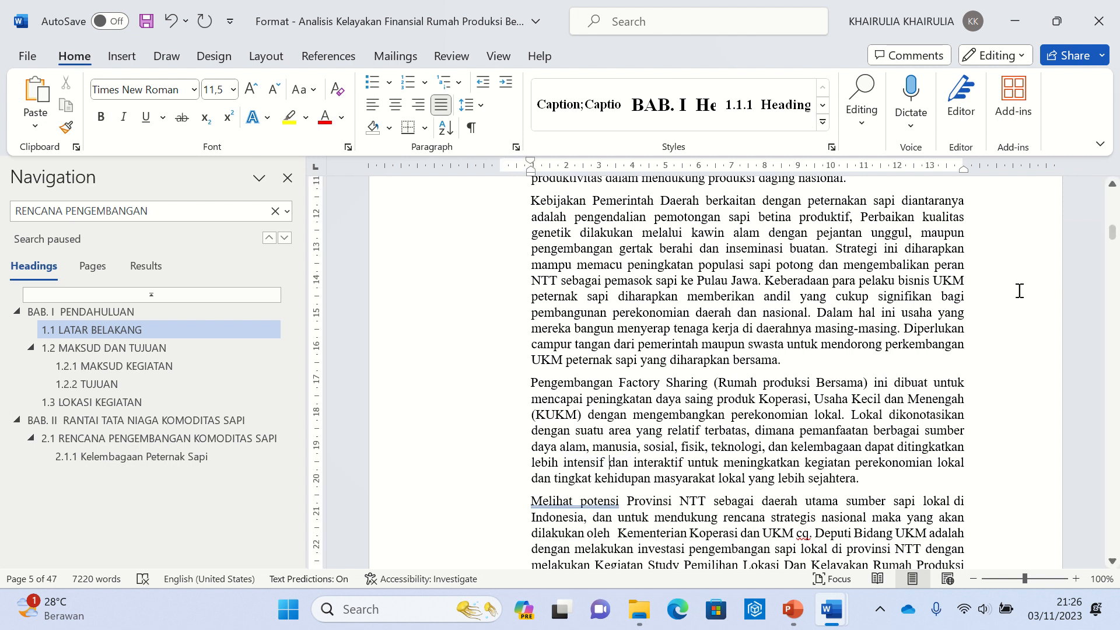
click(581, 506)
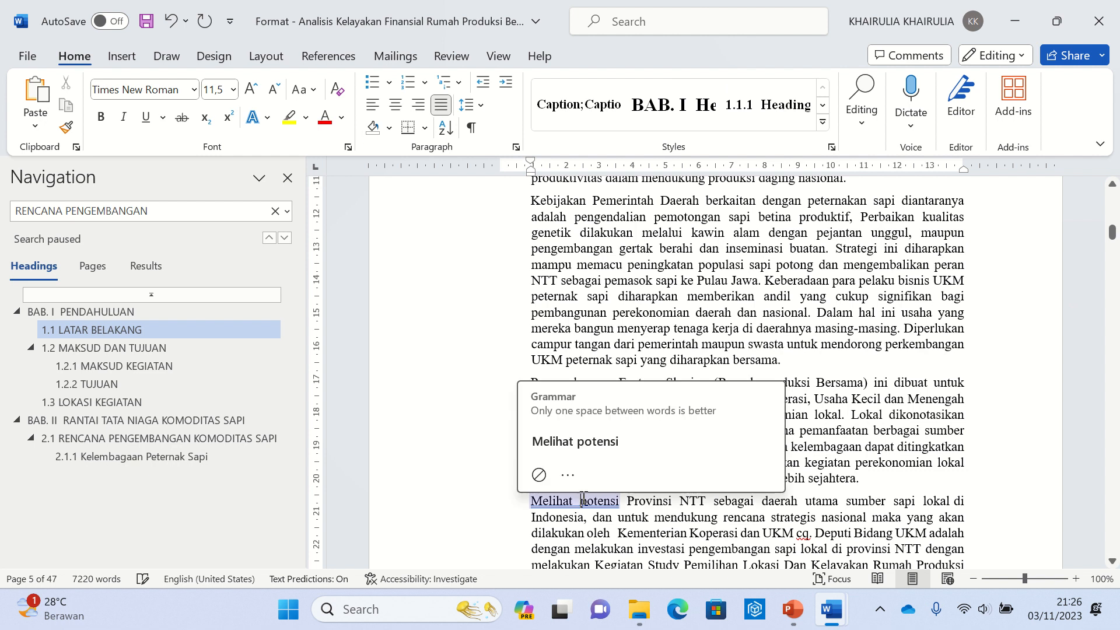
click(587, 444)
Replace the word "tersusunnya" with "menyusun" in the first sentence of the MAKSUD KEGIATAN subsection
scroll(928, 508, down, 2)
scroll(927, 508, down, 1)
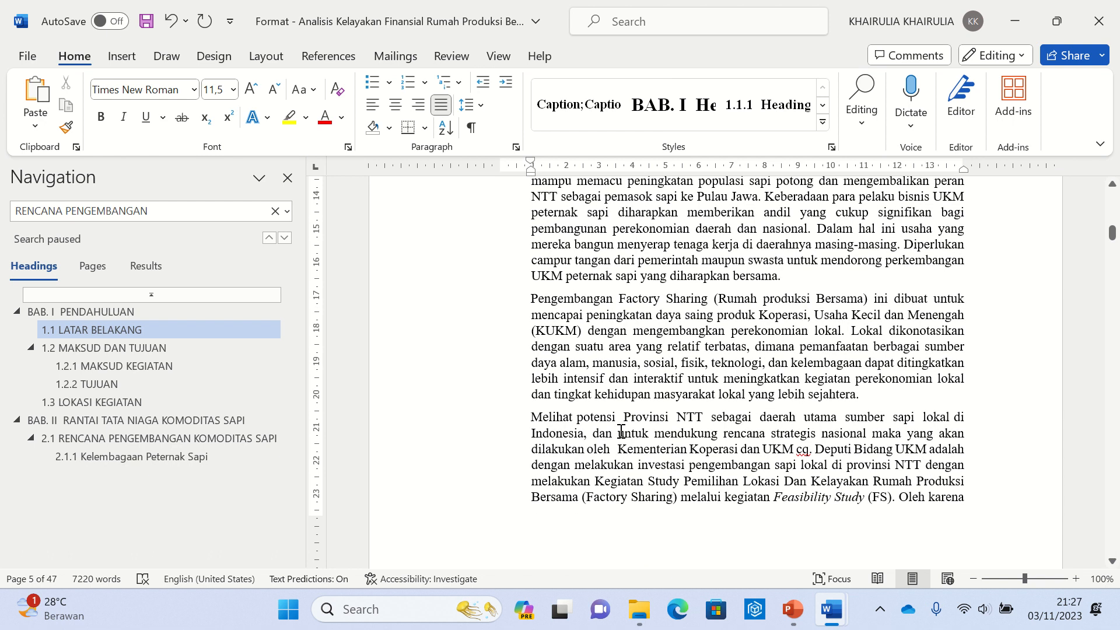
scroll(693, 493, down, 5)
scroll(693, 497, down, 3)
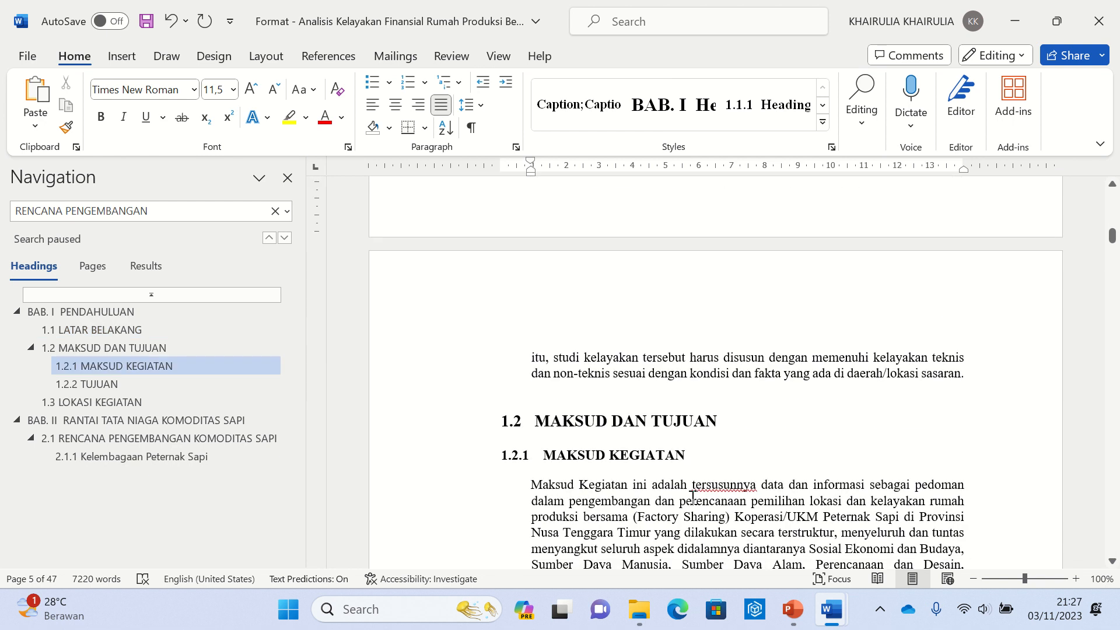
click(751, 493)
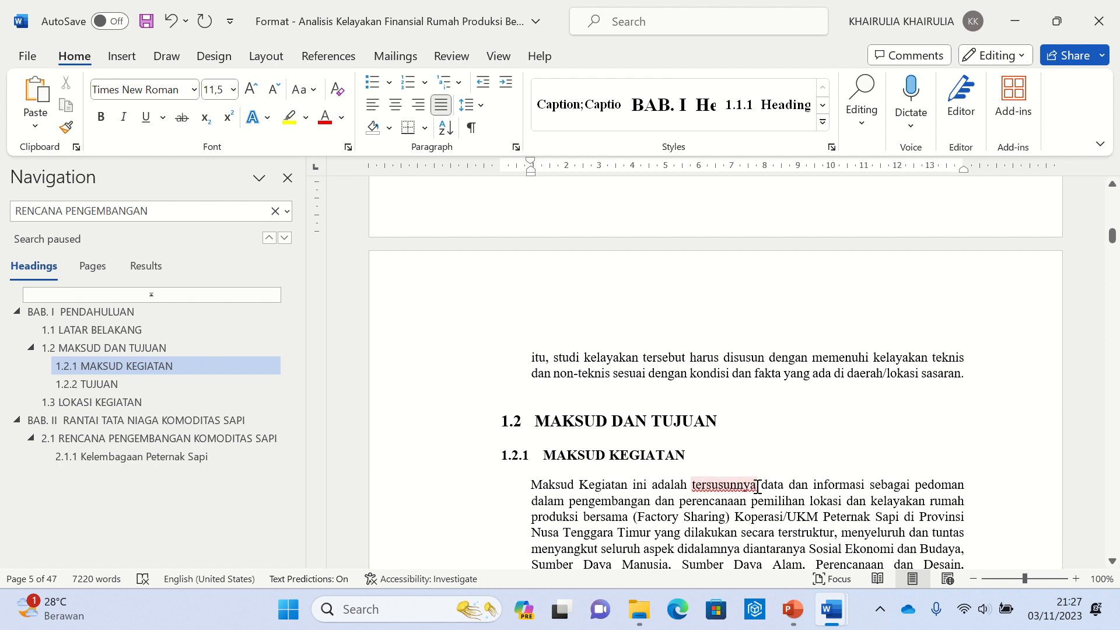
click(757, 486)
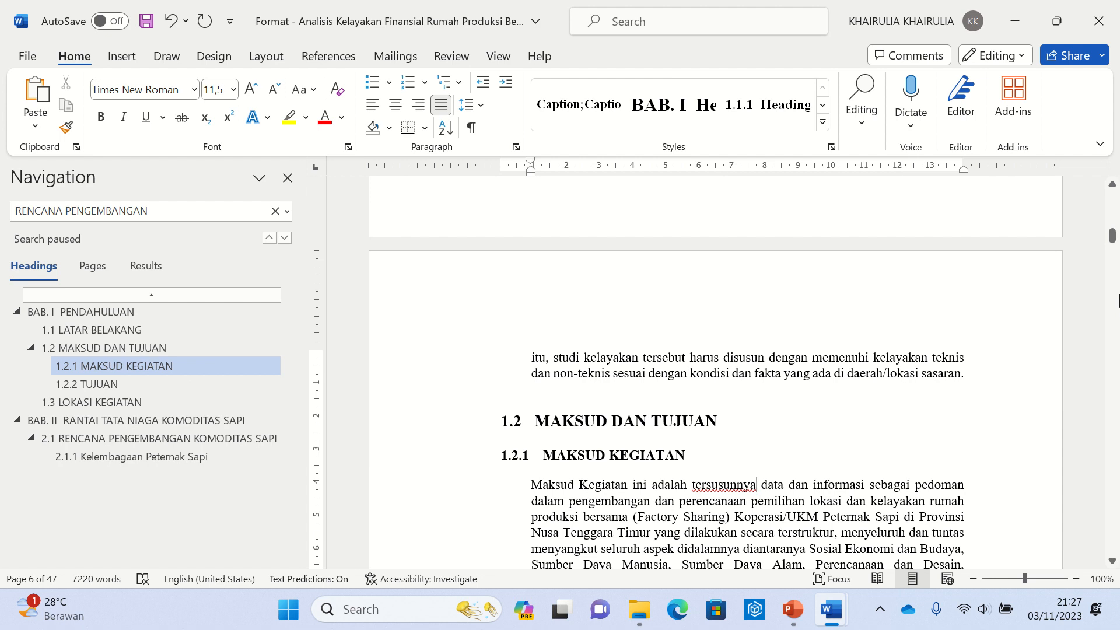
scroll(753, 484, down, 2)
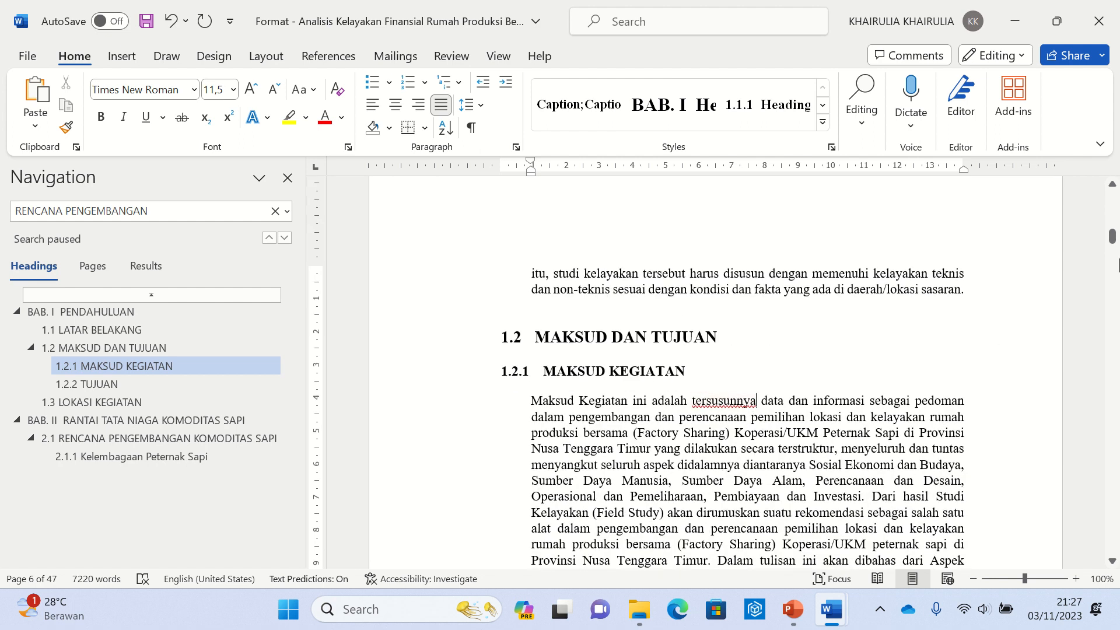
key(BackSpace)
key(BackSpace)
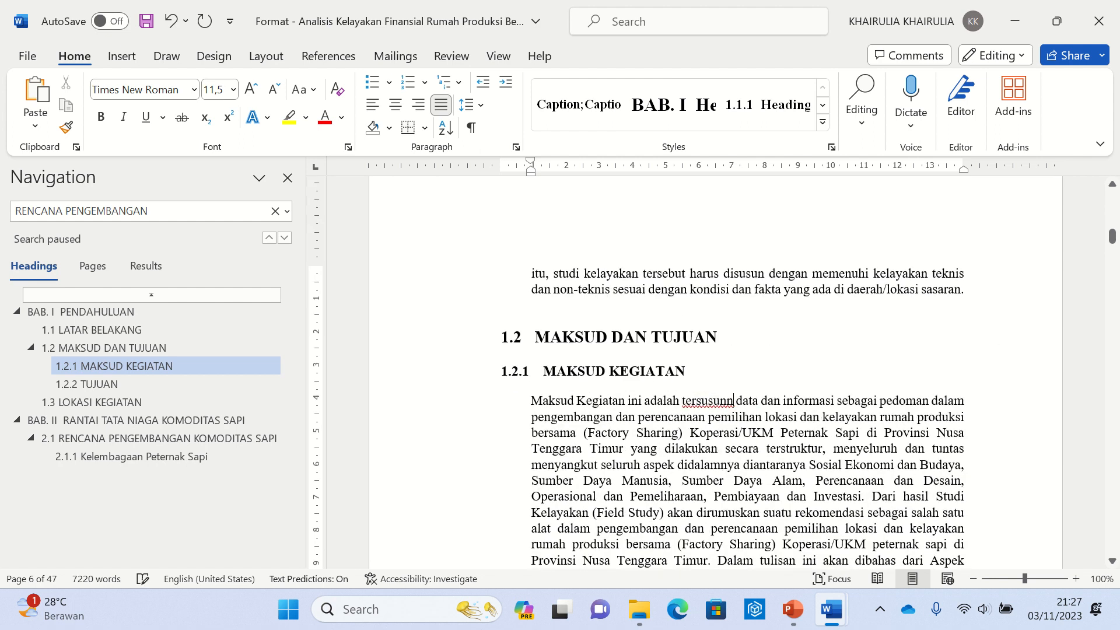
key(BackSpace)
key(BackSpace)
key(BackSpace)
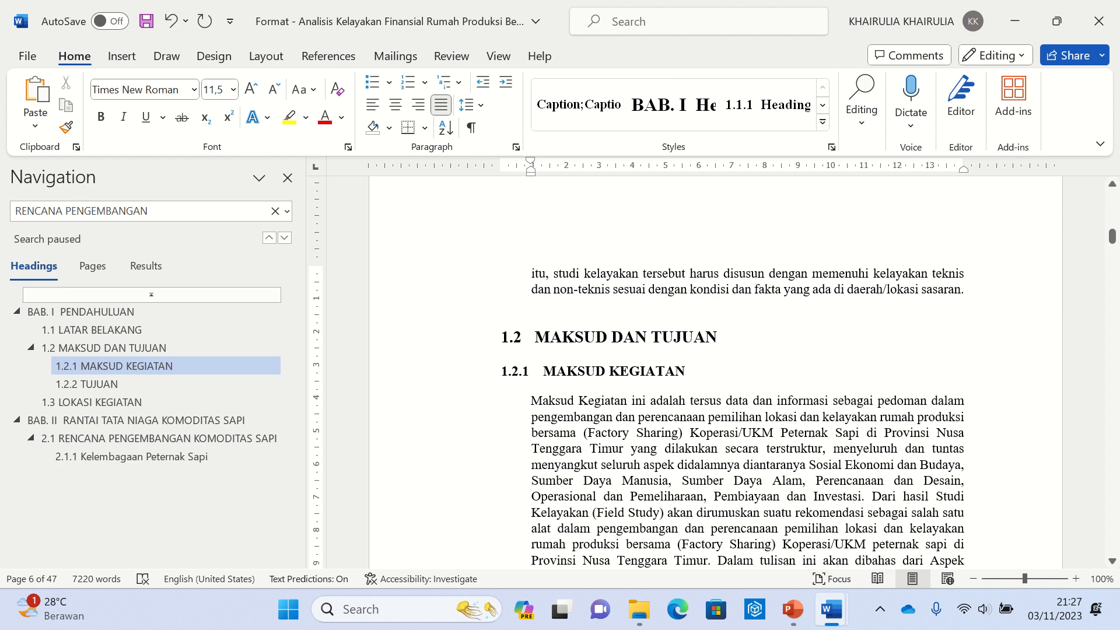
key(BackSpace)
key(BackSpace)
key(BackSpace)
key(BackSpace)
key(BackSpace)
key(BackSpace)
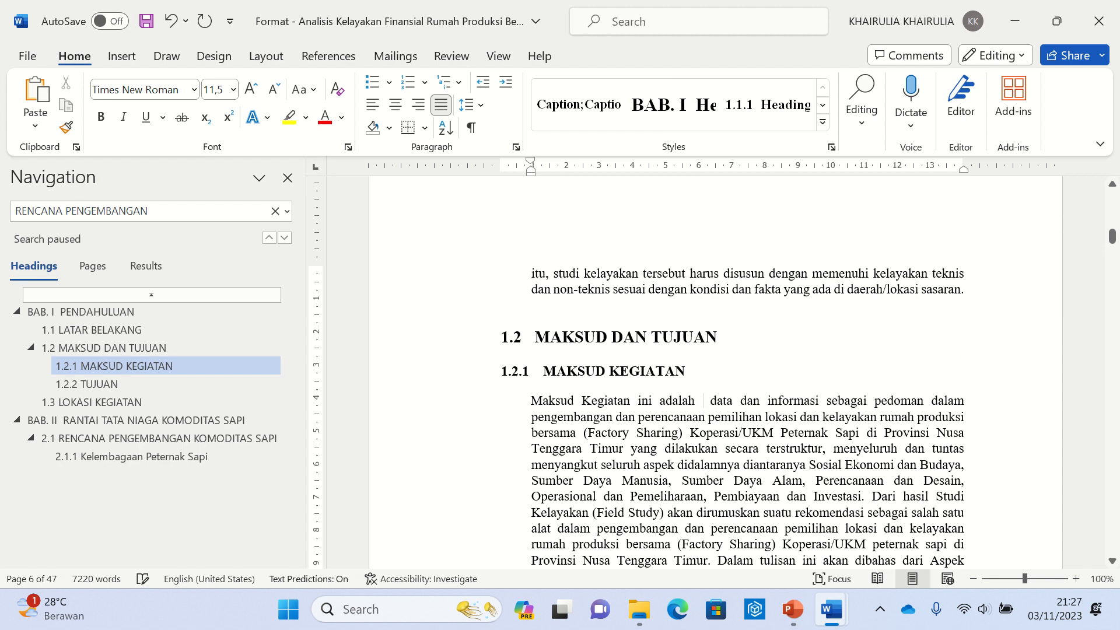
text(MEN)
key(BackSpace)
key(BackSpace)
key(BackSpace)
text(menyusun)
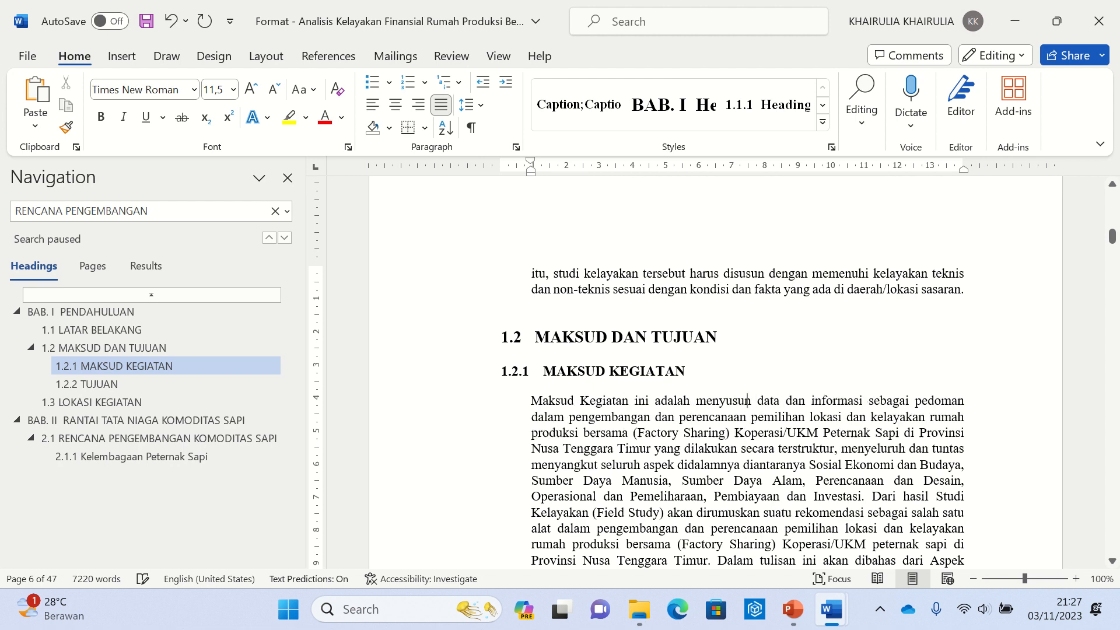
key(BackSpace)
text(n)
Review the pages from the MAKSUD KEGIATAN subsection through the cattle trade chain diagram to the list of marketing channels
scroll(875, 530, down, 2)
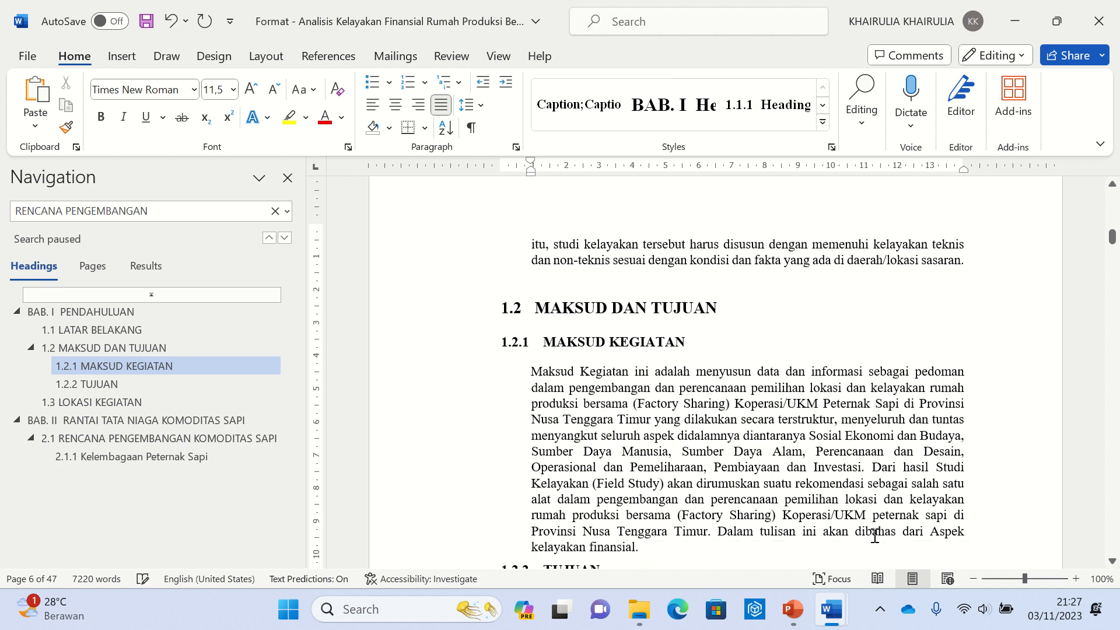
scroll(874, 535, down, 9)
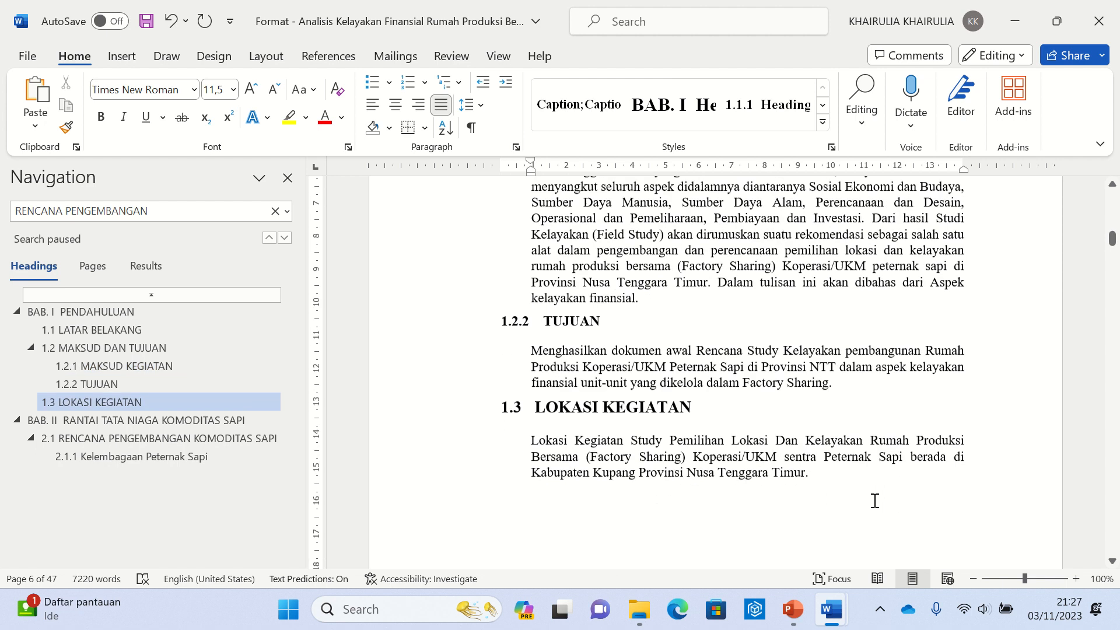
scroll(875, 500, up, 1)
scroll(875, 501, down, 10)
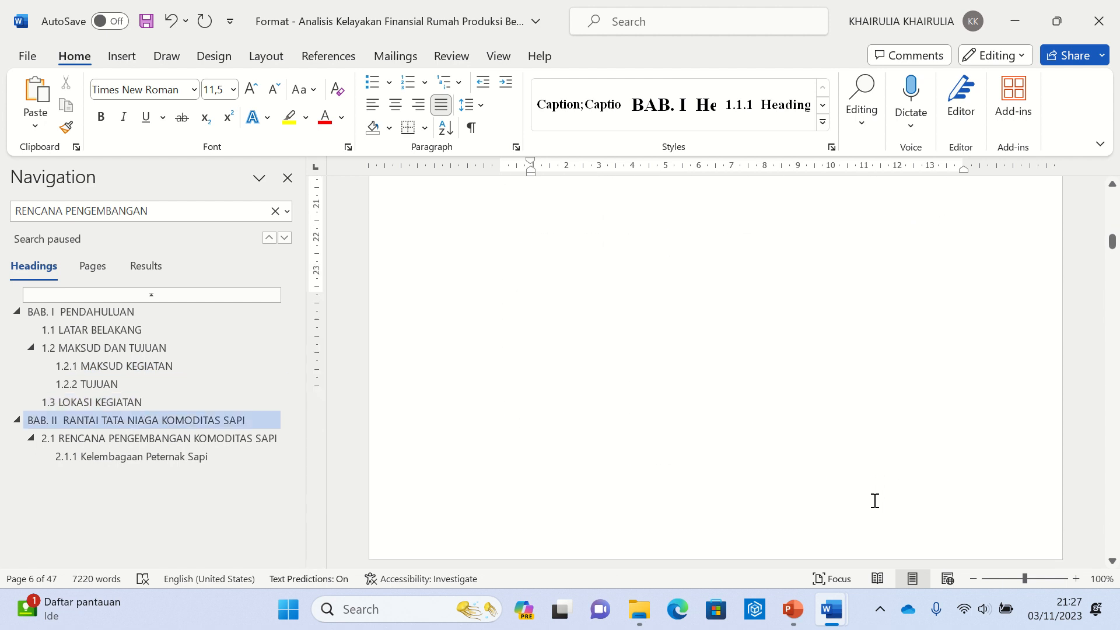
scroll(875, 501, down, 5)
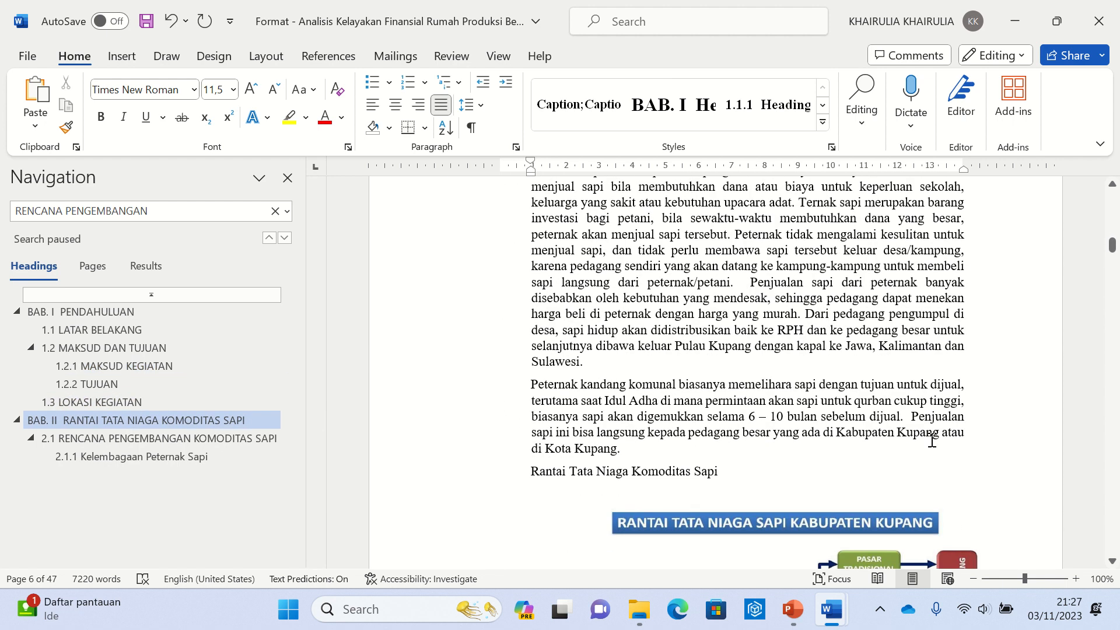
scroll(932, 441, down, 11)
scroll(928, 449, up, 9)
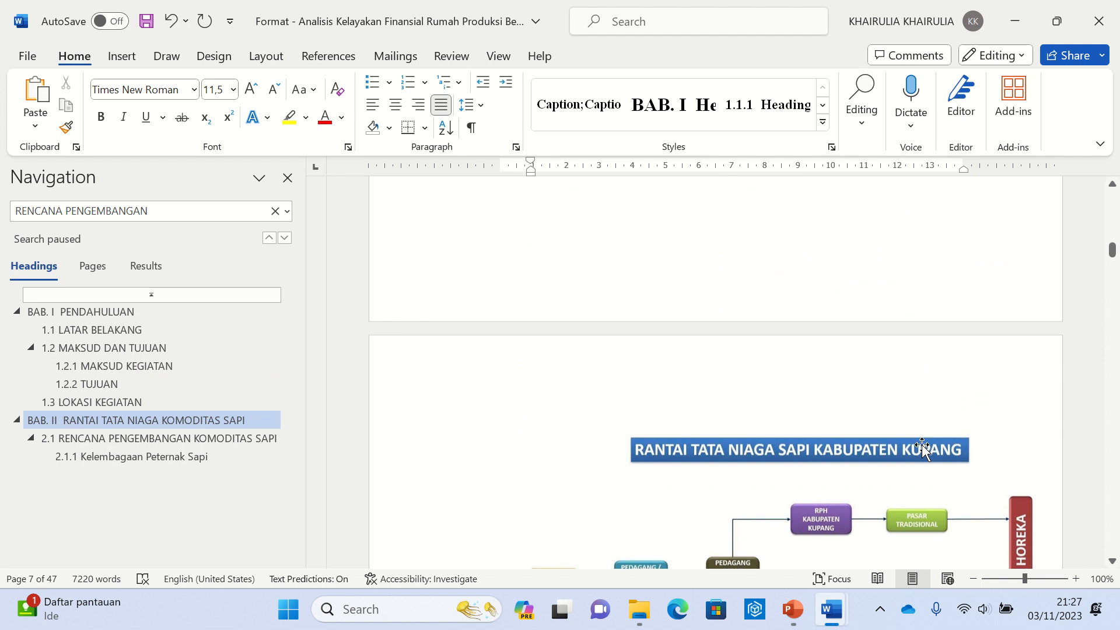
scroll(926, 451, down, 7)
scroll(774, 524, down, 6)
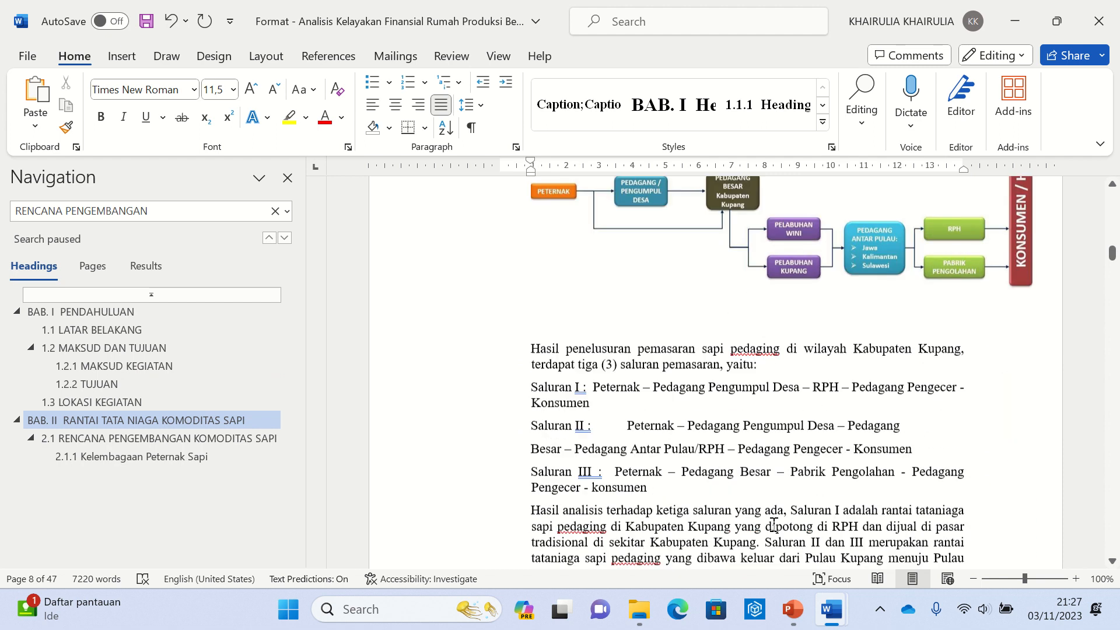
Add the flagged word "pedaging" in the marketing channel analysis paragraph to the spelling dictionary
scroll(667, 519, down, 4)
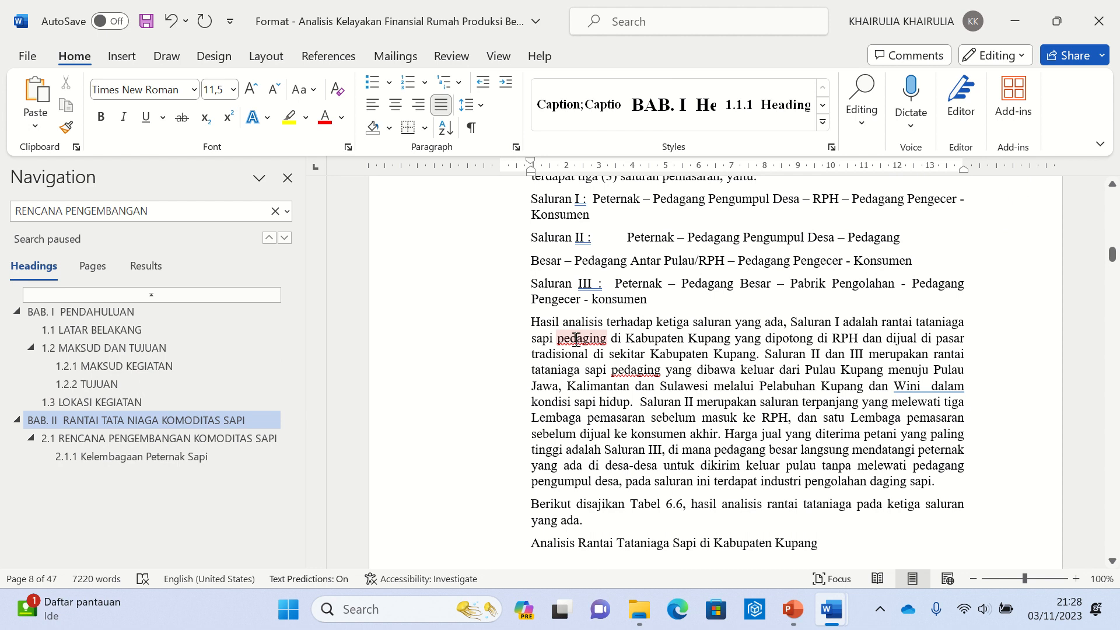
right_click(575, 338)
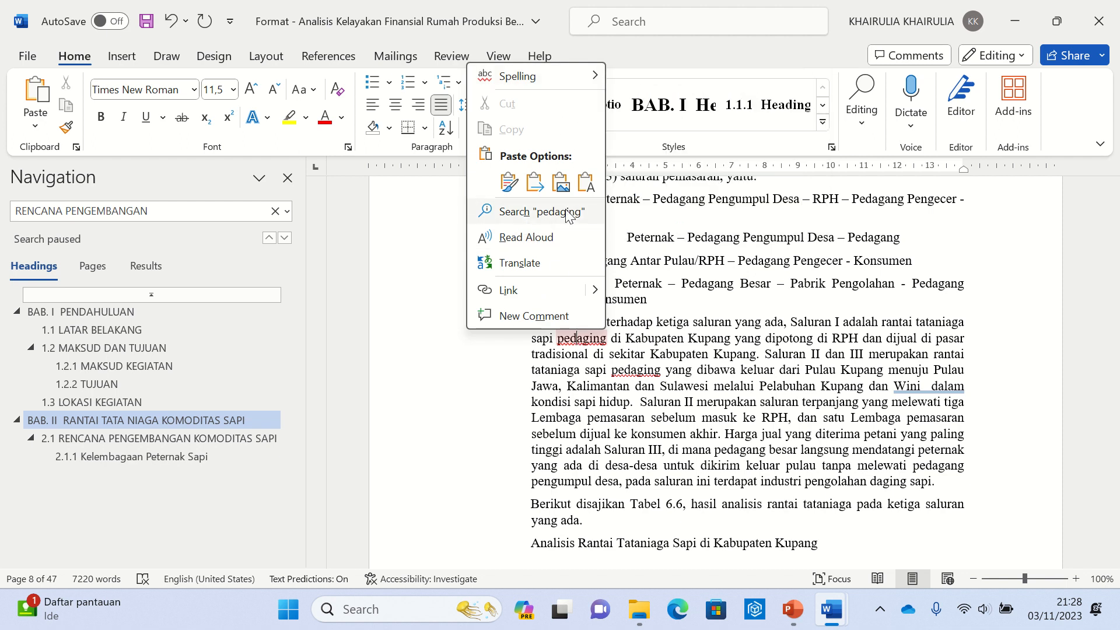
click(595, 343)
right_click(595, 344)
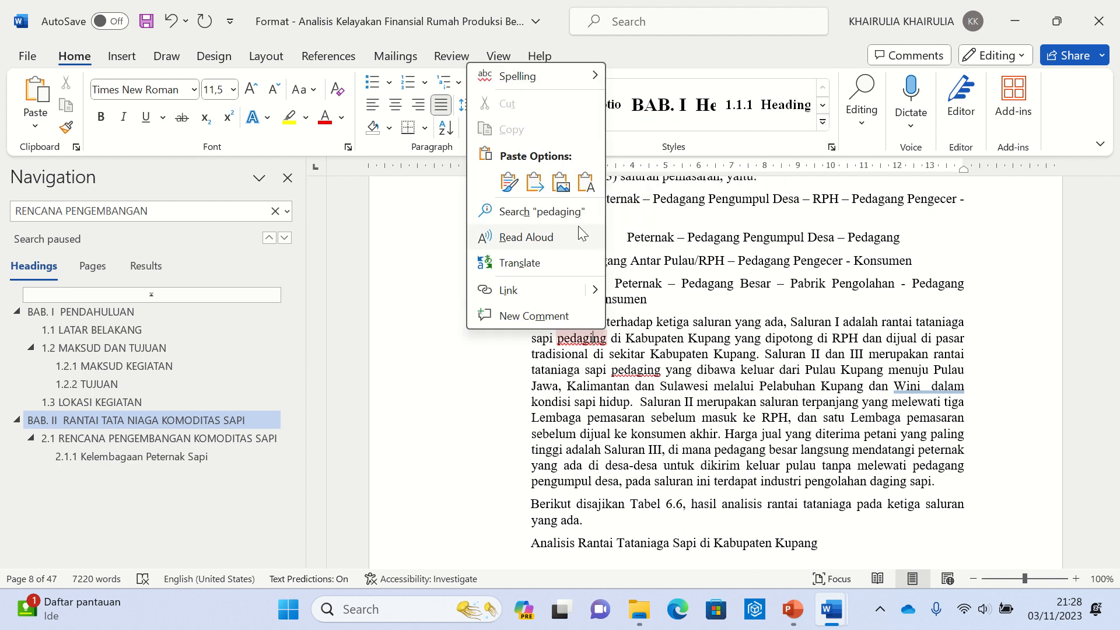
mouse_move(531, 82)
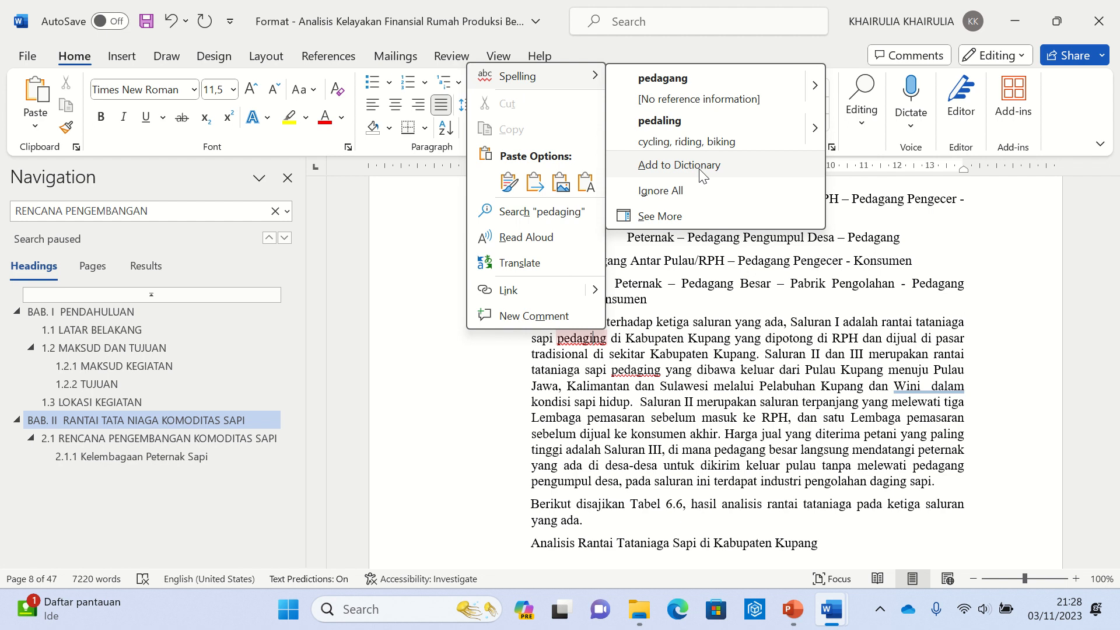
click(679, 165)
Accept the grammar correction "Wini dalam" to remove the double space in the marketing channel analysis paragraph
scroll(927, 349, down, 1)
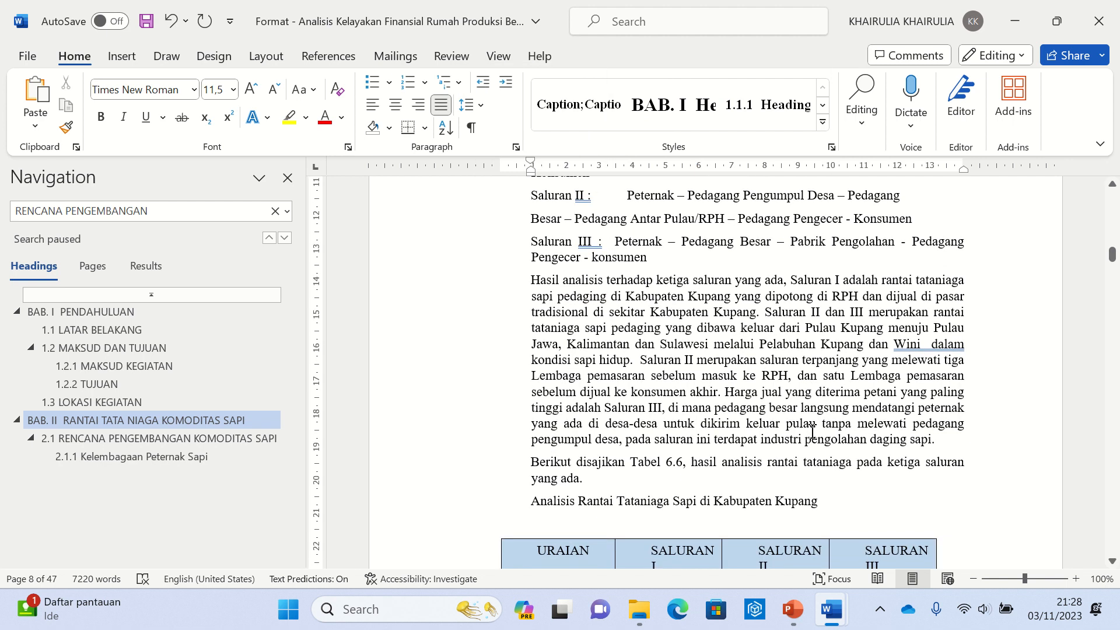
click(931, 345)
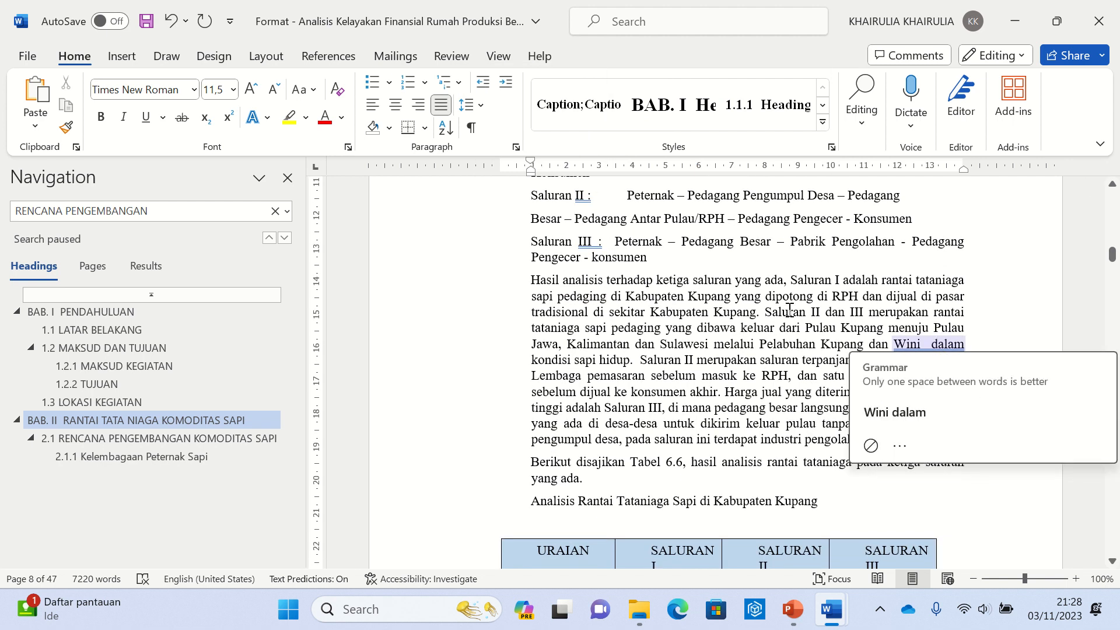
click(940, 411)
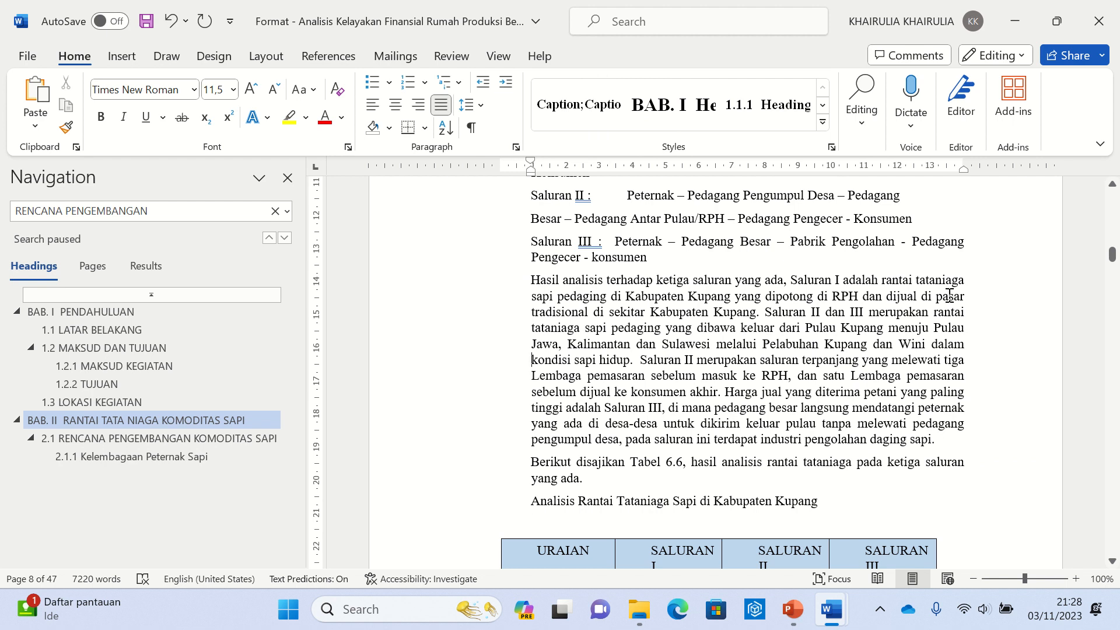
Add the flagged word "puskeswan" in the Kelembagaan Peternak Sapi subsection to the spelling dictionary
scroll(927, 373, down, 4)
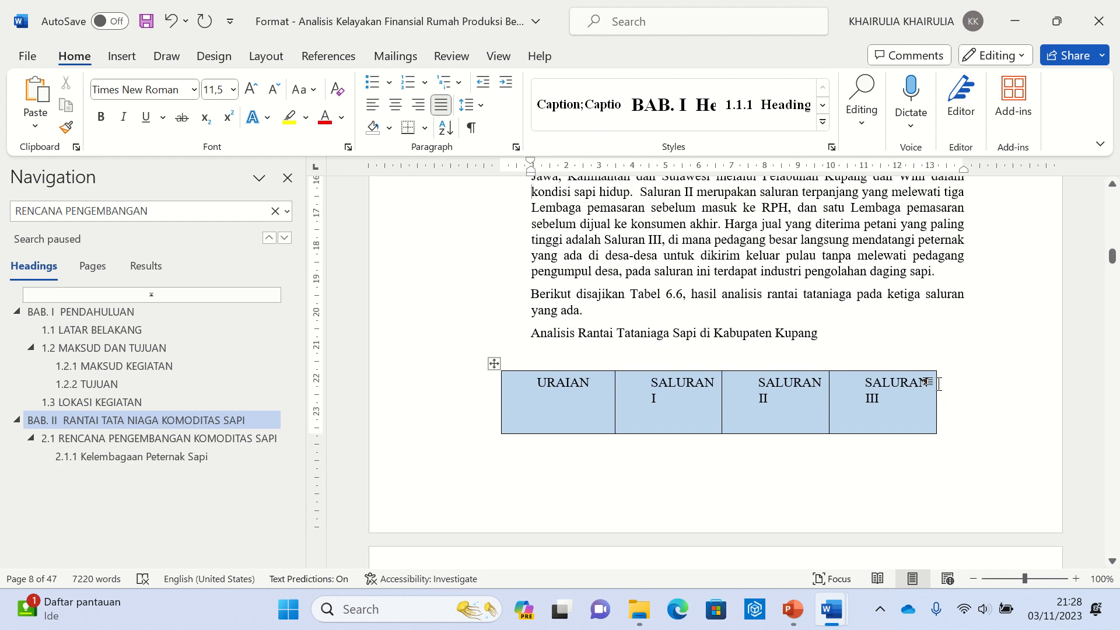
scroll(932, 386, down, 2)
scroll(936, 385, down, 20)
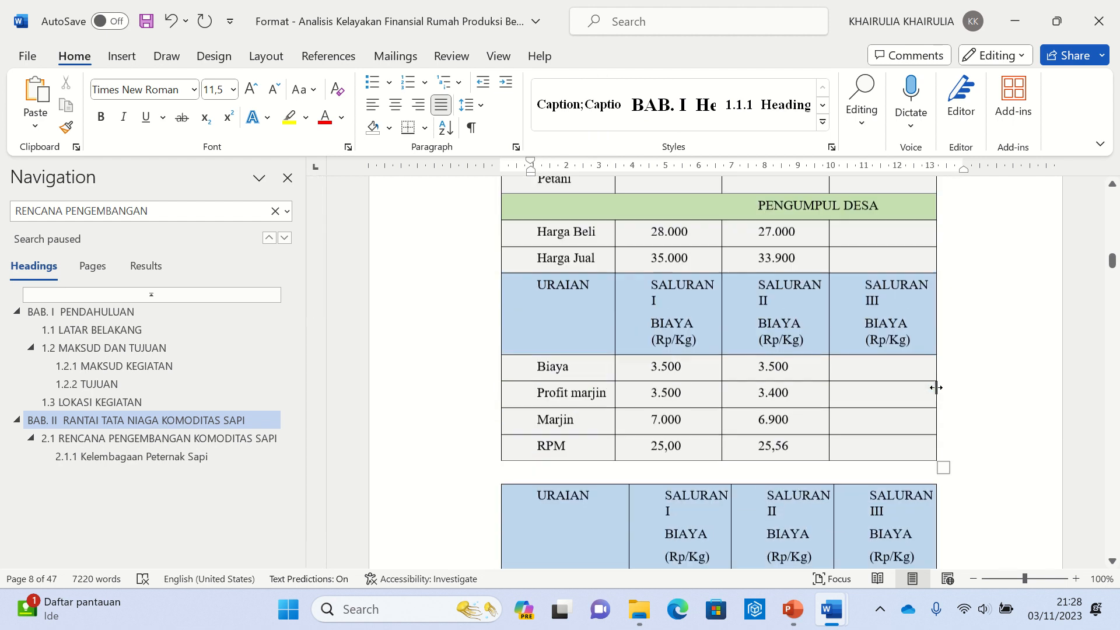
scroll(936, 388, down, 15)
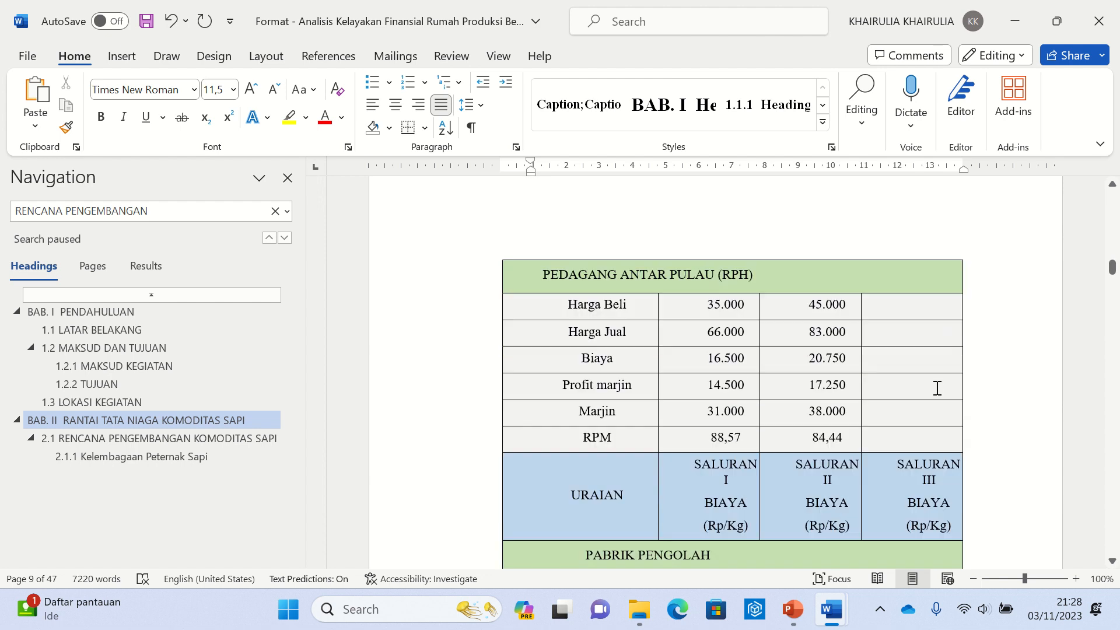
scroll(937, 388, down, 15)
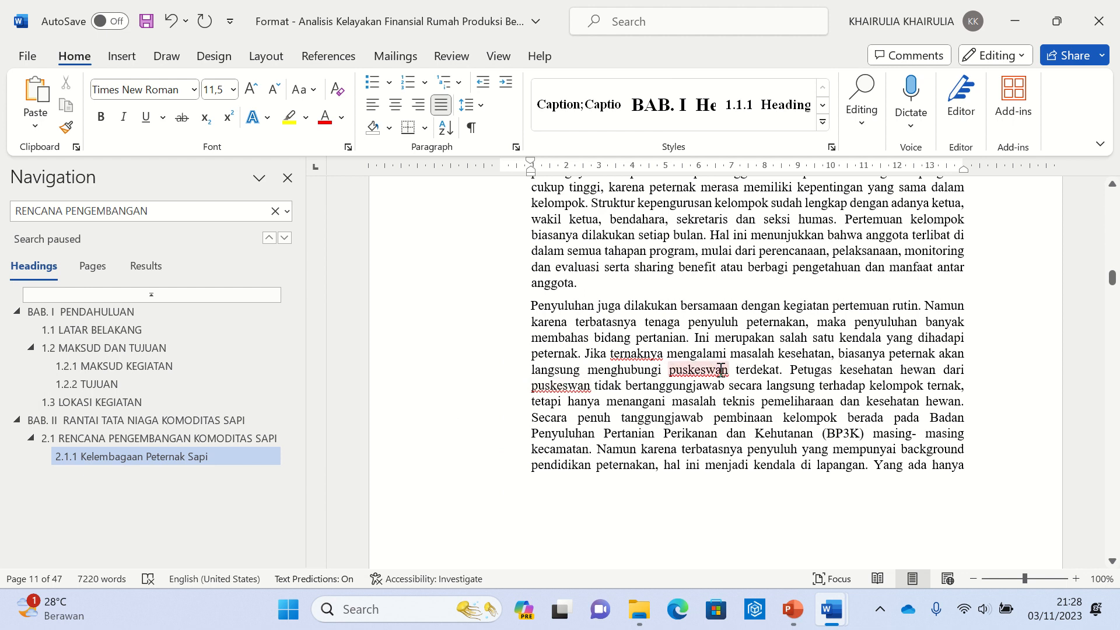
right_click(689, 369)
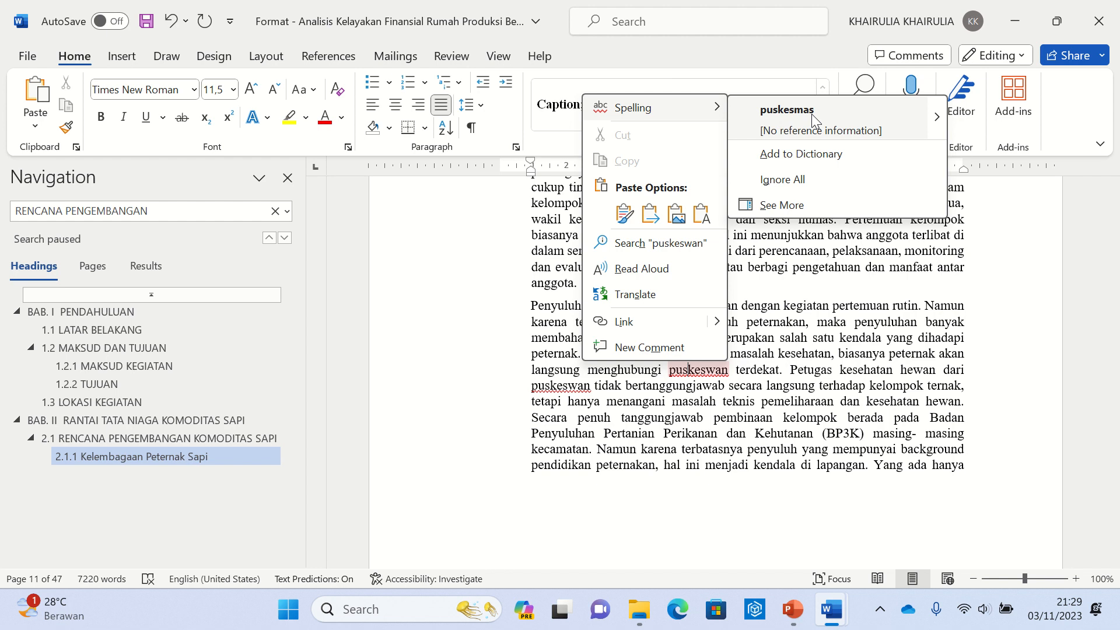
click(835, 159)
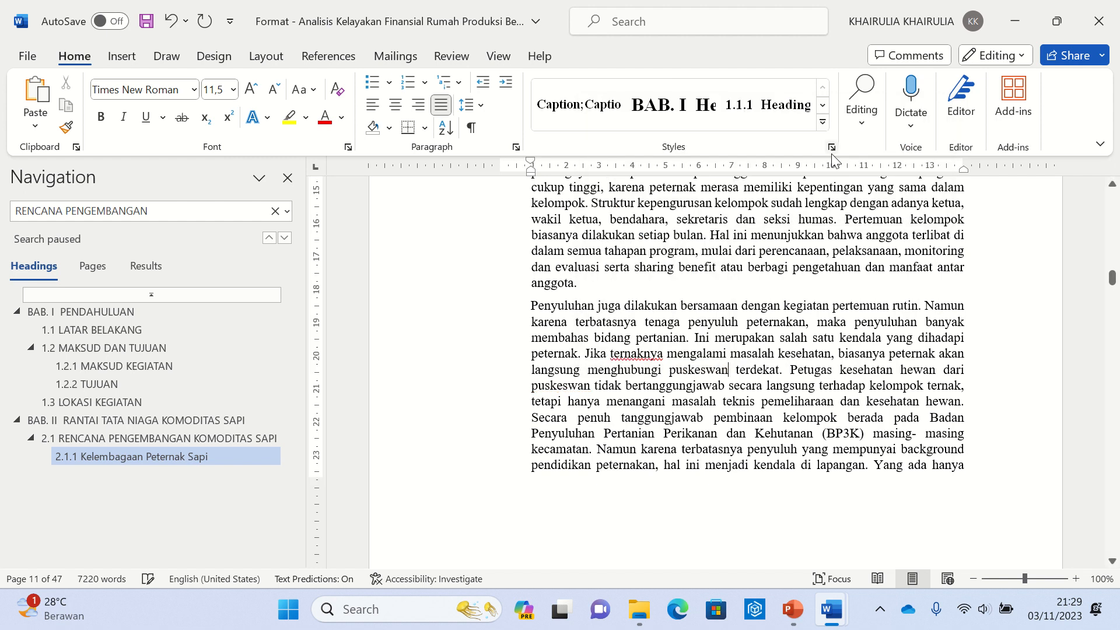
Review the Kelembagaan Peternak Sapi text and the formatted pages from the DAFTAR ISI to the cattle trade chain diagram
scroll(726, 474, down, 5)
scroll(727, 474, down, 7)
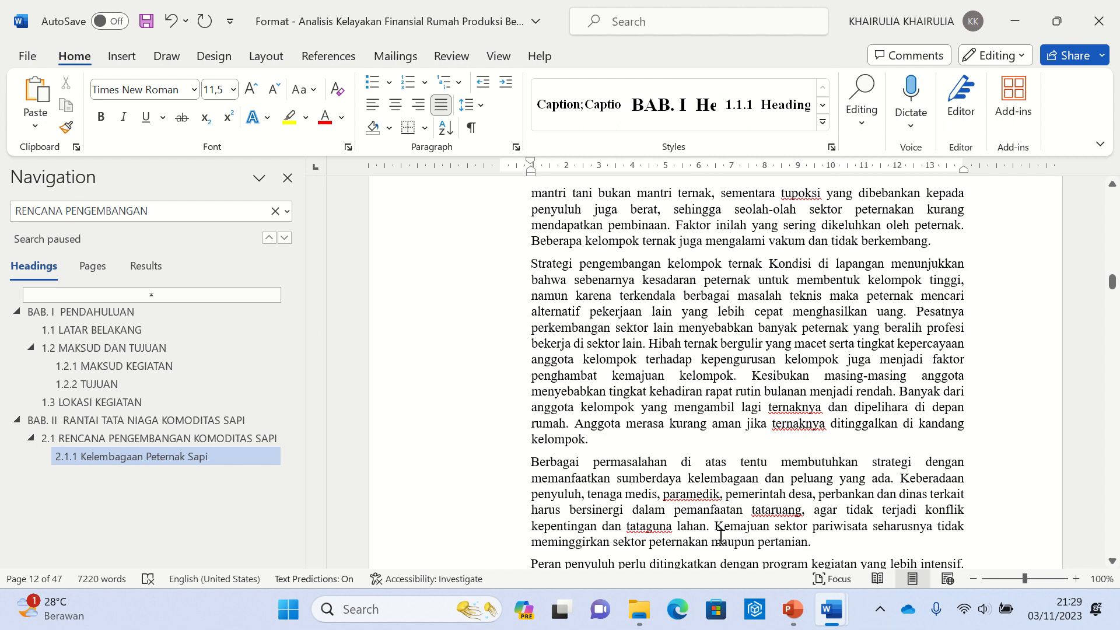
scroll(726, 531, down, 3)
scroll(731, 454, up, 12)
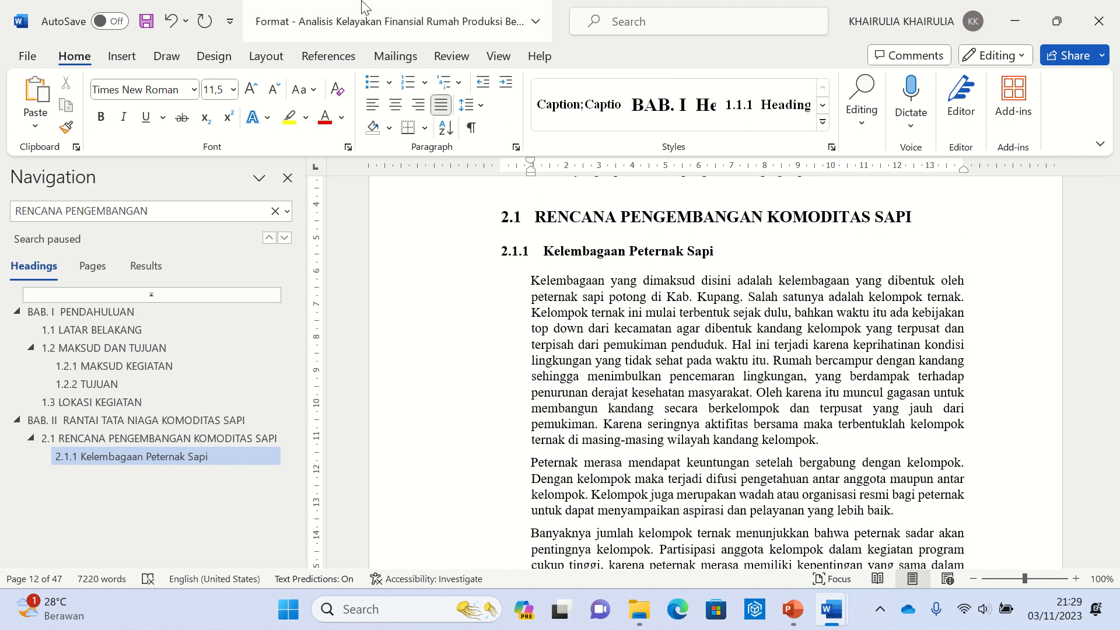
click(442, 32)
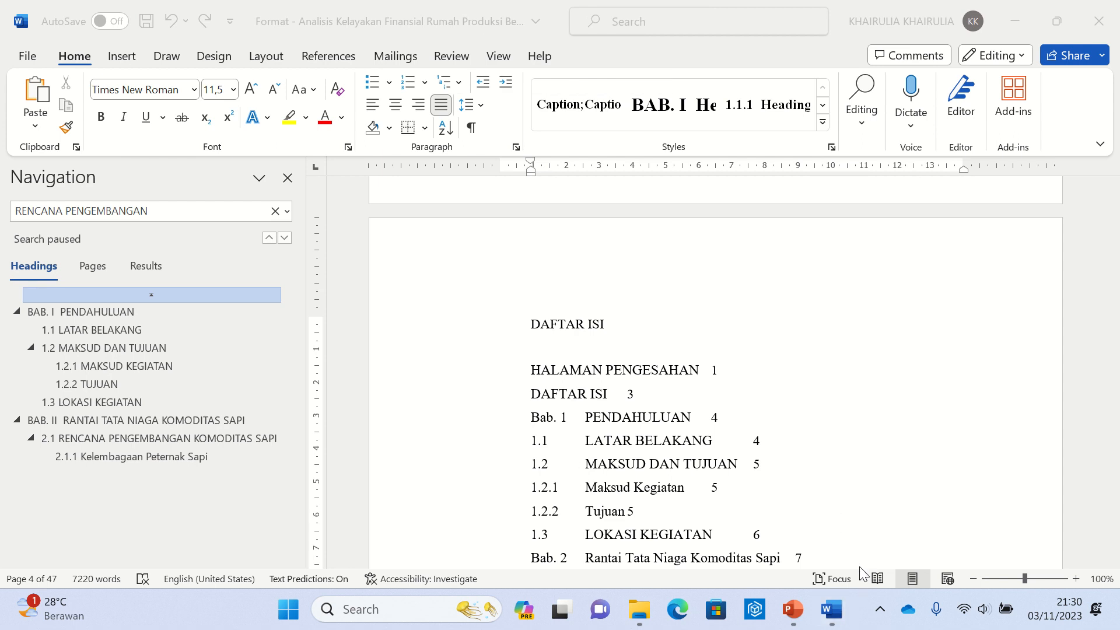
scroll(627, 431, down, 2)
scroll(627, 432, down, 10)
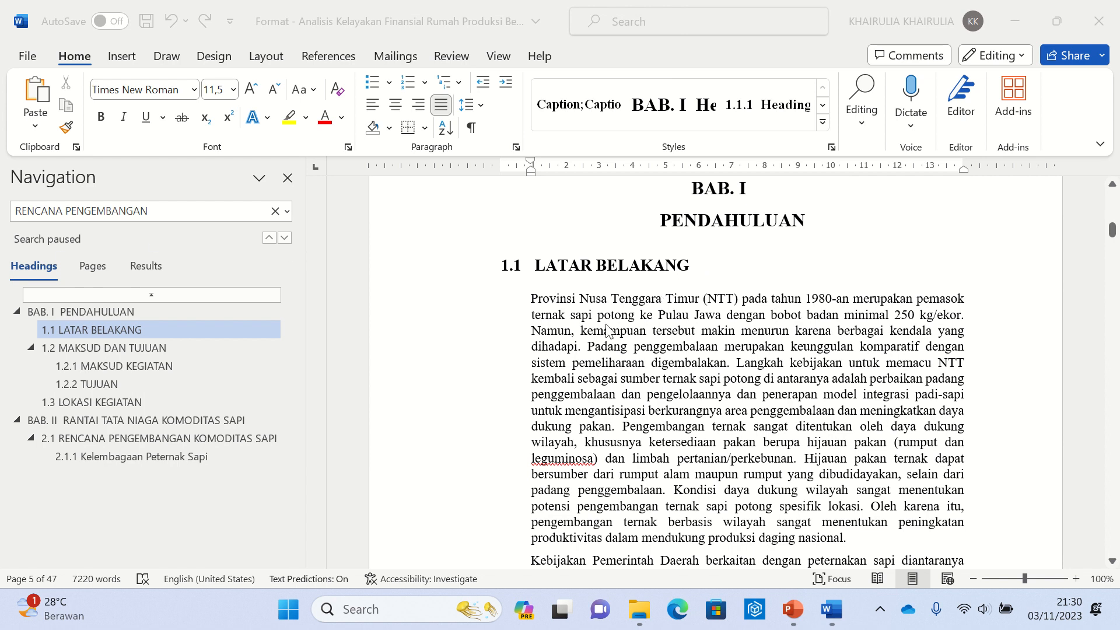
scroll(705, 371, up, 1)
scroll(741, 379, up, 1)
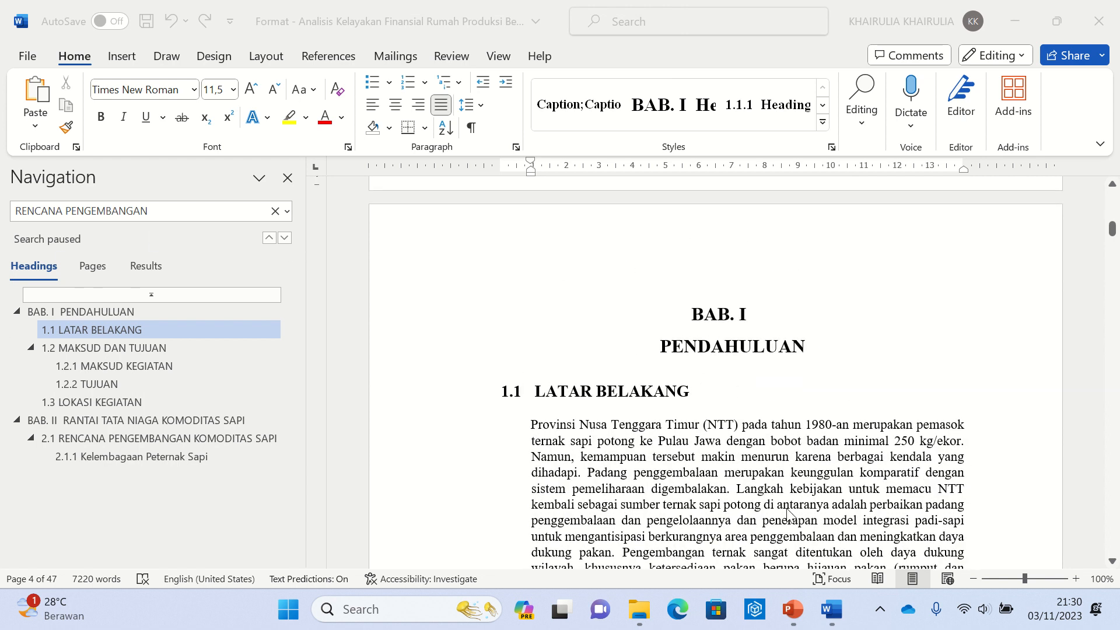
scroll(793, 528, down, 5)
scroll(793, 528, down, 15)
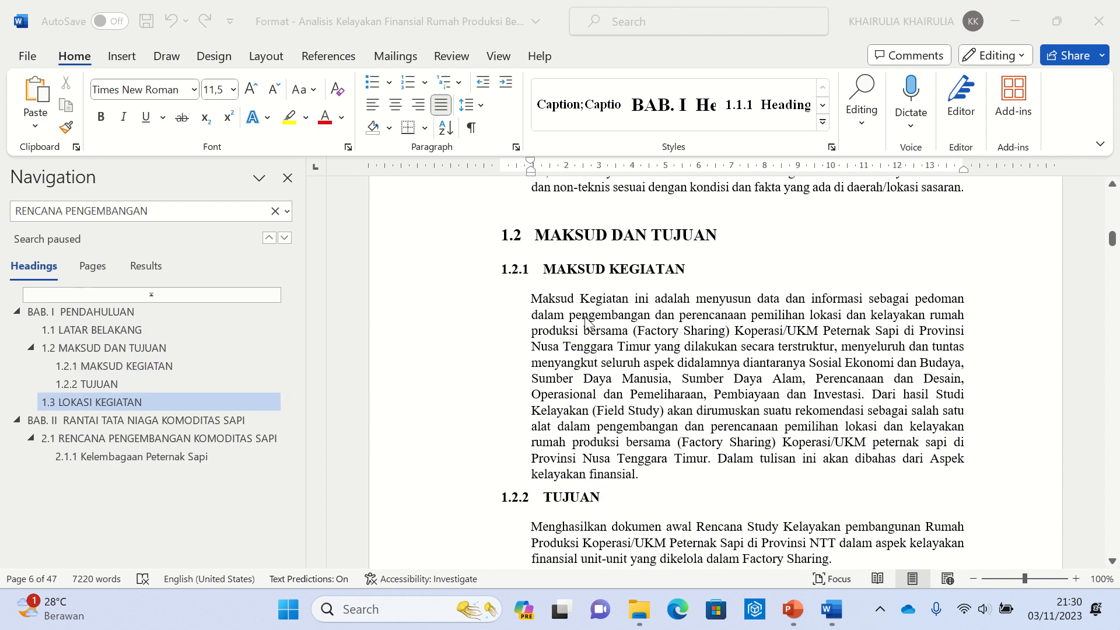
scroll(671, 428, down, 6)
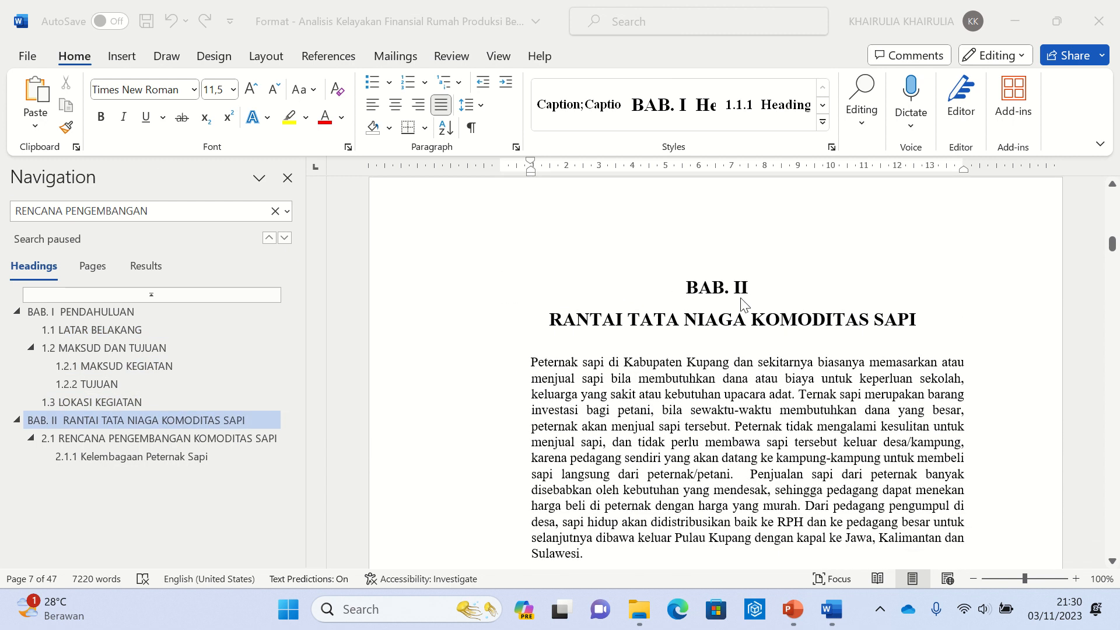
scroll(741, 301, up, 1)
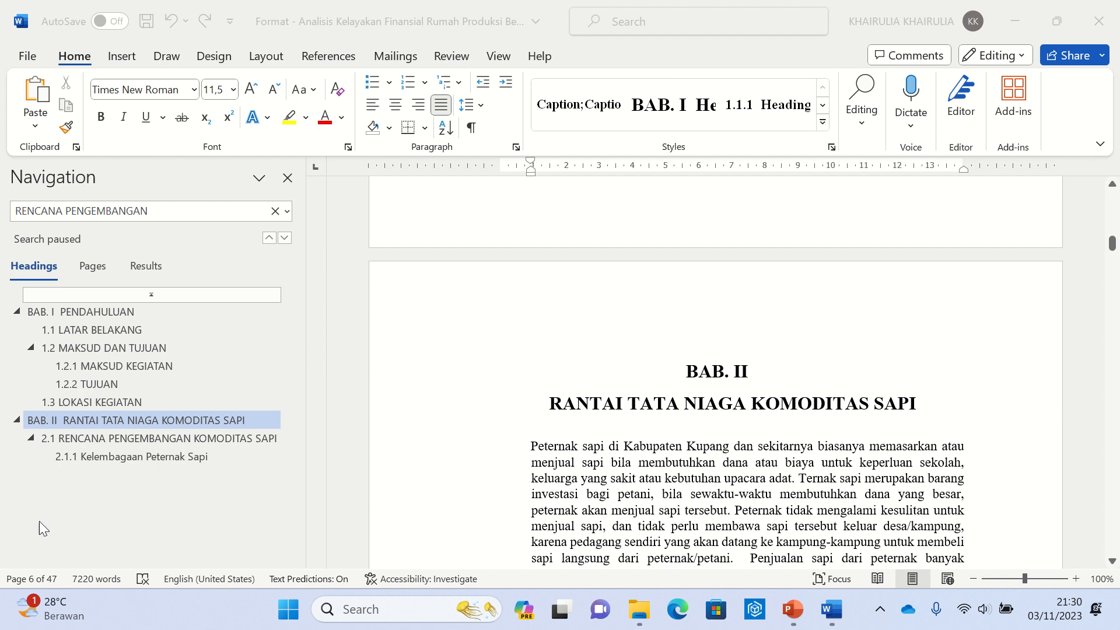
scroll(706, 531, down, 8)
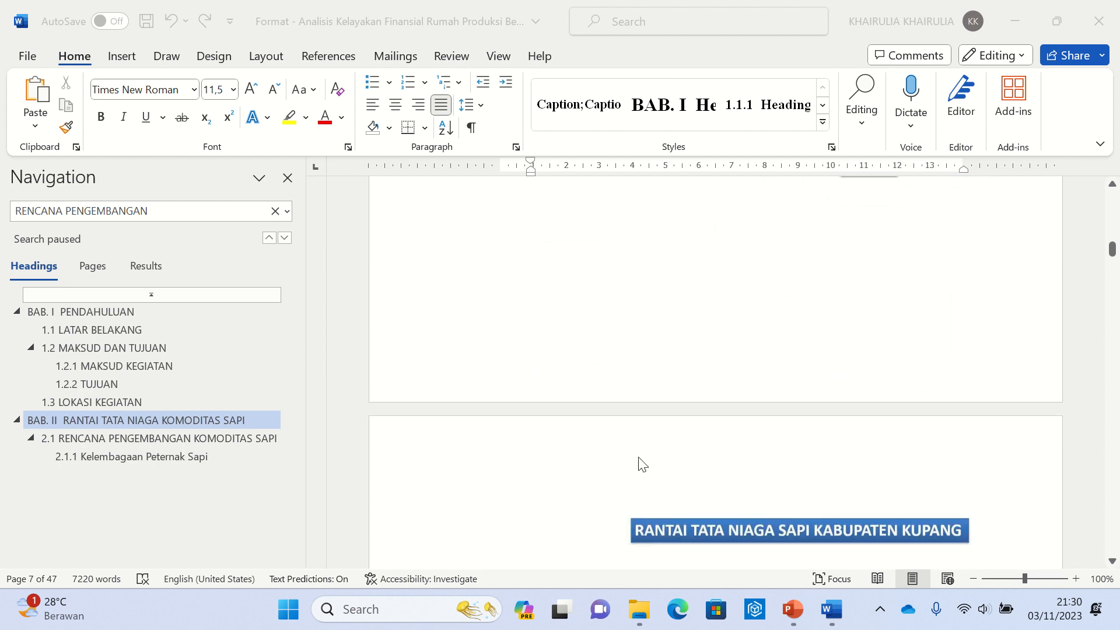
click(660, 469)
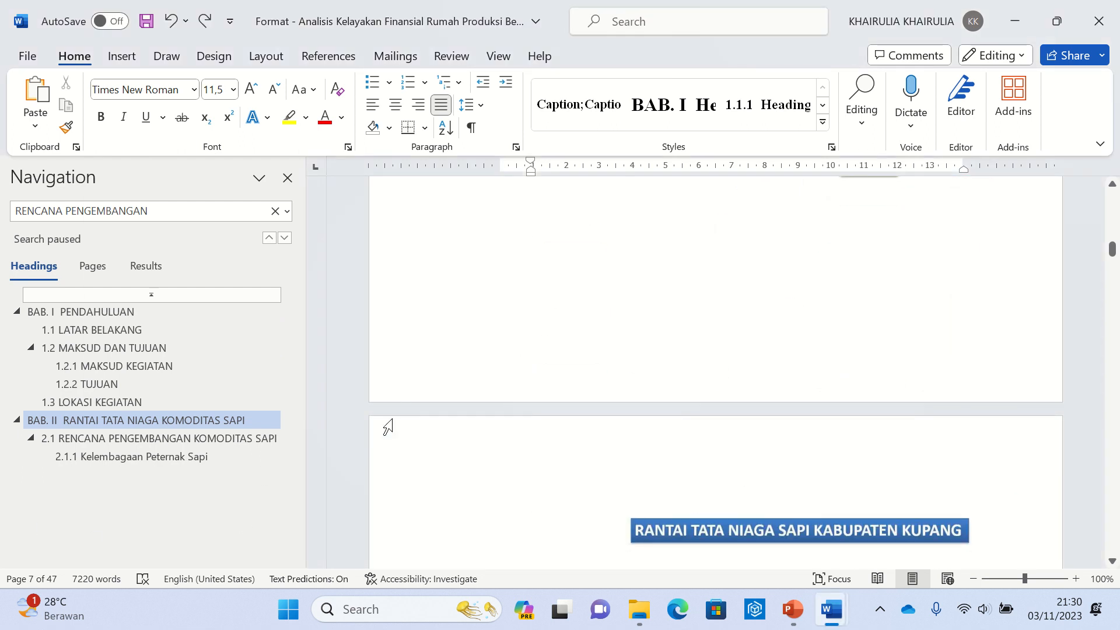
scroll(787, 435, up, 1)
scroll(789, 457, down, 5)
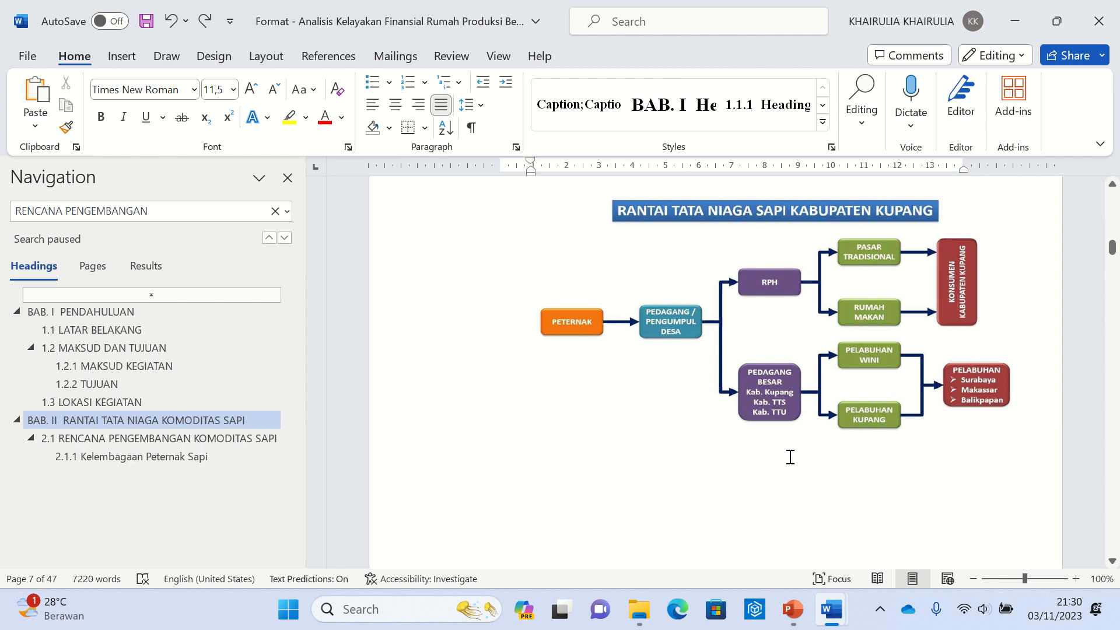
Check the Bab. 3 title in the table of contents of the original report, and return to the Format document
key(alt+Tab)
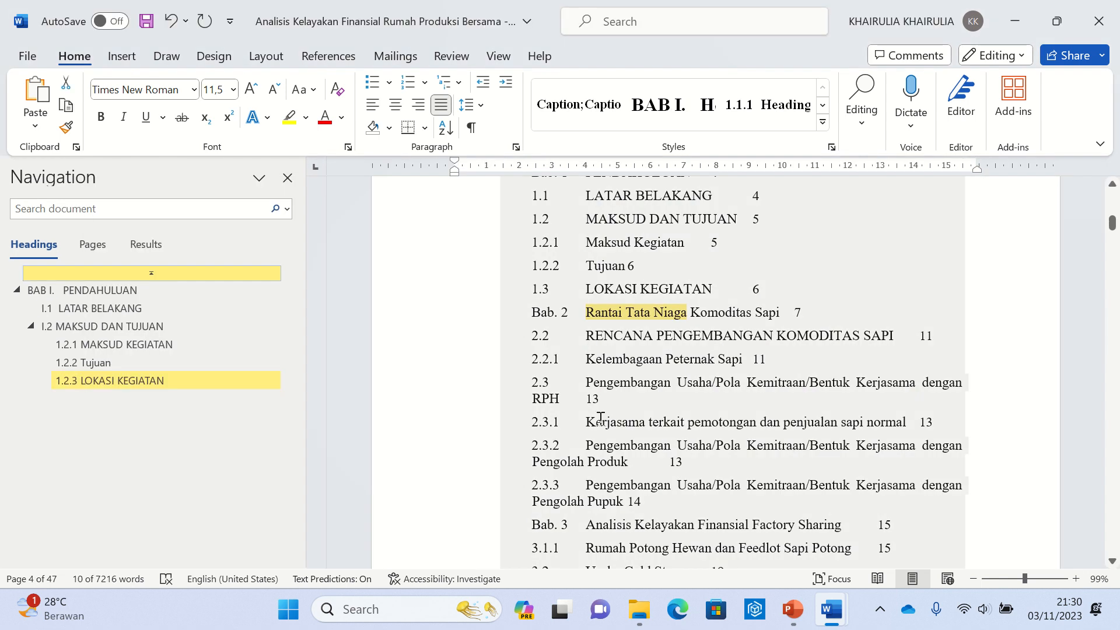
scroll(566, 485, down, 3)
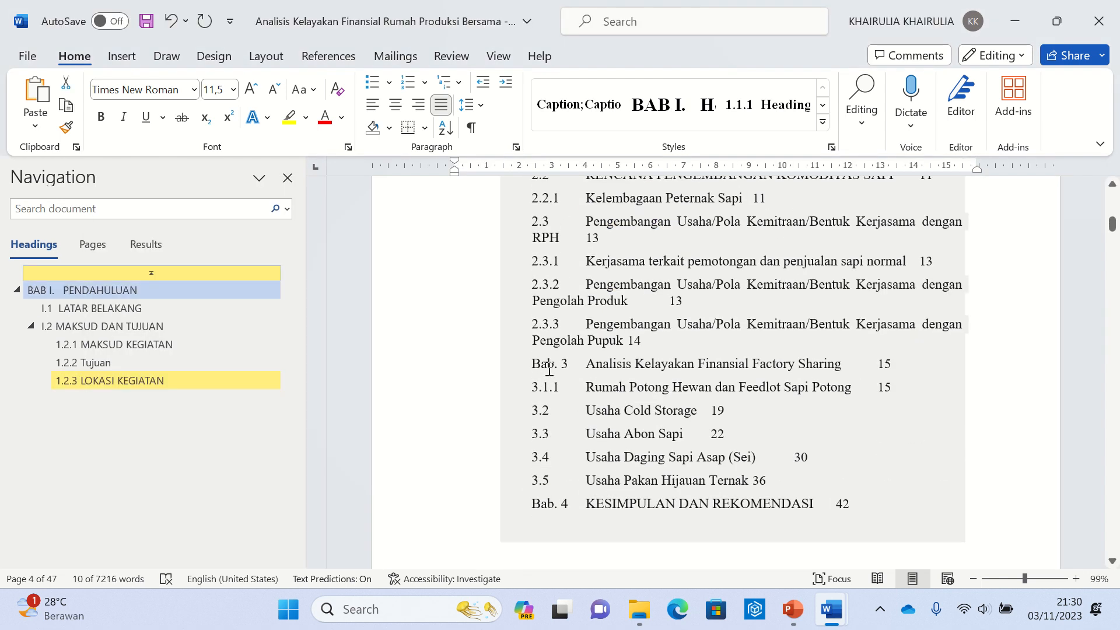
key(alt+Tab)
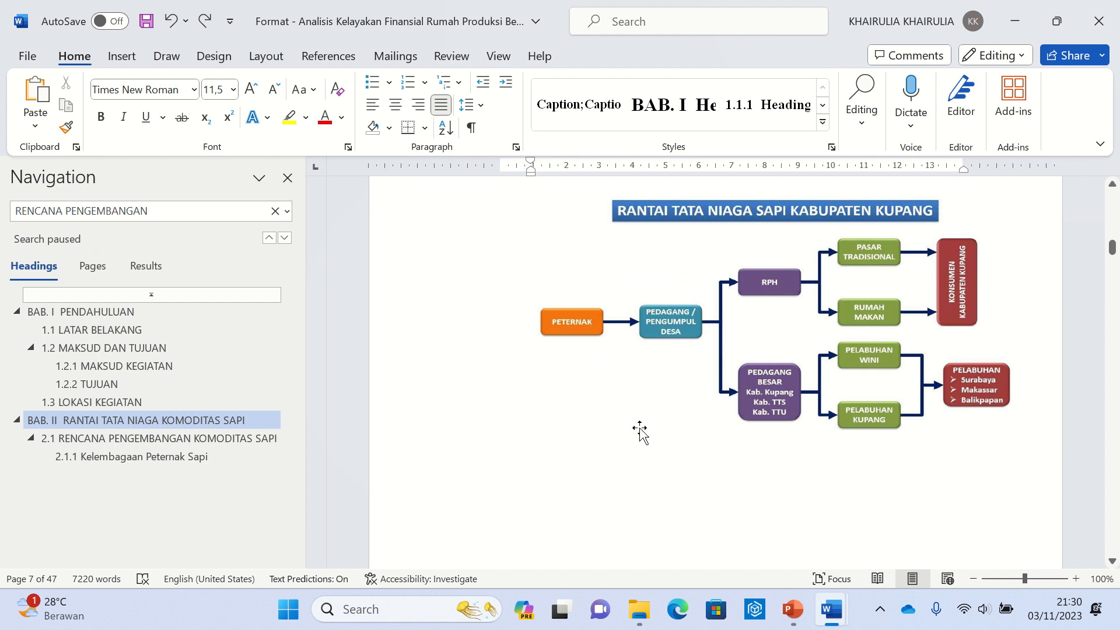
Search the document for "analisis kelayakan" and go to the ANALISIS KELAYAKAN FINANSIAL FACTORY SHARING title in the body text
key(ctrl+f)
text(an)
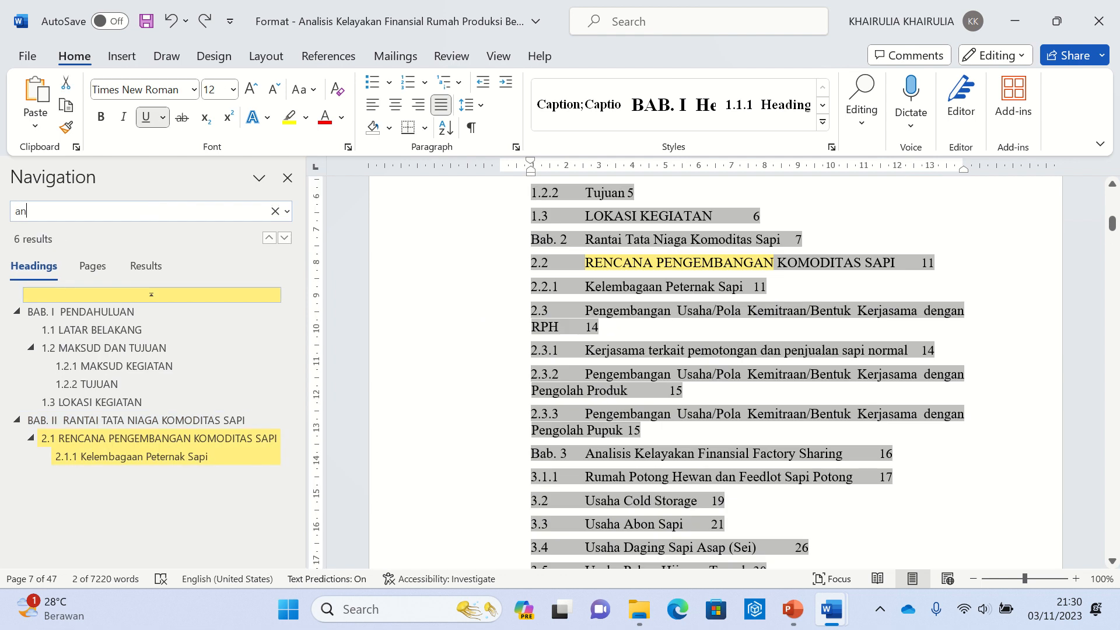
text(alisis)
key(BackSpace)
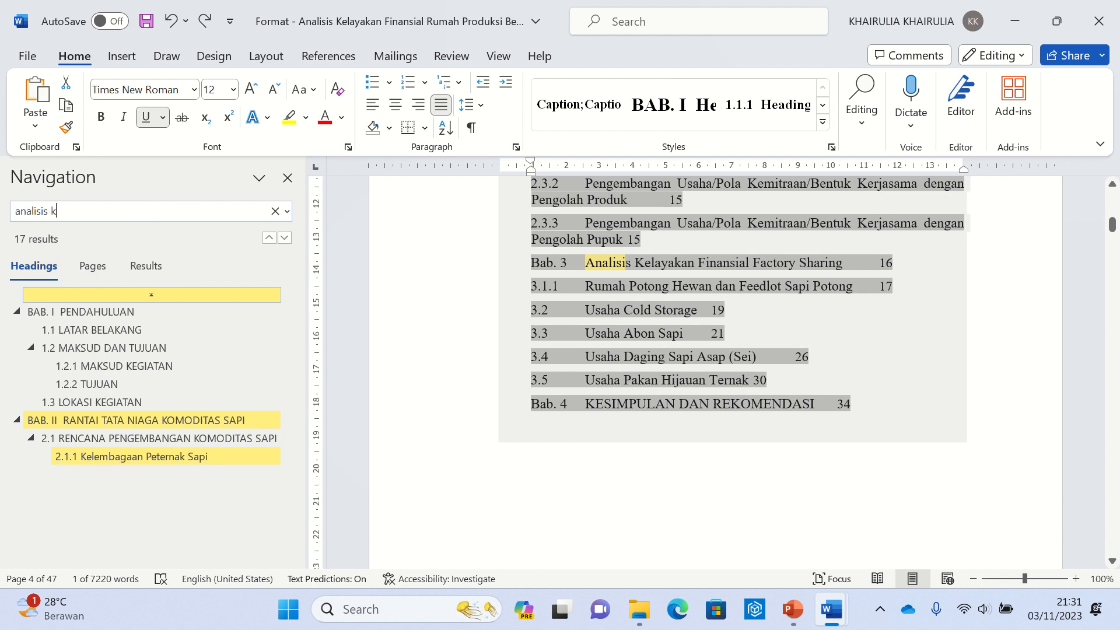
text(s kelayakan)
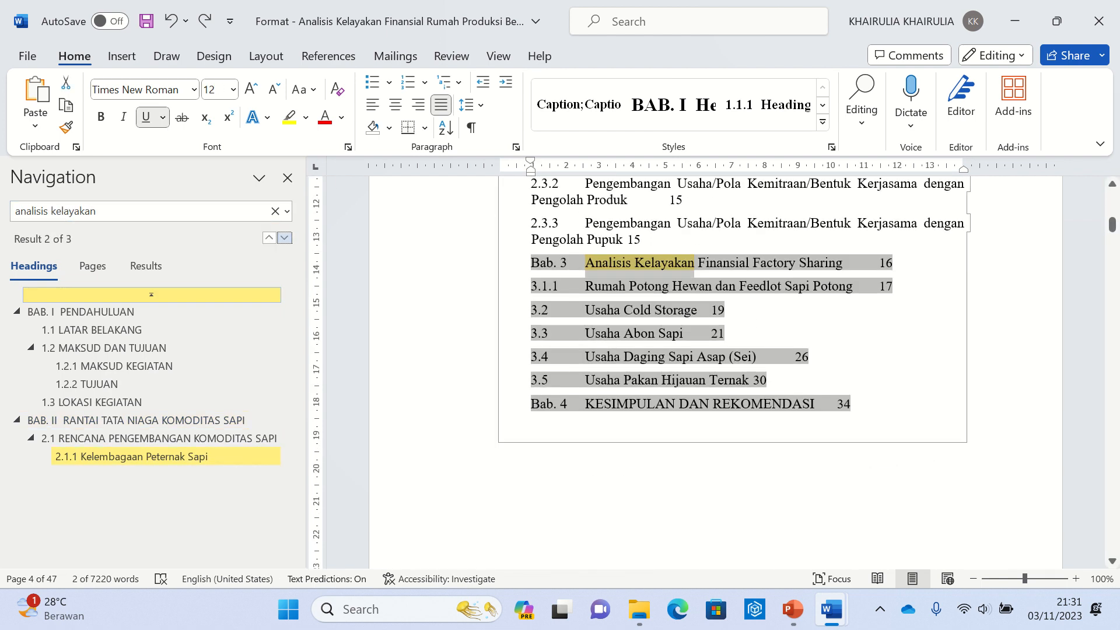
key(Return)
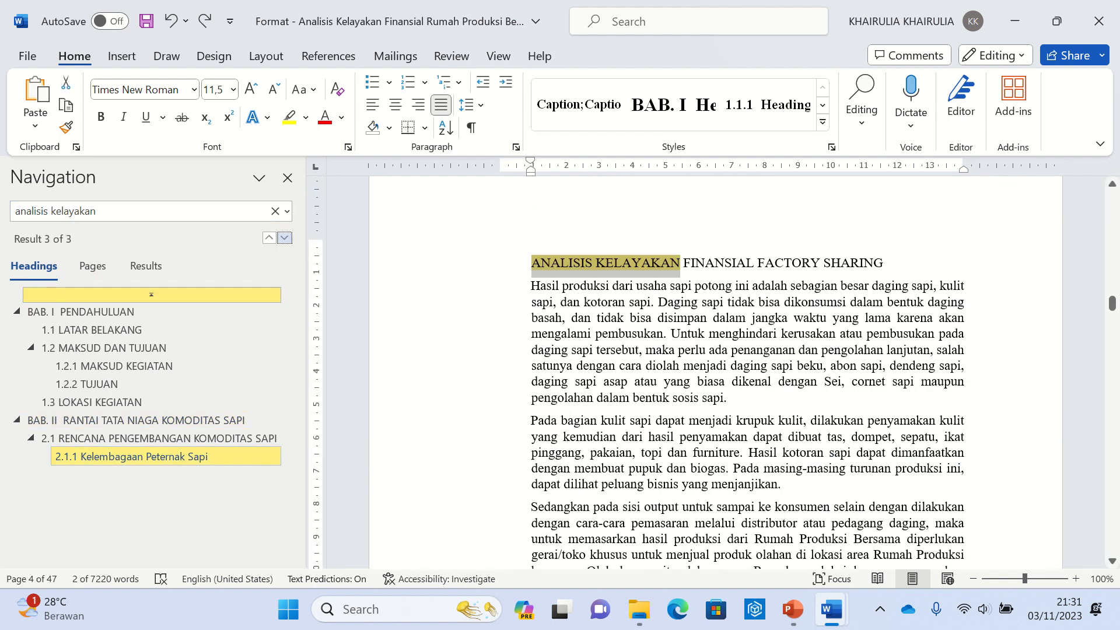
Remove the break before the ANALISIS KELAYAKAN FINANSIAL FACTORY SHARING title so it follows the Pengolah Pupuk text on the same page
scroll(450, 464, up, 3)
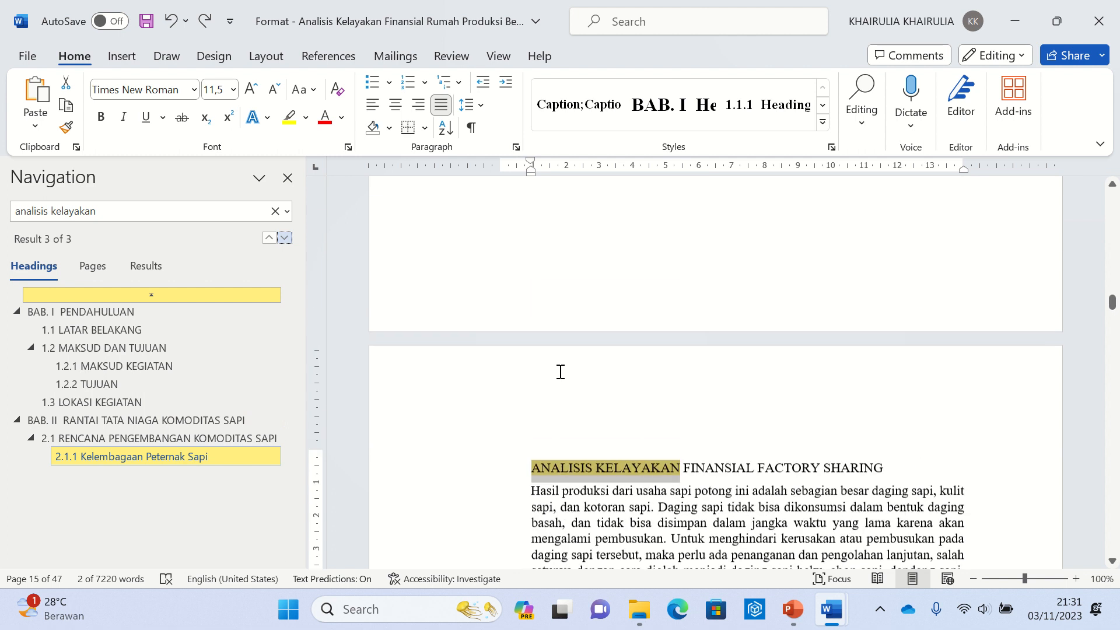
scroll(683, 412, up, 6)
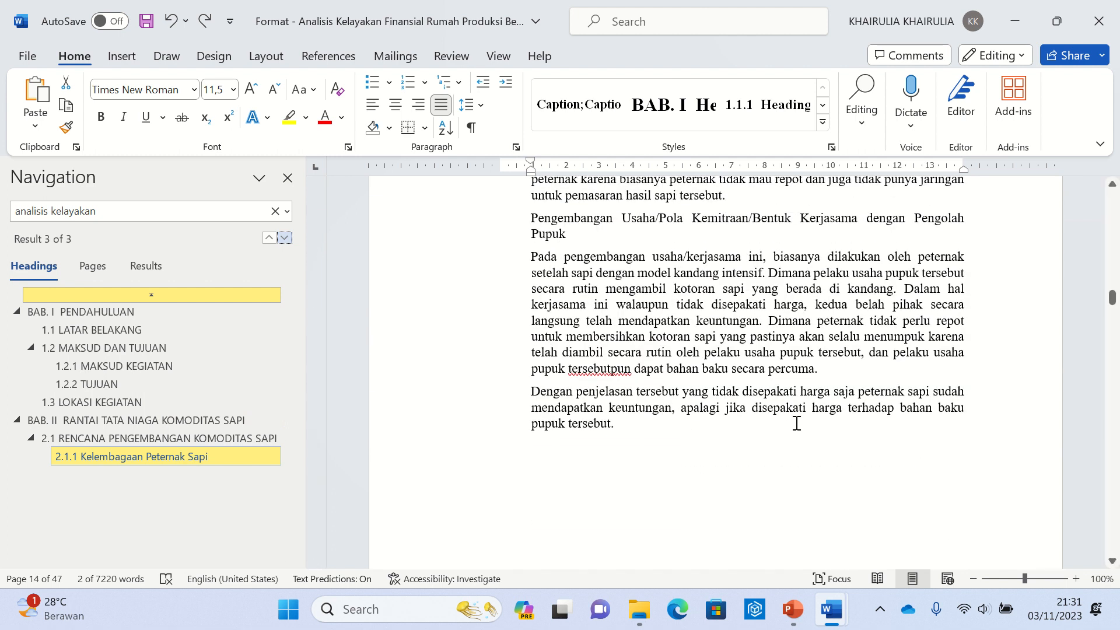
scroll(796, 423, down, 6)
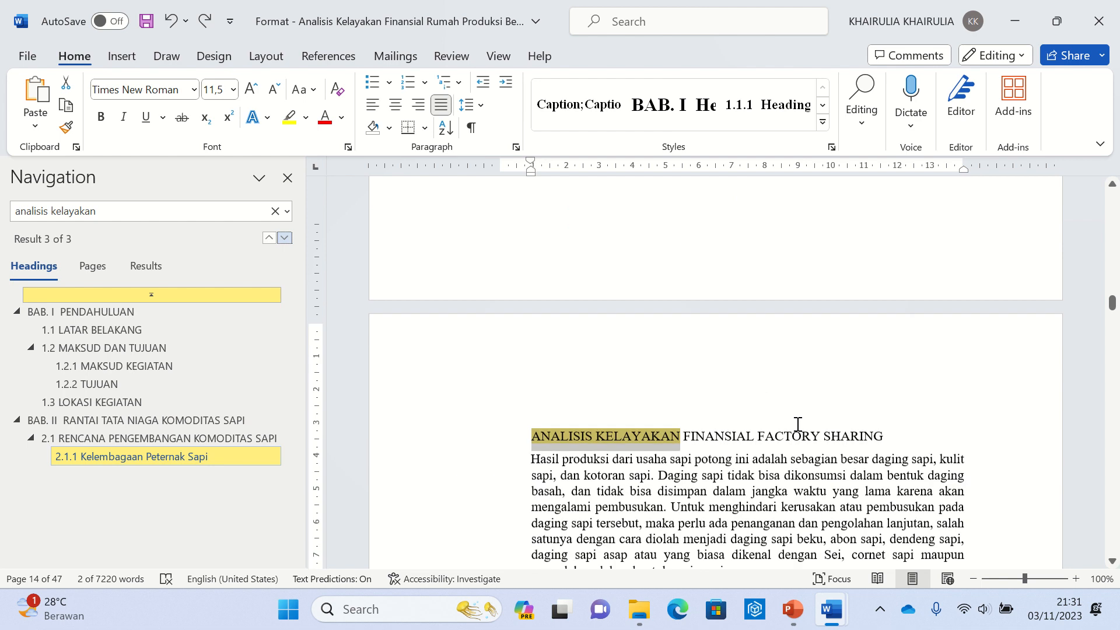
scroll(797, 424, down, 3)
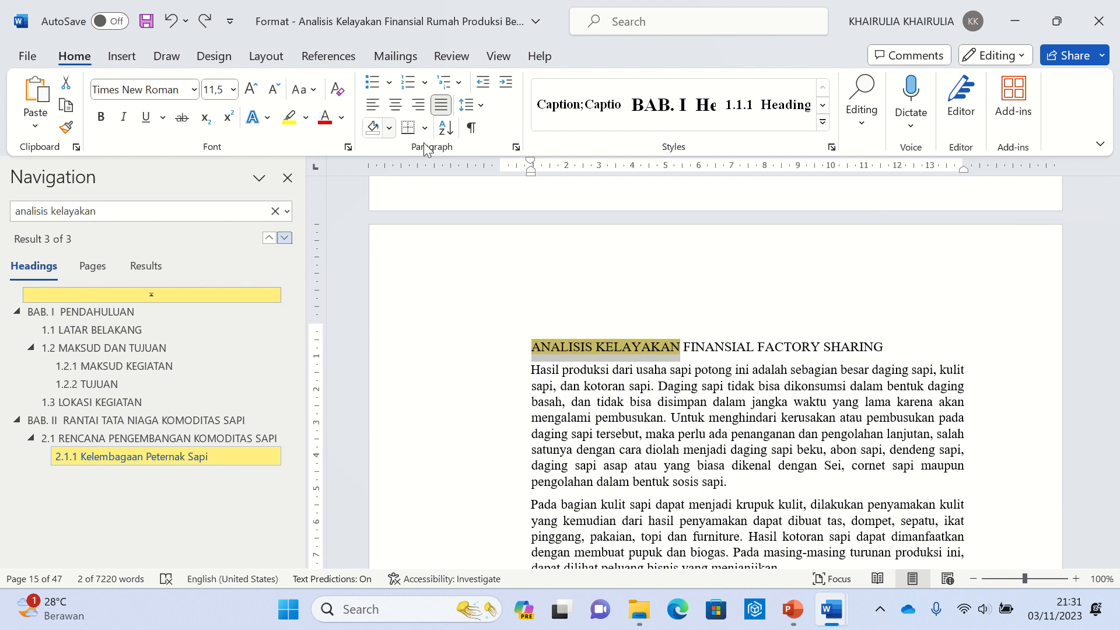
scroll(259, 474, down, 3)
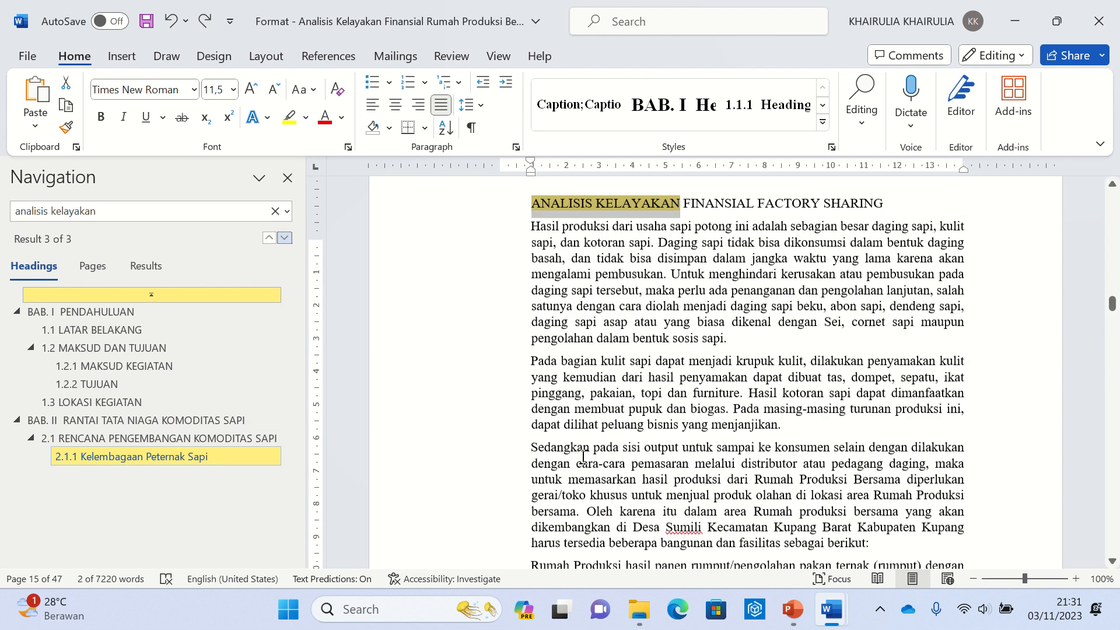
scroll(233, 490, up, 7)
scroll(787, 258, up, 5)
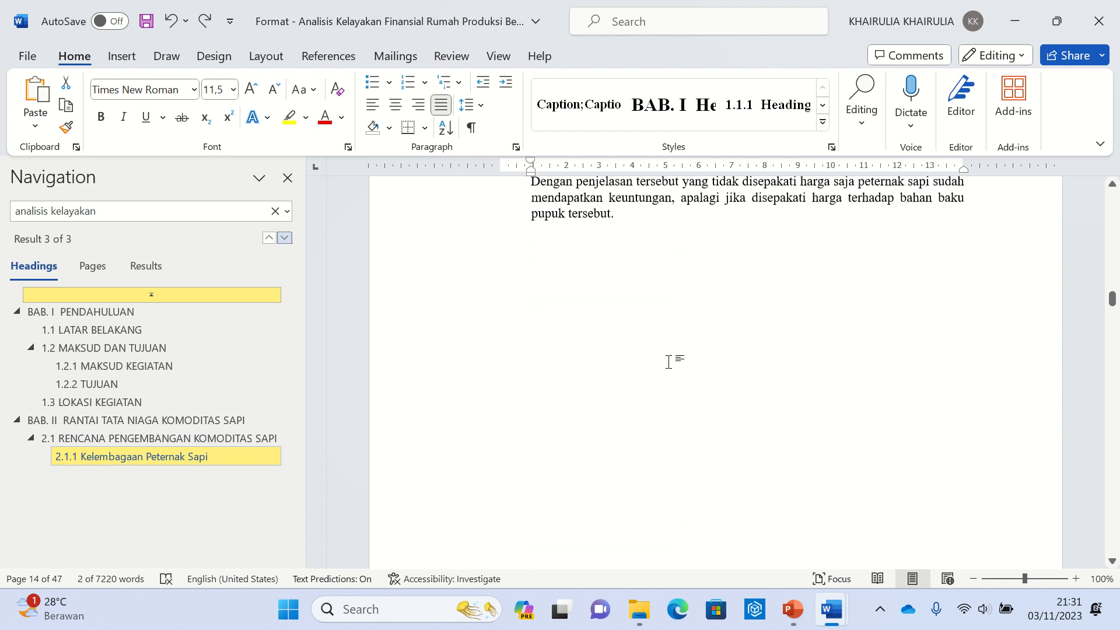
click(626, 342)
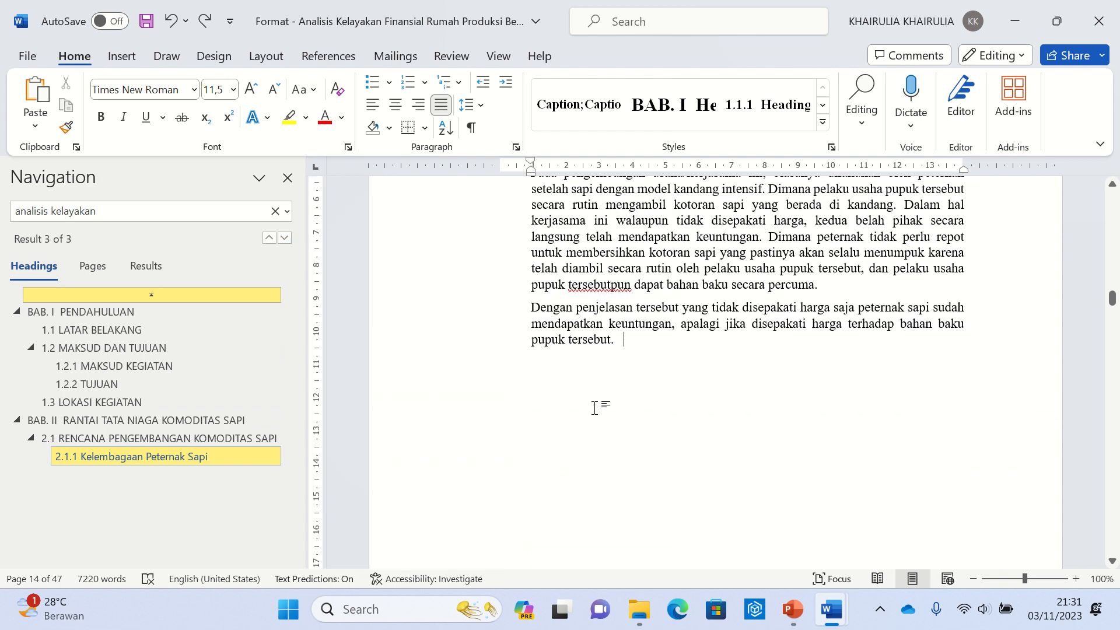
key(Return)
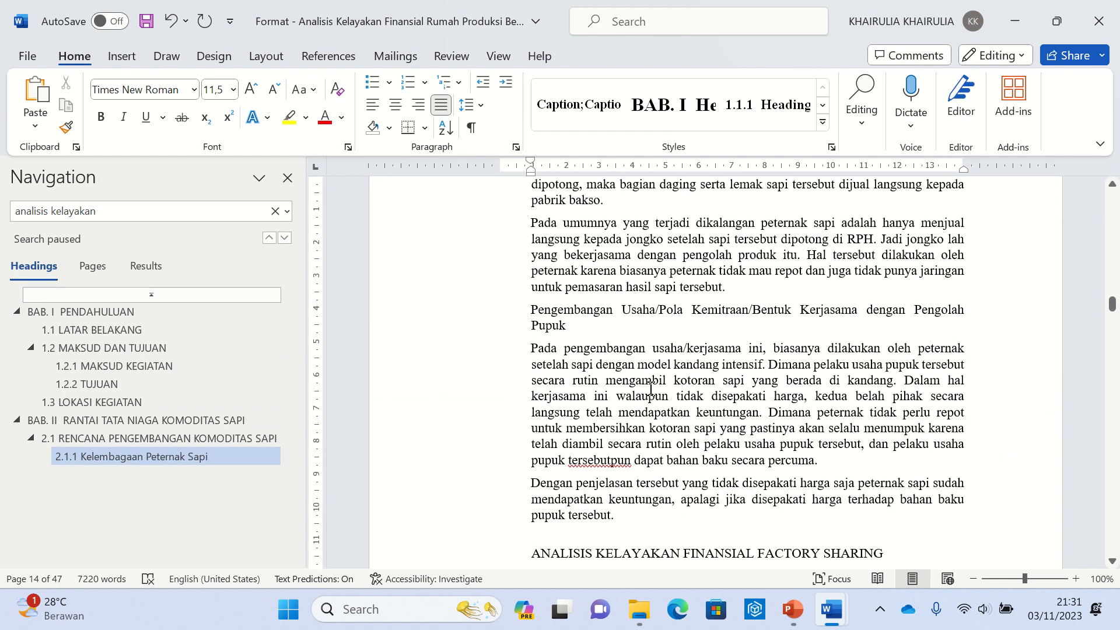
scroll(650, 388, down, 5)
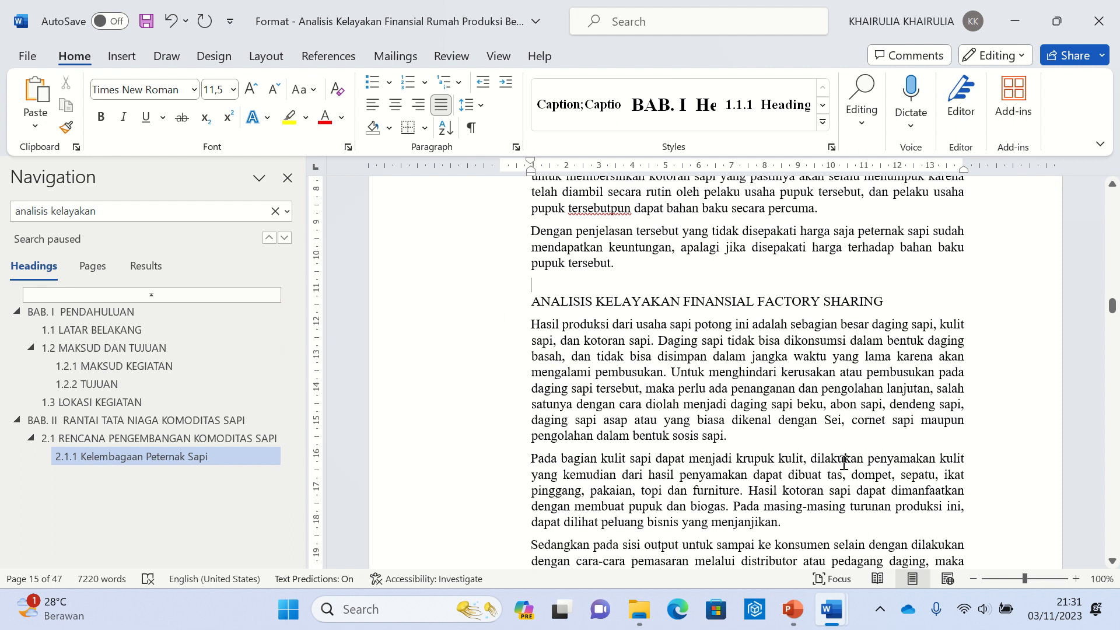
scroll(842, 434, up, 4)
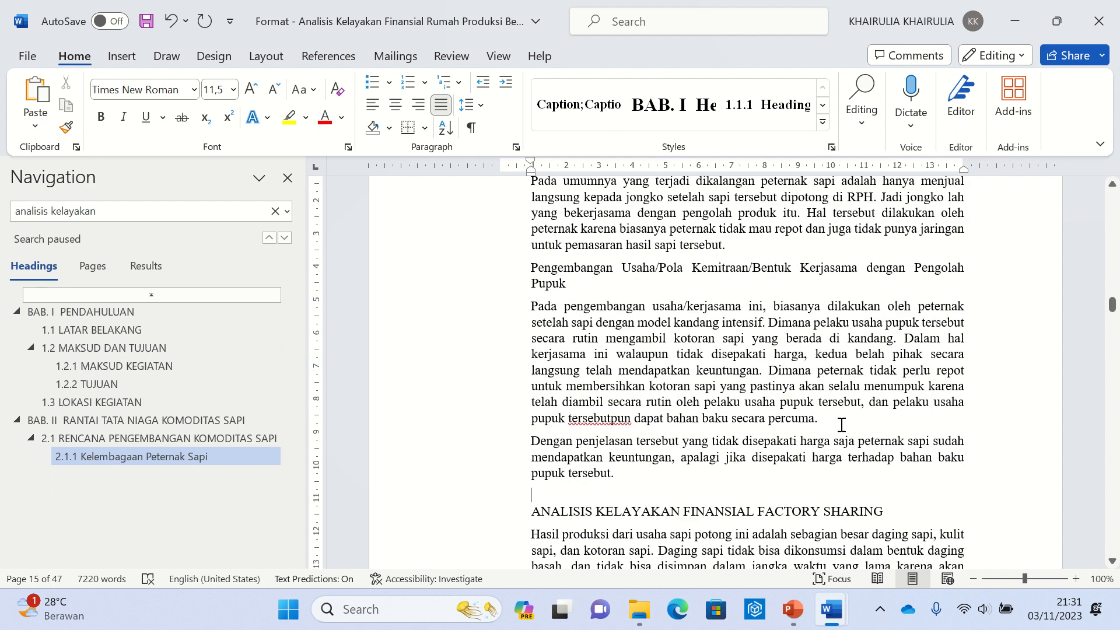
scroll(842, 425, up, 5)
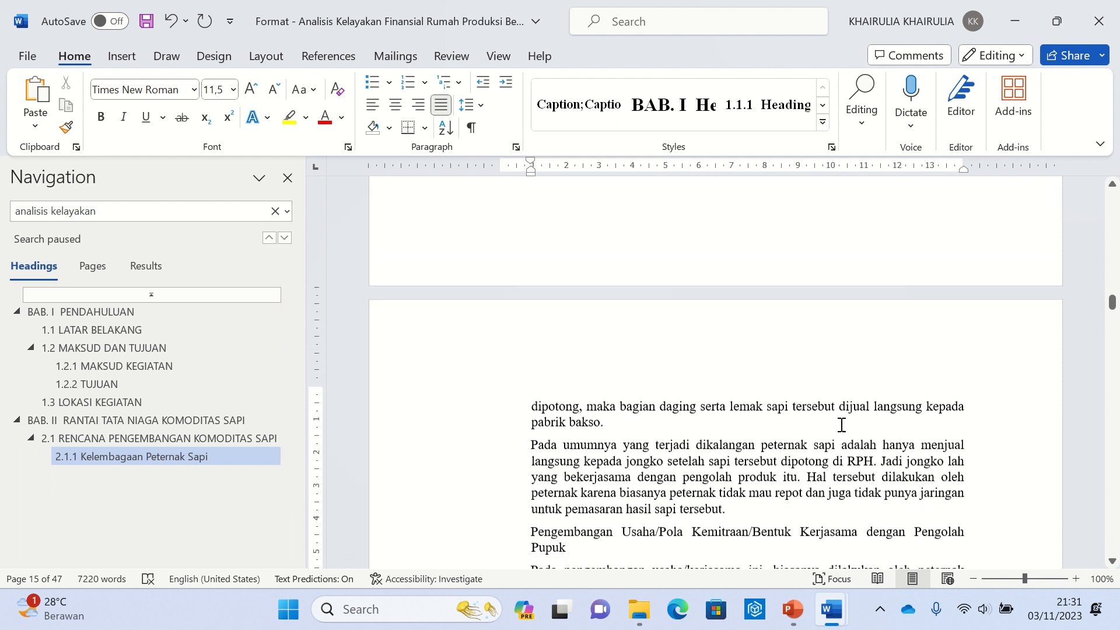
scroll(841, 424, down, 8)
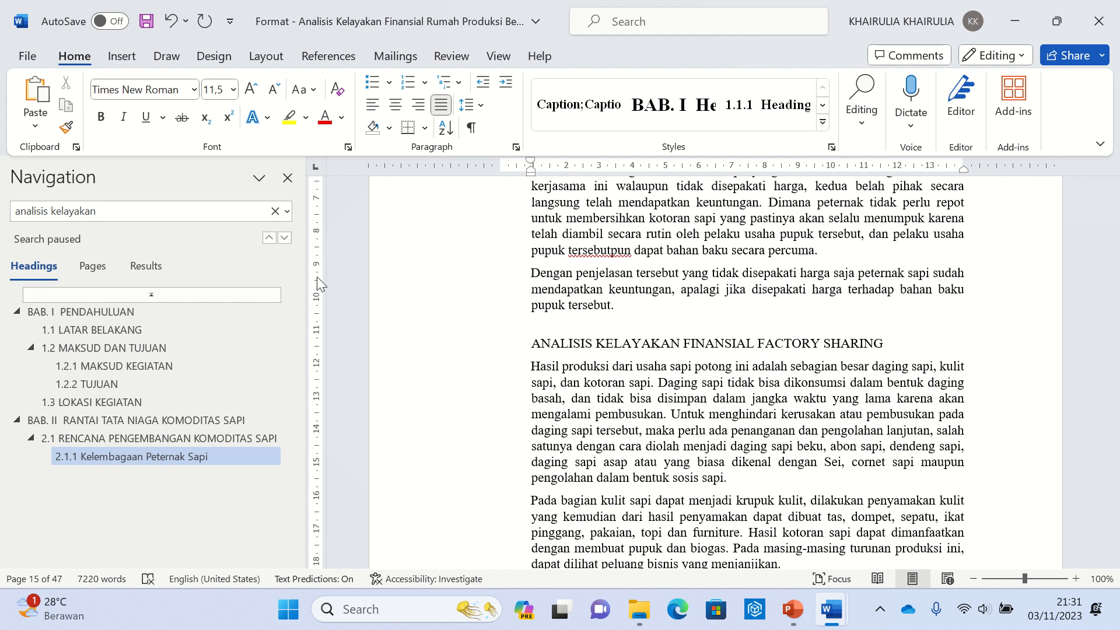
Try pushing the ANALISIS KELAYAKAN FINANSIAL FACTORY SHARING title down with four blank lines, and undo them
key(Return)
key(Return)
key(Return)
key(Return)
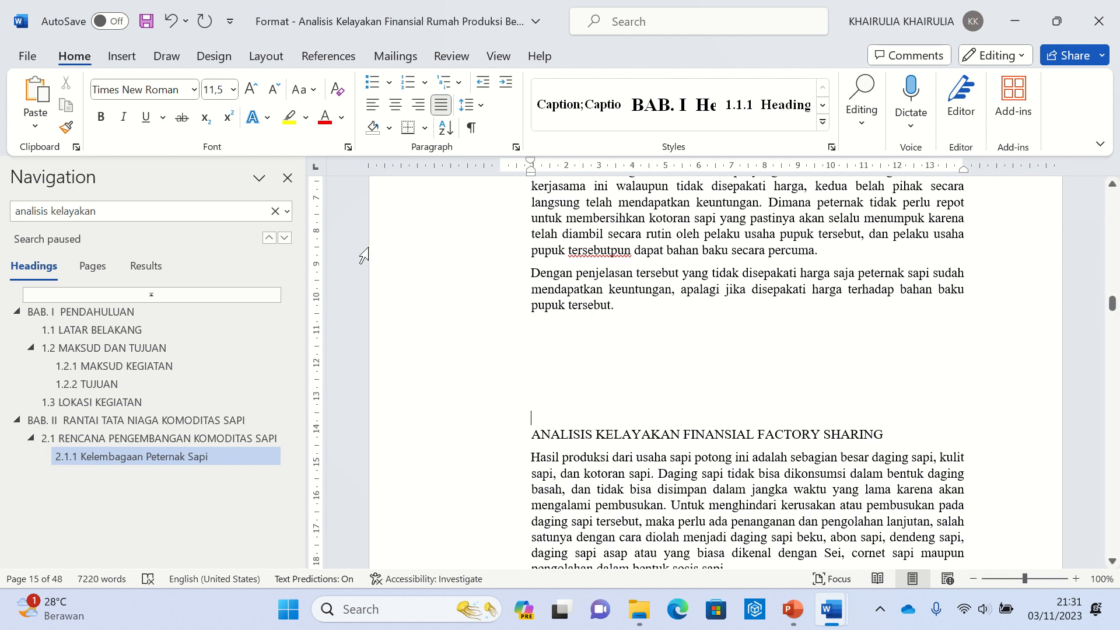
key(ctrl+z)
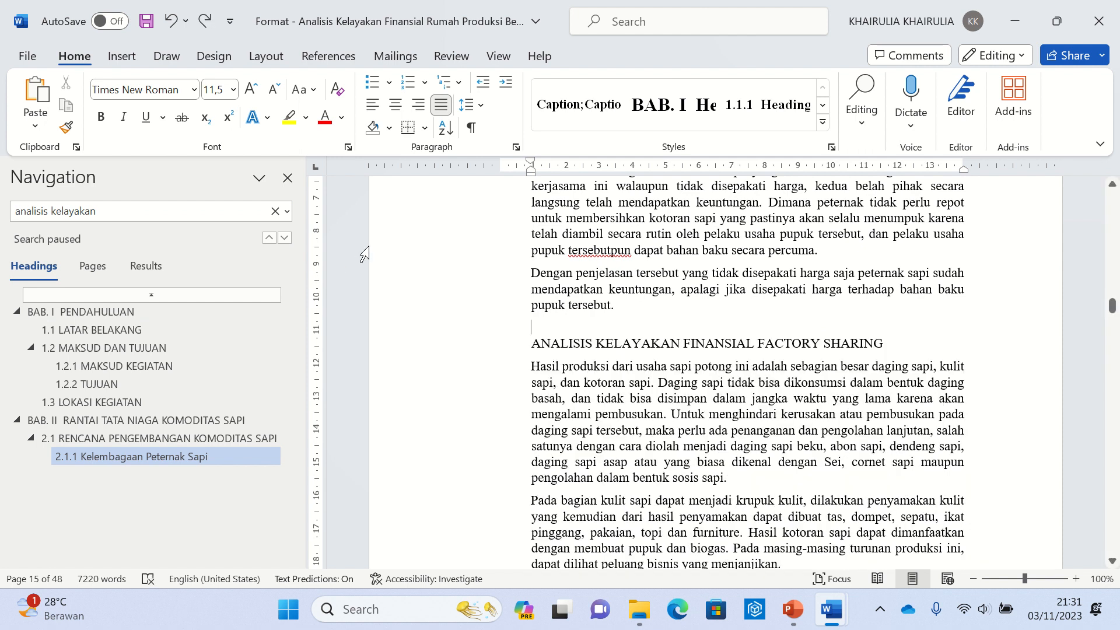
Turn on the Page break before paragraph option for the BAB. II RANTAI TATA NIAGA KOMODITAS SAPI title
click(39, 422)
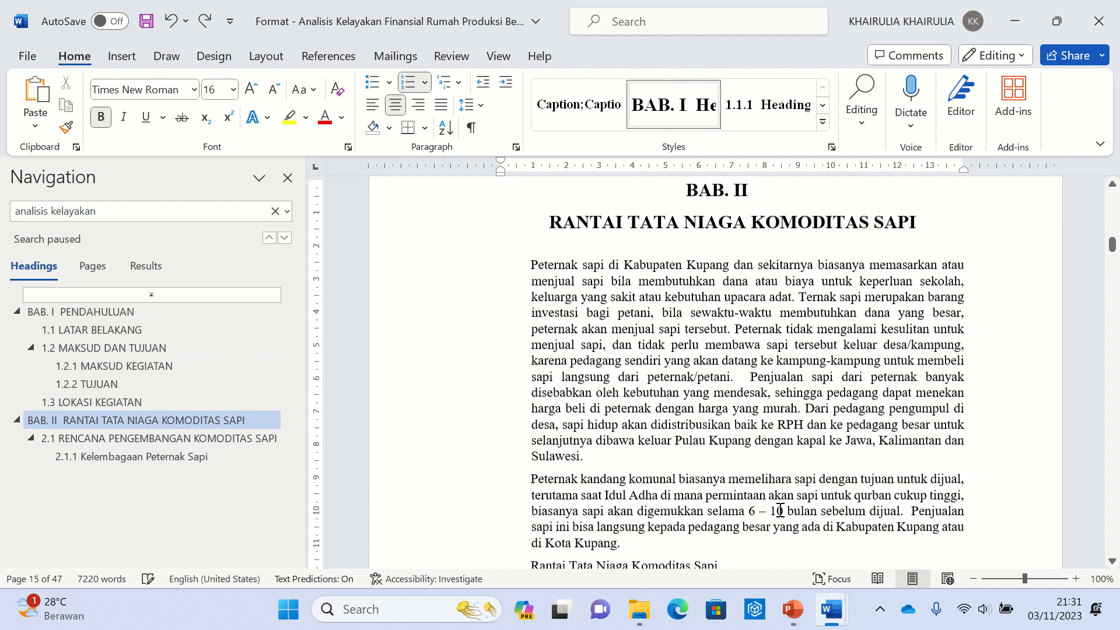
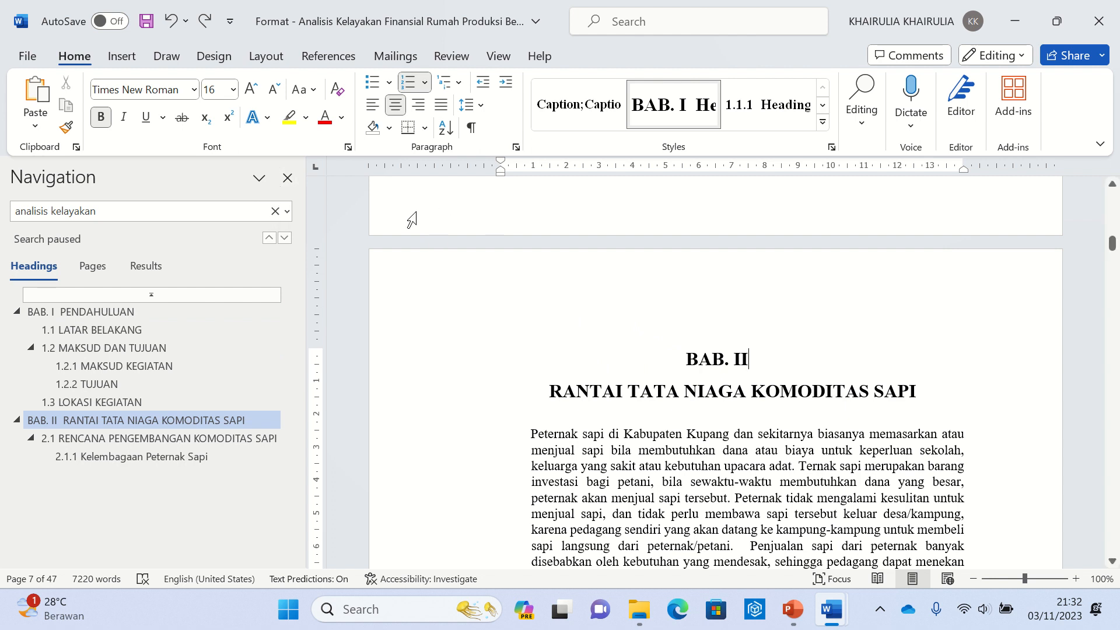
click(482, 105)
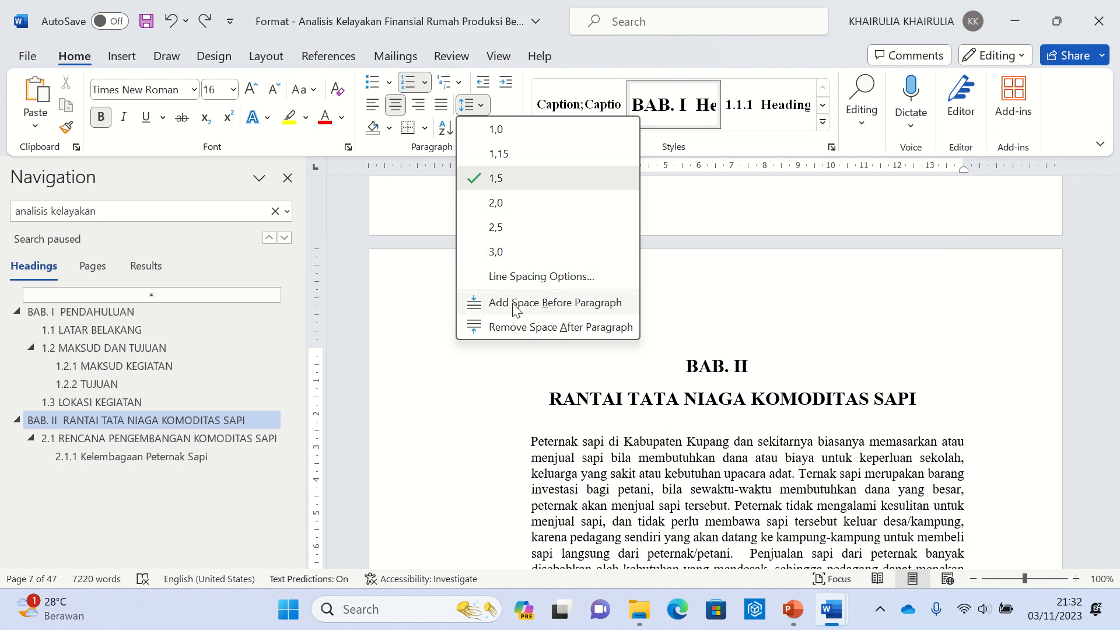
click(551, 277)
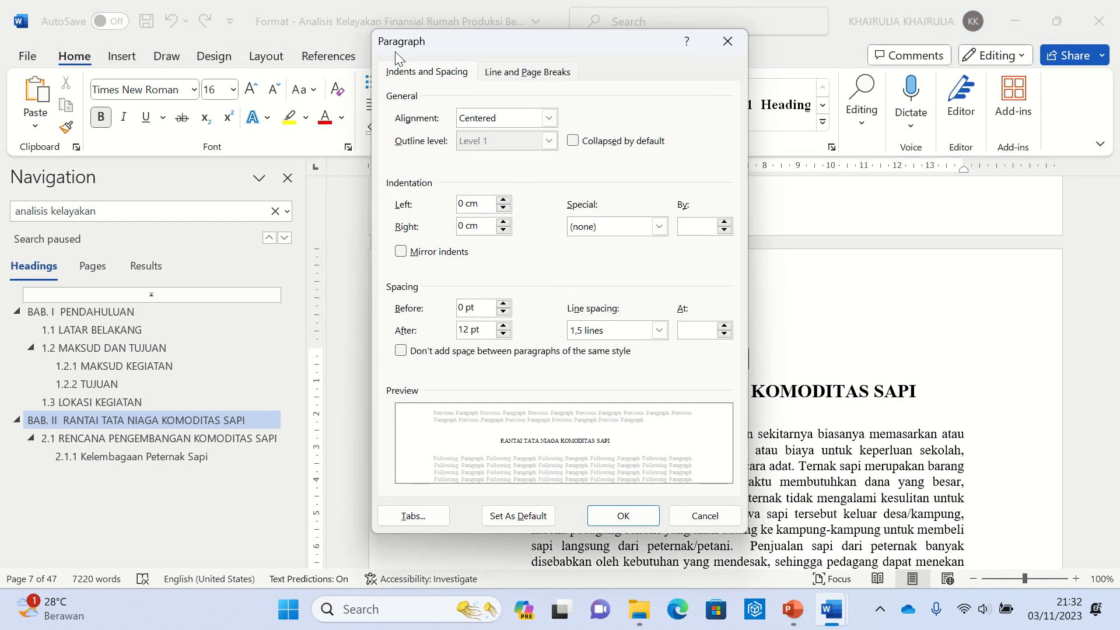
click(558, 72)
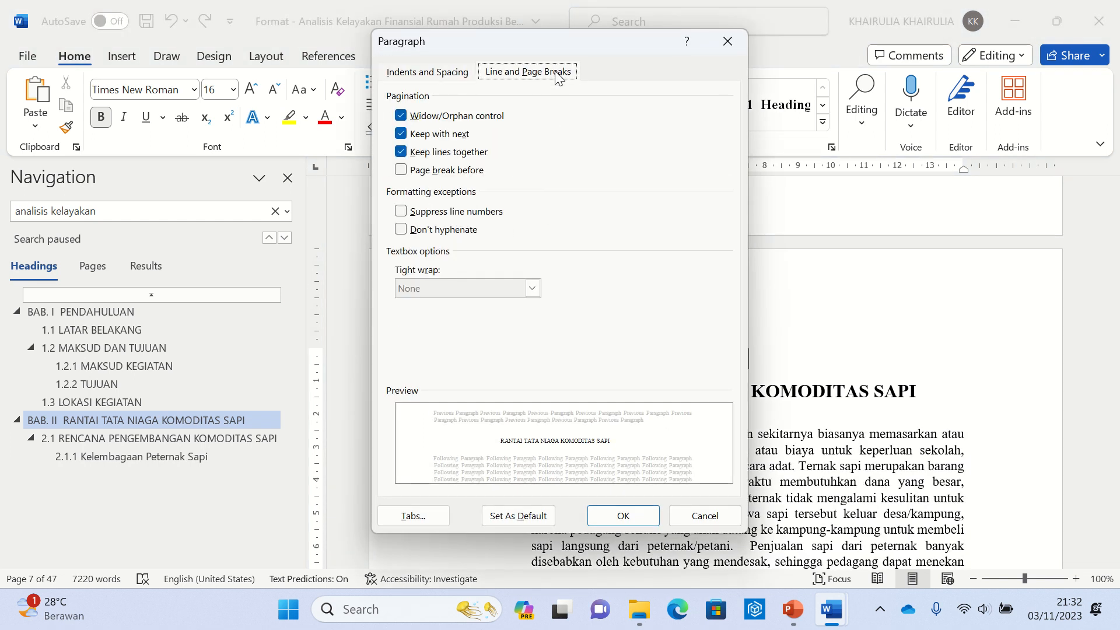
click(400, 171)
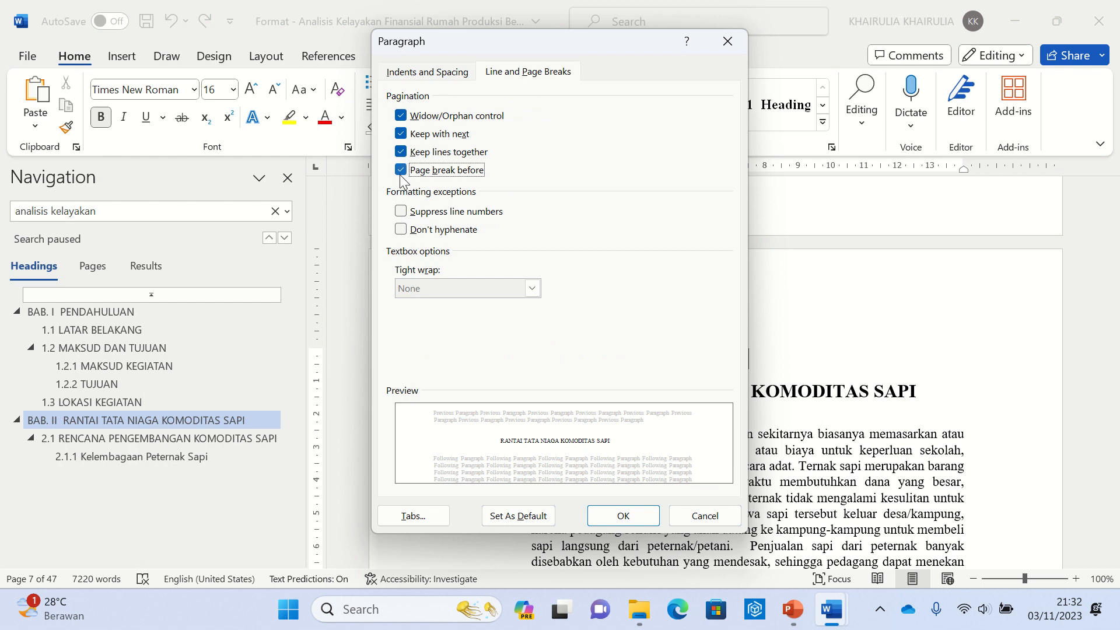
click(623, 515)
Check the page transition between the 1.3 LOKASI KEGIATAN section and the BAB. II title
scroll(723, 488, up, 5)
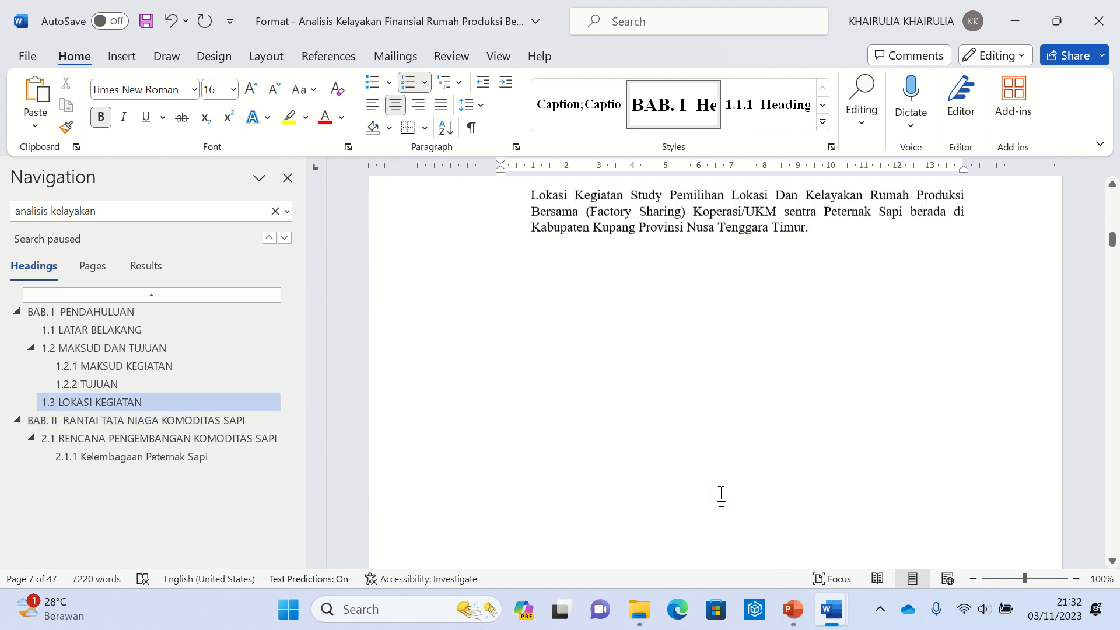
scroll(721, 493, up, 3)
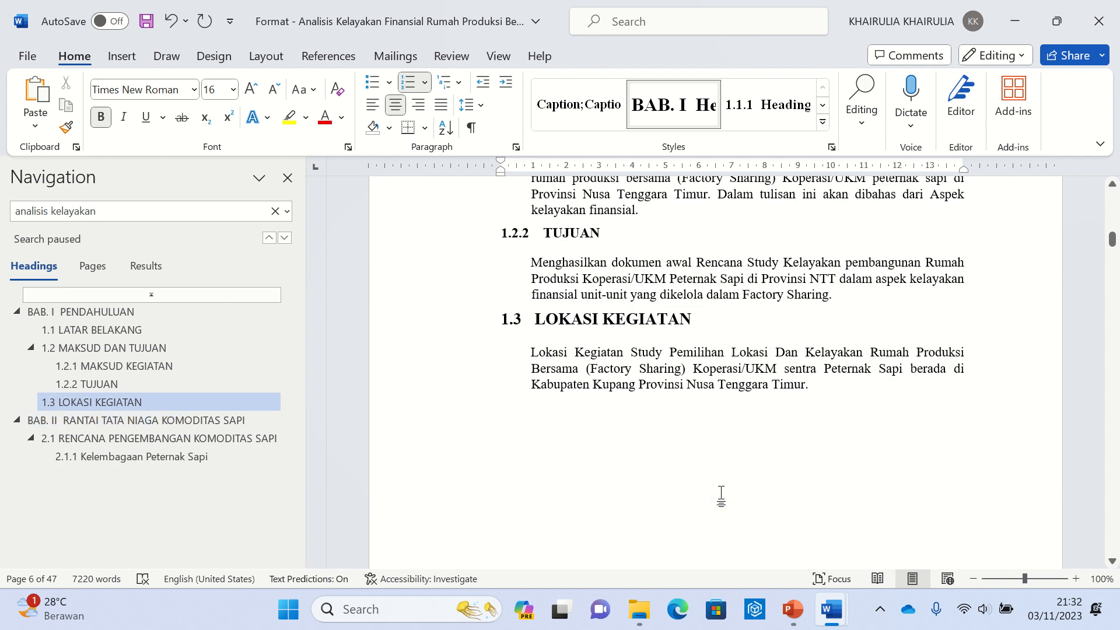
scroll(721, 503, down, 4)
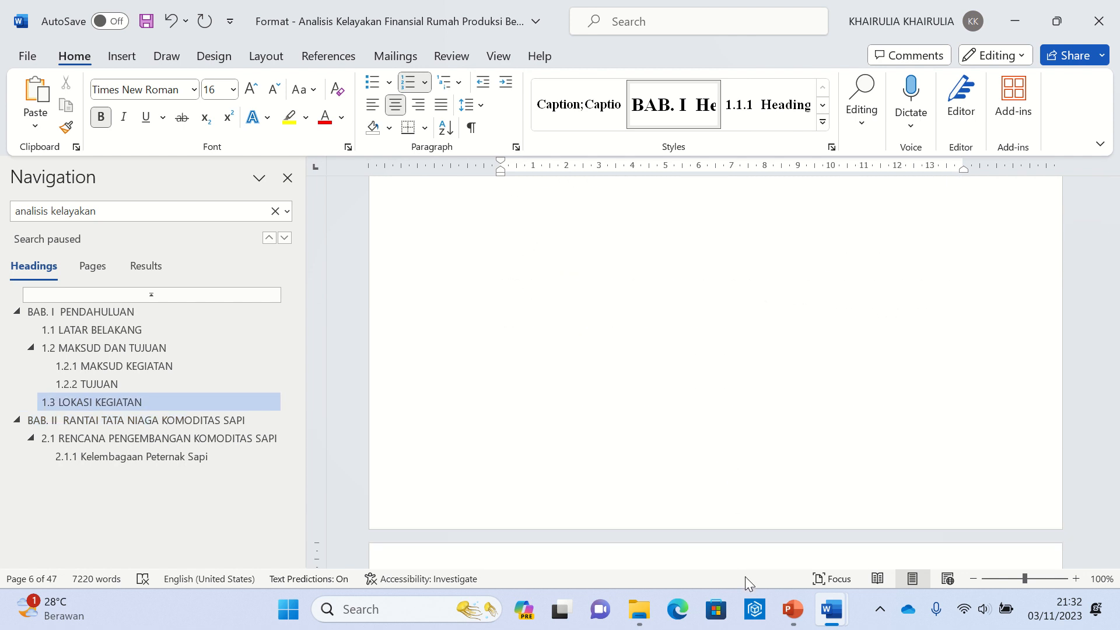
scroll(848, 480, down, 4)
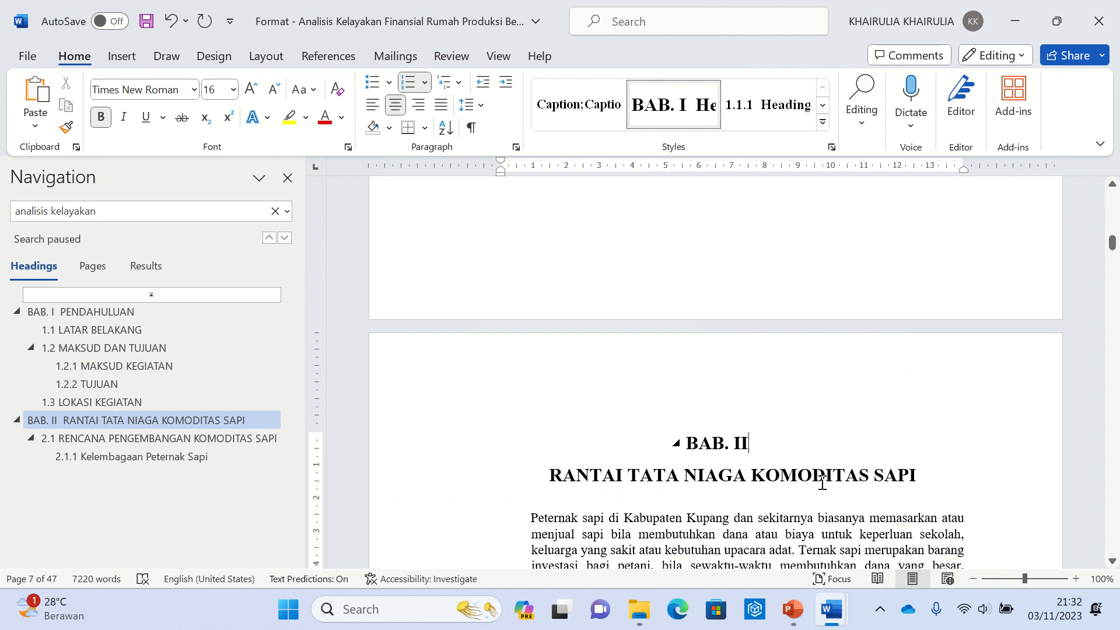
scroll(609, 422, up, 5)
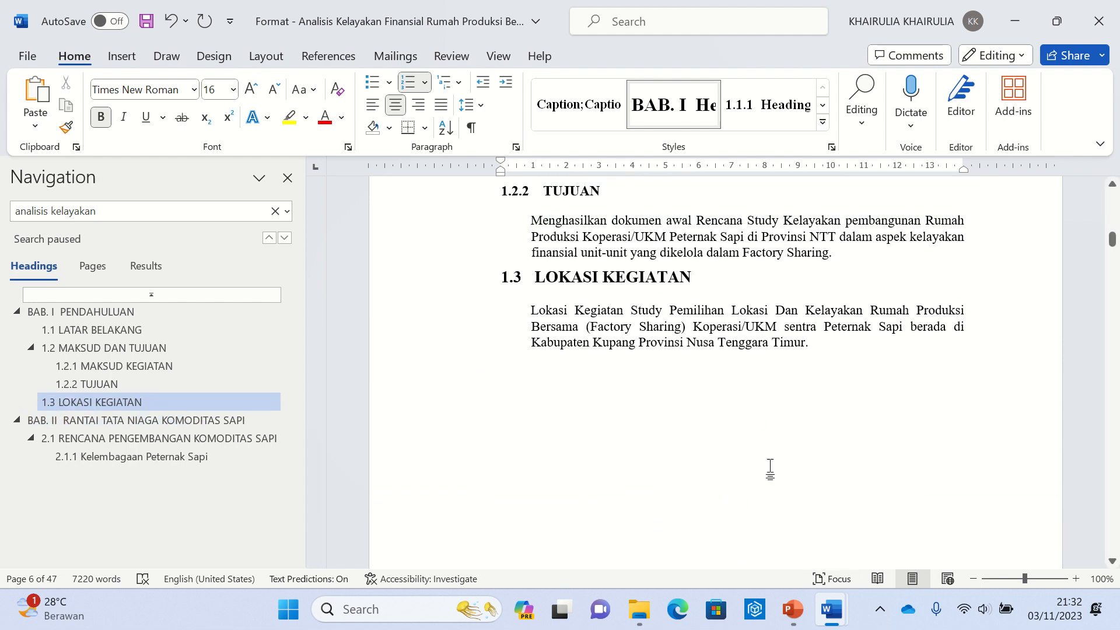
scroll(566, 461, down, 3)
scroll(567, 466, down, 3)
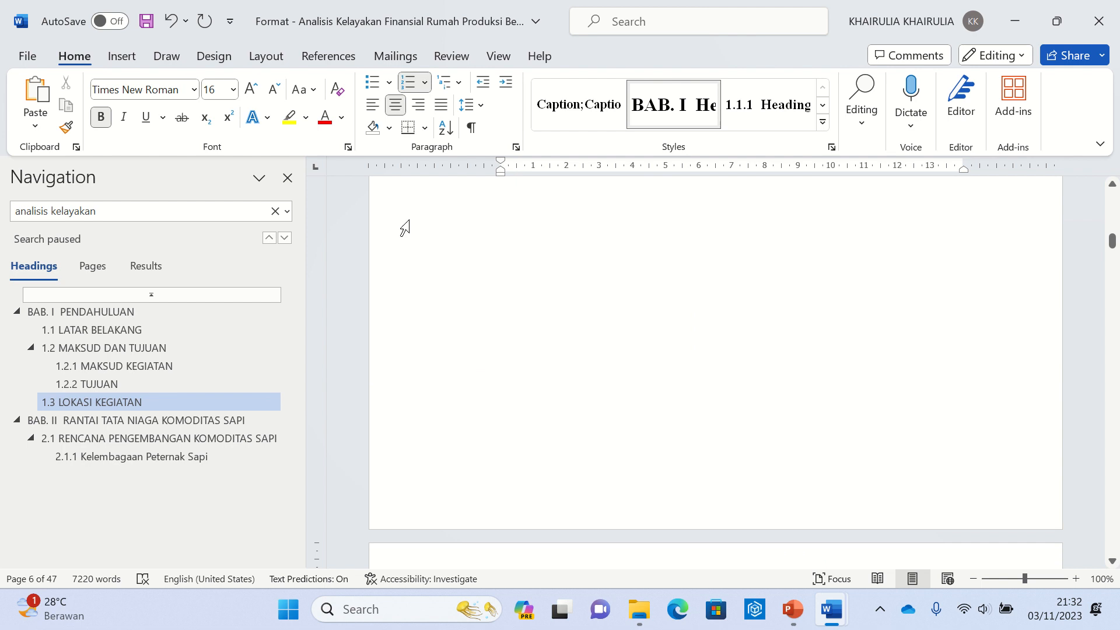
Go to the DAFTAR ISI page and update only the page numbers of the table of contents
click(443, 60)
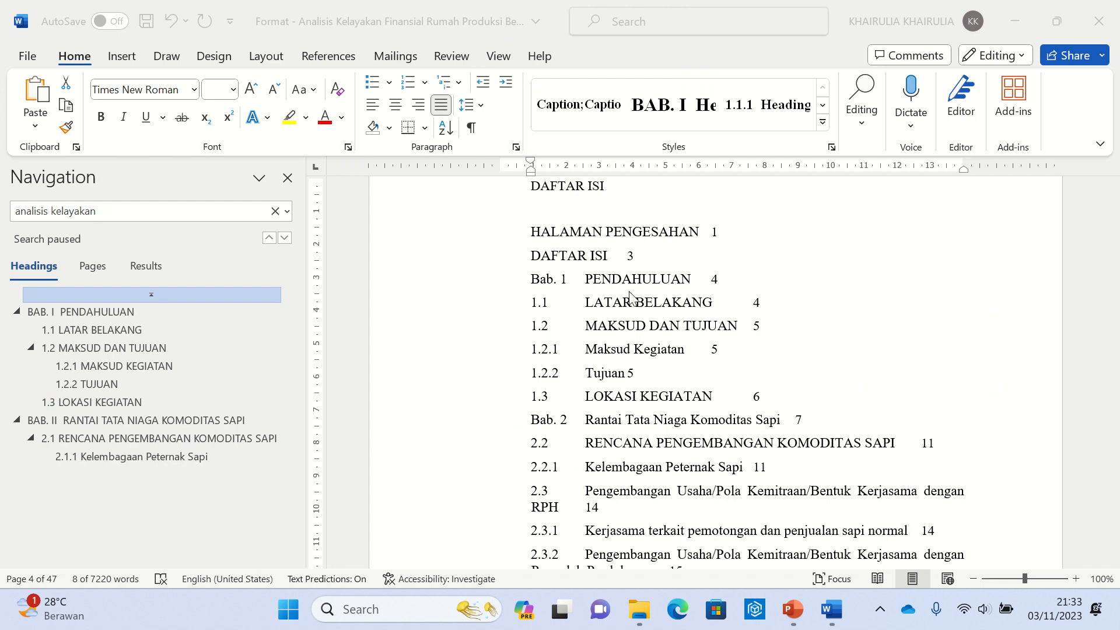
scroll(761, 454, up, 2)
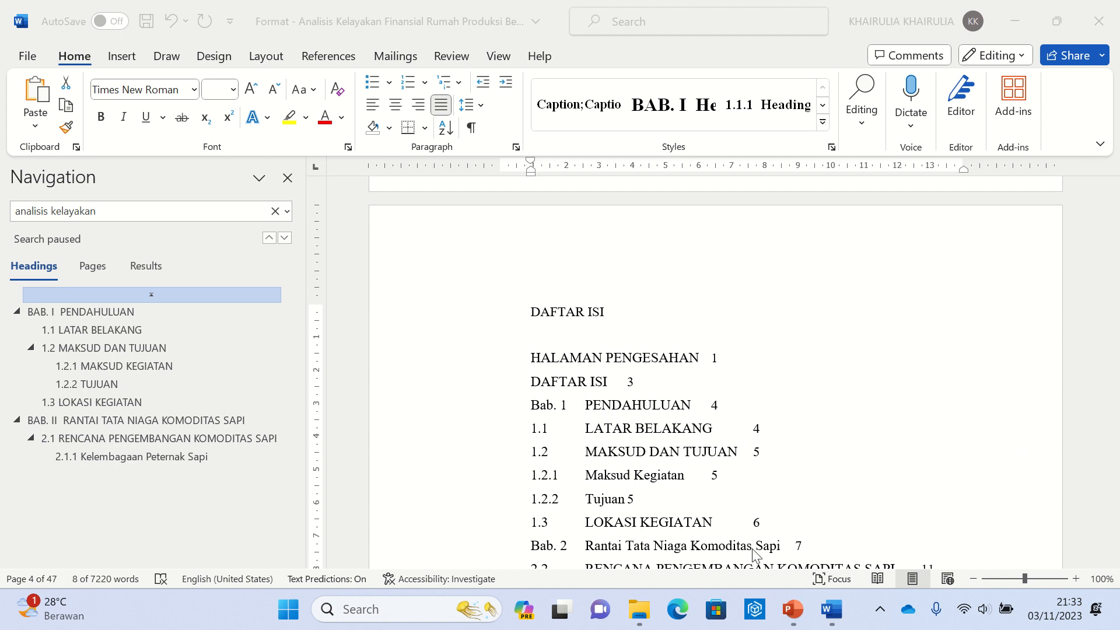
click(614, 421)
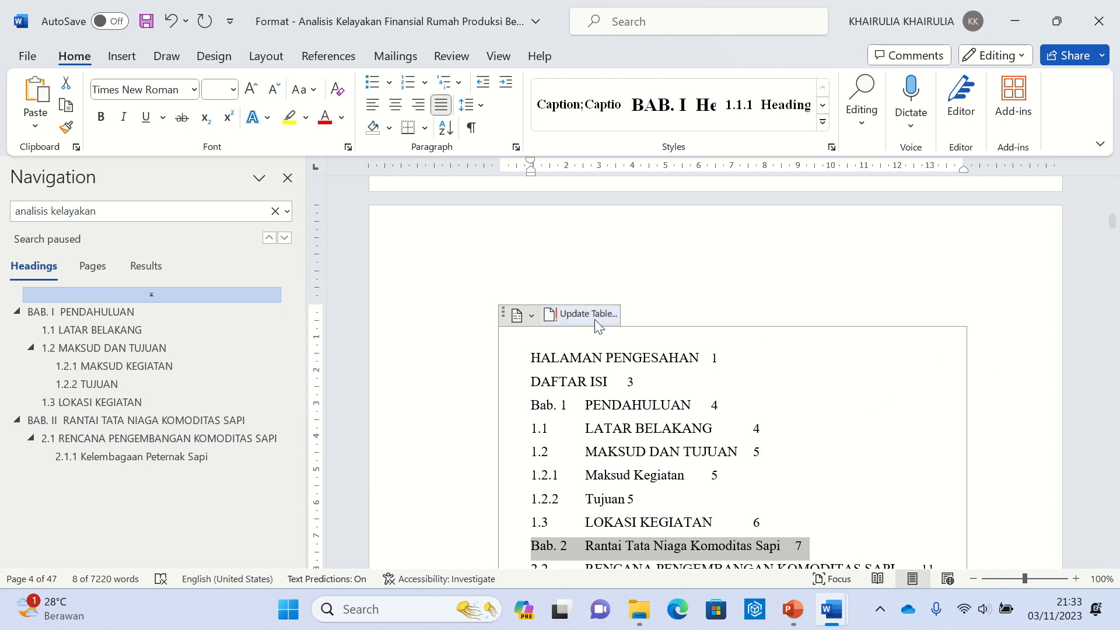
scroll(716, 503, down, 2)
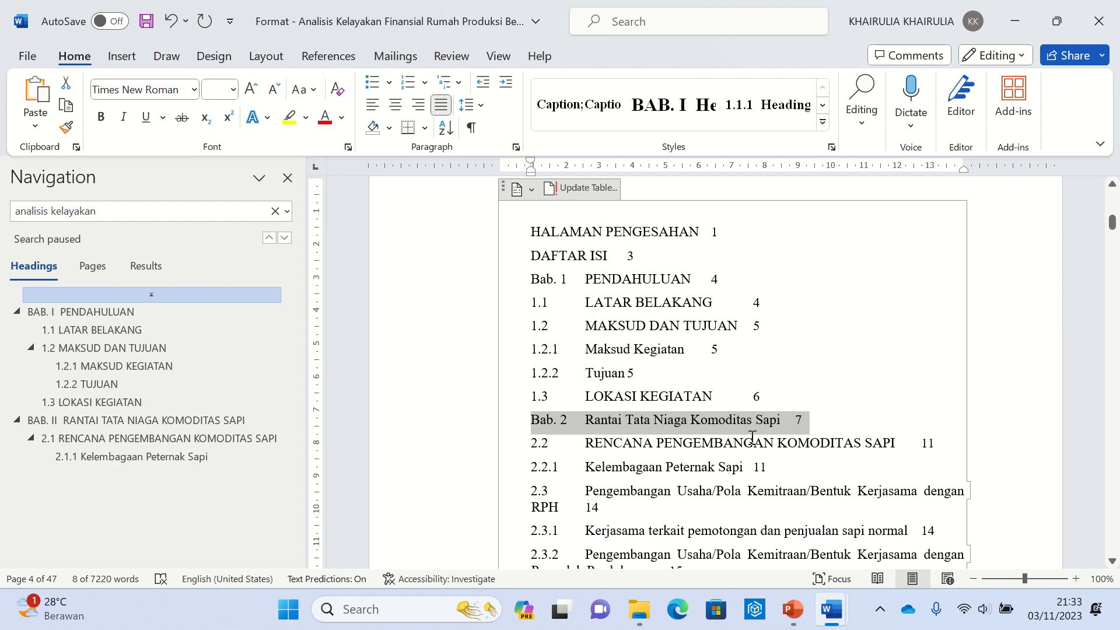
scroll(834, 443, up, 1)
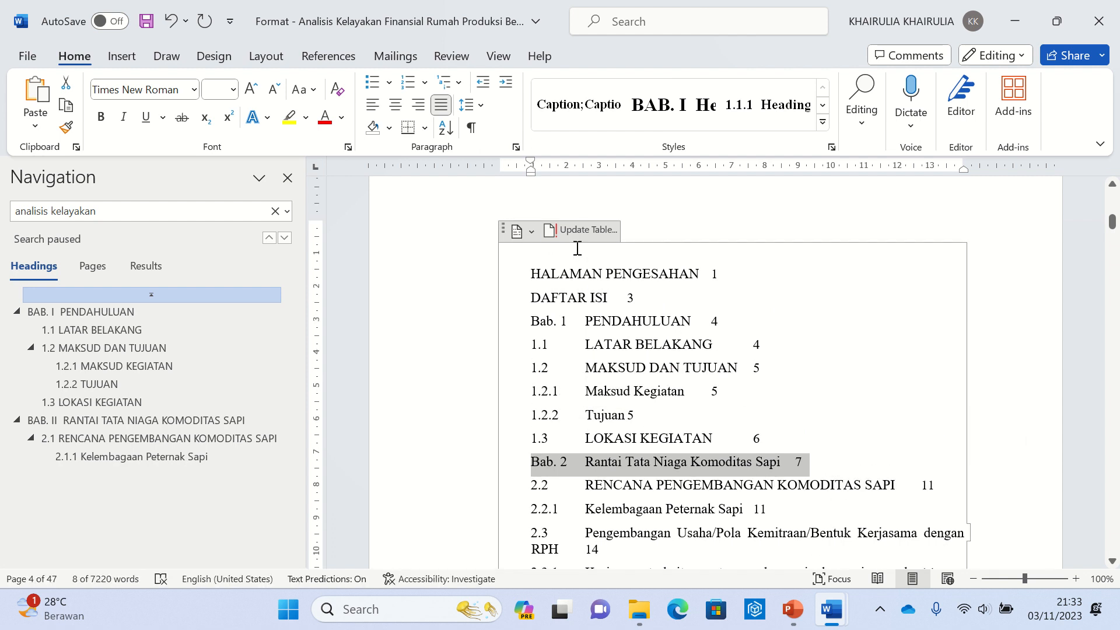
click(582, 233)
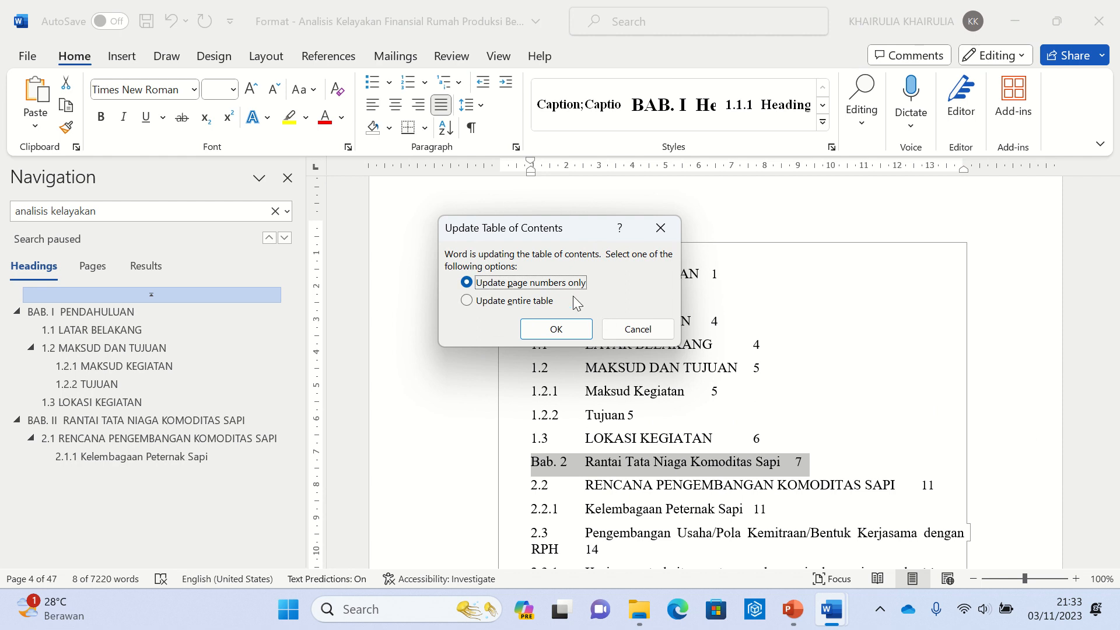
click(555, 329)
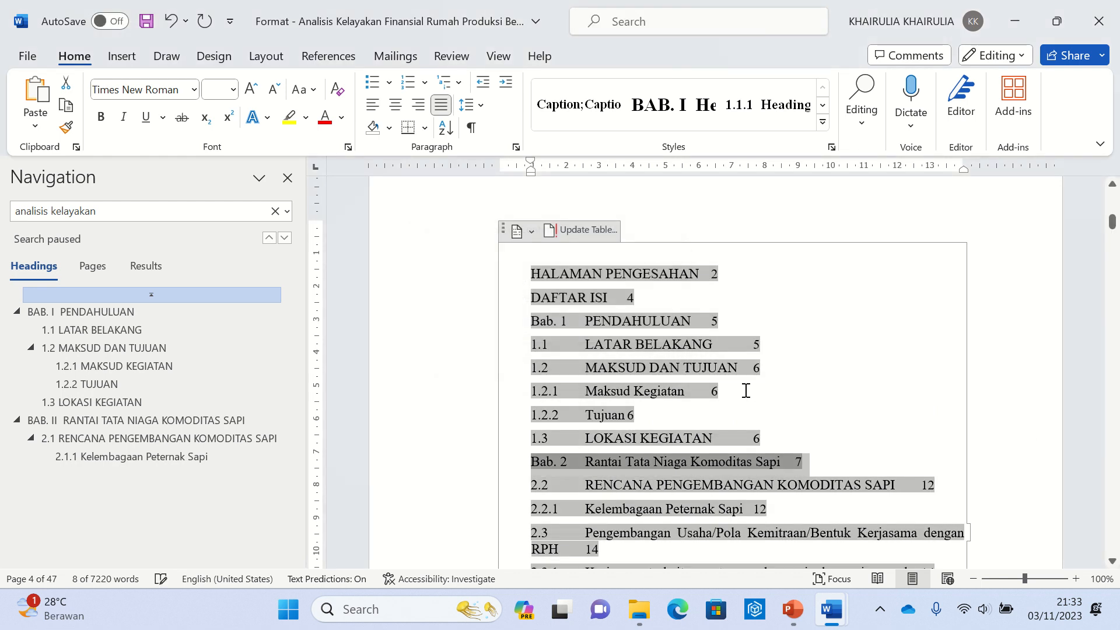
Update the entire table of contents so its entries come from the formatted headings
click(905, 322)
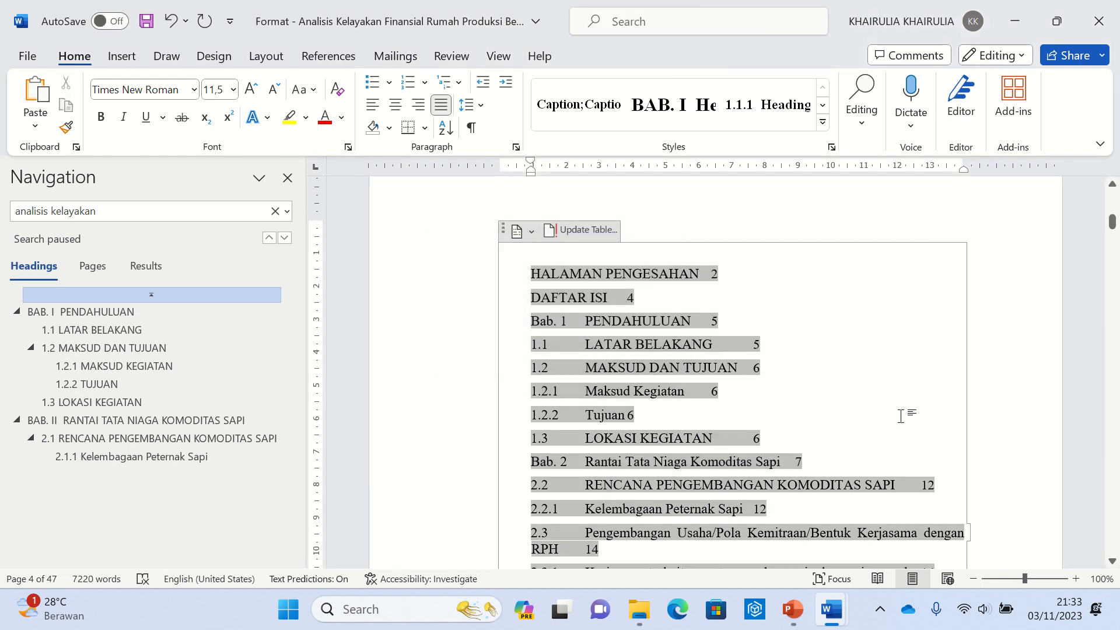
click(442, 447)
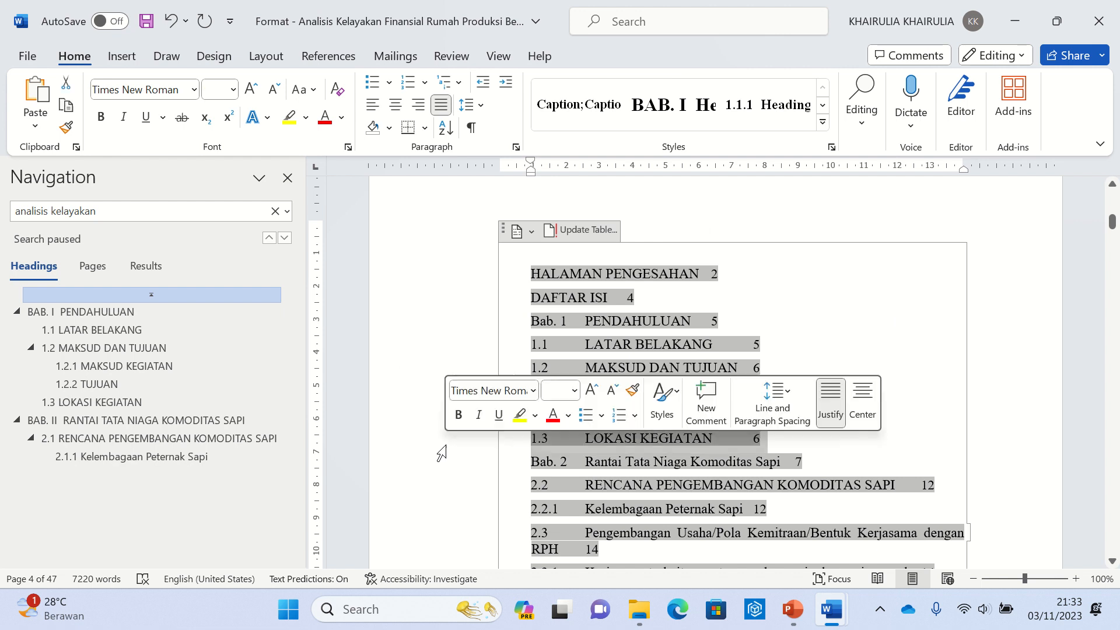
click(451, 508)
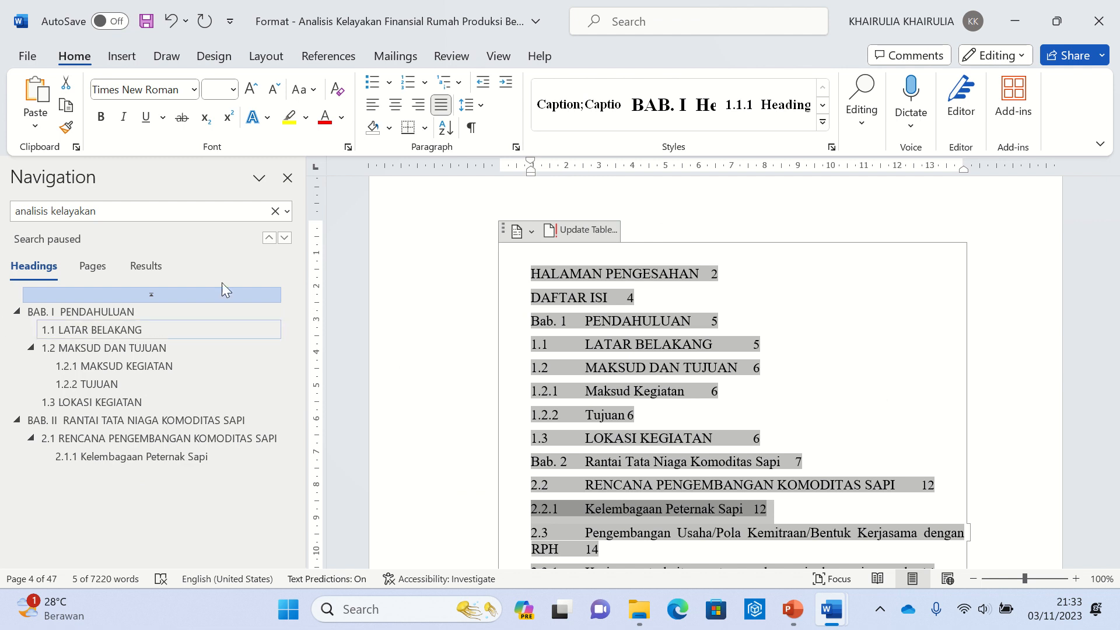
click(566, 233)
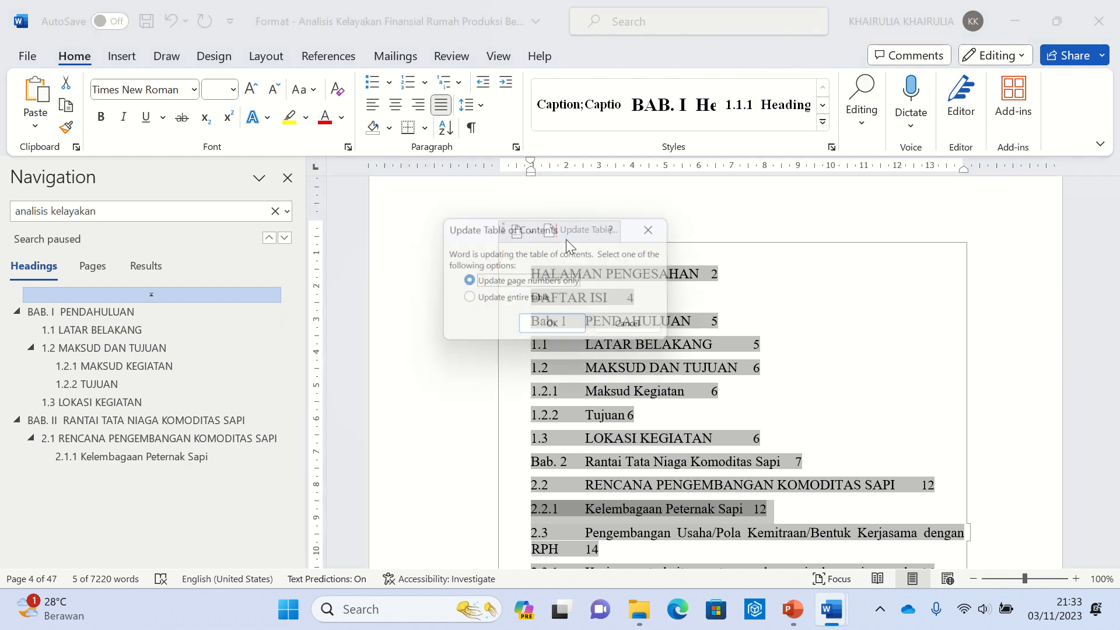
click(467, 302)
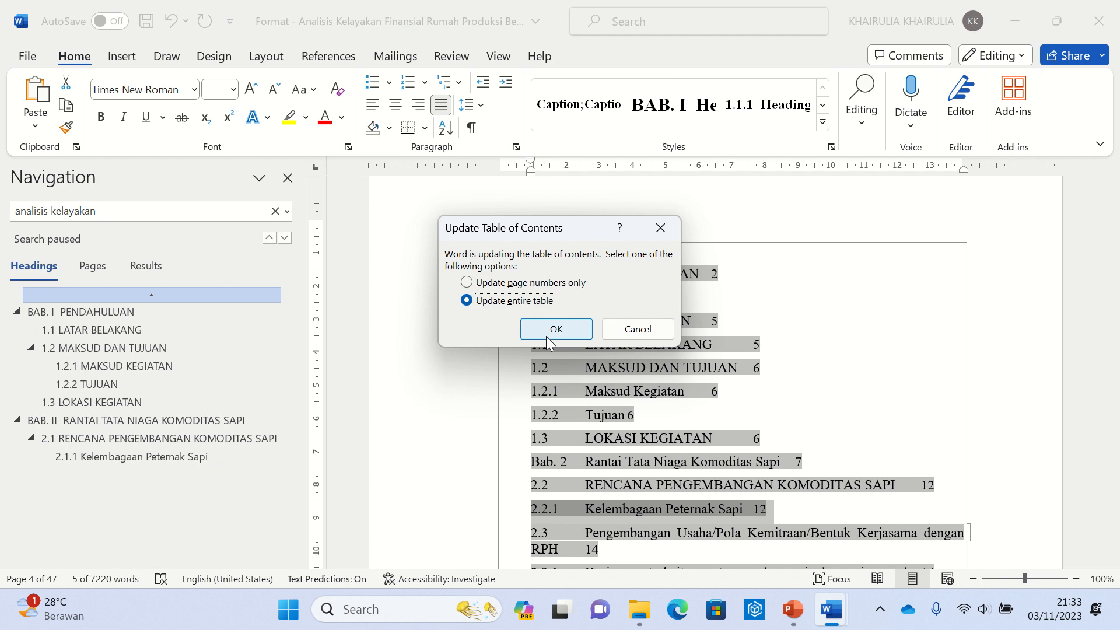
click(548, 331)
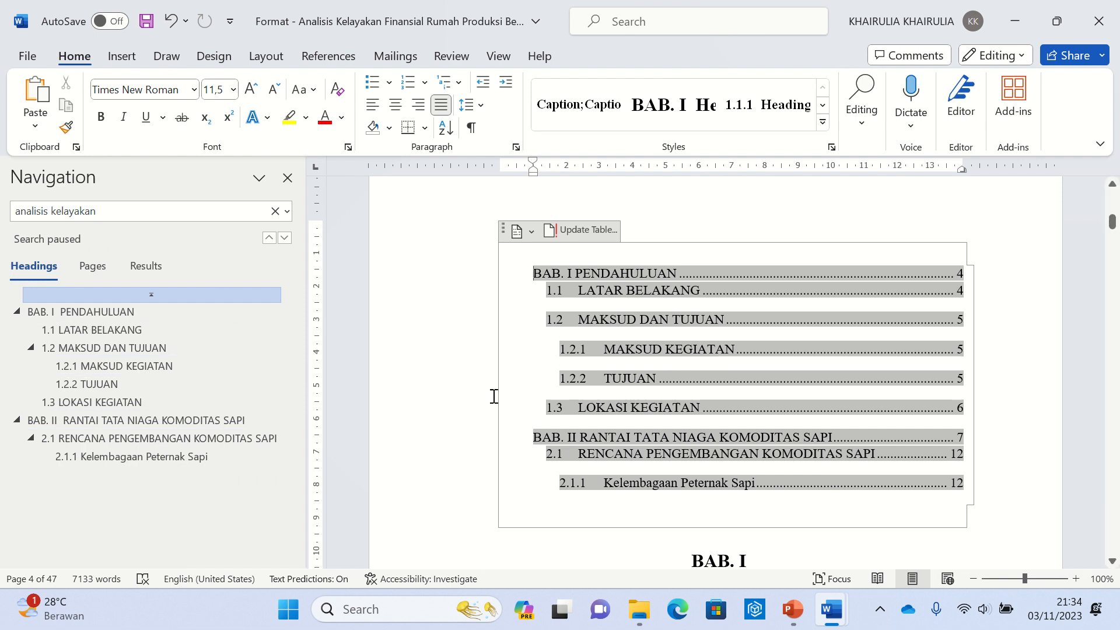
Undo the full update of the table of contents to compare the old entries, and redo it
click(469, 397)
click(393, 484)
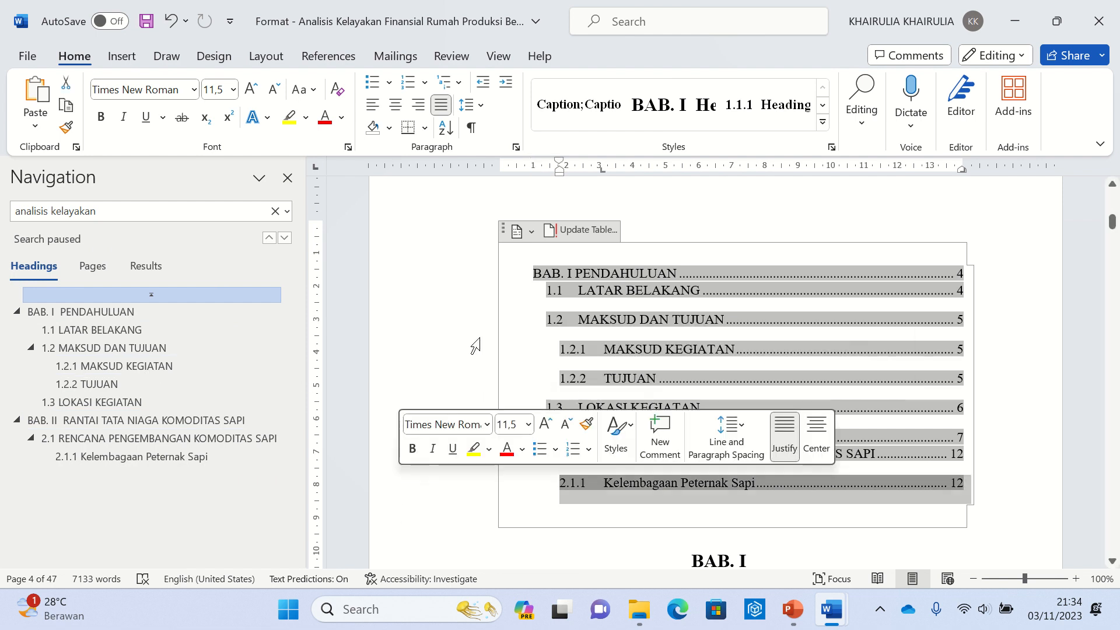
click(548, 507)
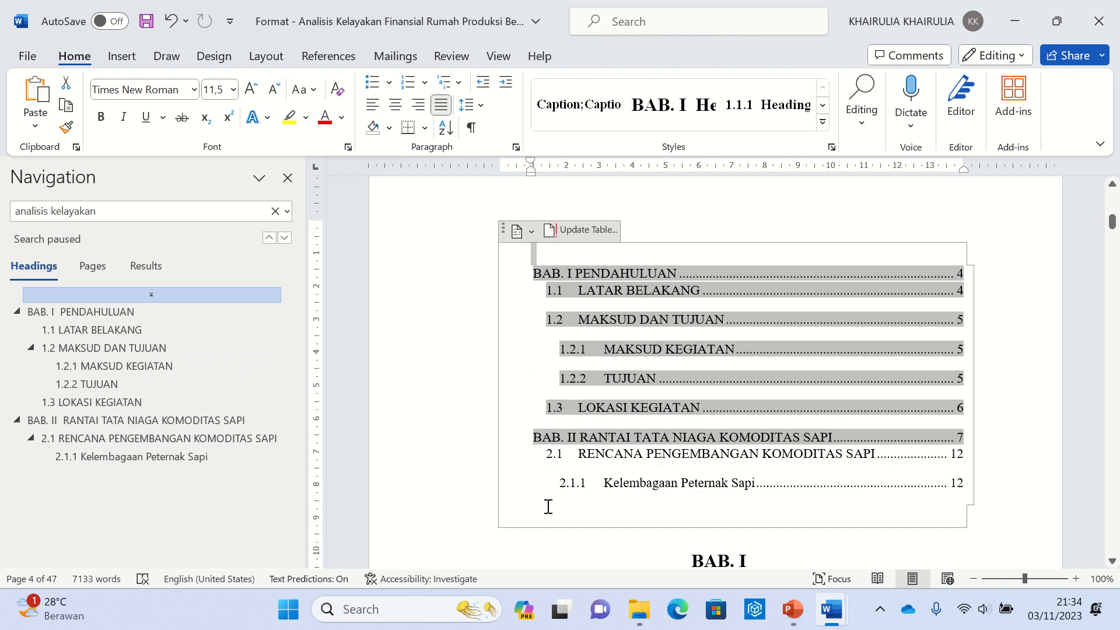
click(621, 553)
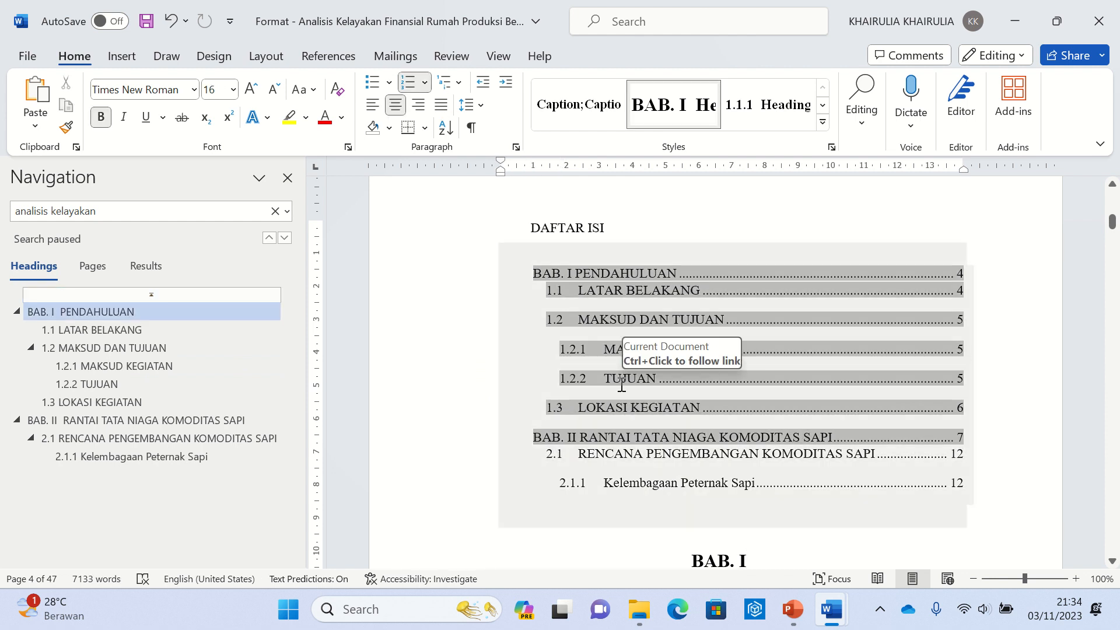
key(ctrl+z)
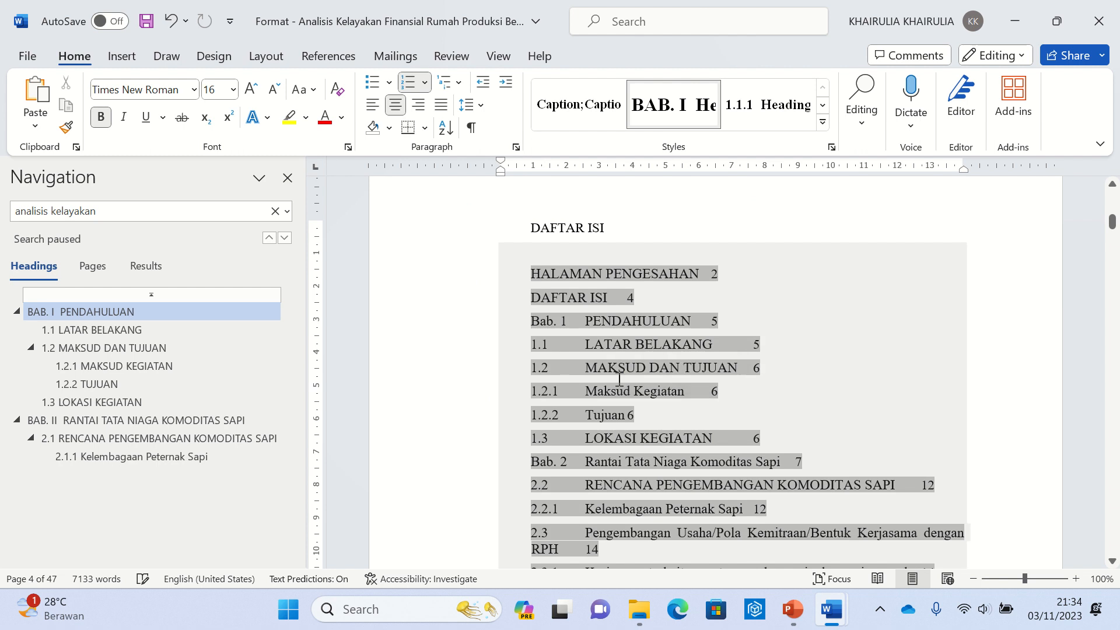
scroll(630, 401, down, 3)
scroll(630, 402, down, 2)
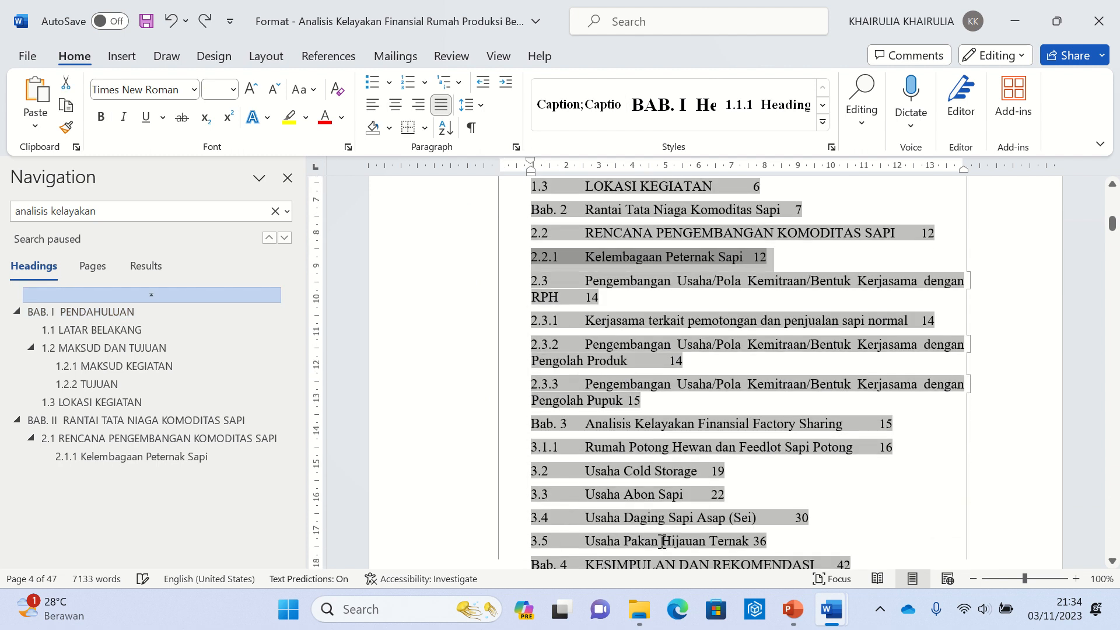
key(ctrl+y)
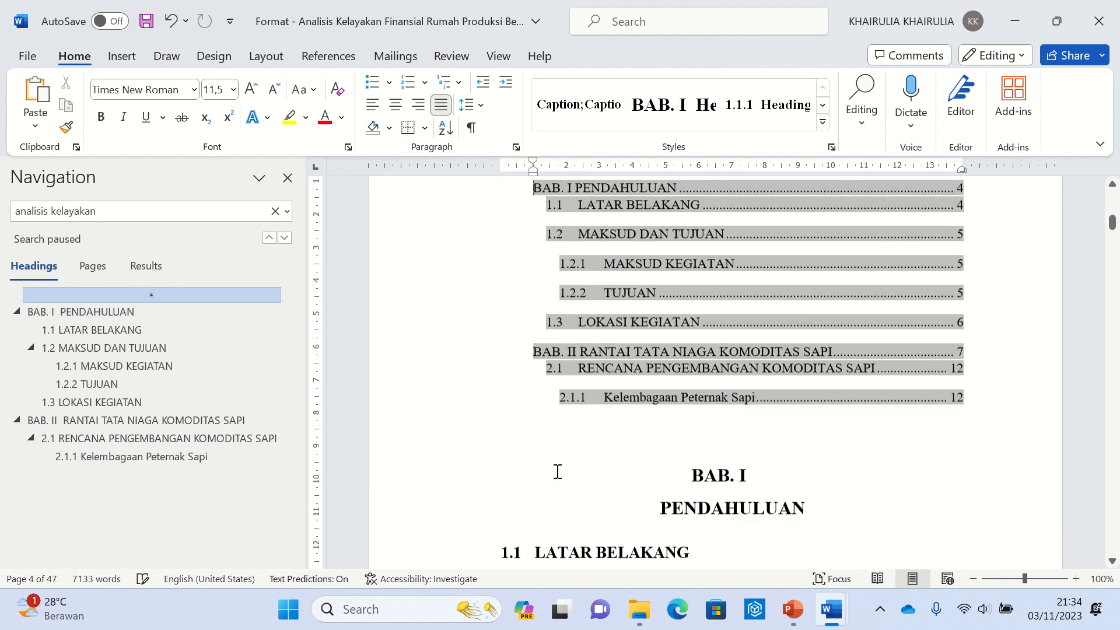
Apply the custom unnumbered HeadingNo style to the DAFTAR ISI title above the table of contents
scroll(882, 501, up, 3)
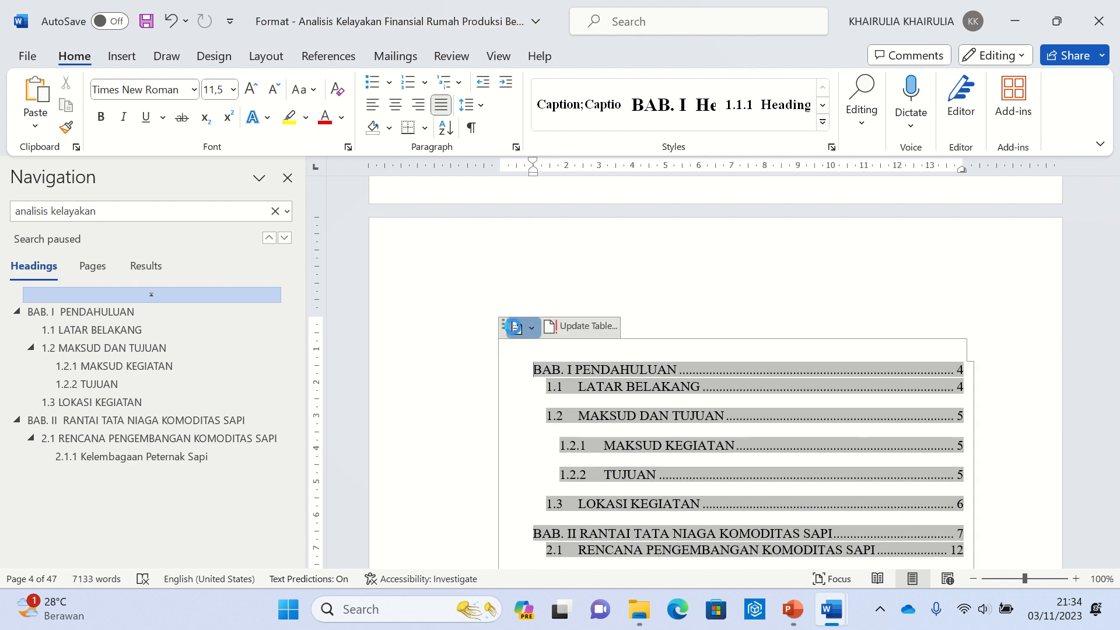
click(514, 328)
click(995, 290)
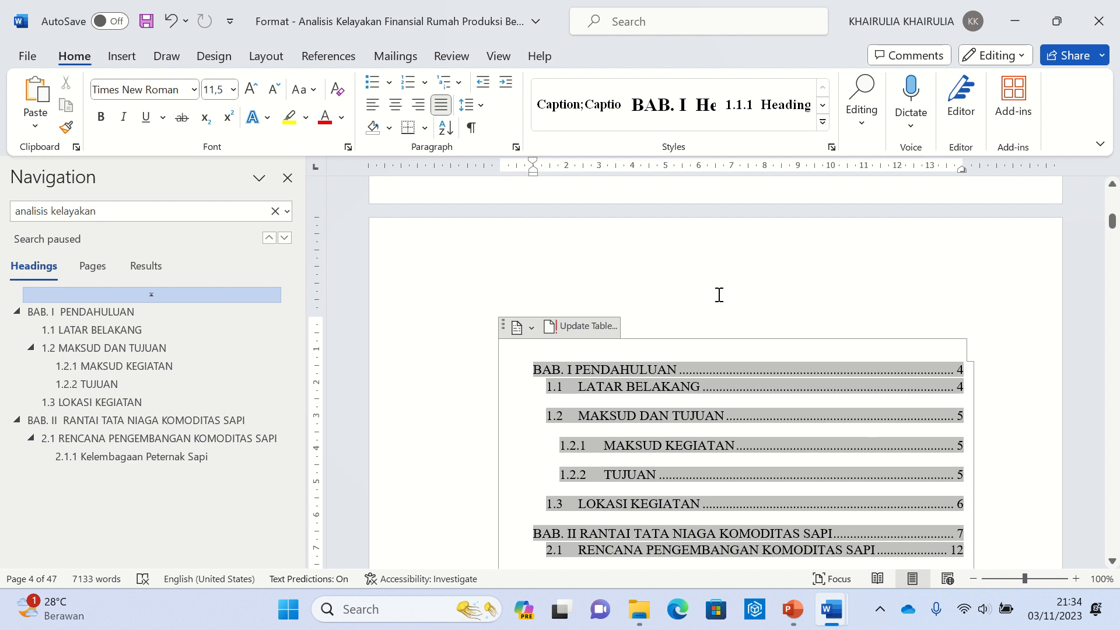
click(682, 321)
double_click(562, 323)
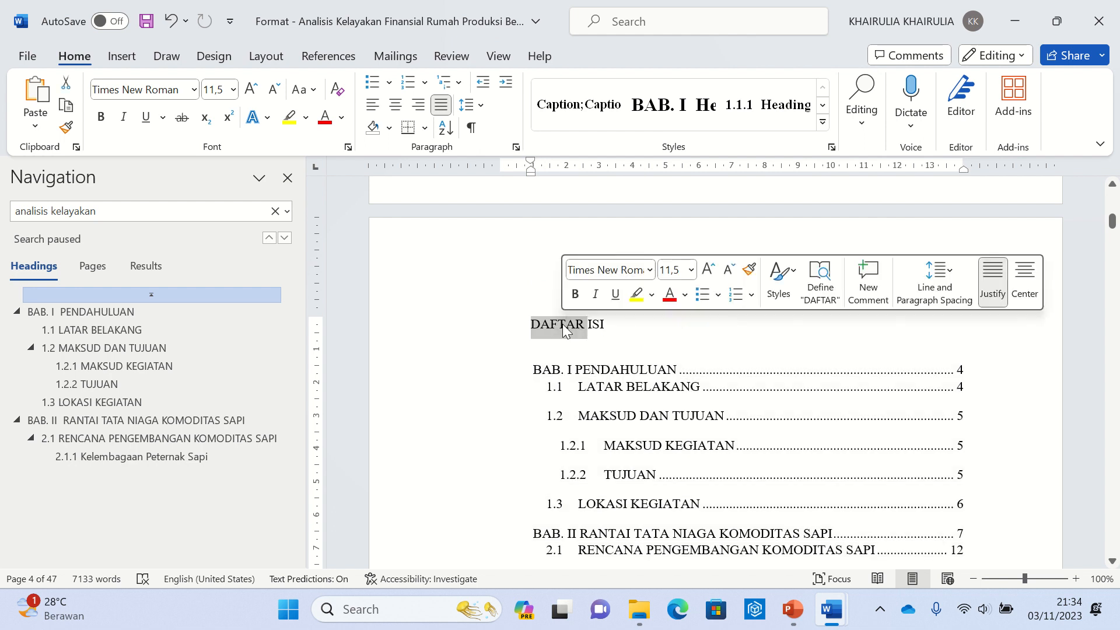
click(523, 331)
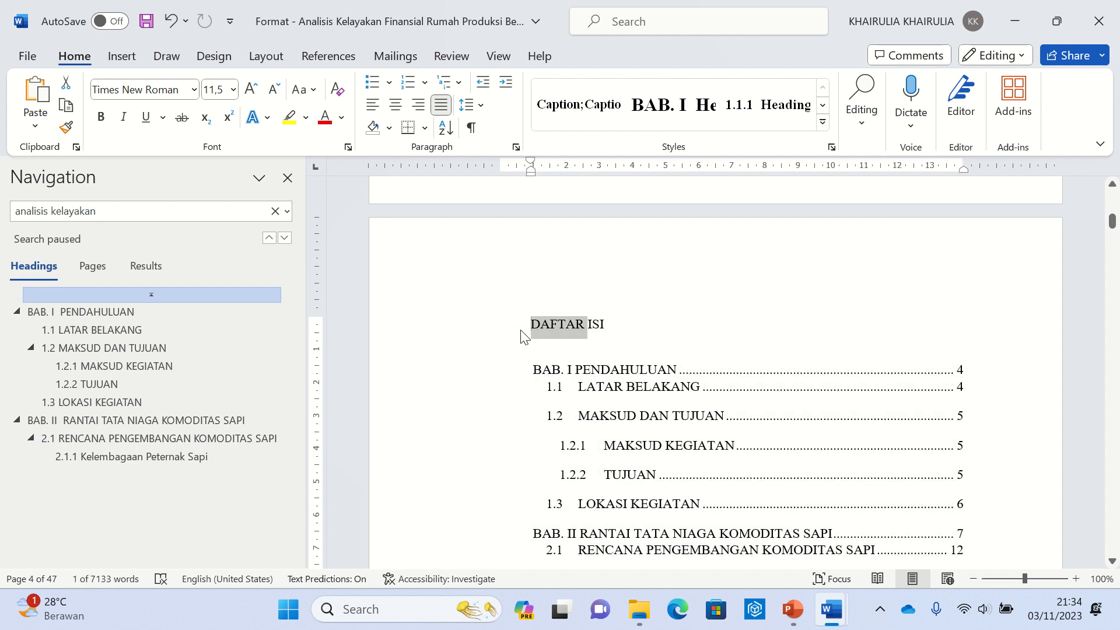
click(826, 110)
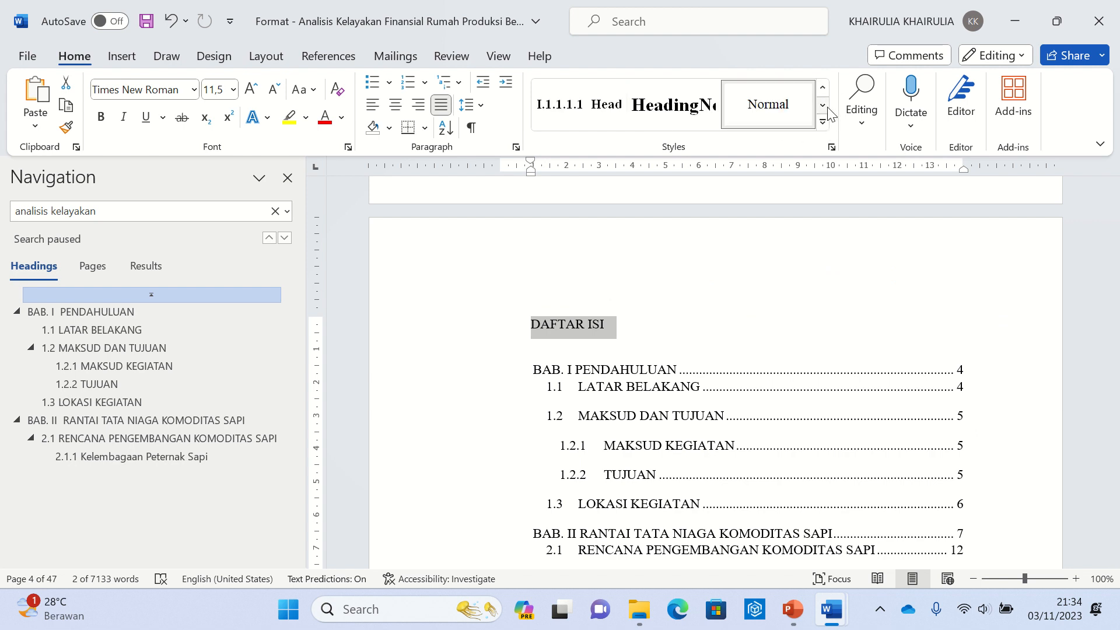
click(689, 114)
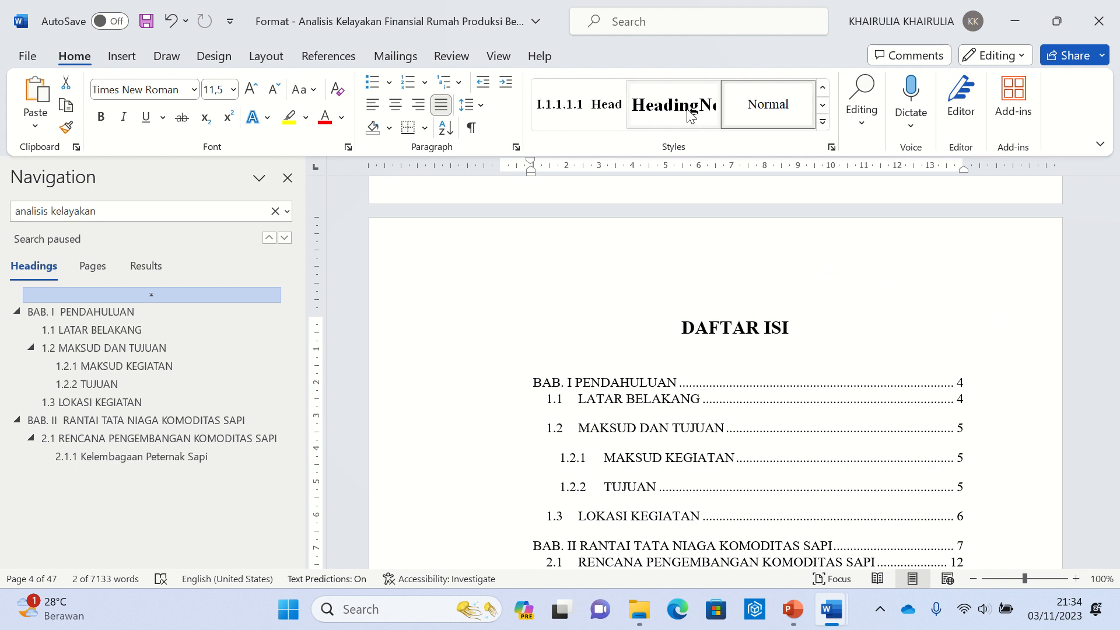
click(648, 127)
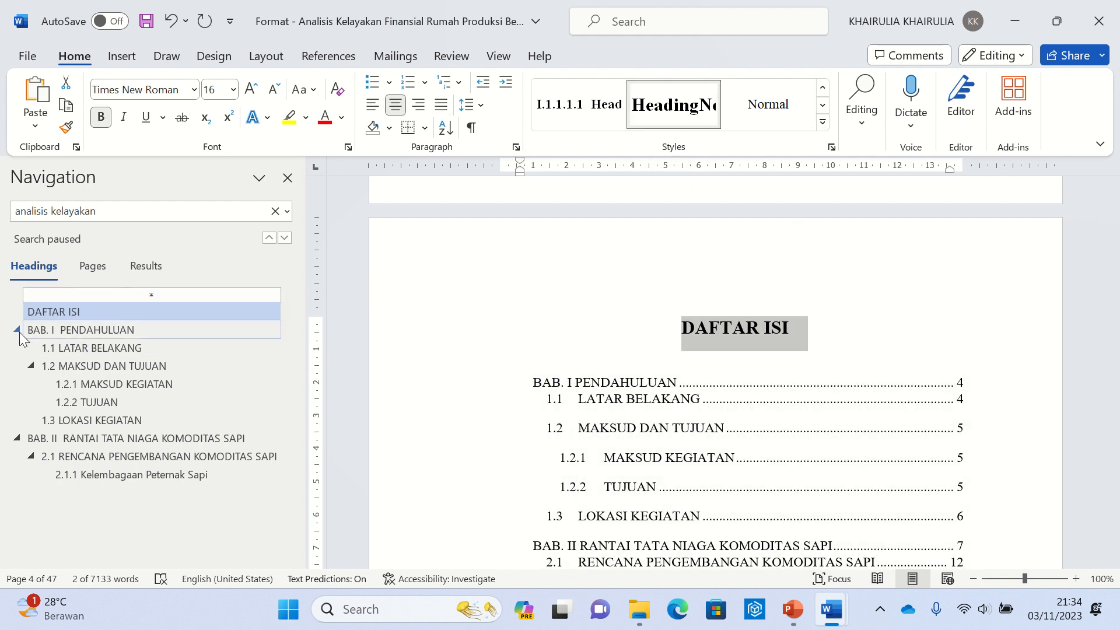
click(560, 323)
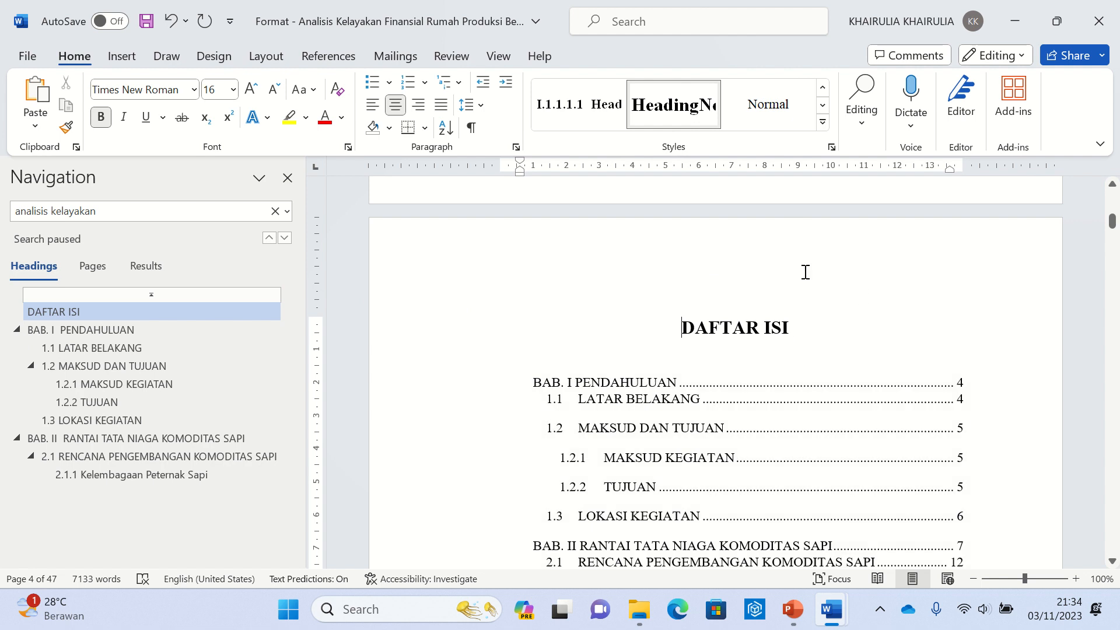
scroll(861, 356, up, 4)
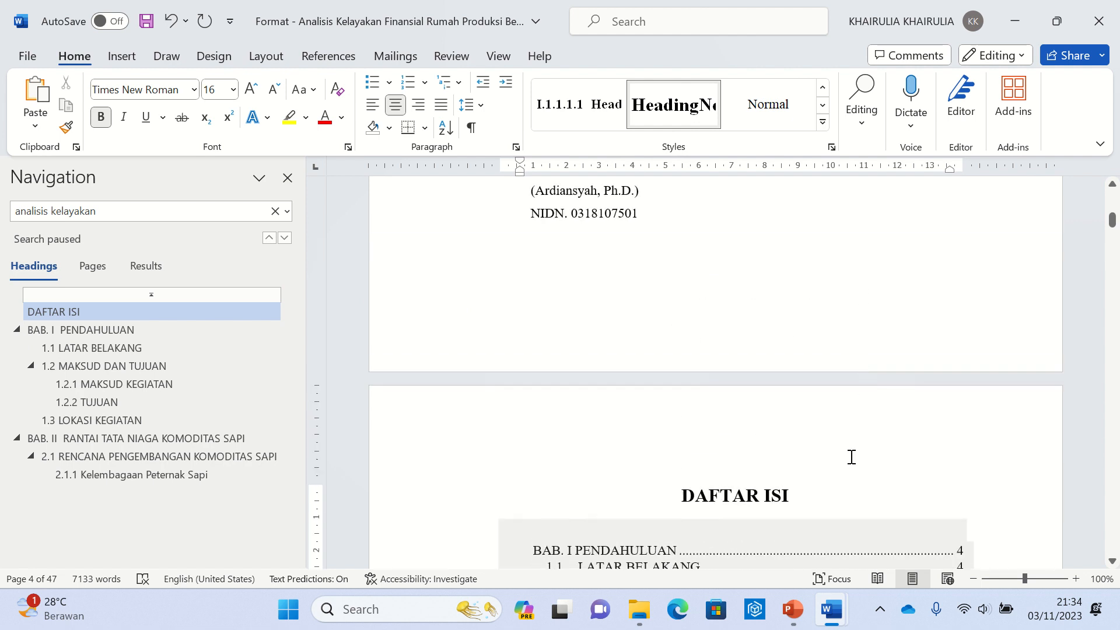
Look over the RANTAI TATA NIAGA SAPI KABUPATEN KUPANG flow diagram in the BAB. II chapter
scroll(853, 459, down, 3)
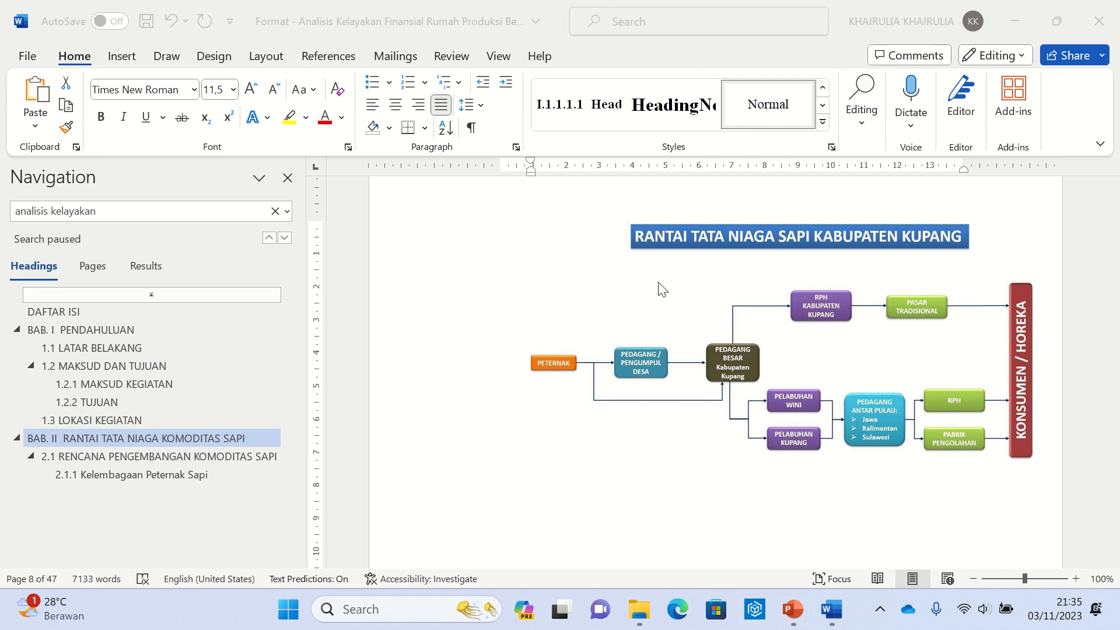
scroll(833, 343, down, 10)
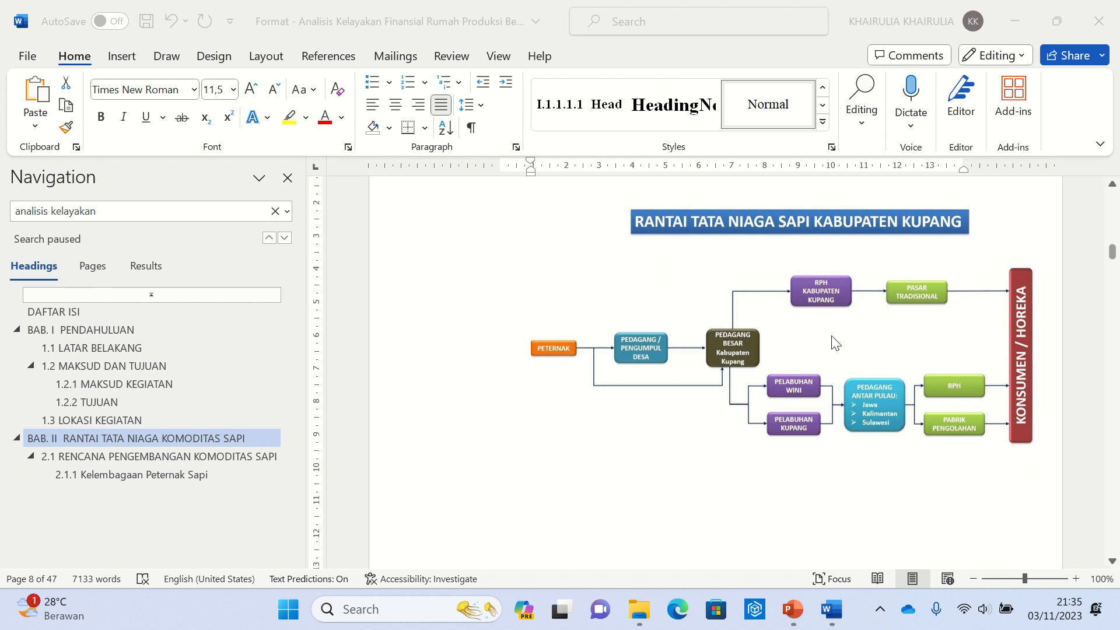
scroll(828, 432, up, 10)
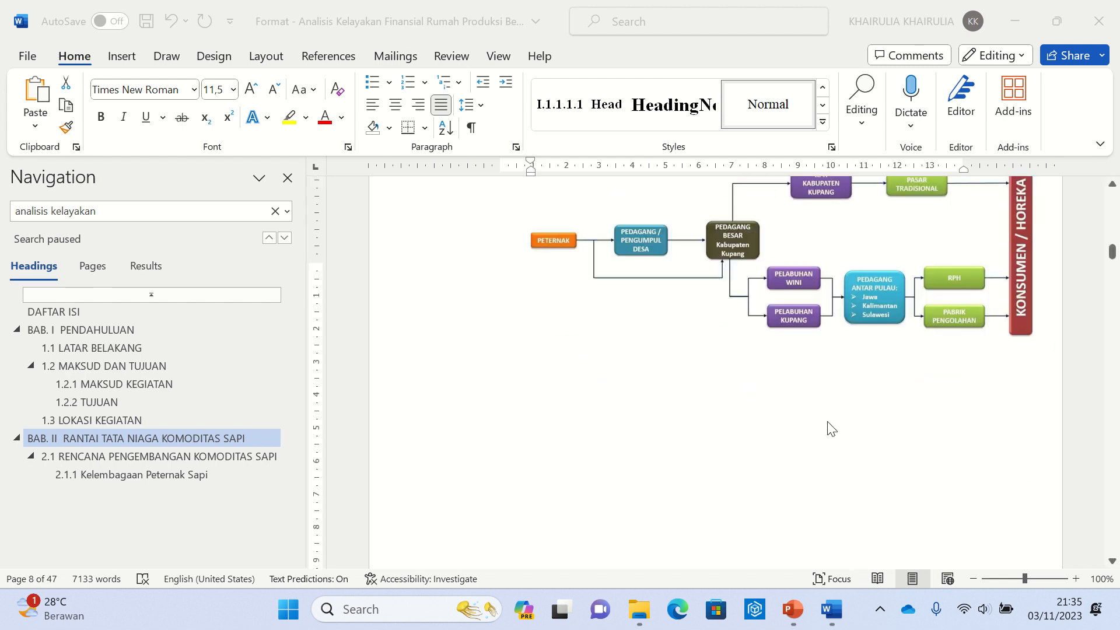